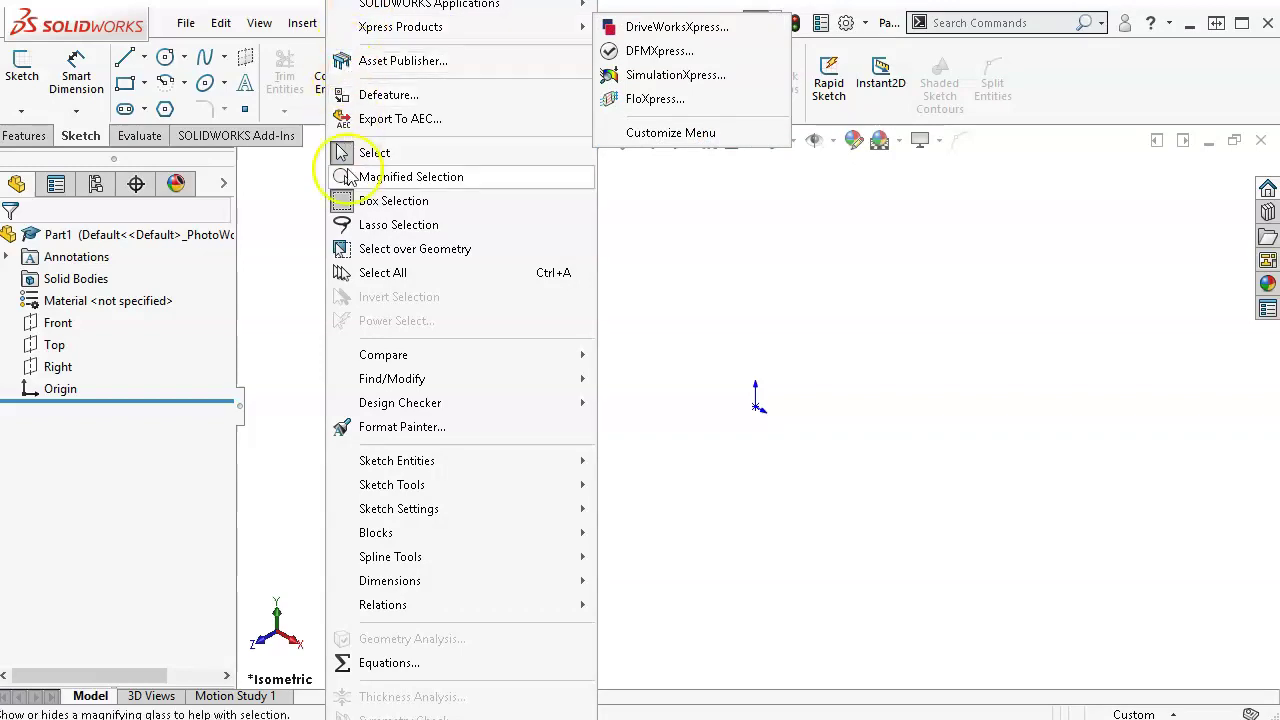
Turn off automatic relations in the sketch settings and check the option on the Relations/Snaps page of the system options
mouse_move(462, 512)
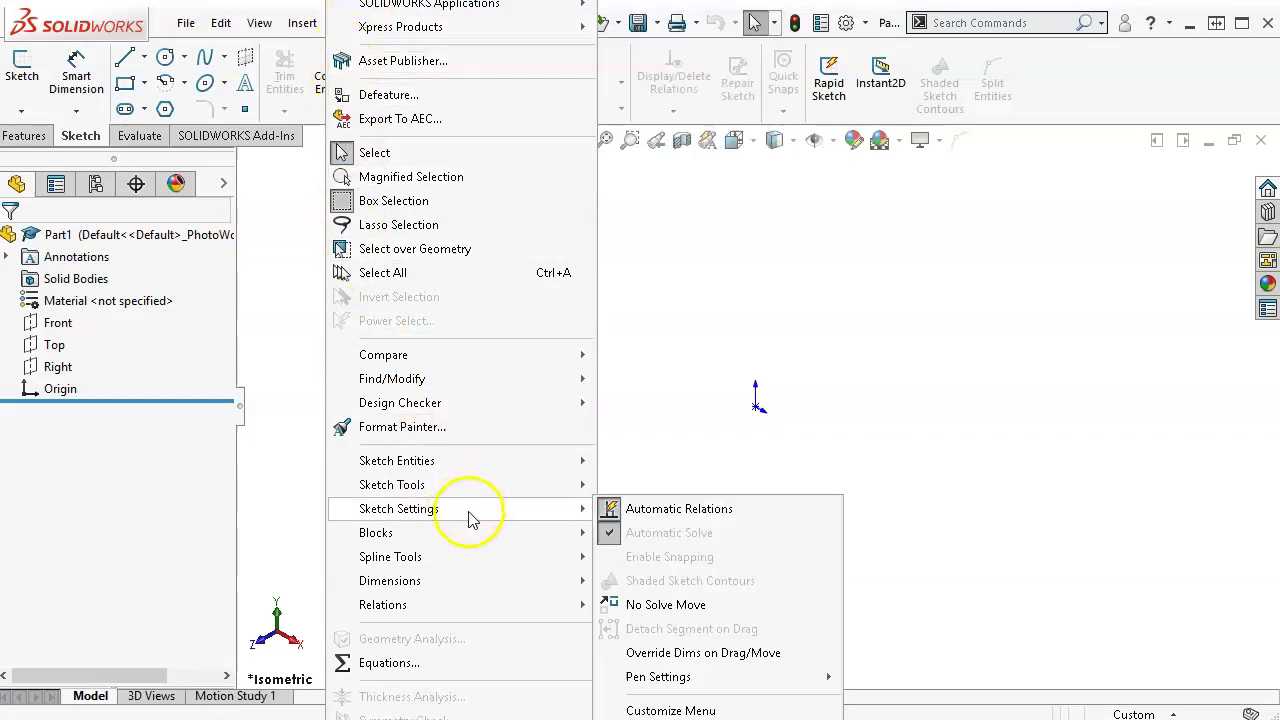
left_click(670, 510)
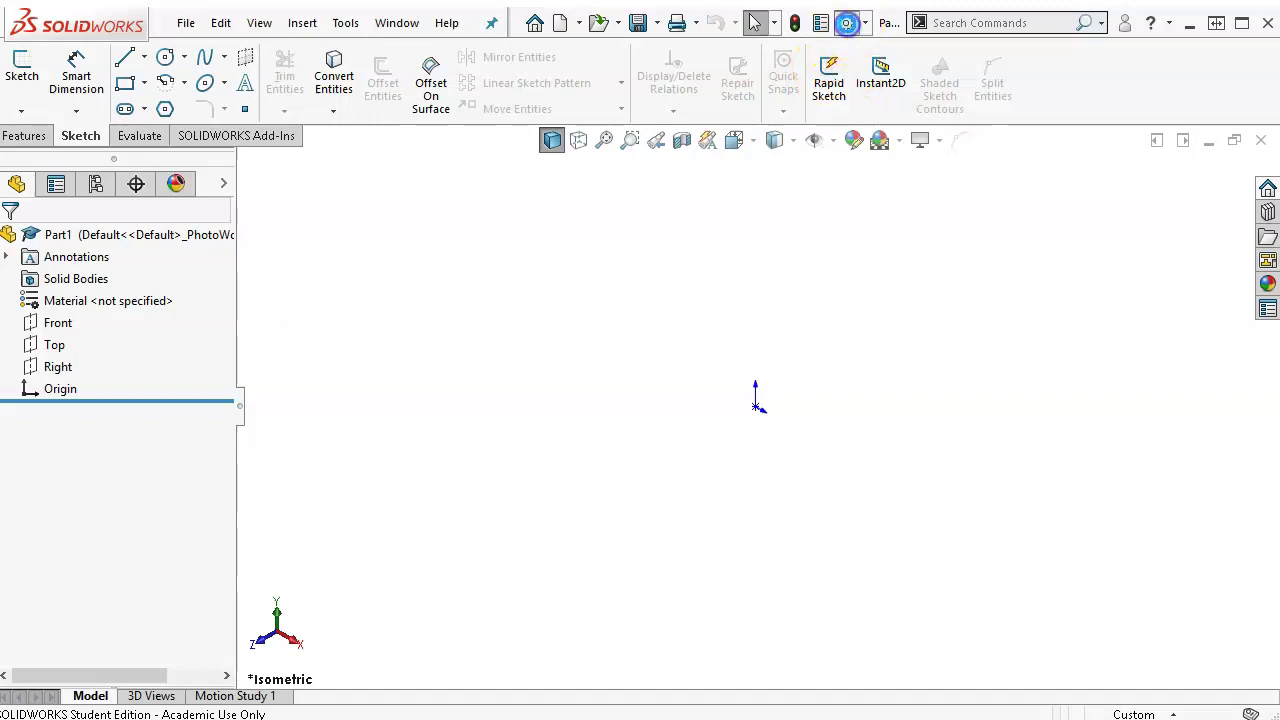
left_click(847, 23)
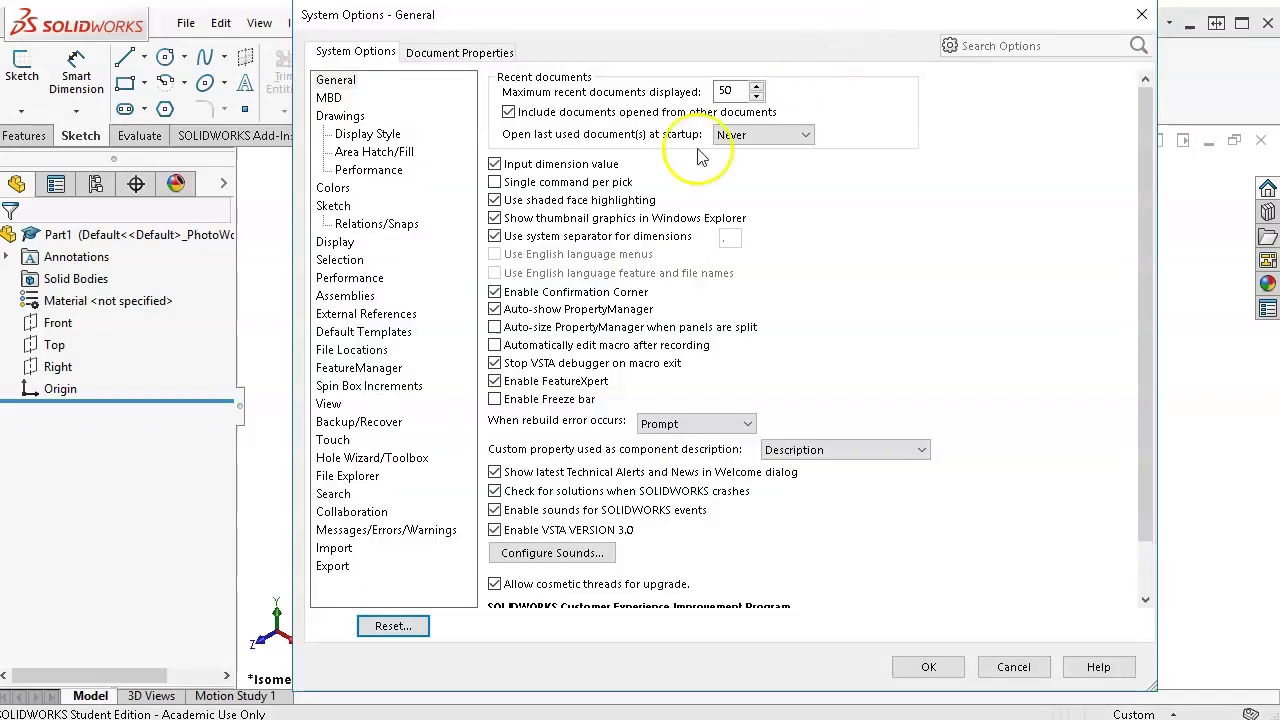
left_click(352, 245)
left_click(370, 224)
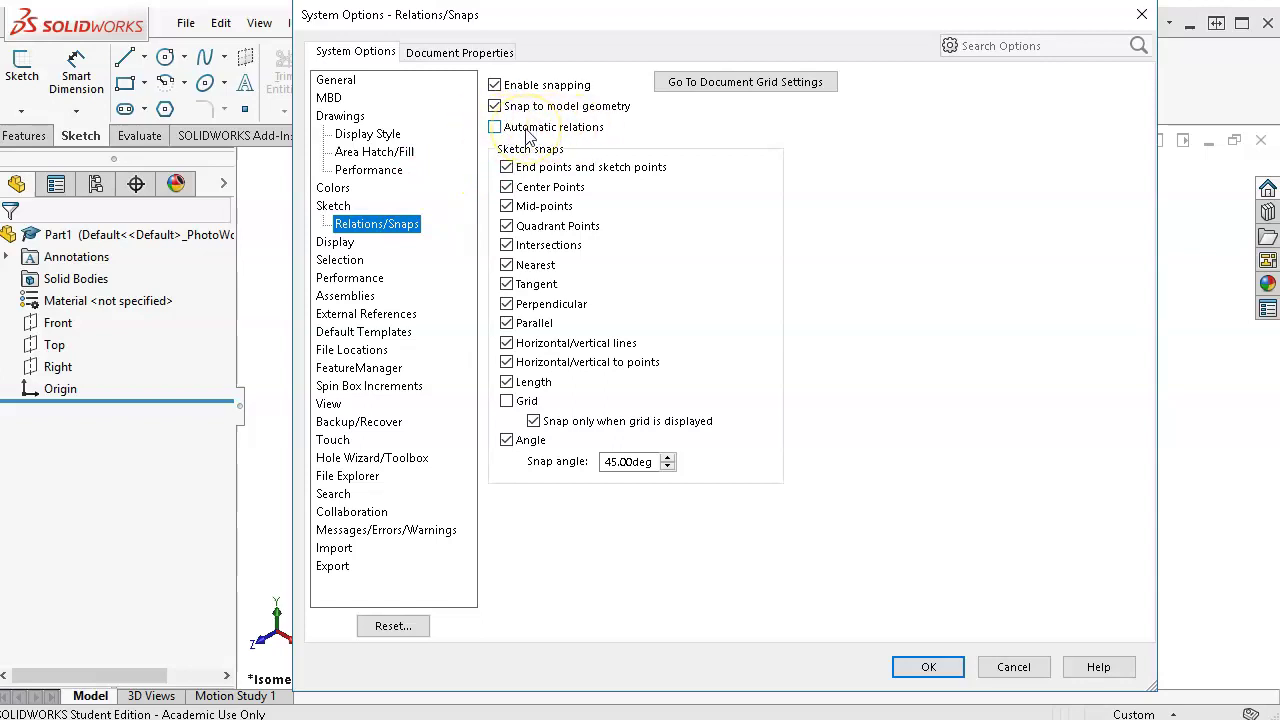
left_click(920, 668)
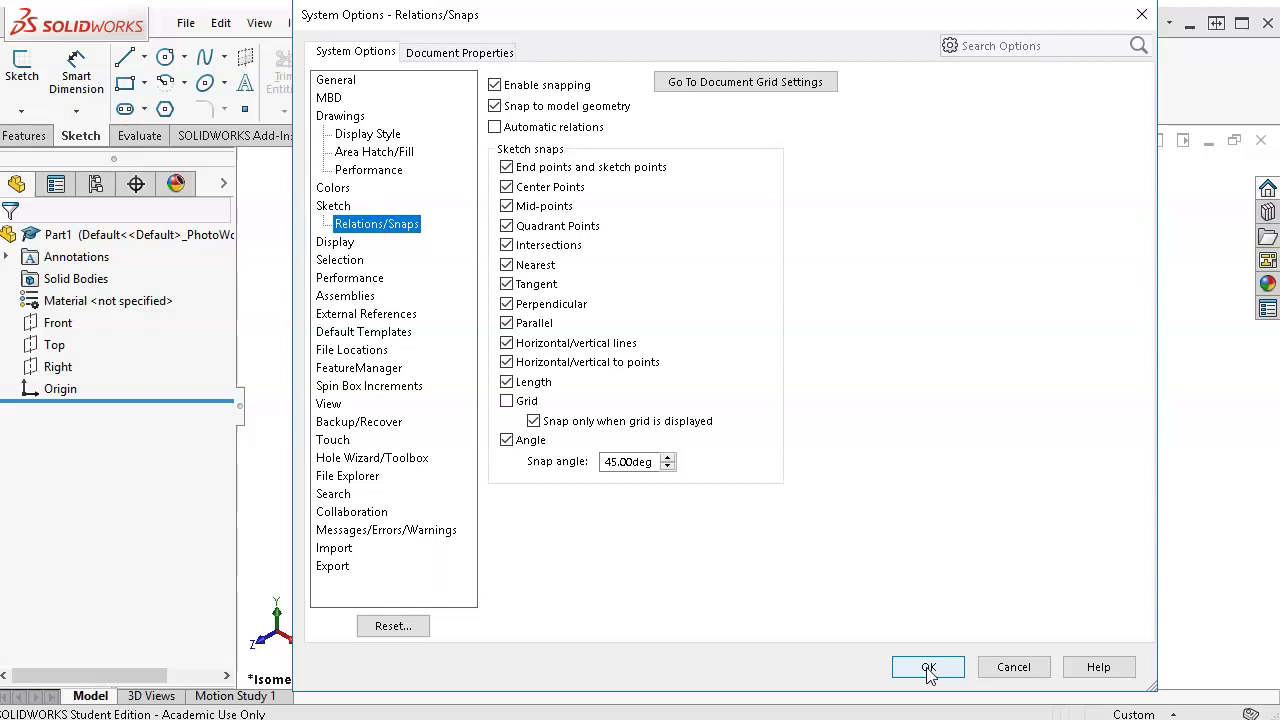
left_click(928, 670)
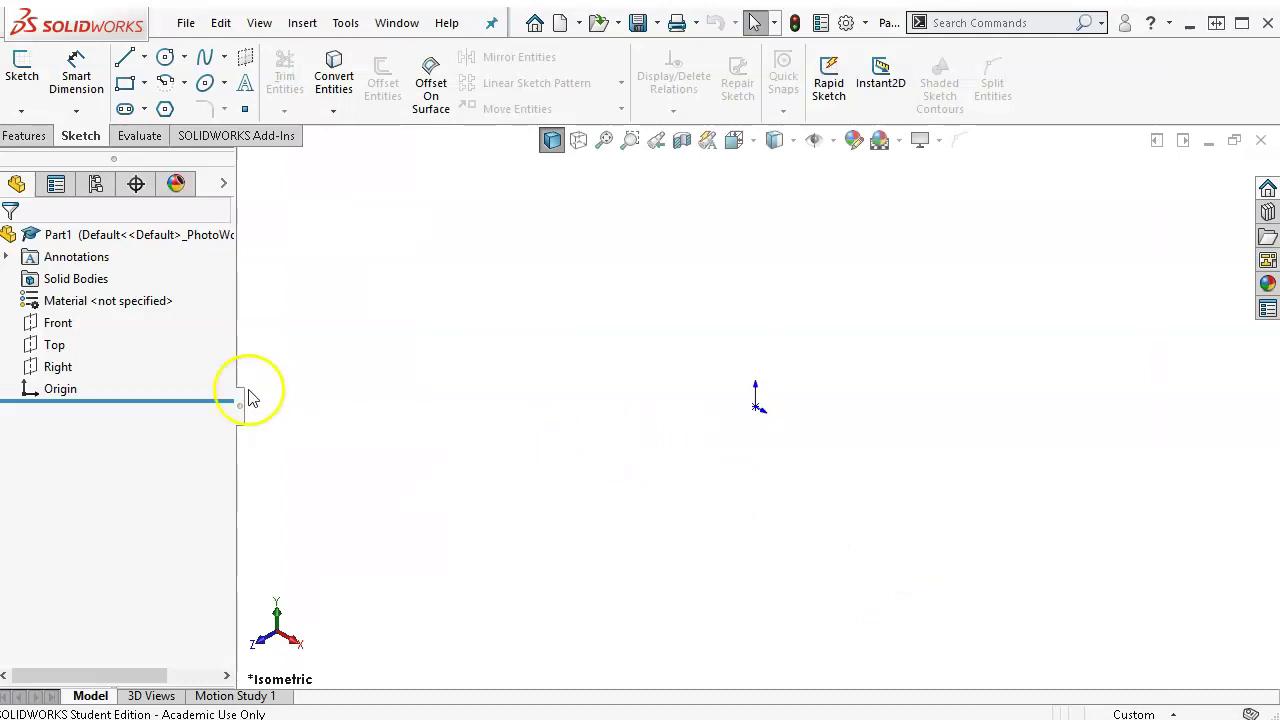
Start a sketch on the Front plane and place two level points at about X -4.22 and X -2.17 in, both at Y 1.37 in
left_click(56, 326)
left_click(63, 294)
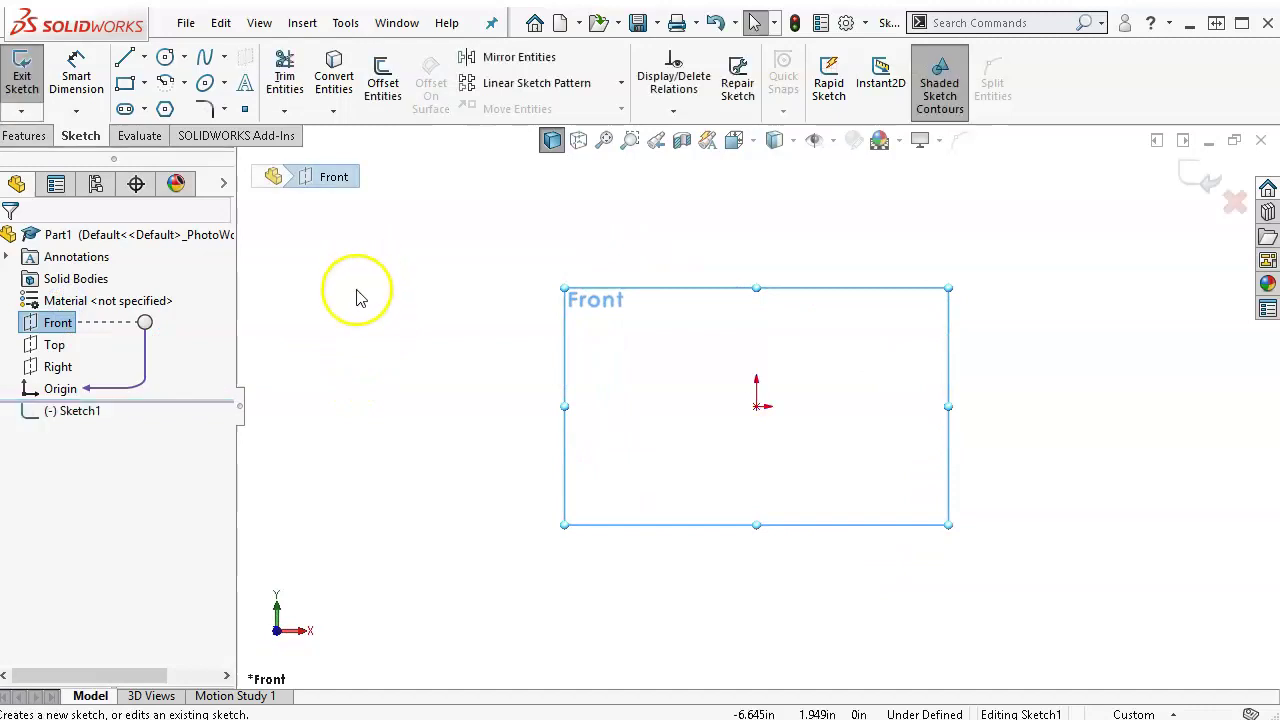
left_click(244, 108)
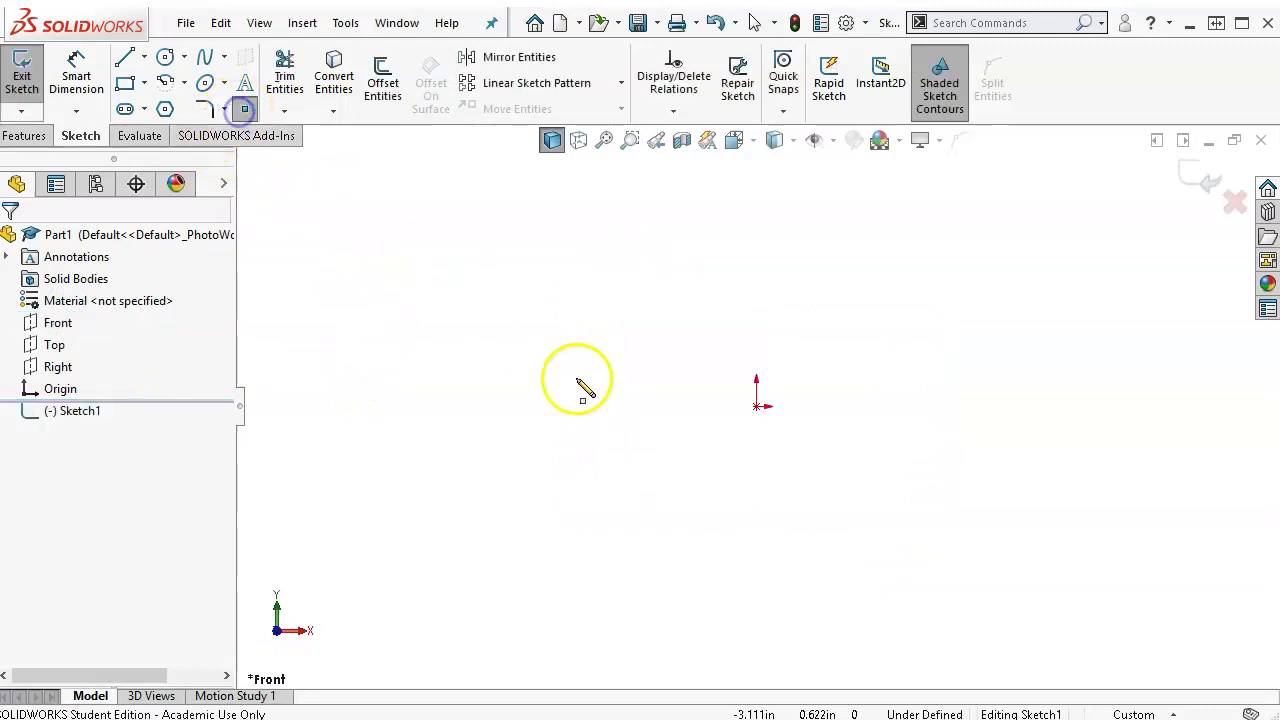
left_click(503, 324)
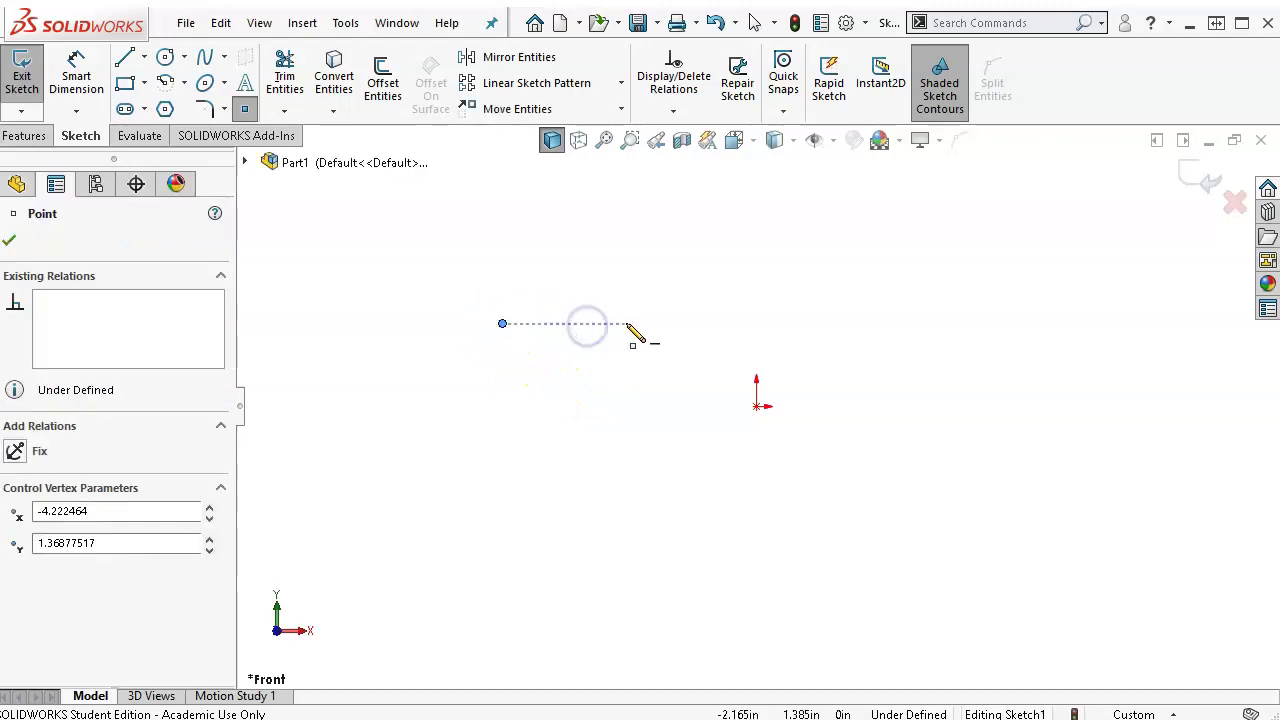
left_click(627, 324)
right_click(536, 385)
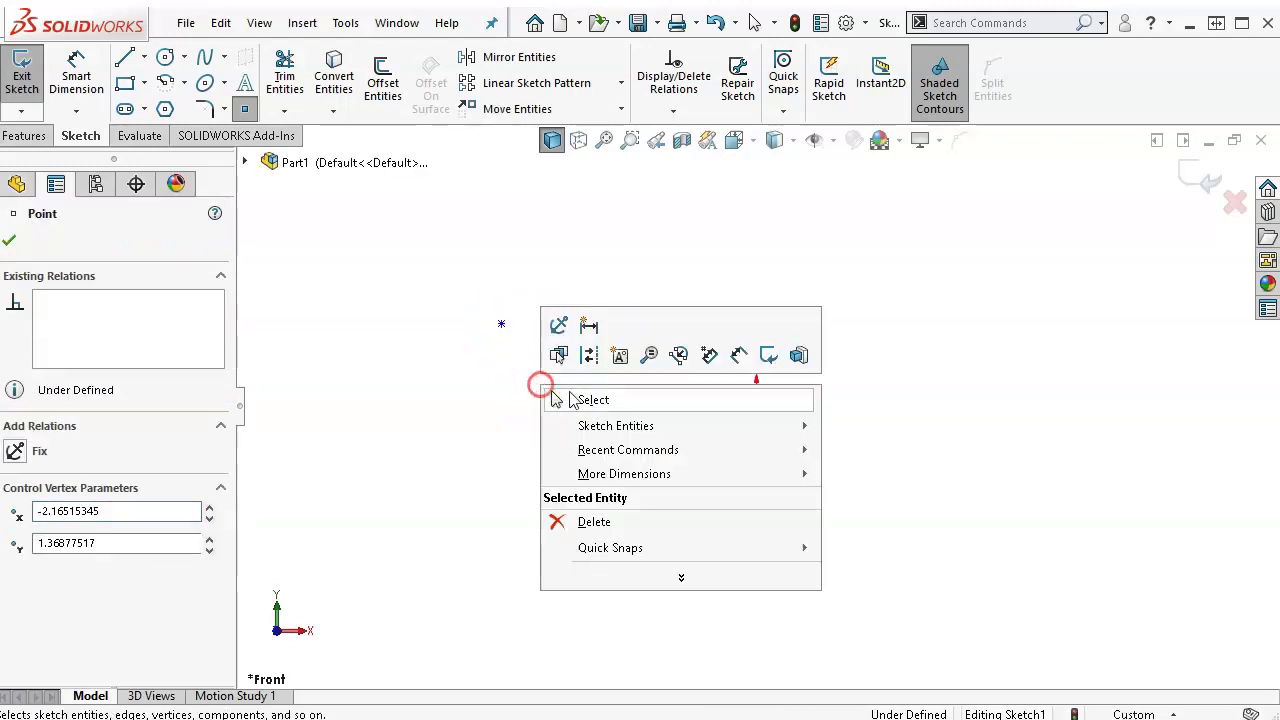
left_click(578, 396)
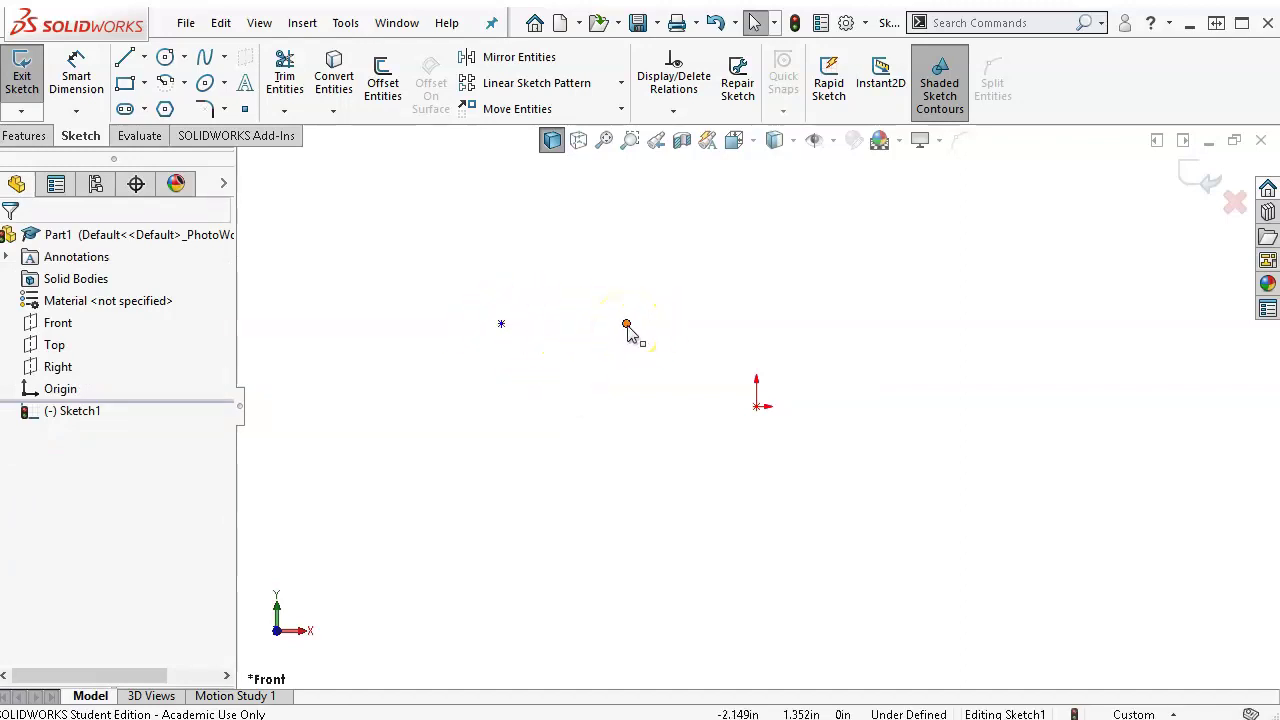
Move the right point to X about -1.83 in and add a Smart Dimension for the distance between the two points
mouse_move(627, 328)
left_mouse_down()
mouse_move(517, 417)
mouse_move(474, 229)
mouse_move(662, 281)
mouse_move(634, 360)
mouse_move(651, 306)
mouse_move(647, 326)
left_mouse_up()
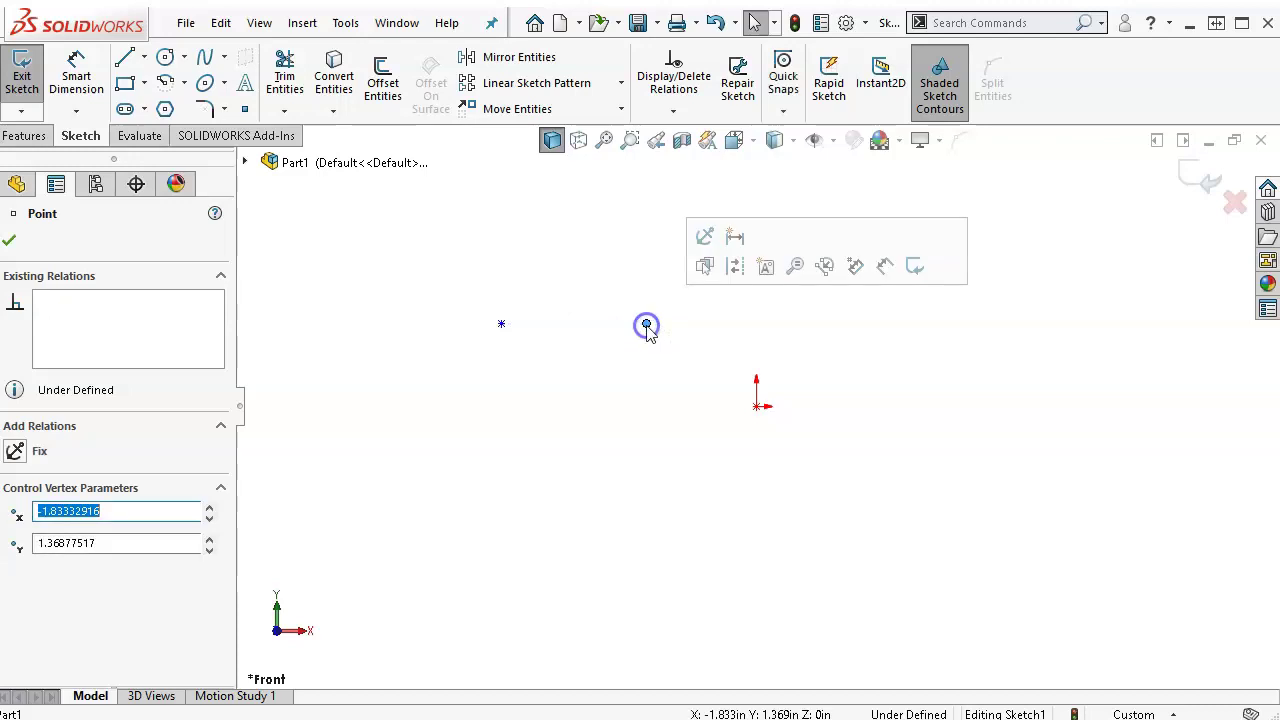
right_click(583, 384)
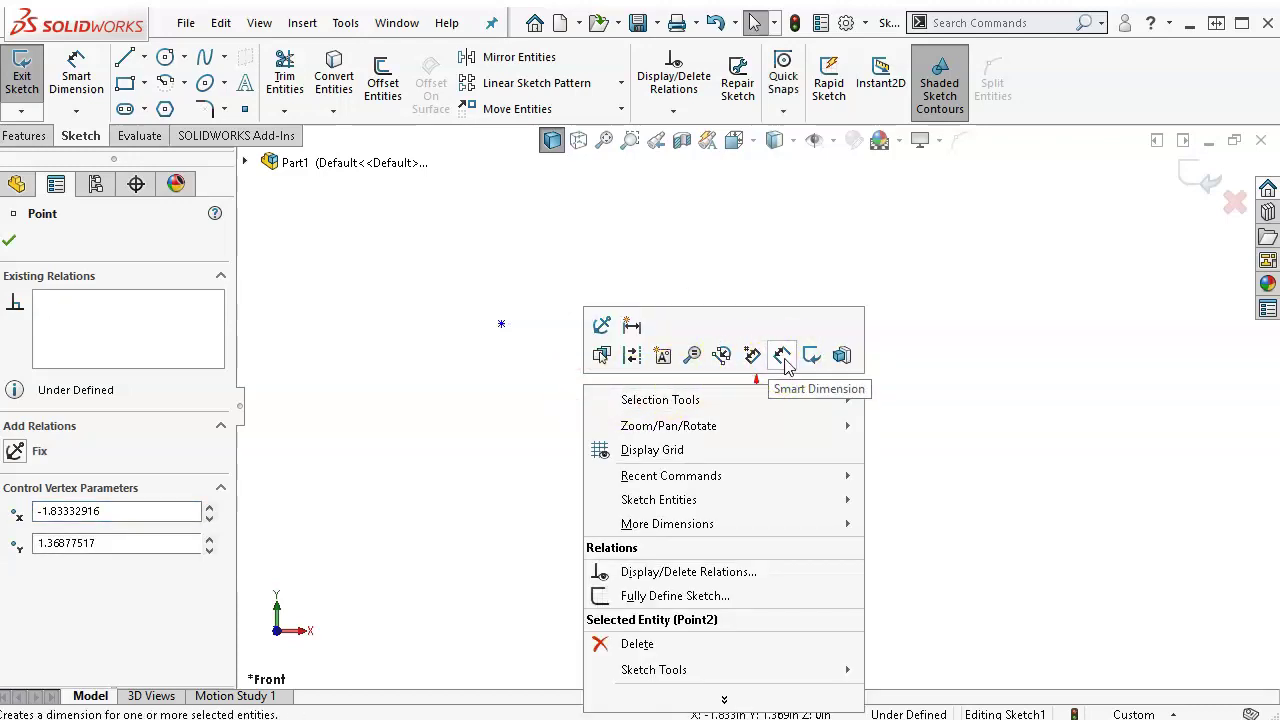
left_click(783, 358)
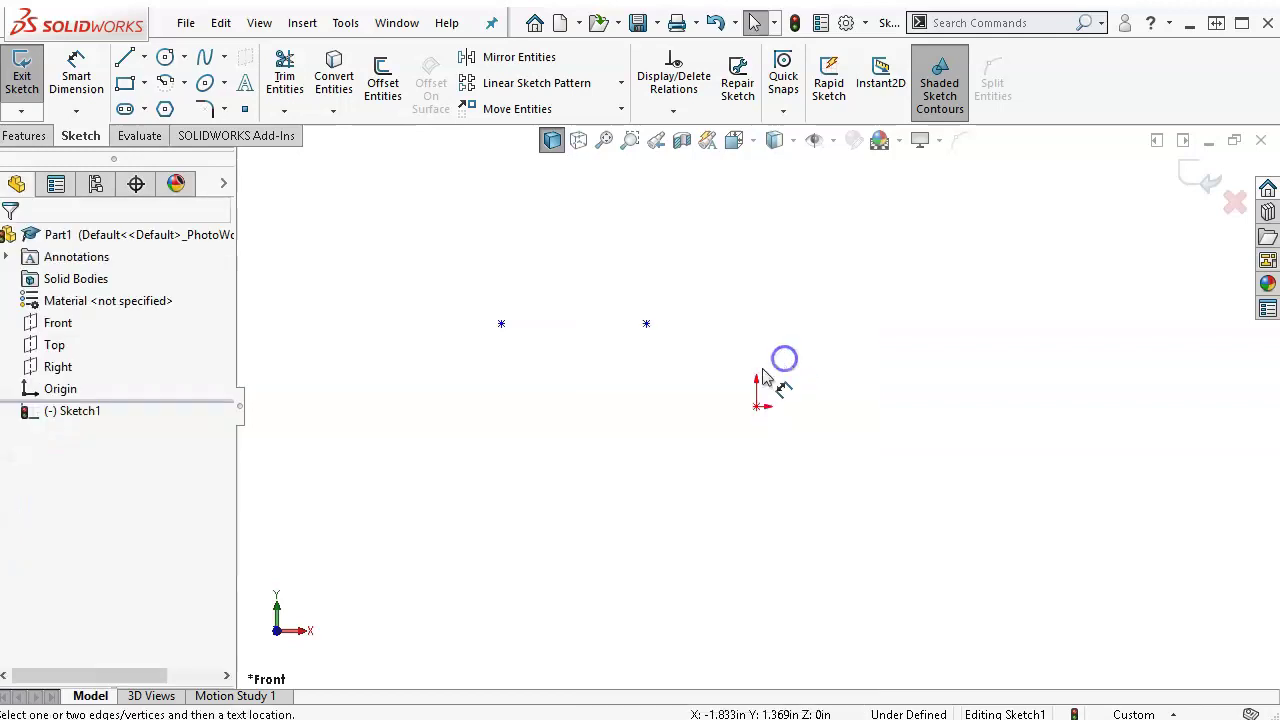
left_click(496, 324)
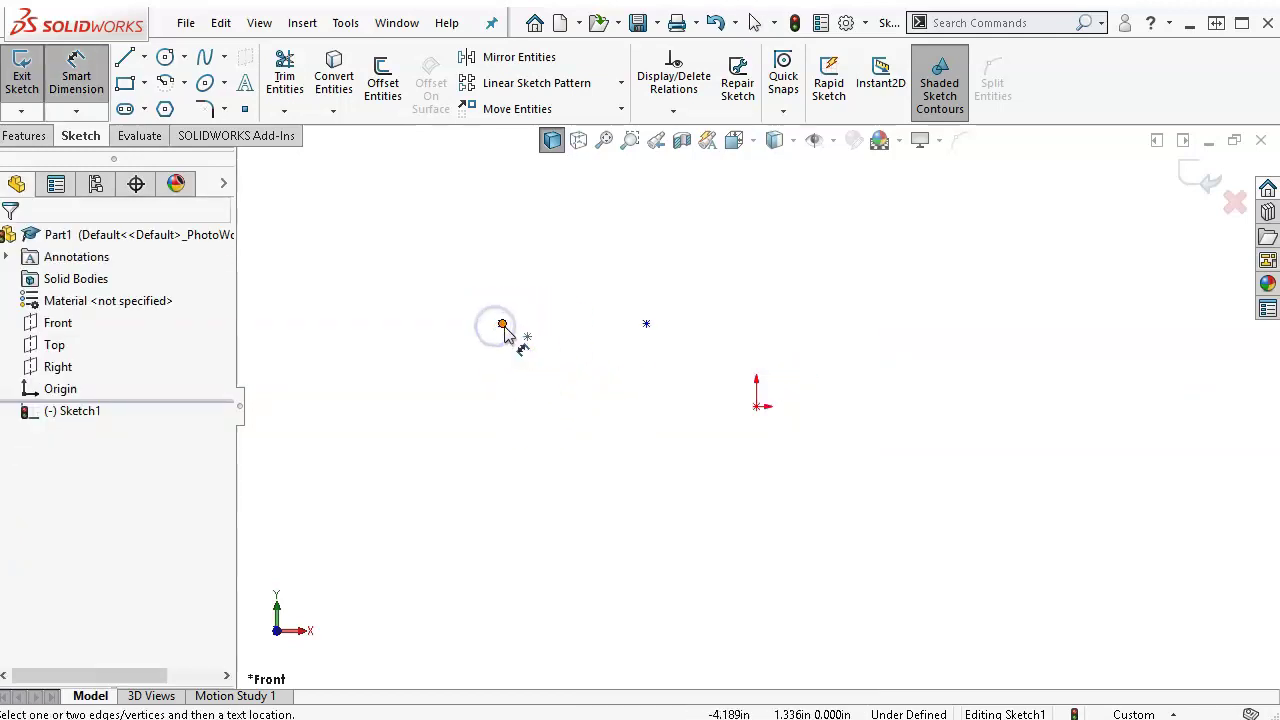
left_click(647, 325)
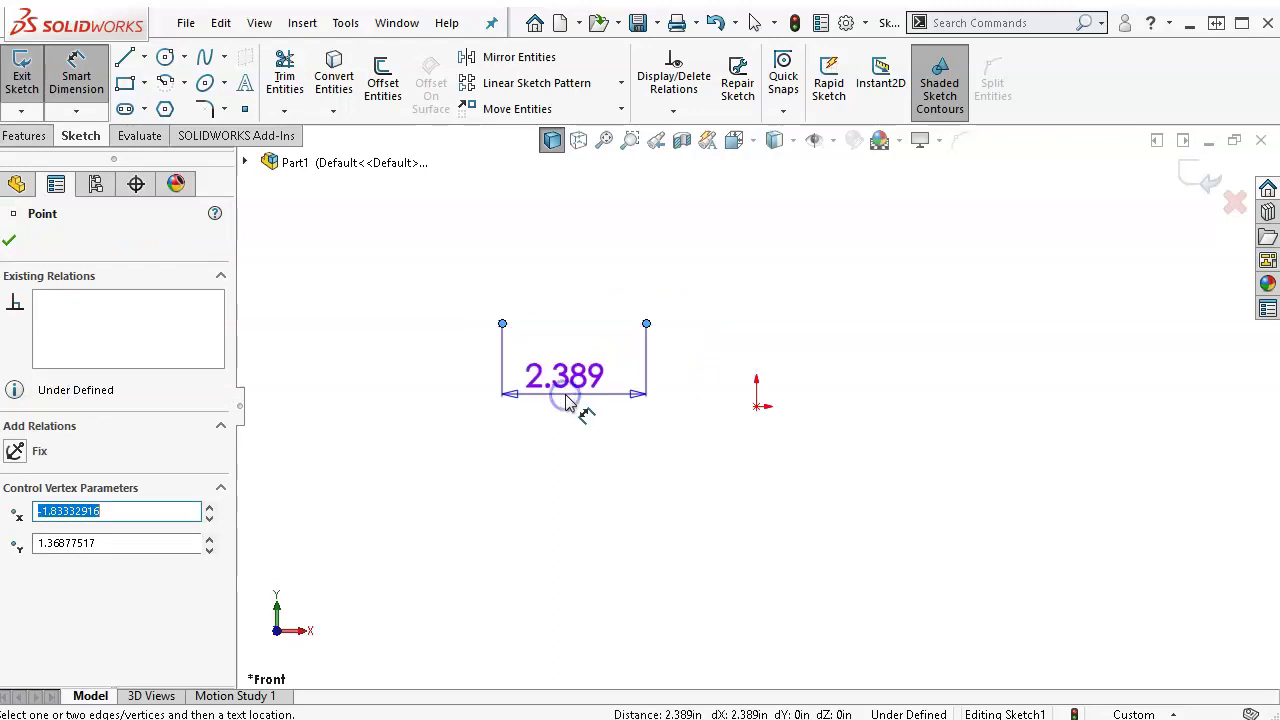
left_click(566, 401)
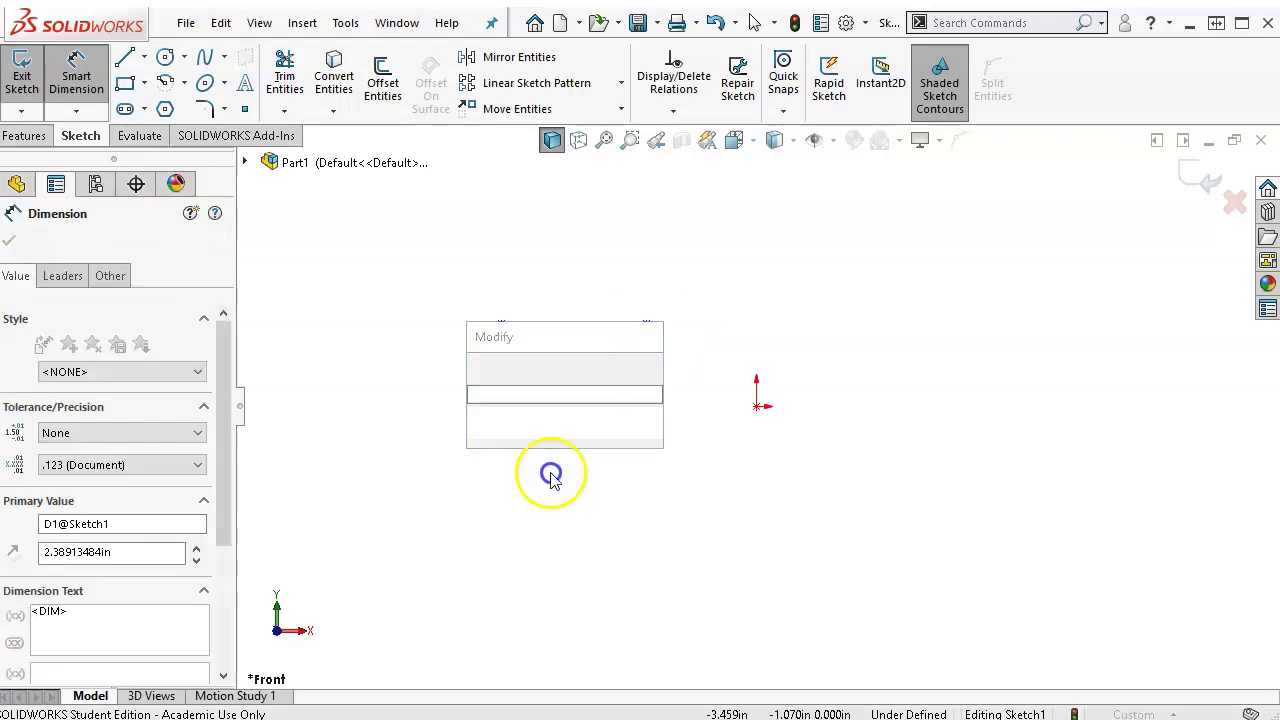
right_click(551, 475)
left_click(477, 365)
left_click(477, 365)
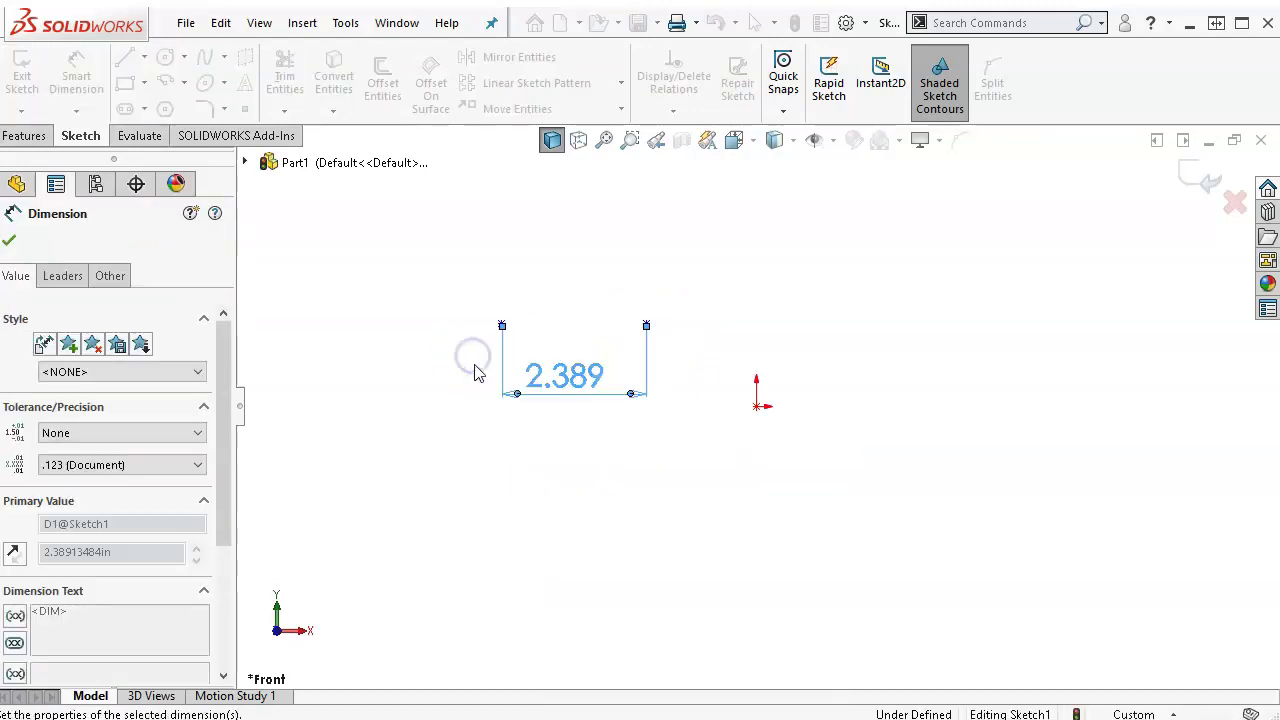
right_click(568, 300)
left_click(616, 341)
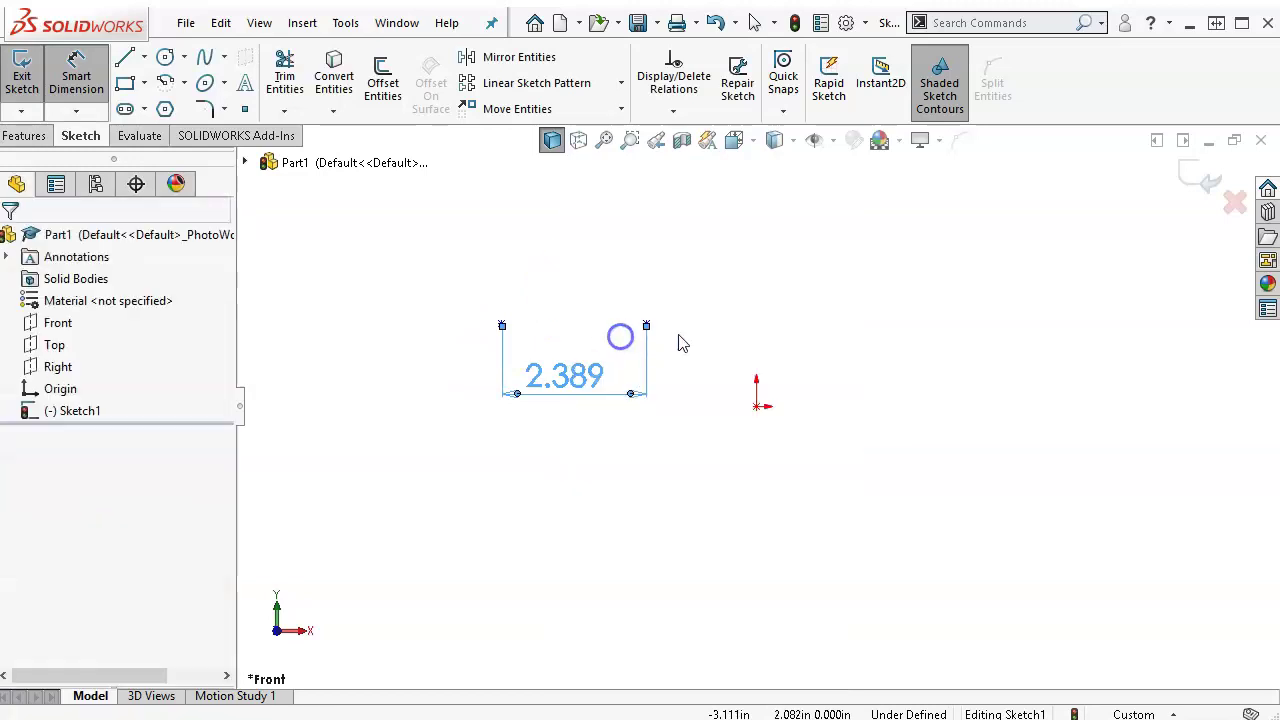
Move the right point down to the origin's level at X about -2.20 in and delete the distance dimension
mouse_move(646, 325)
left_mouse_down()
mouse_move(625, 332)
mouse_move(583, 410)
mouse_move(511, 431)
mouse_move(449, 380)
mouse_move(471, 297)
mouse_move(602, 282)
mouse_move(655, 372)
mouse_move(614, 420)
mouse_move(479, 408)
mouse_move(451, 332)
mouse_move(517, 288)
mouse_move(625, 333)
mouse_move(516, 284)
mouse_move(469, 397)
mouse_move(624, 407)
left_mouse_up()
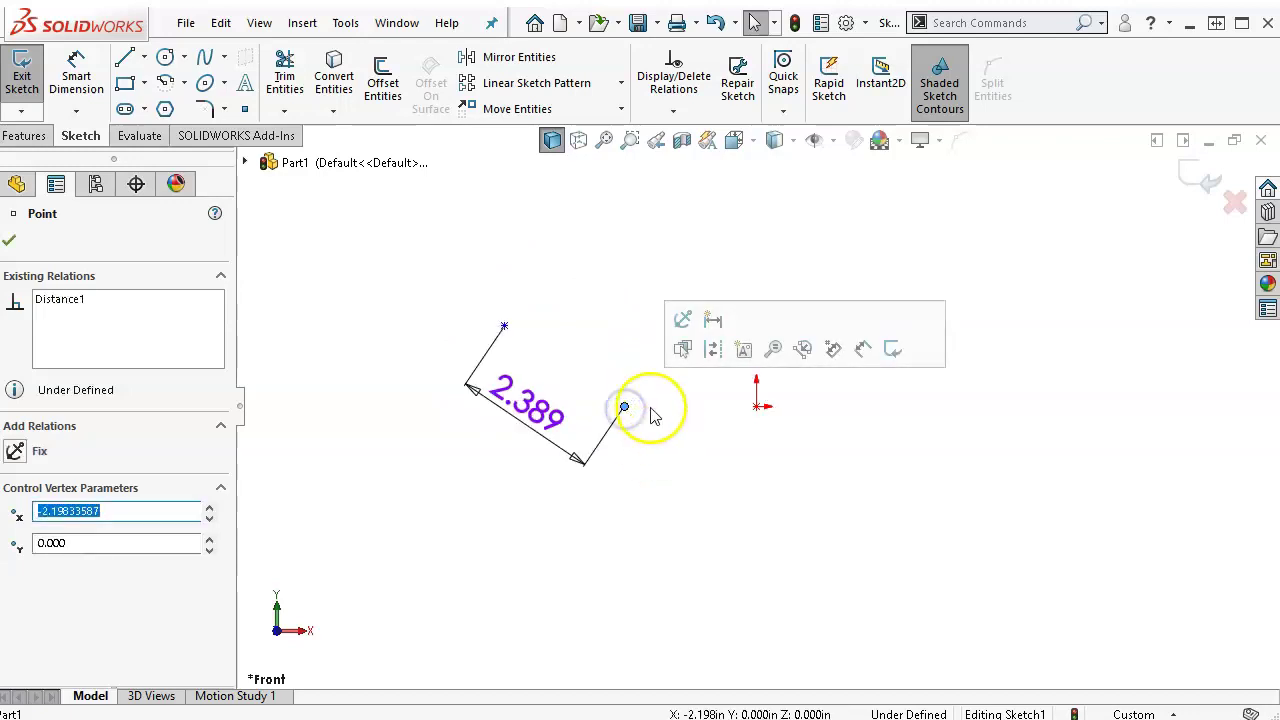
left_click(517, 402)
key("Delete")
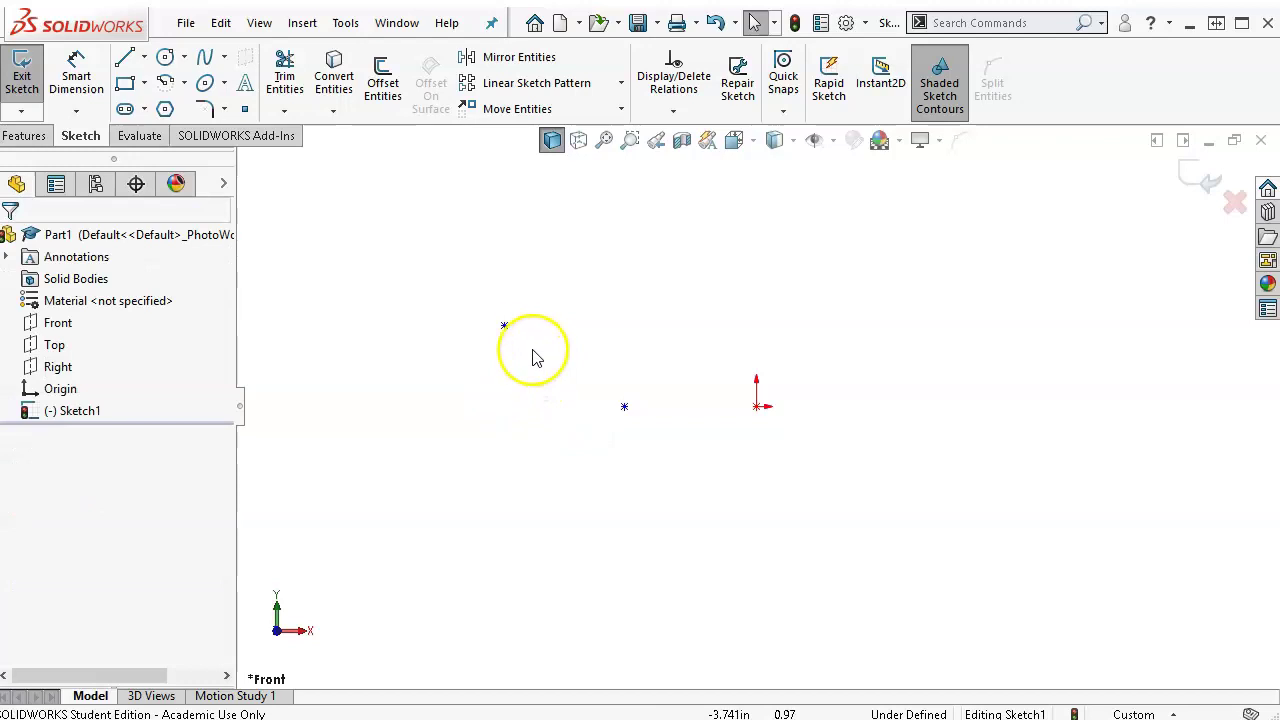
Try a Coincident relation between the two points and undo it
left_click(505, 327)
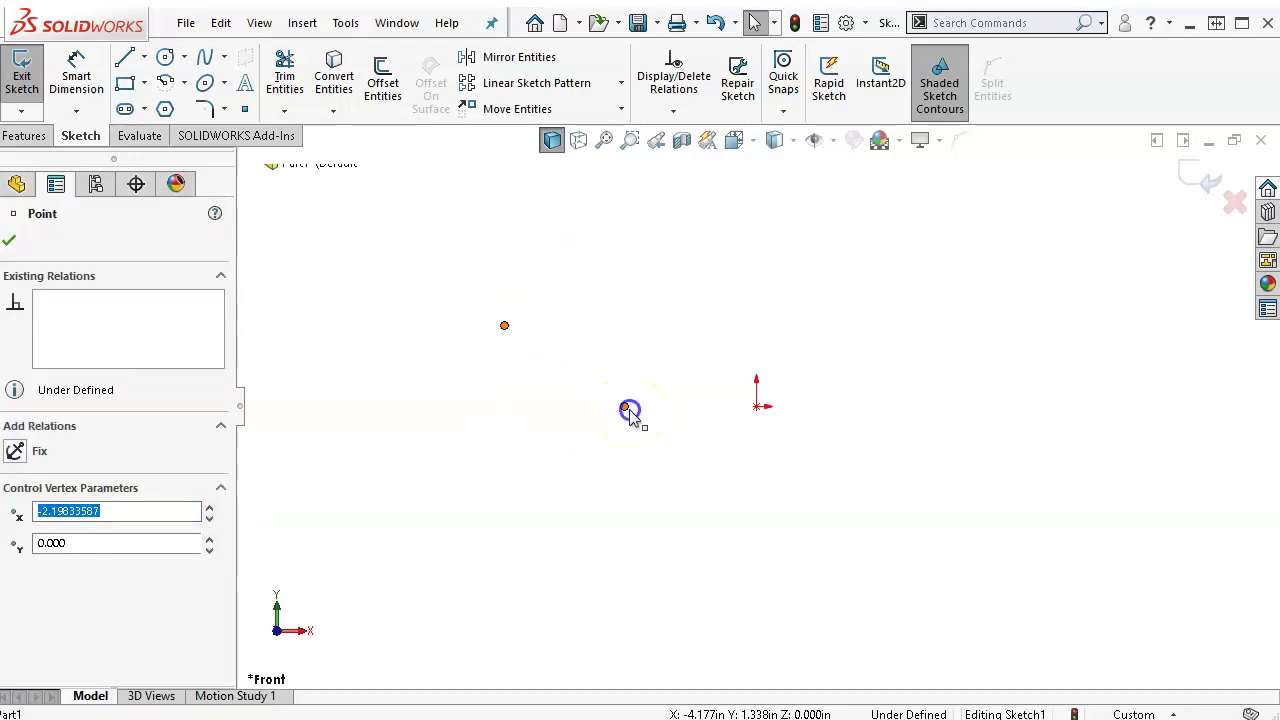
left_click(625, 408, "ctrl")
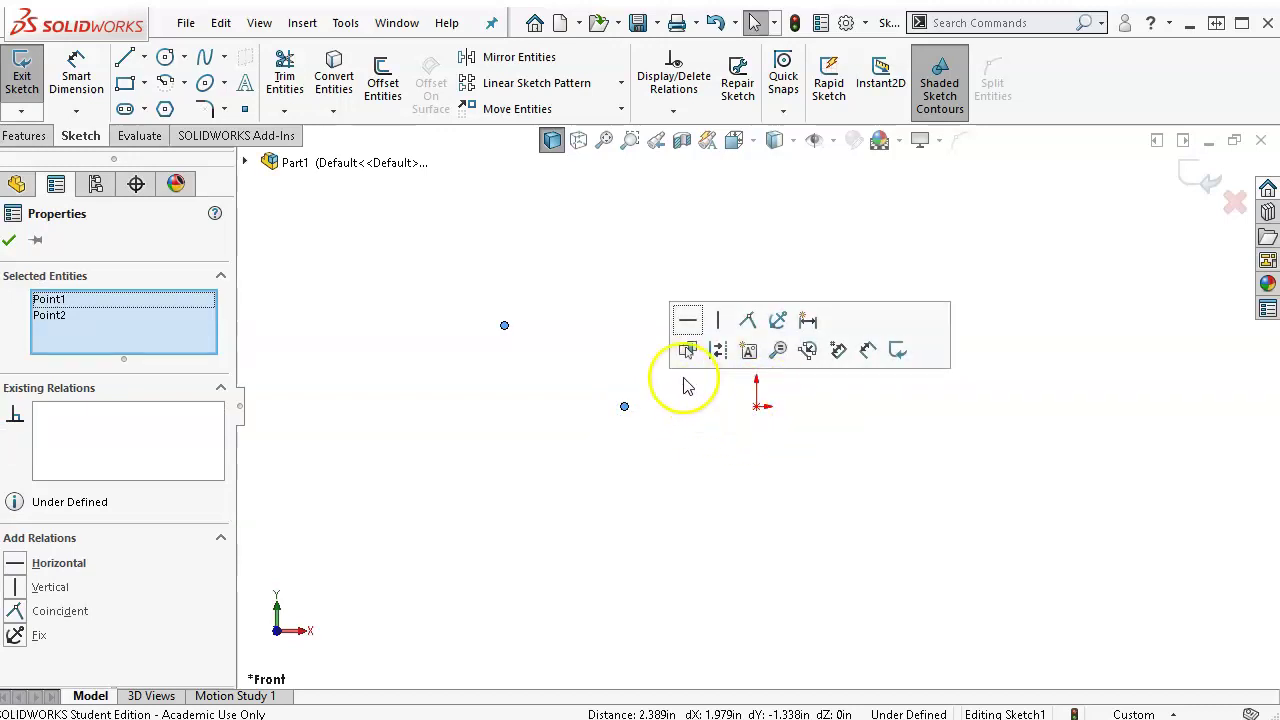
left_click(748, 322)
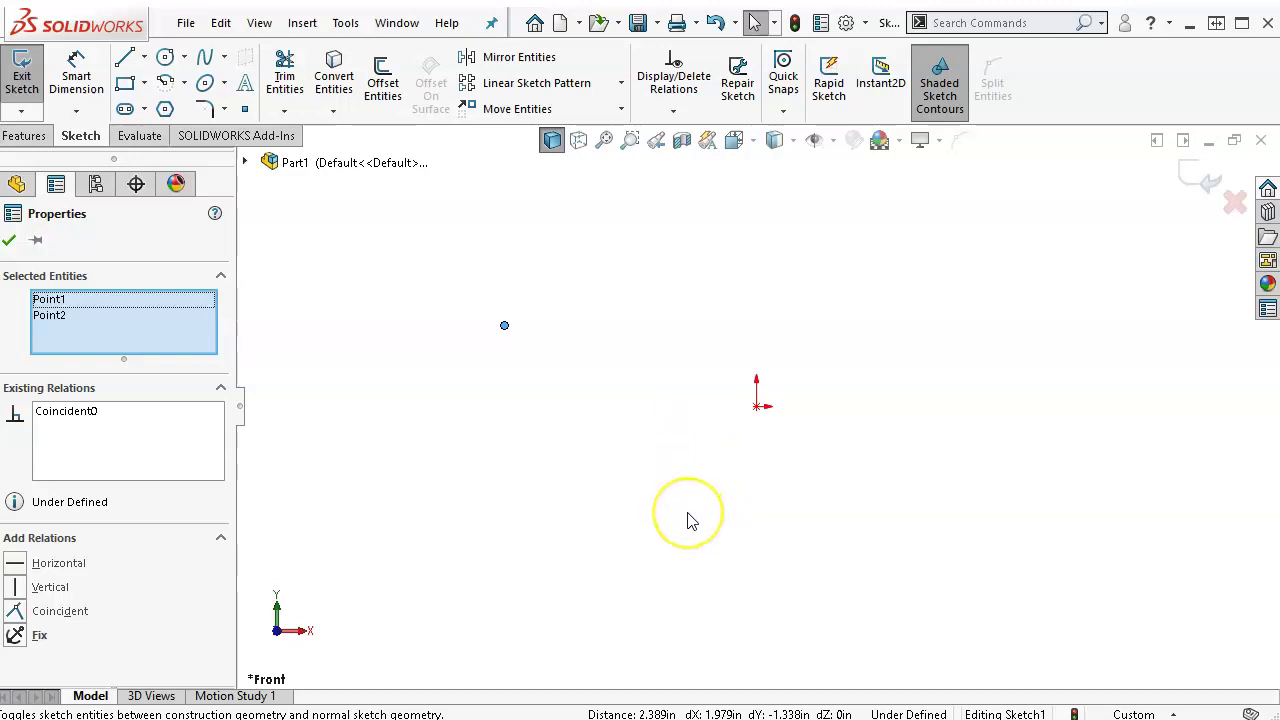
key("ctrl+z")
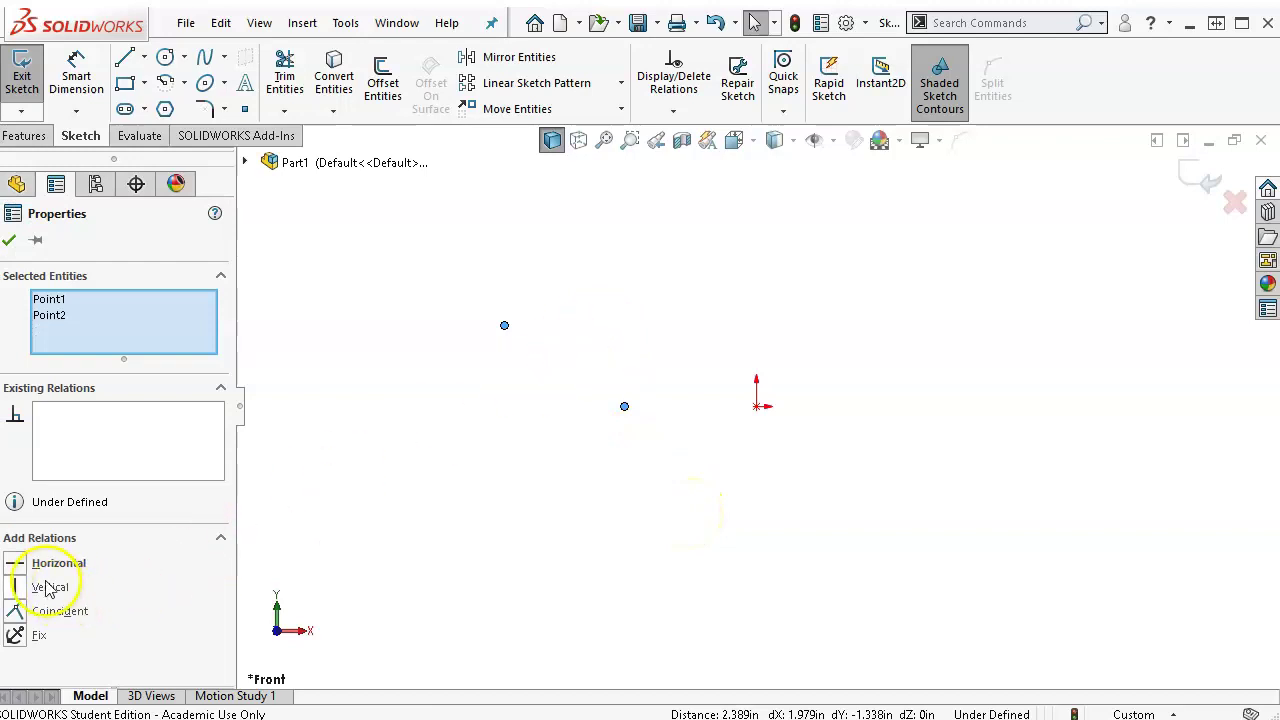
Add a Horizontal relation between the two points, and try a Vertical relation on them as well before undoing it
left_click(16, 565)
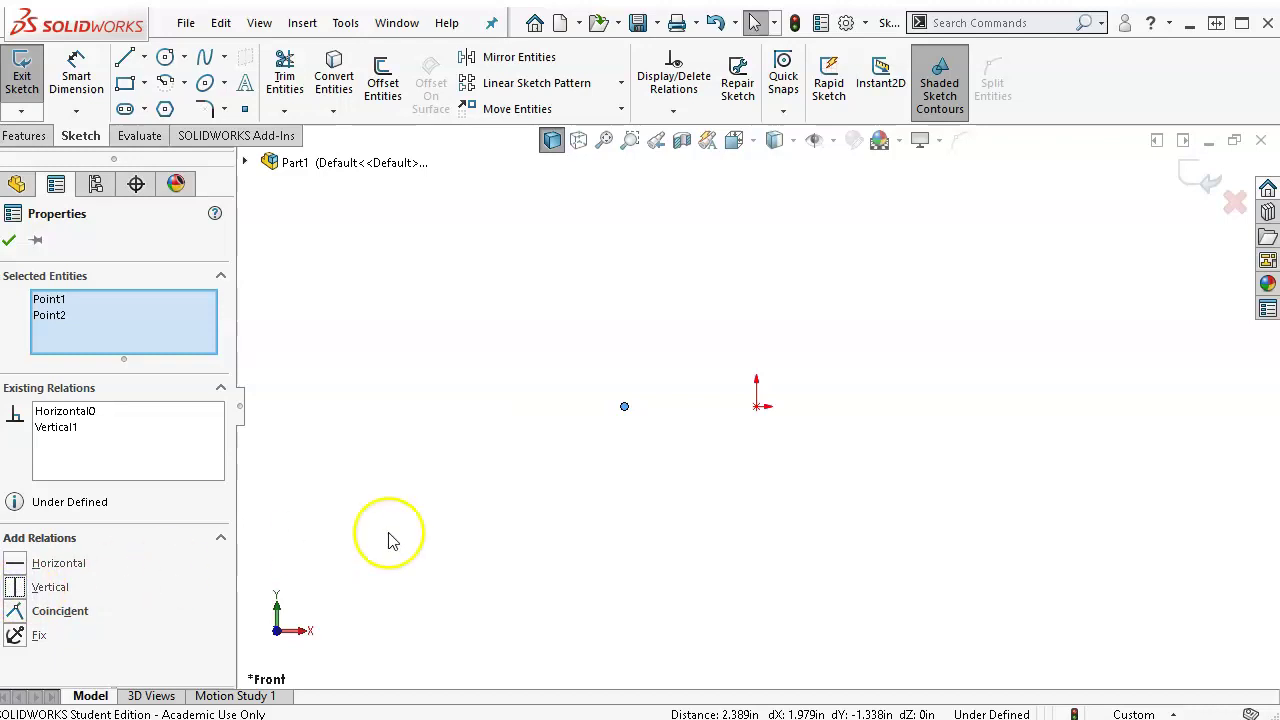
key("ctrl+z")
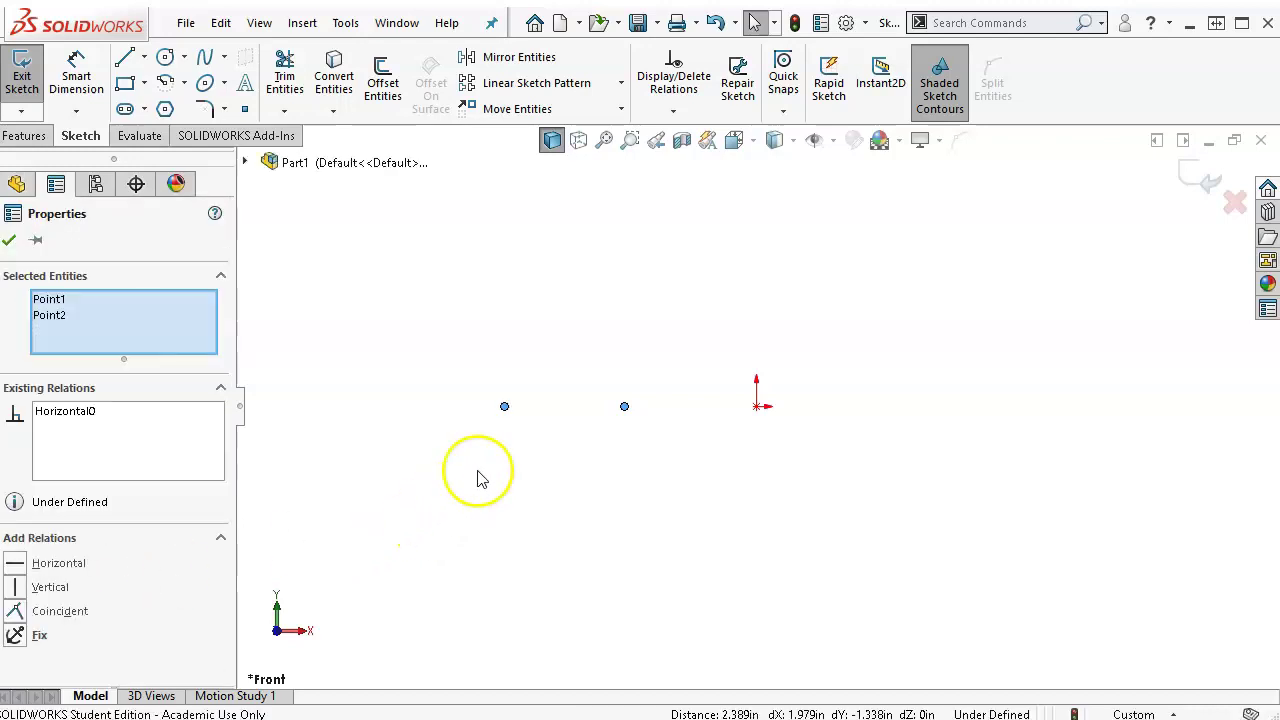
left_click(492, 464)
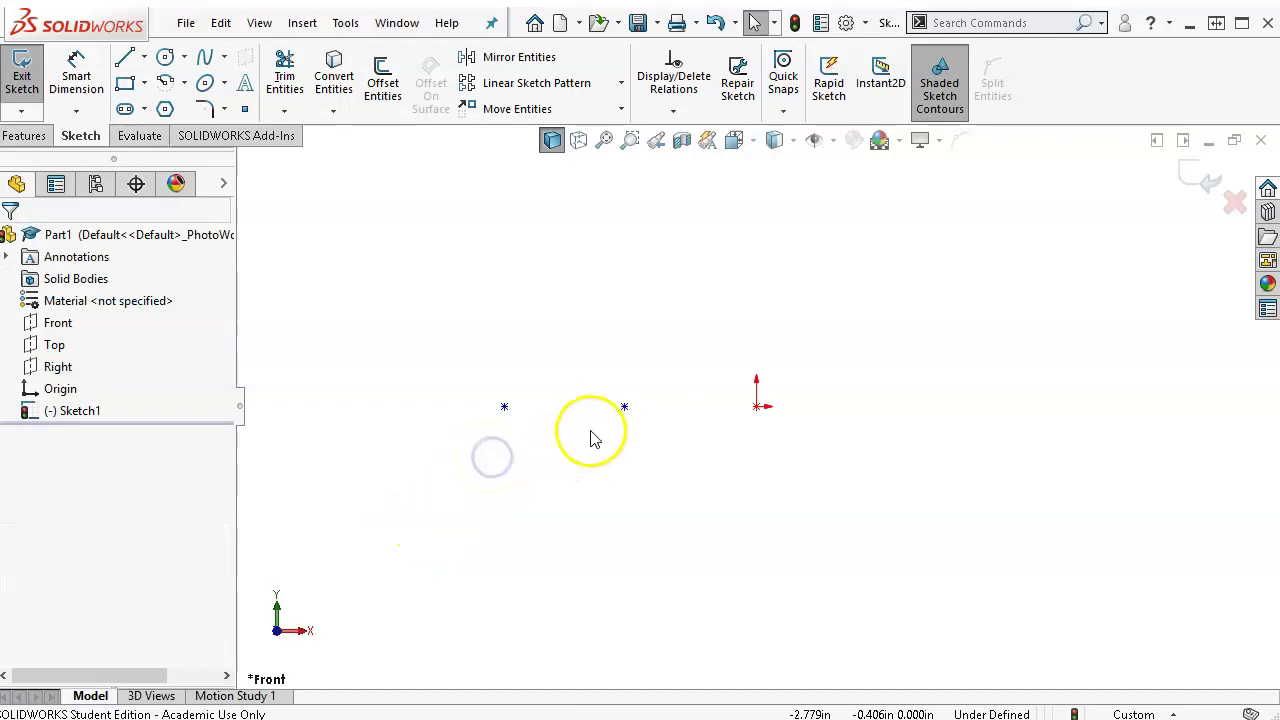
Test the Horizontal relation by moving the right point up to Y about 1.52 in and the left point partway down
mouse_move(622, 406)
left_mouse_down()
mouse_move(560, 494)
mouse_move(646, 374)
mouse_move(845, 311)
mouse_move(723, 315)
mouse_move(574, 390)
mouse_move(576, 442)
mouse_move(598, 440)
mouse_move(545, 344)
mouse_move(570, 313)
mouse_move(617, 317)
left_mouse_up()
left_click(589, 356)
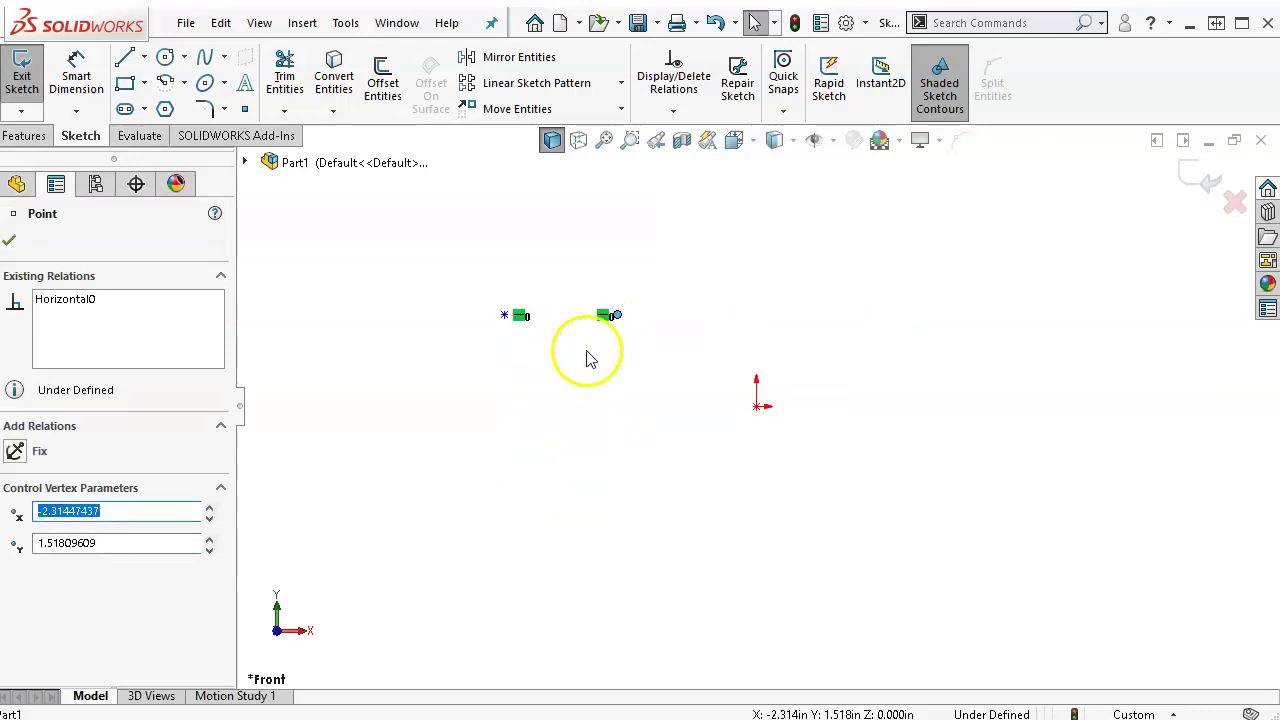
left_click(487, 324)
mouse_move(503, 318)
left_mouse_down()
mouse_move(463, 323)
mouse_move(425, 390)
mouse_move(529, 391)
mouse_move(389, 375)
mouse_move(529, 366)
mouse_move(502, 371)
left_mouse_up()
left_click(500, 452)
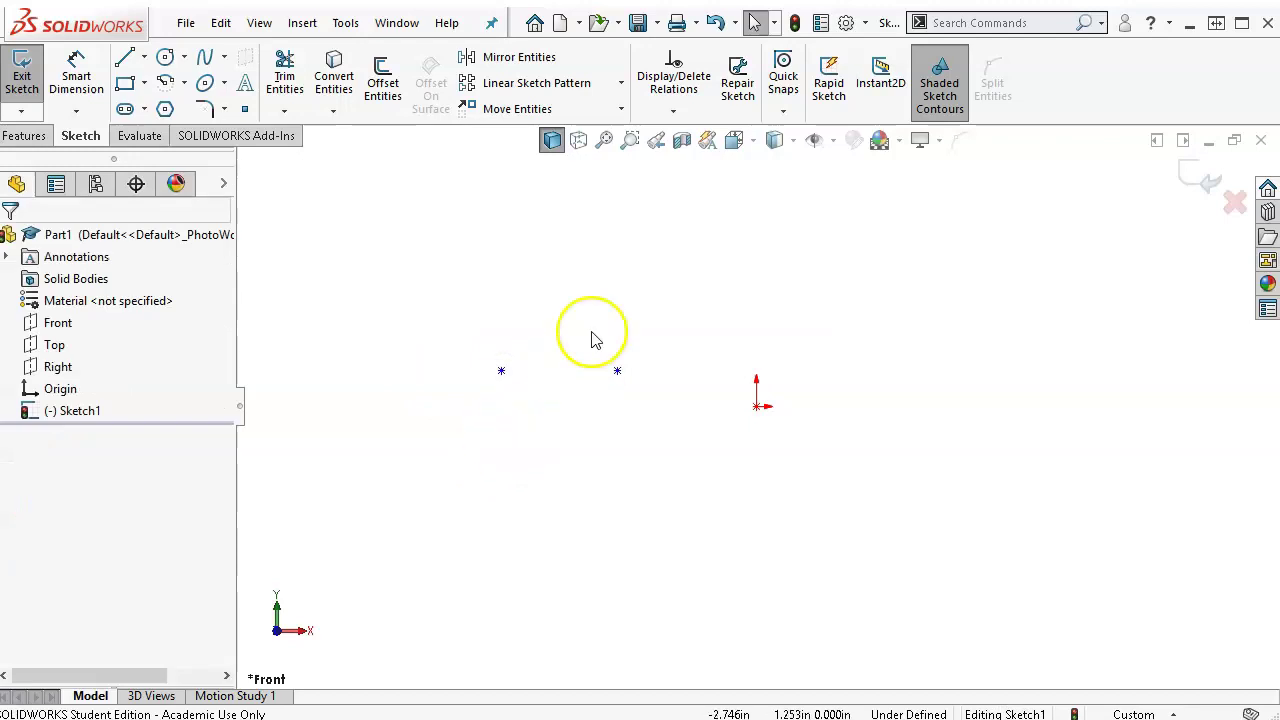
Sketch a level line a little over 3 in long above the origin, starting at about X -0.30, Y 1.61 in
scroll(607, 294, "down", 1)
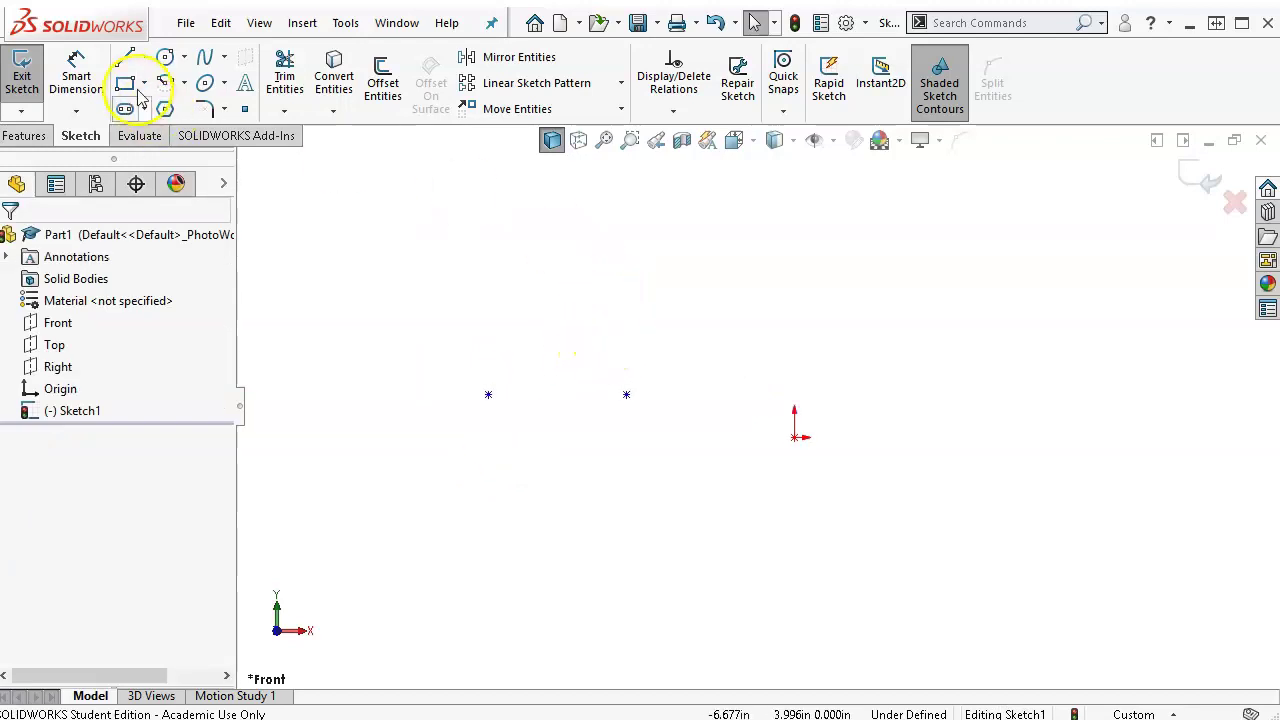
left_click(122, 60)
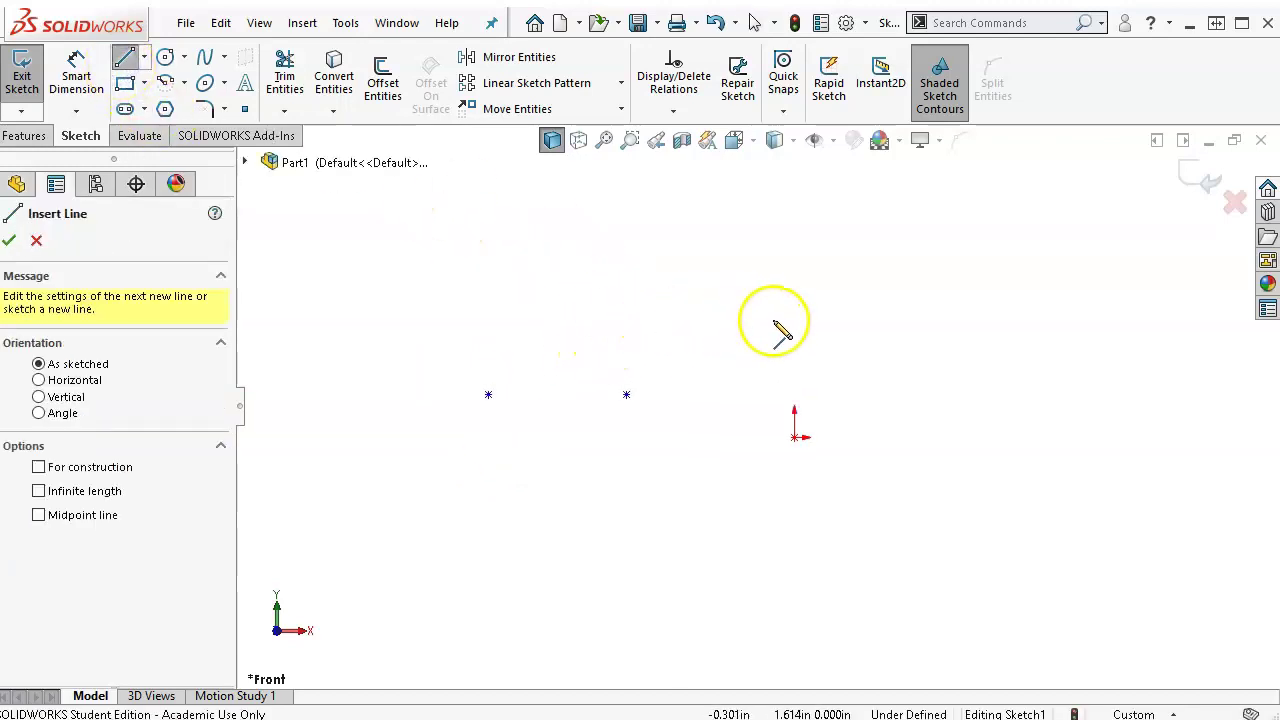
left_click(774, 321)
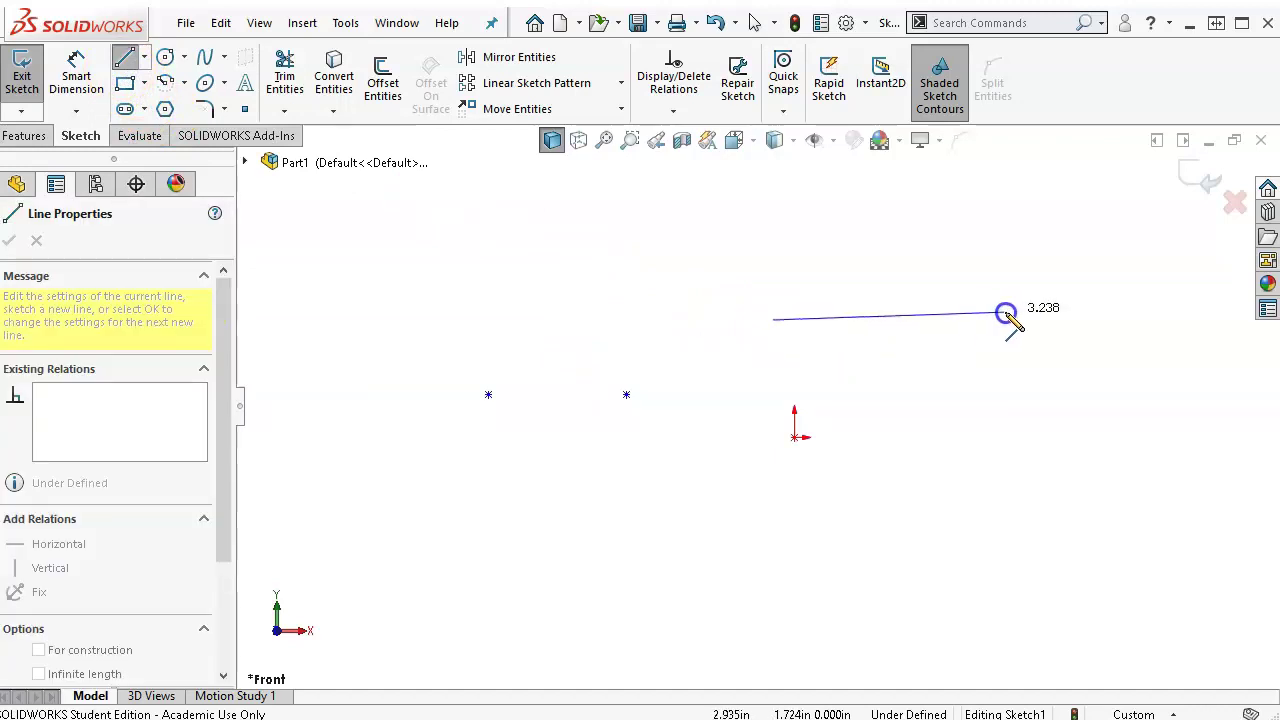
double_click(1027, 320)
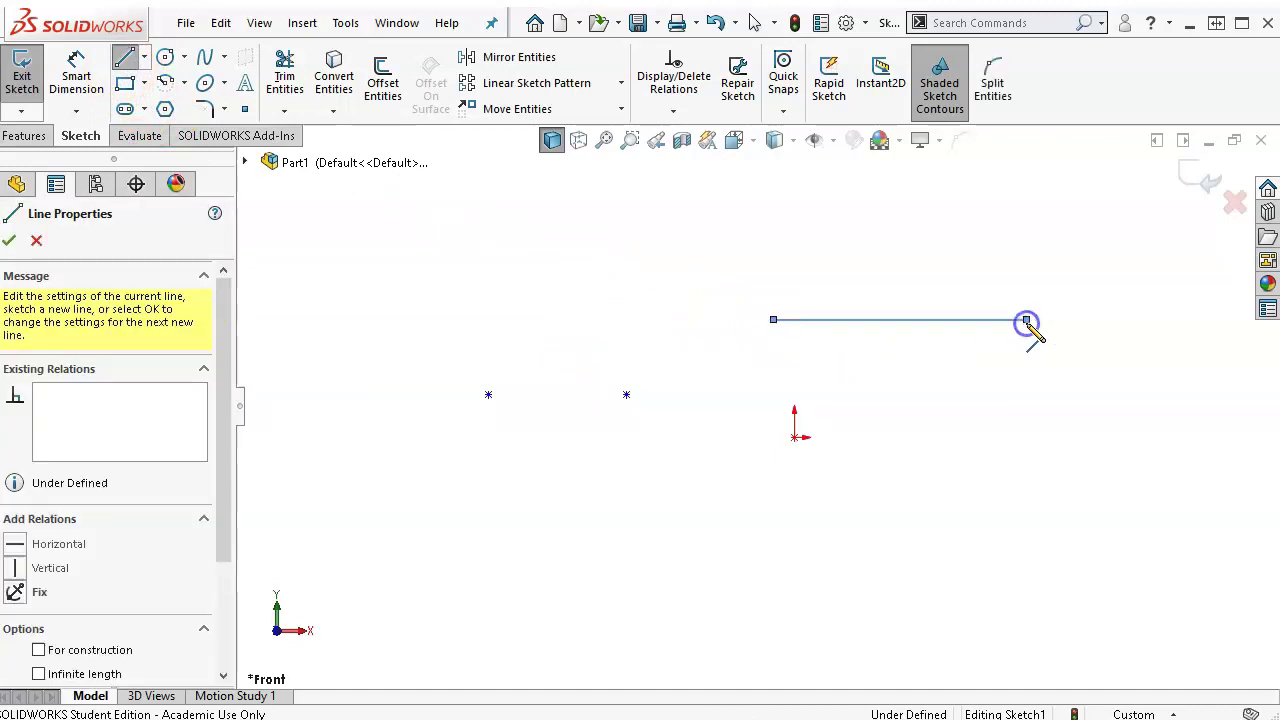
Sketch a vertical line about 1.03 in long just below the two points, at X about -2.90 in, and end the Line command
left_click(583, 453)
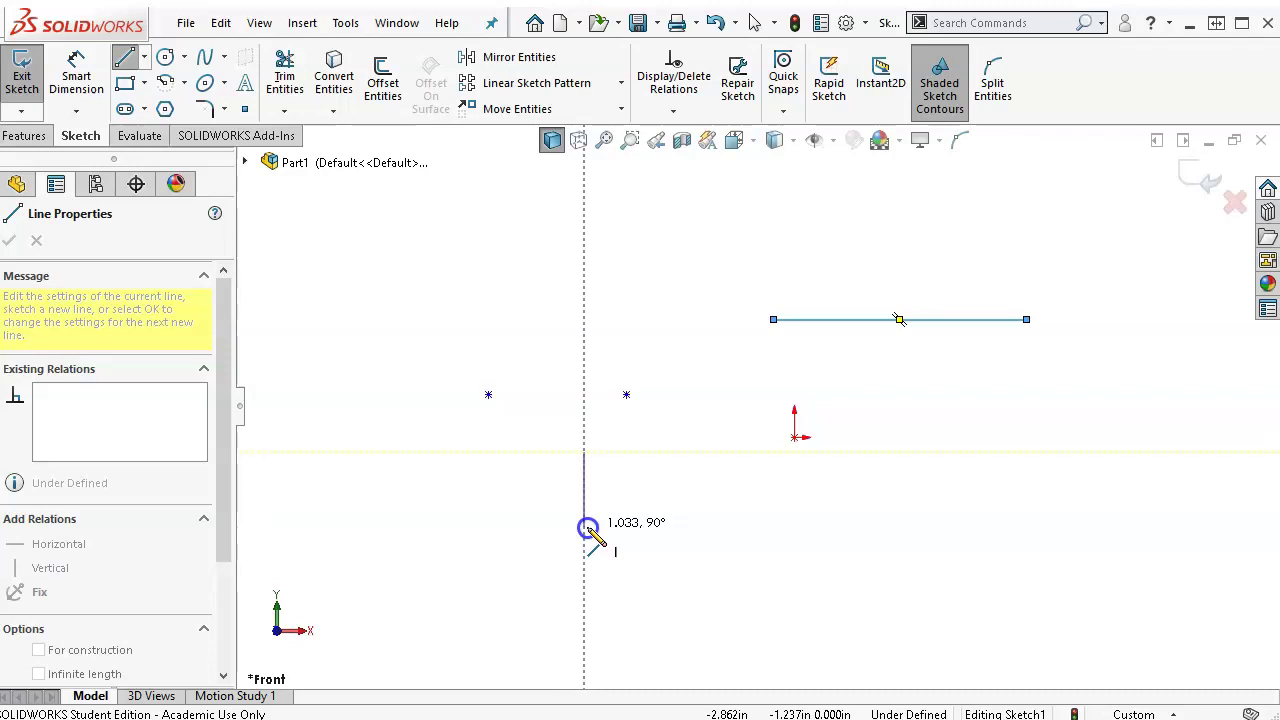
left_click(587, 527)
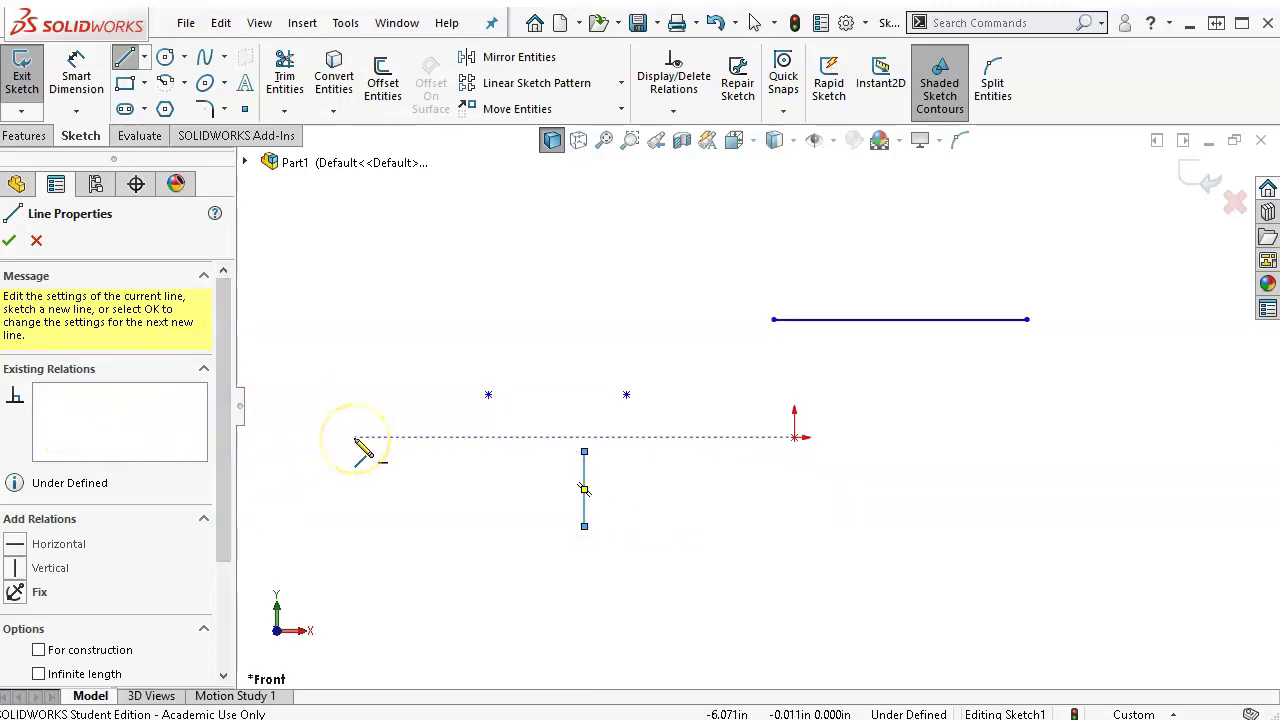
left_click(397, 441)
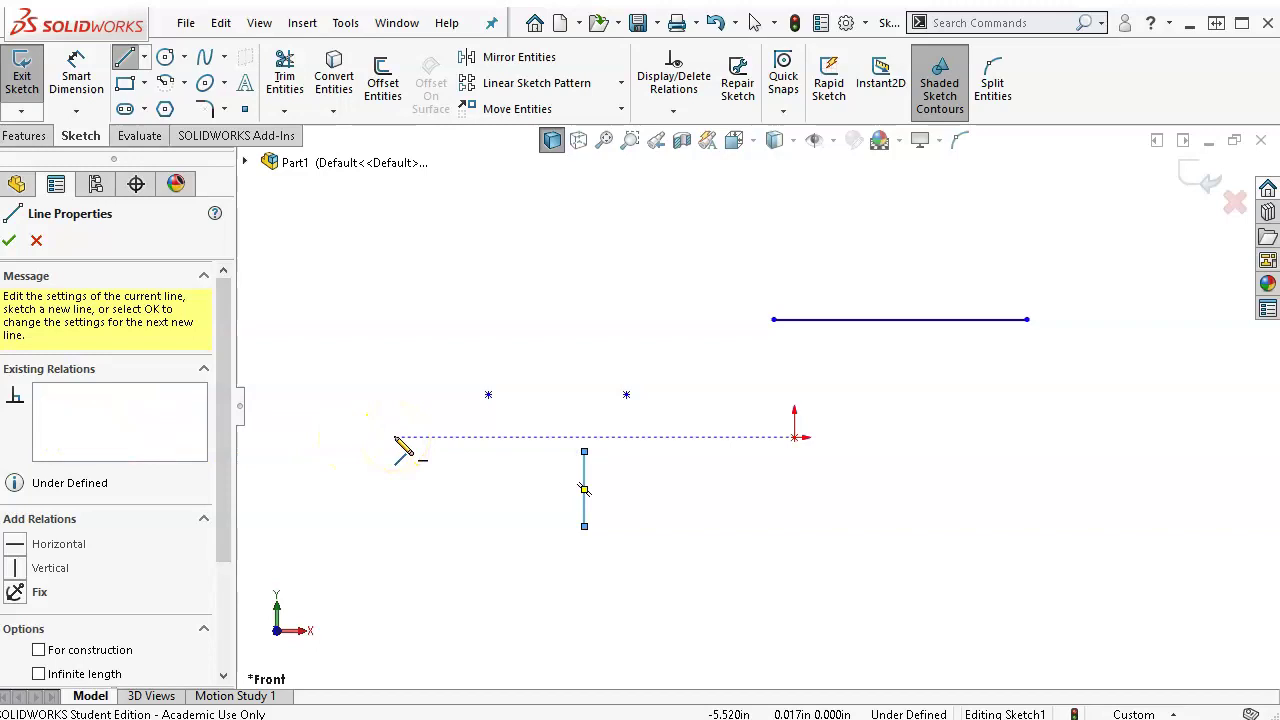
right_click(396, 439)
left_click(440, 447)
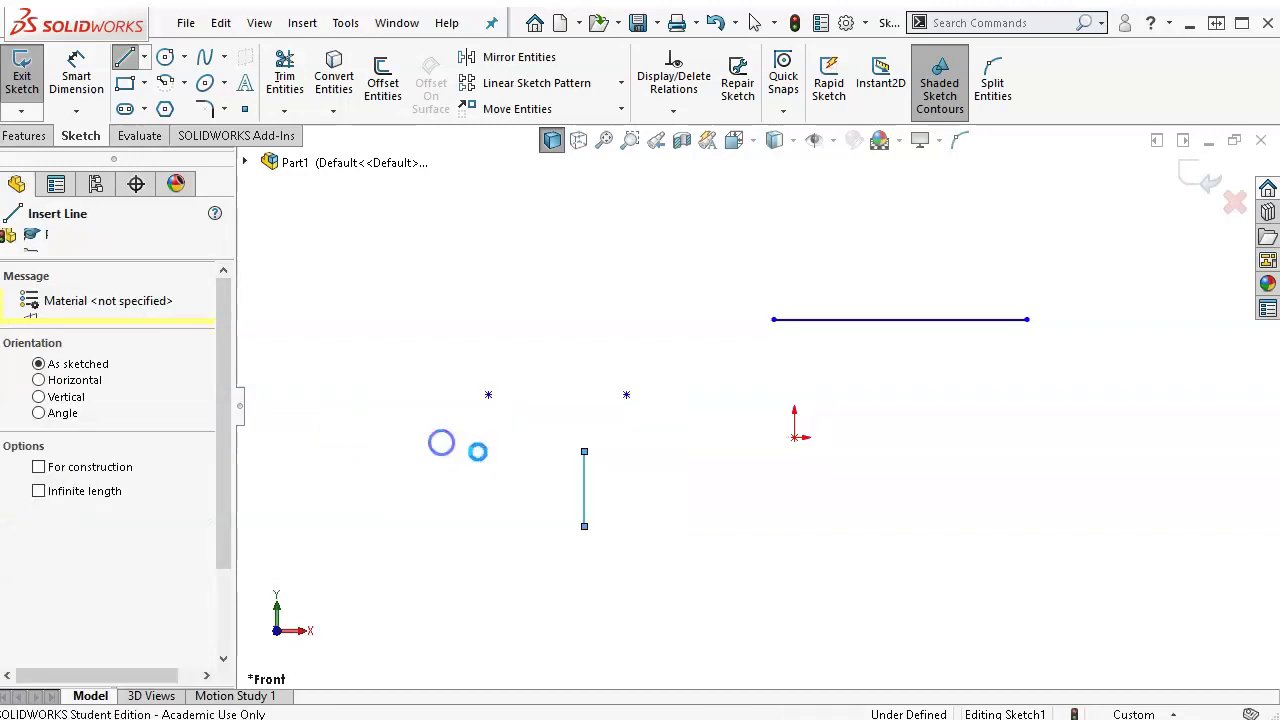
Stretch the vertical line's upper end to Y about 0.32 in and the level line's right end to X about 3.33 in
left_click_drag(585, 452, 584, 414)
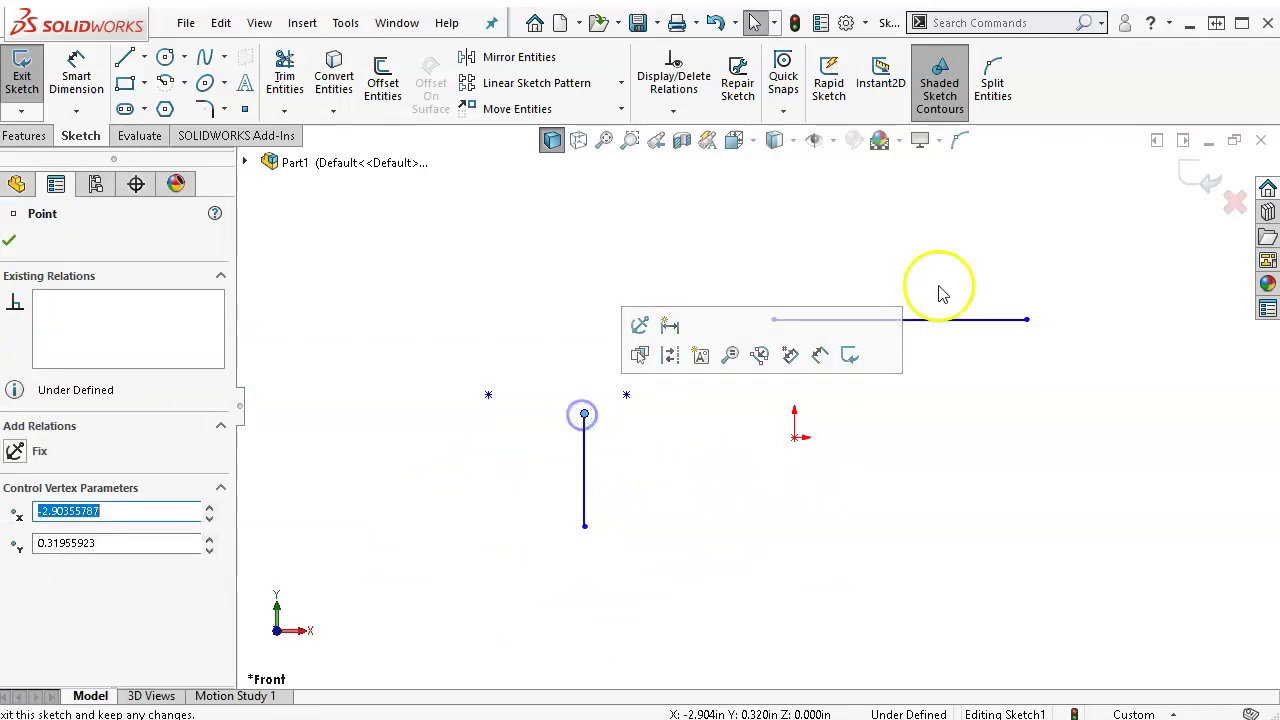
mouse_move(1026, 320)
left_mouse_down()
mouse_move(857, 447)
mouse_move(729, 286)
mouse_move(1038, 321)
left_mouse_up()
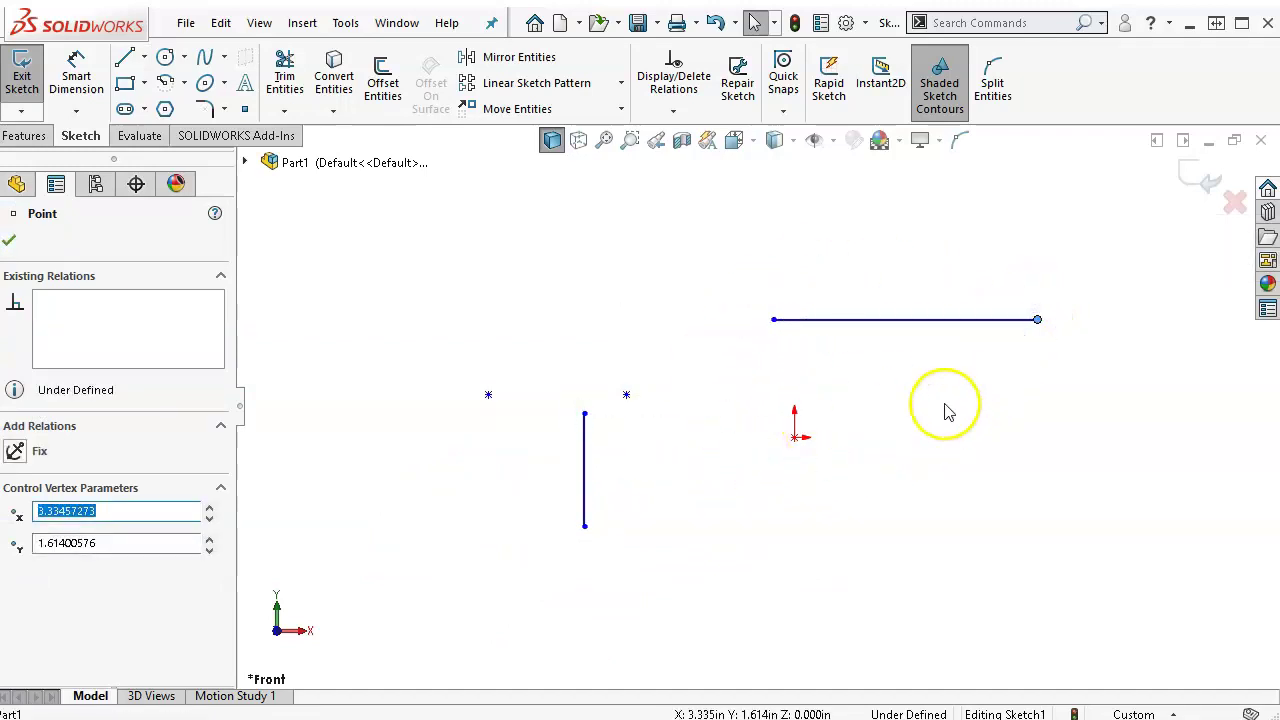
left_click(880, 371)
Add a Horizontal relation to the level line and a Vertical relation to the upright line
left_click(867, 320)
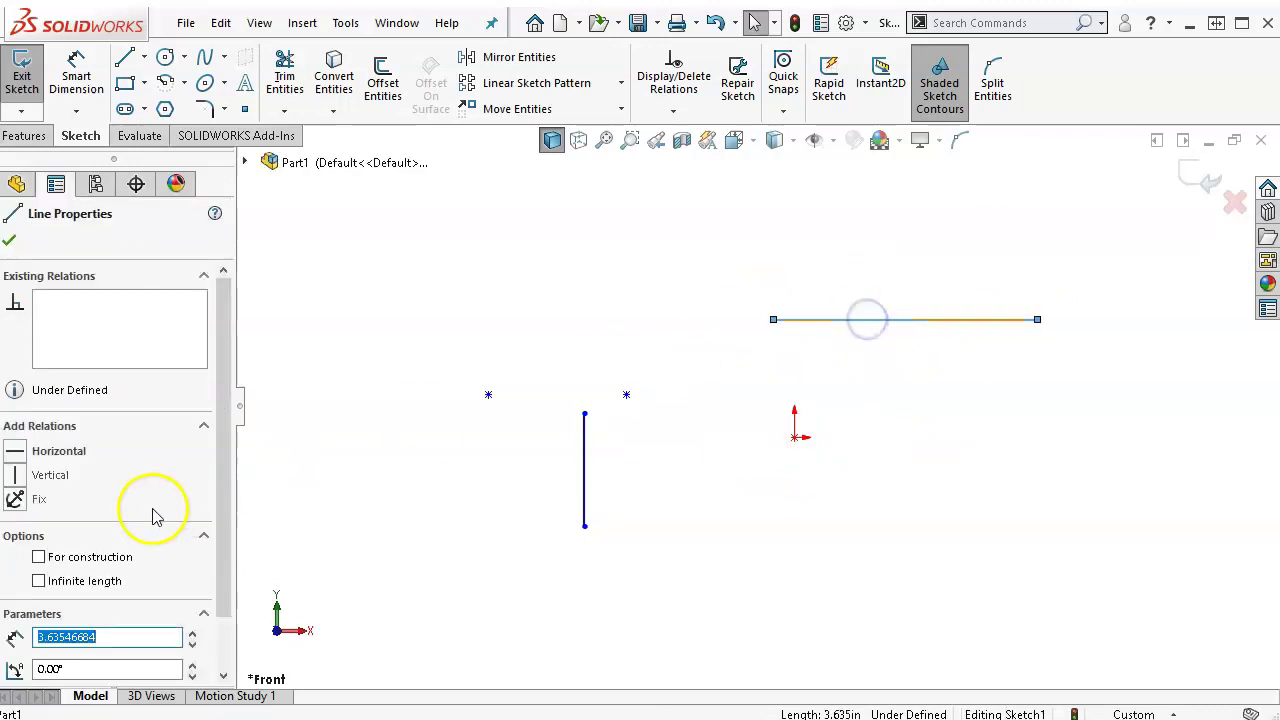
left_click(15, 455)
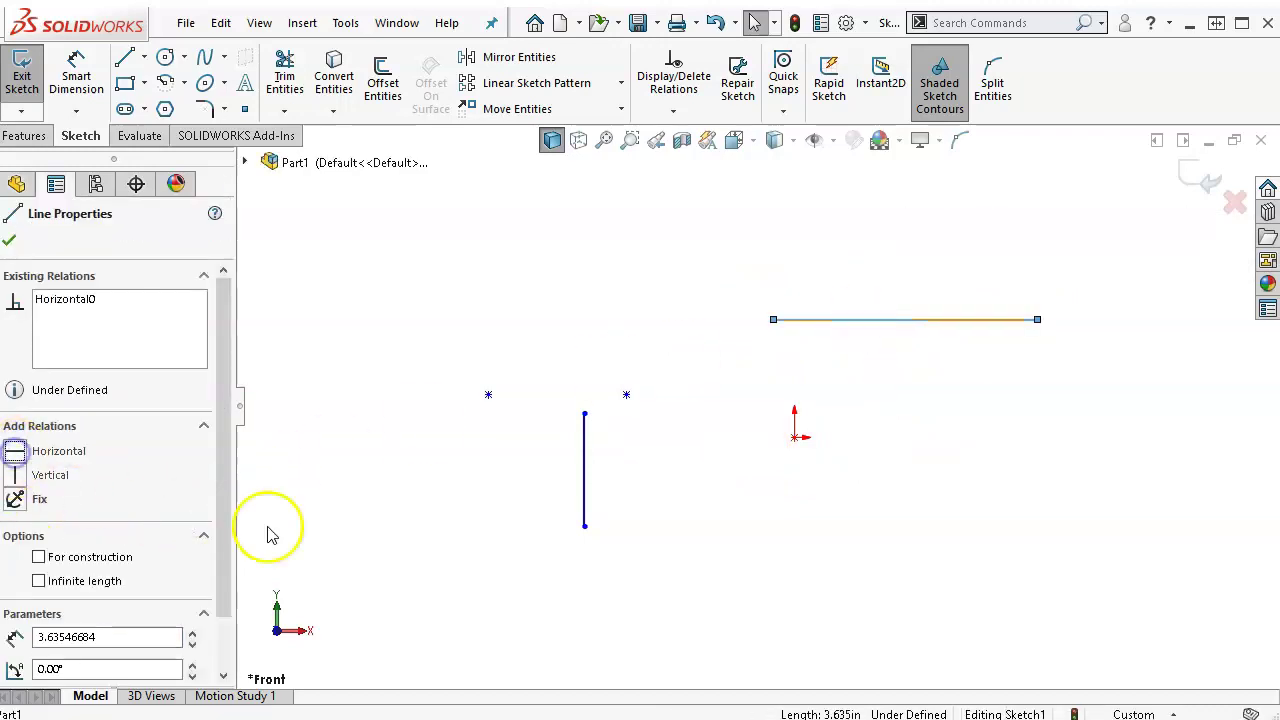
left_click(585, 470)
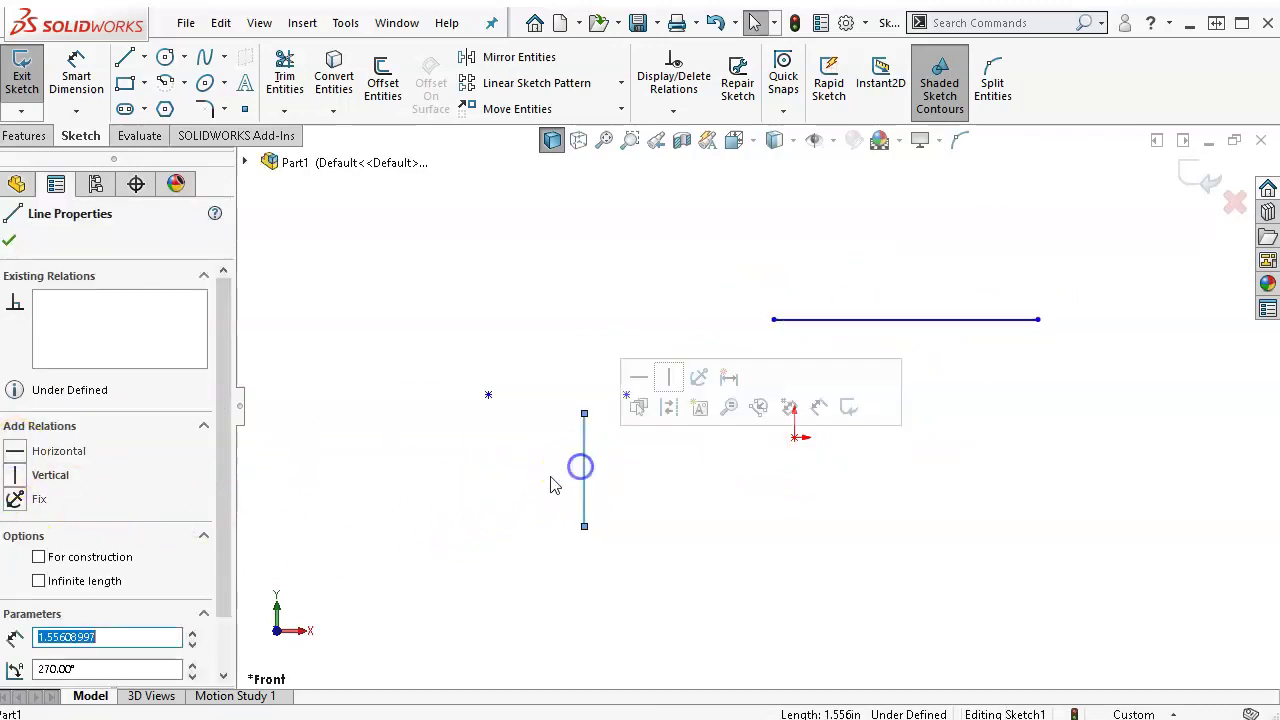
left_click(40, 484)
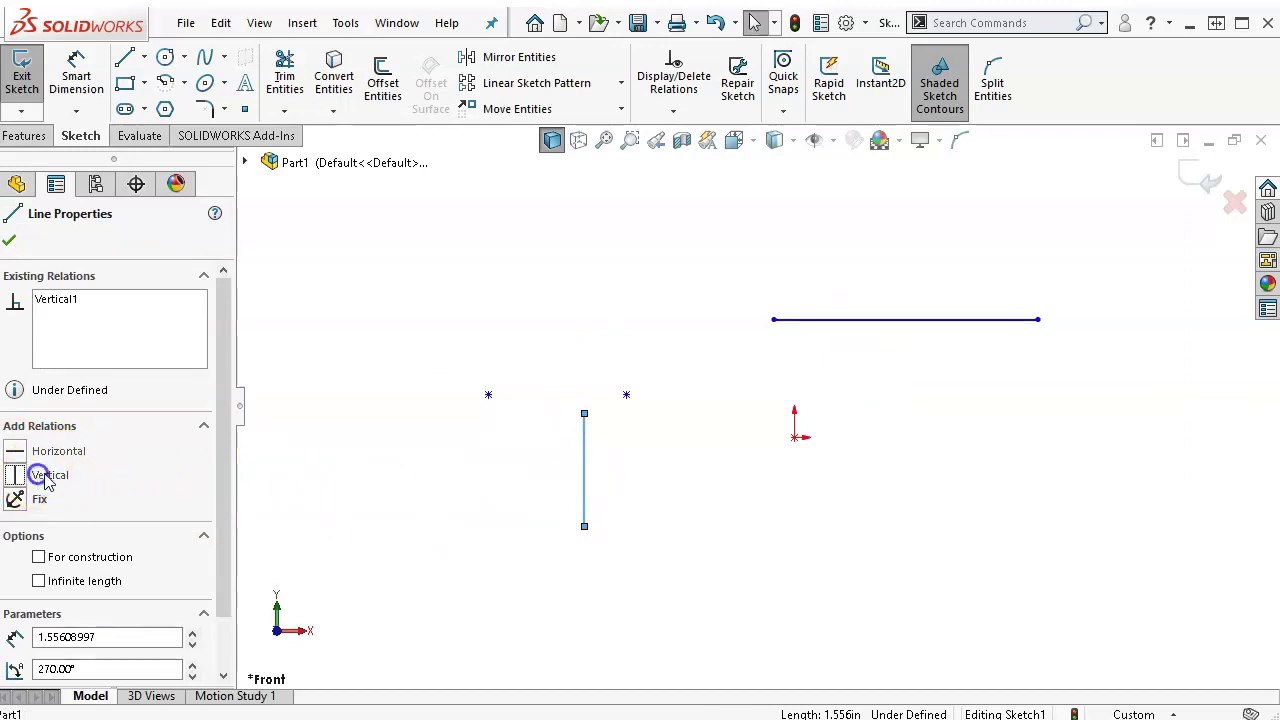
Test both relations by moving the vertical line's lower end to about X -3.18, Y -1.62 in, lowering its upper end and lengthening the horizontal line leftward
left_click(561, 527)
left_click_drag(585, 527, 564, 554)
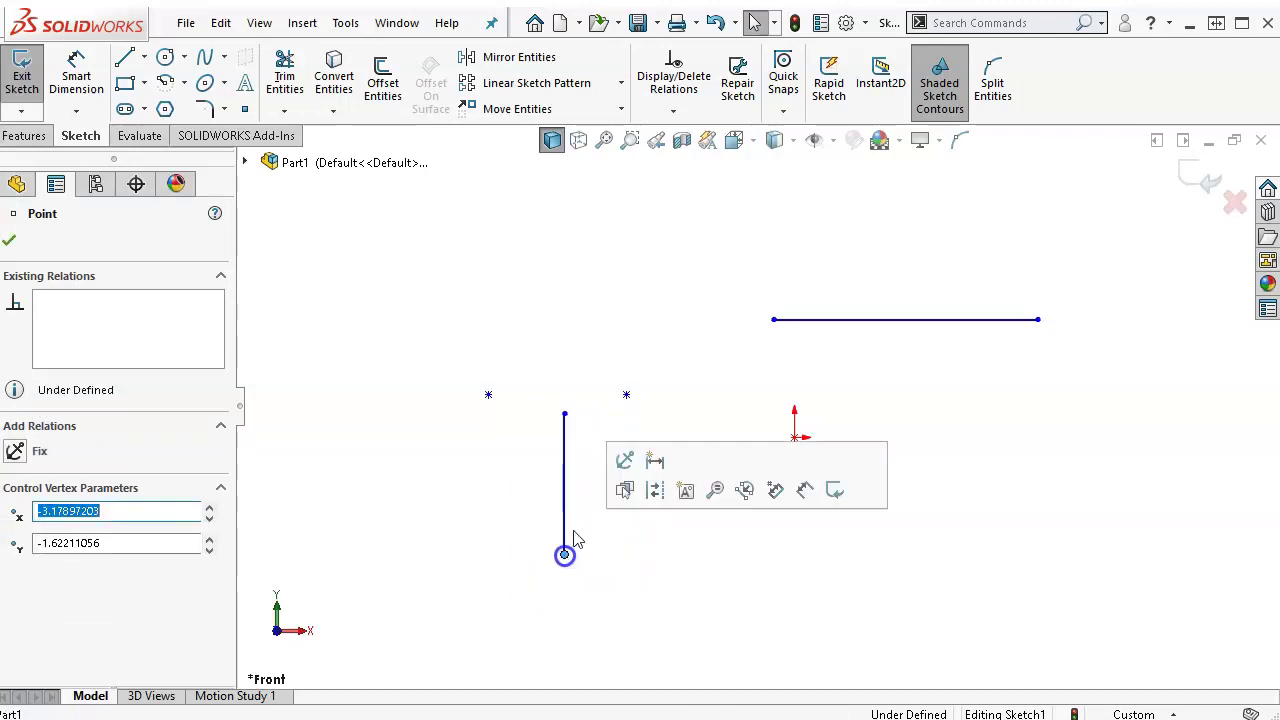
left_click_drag(565, 414, 559, 457)
mouse_move(775, 319)
left_mouse_down()
mouse_move(734, 349)
mouse_move(743, 397)
mouse_move(755, 316)
left_mouse_up()
left_click(764, 388)
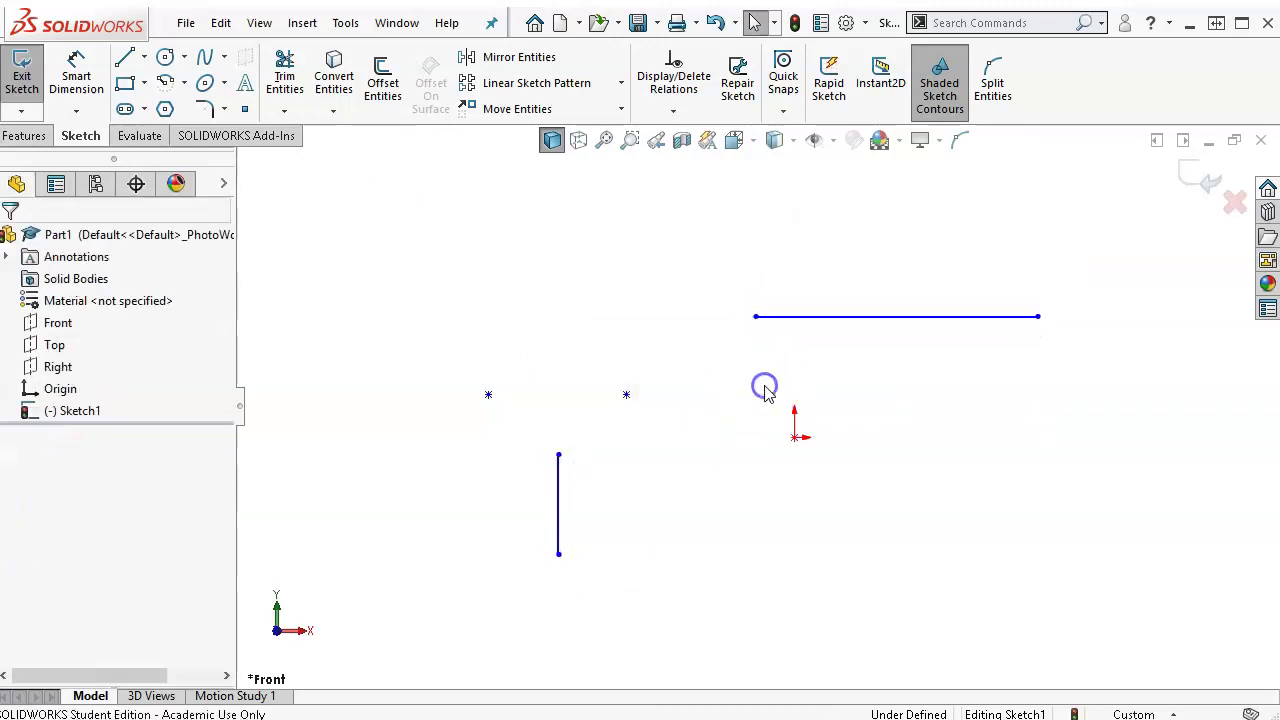
Add a Horizontal relation between the right point and the left endpoint of the horizontal line
left_click(627, 395)
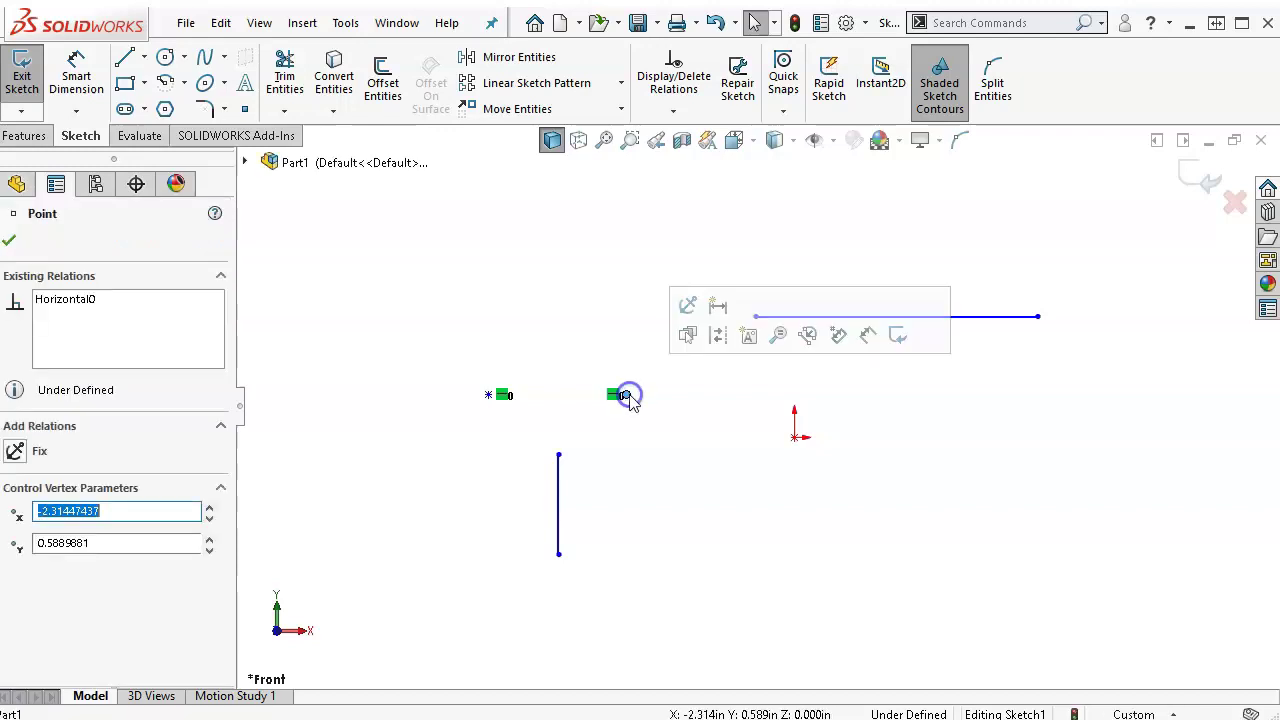
left_click(490, 395, "ctrl")
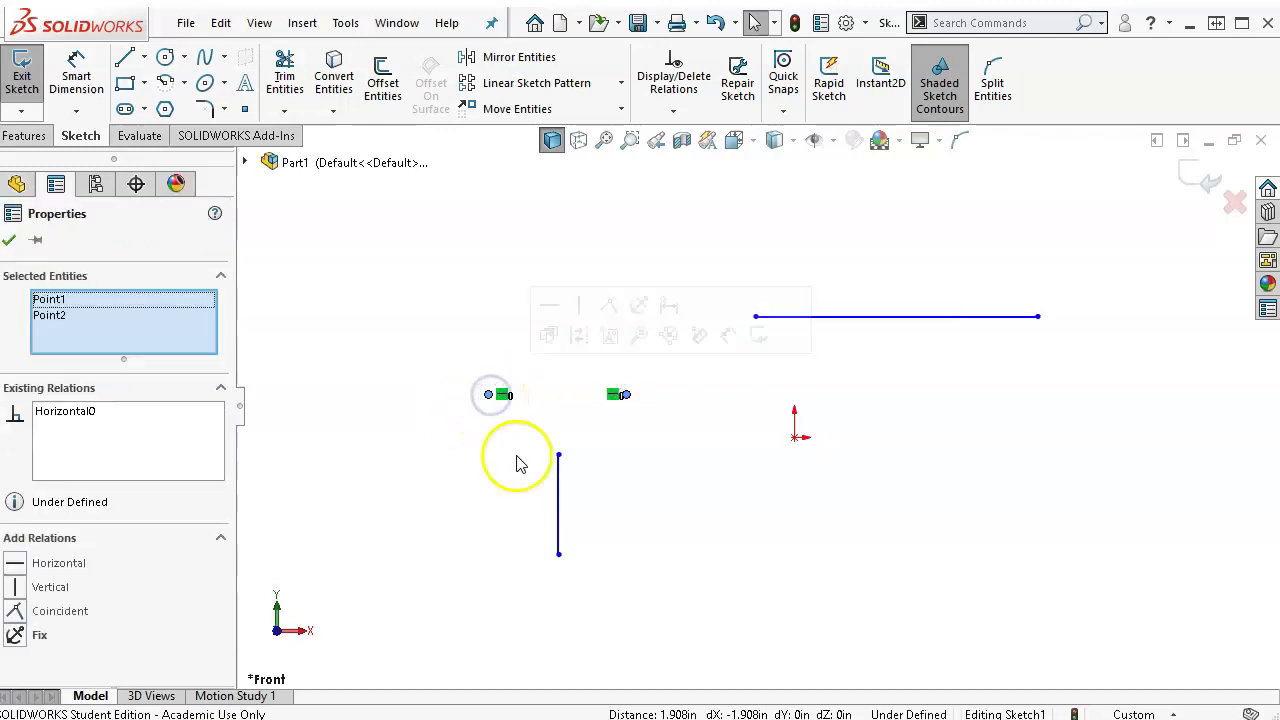
left_click(648, 430)
left_click(628, 394)
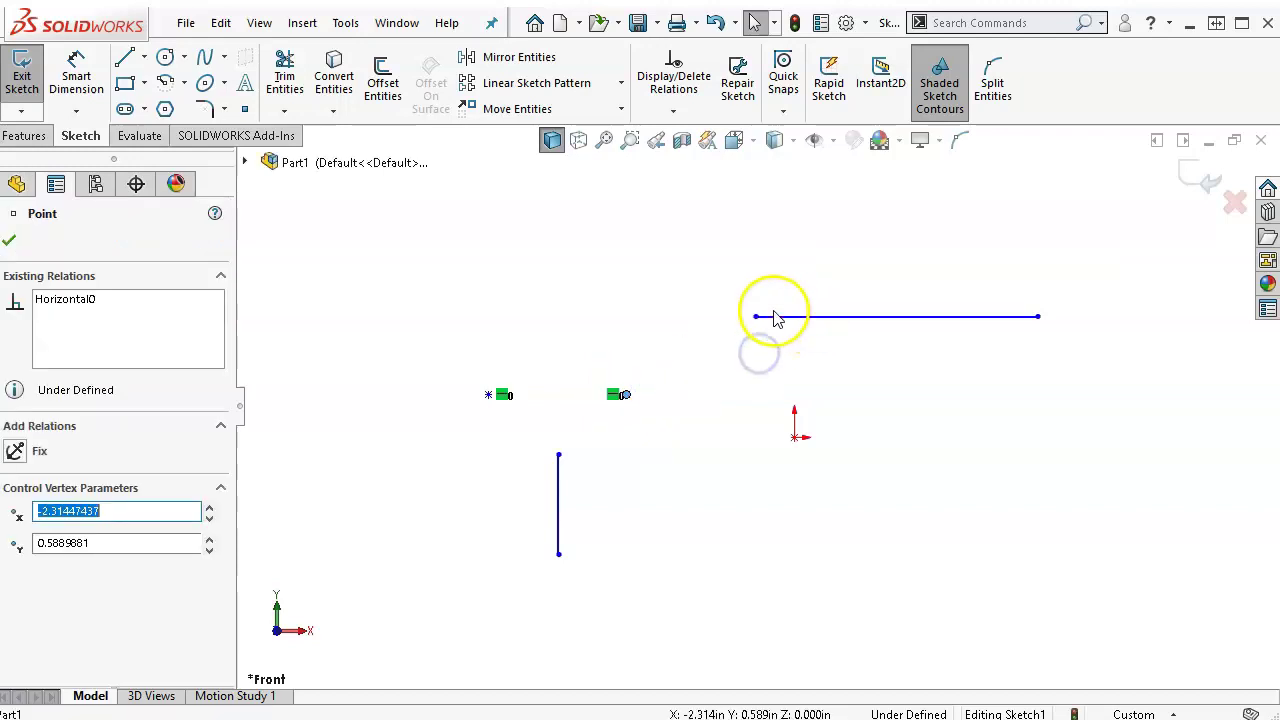
left_click(757, 317, "ctrl")
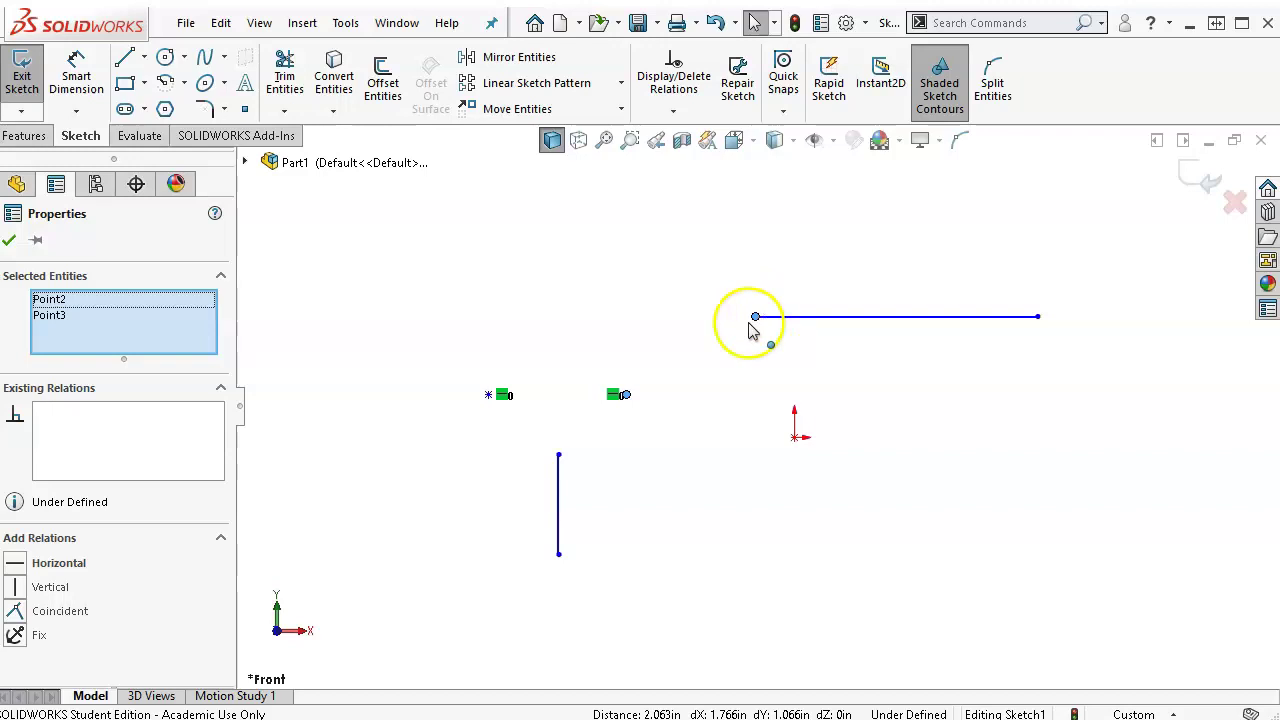
left_click(68, 563)
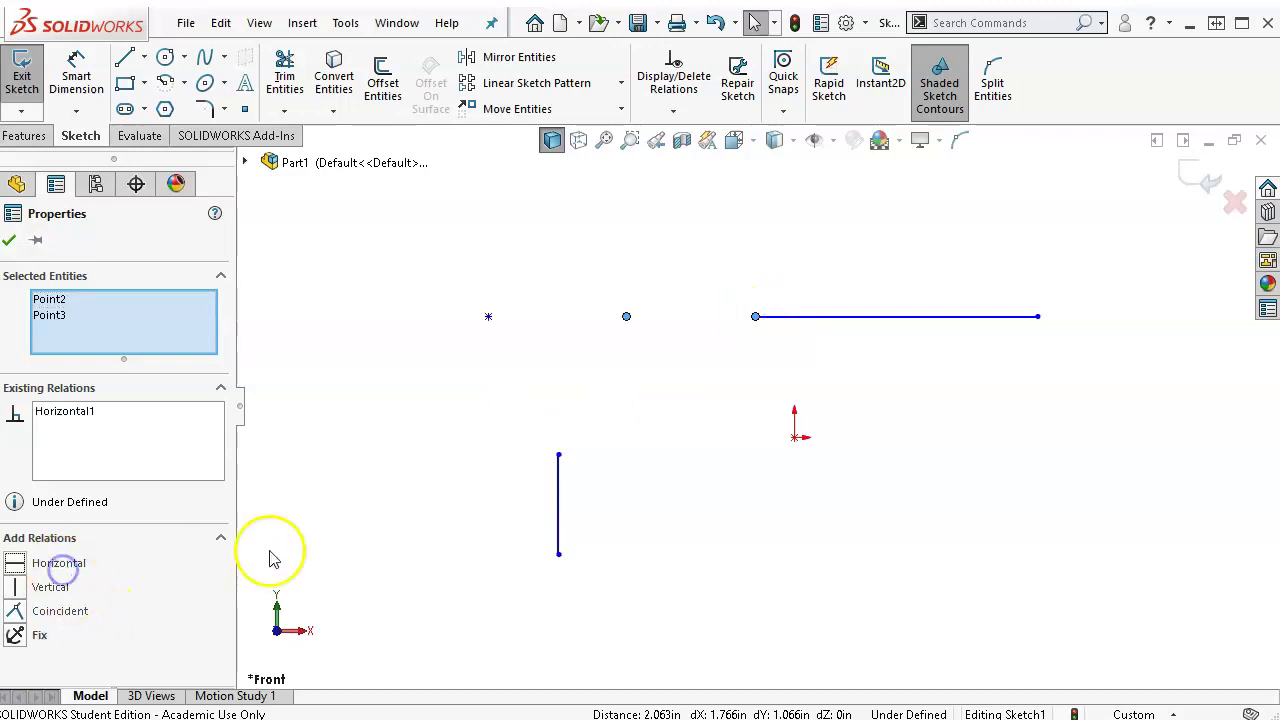
Test the new Horizontal relation by moving the right point slightly to the right and down
left_click(653, 377)
left_click(627, 318)
mouse_move(627, 318)
left_mouse_down()
mouse_move(647, 282)
mouse_move(631, 323)
mouse_move(580, 315)
mouse_move(680, 312)
mouse_move(645, 308)
mouse_move(644, 324)
left_mouse_up()
left_click(655, 399)
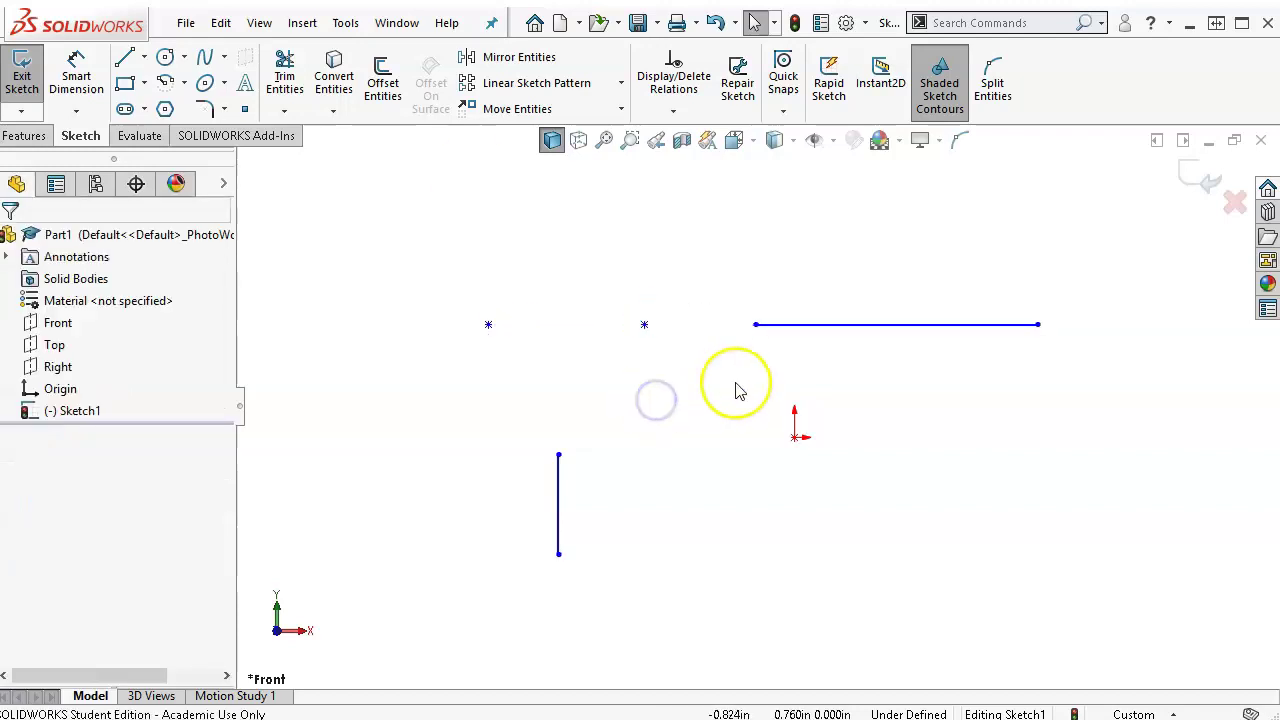
Add a Coincident relation between the left point and the vertical line
left_click(489, 326)
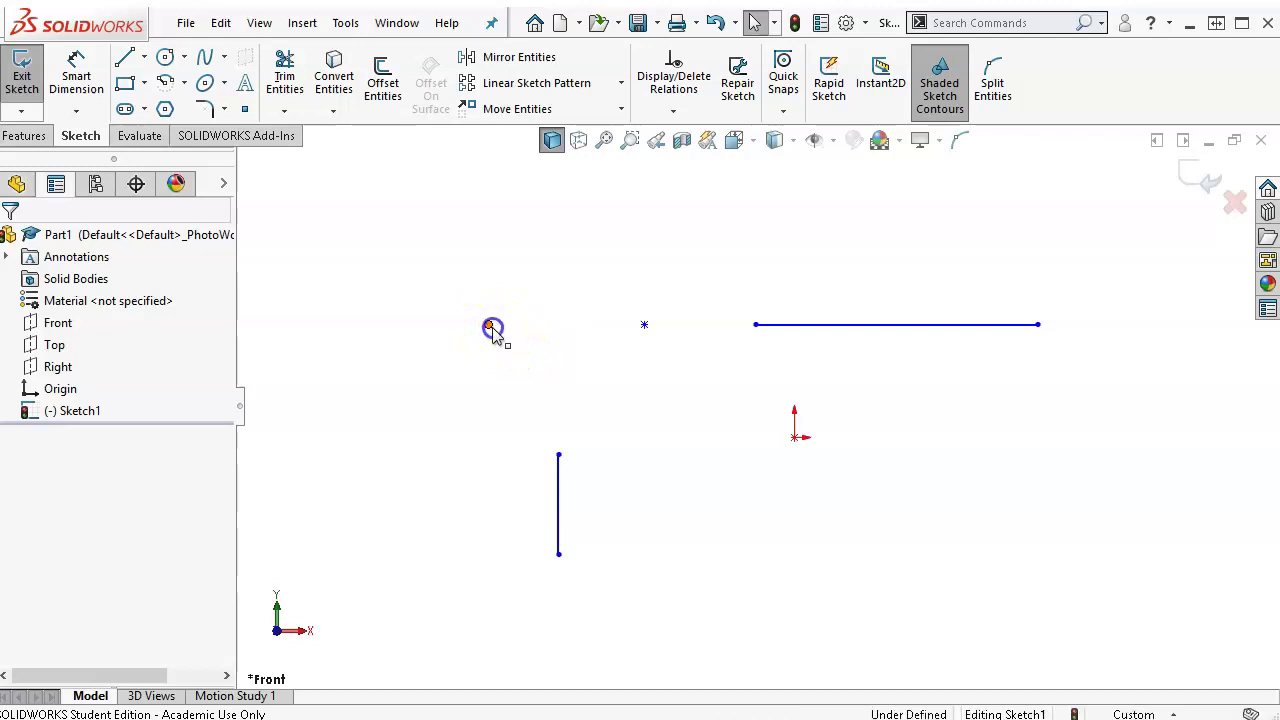
left_click(560, 498, "ctrl")
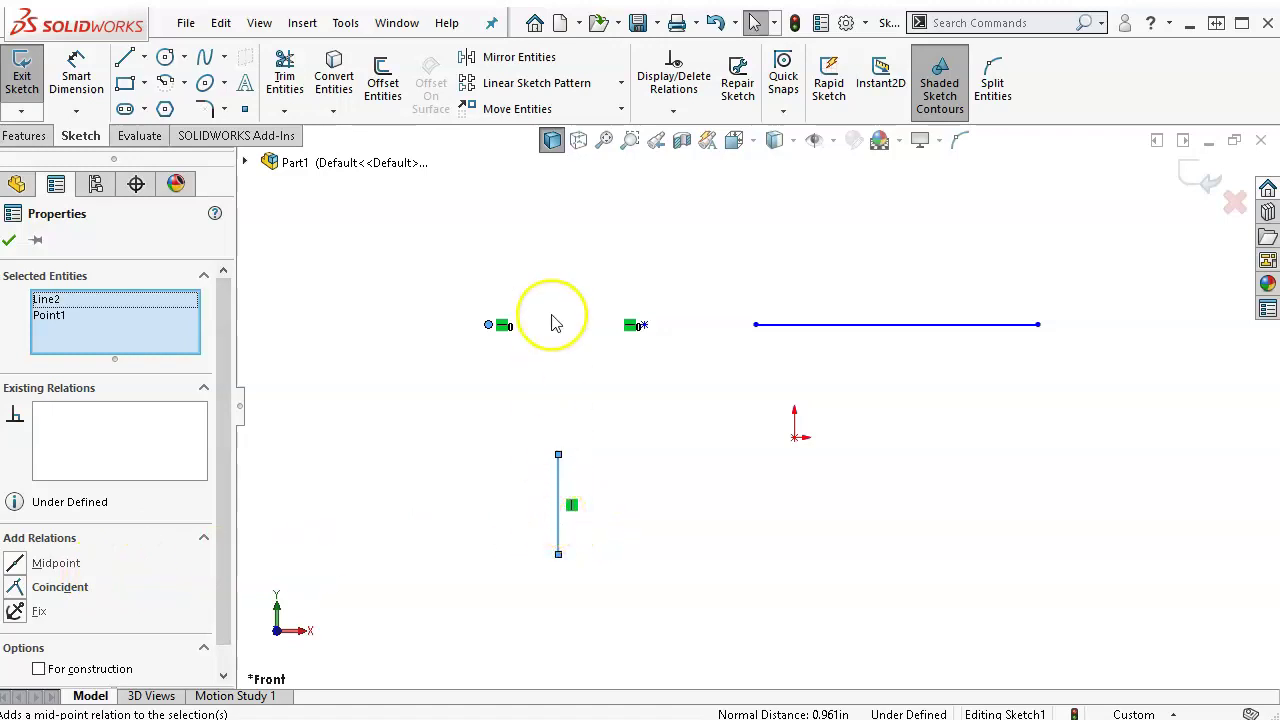
left_click(18, 588)
left_click(418, 368)
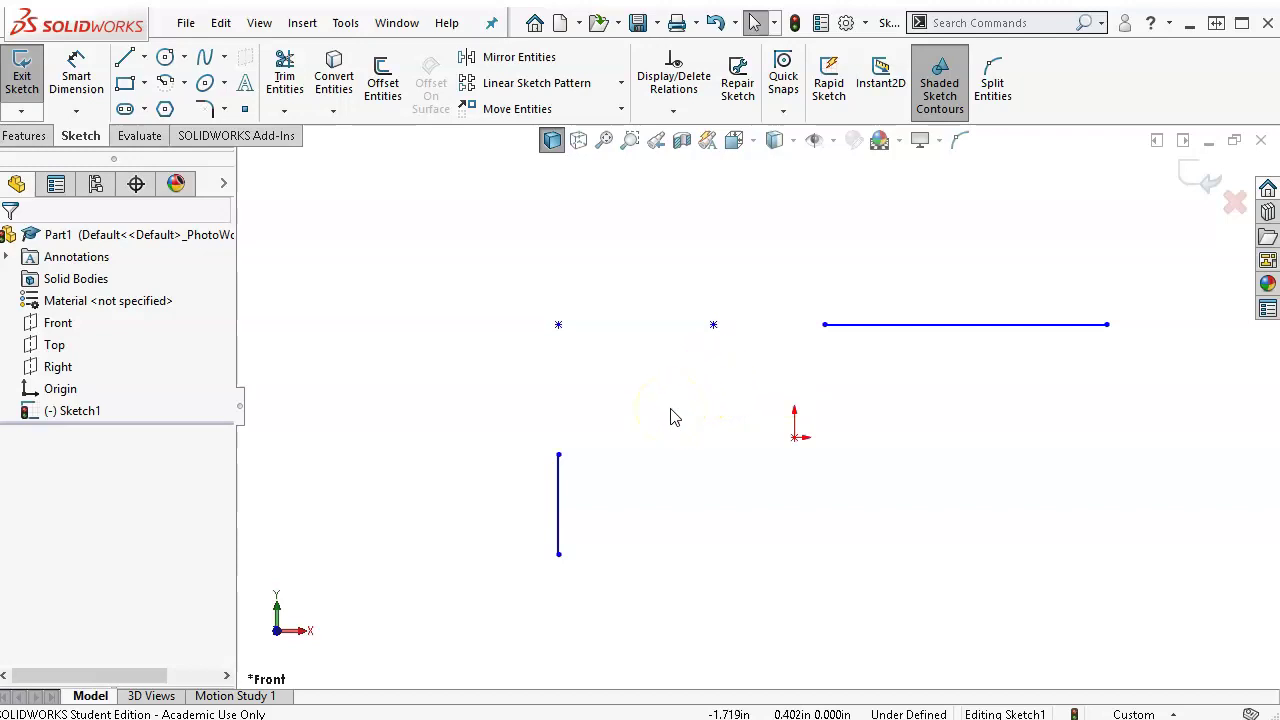
Sketch a line about 2.68 in long to the upper left of the two points and give it a Horizontal relation
left_click(126, 58)
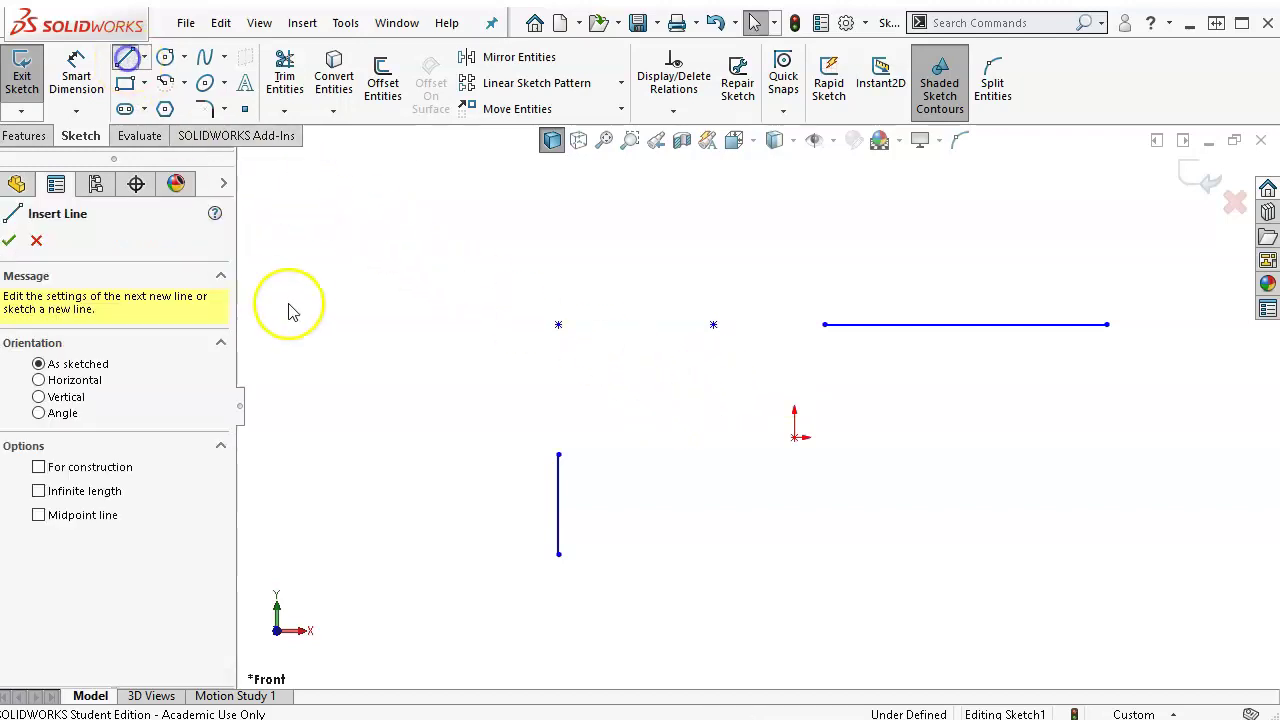
left_click(300, 273)
double_click(490, 235)
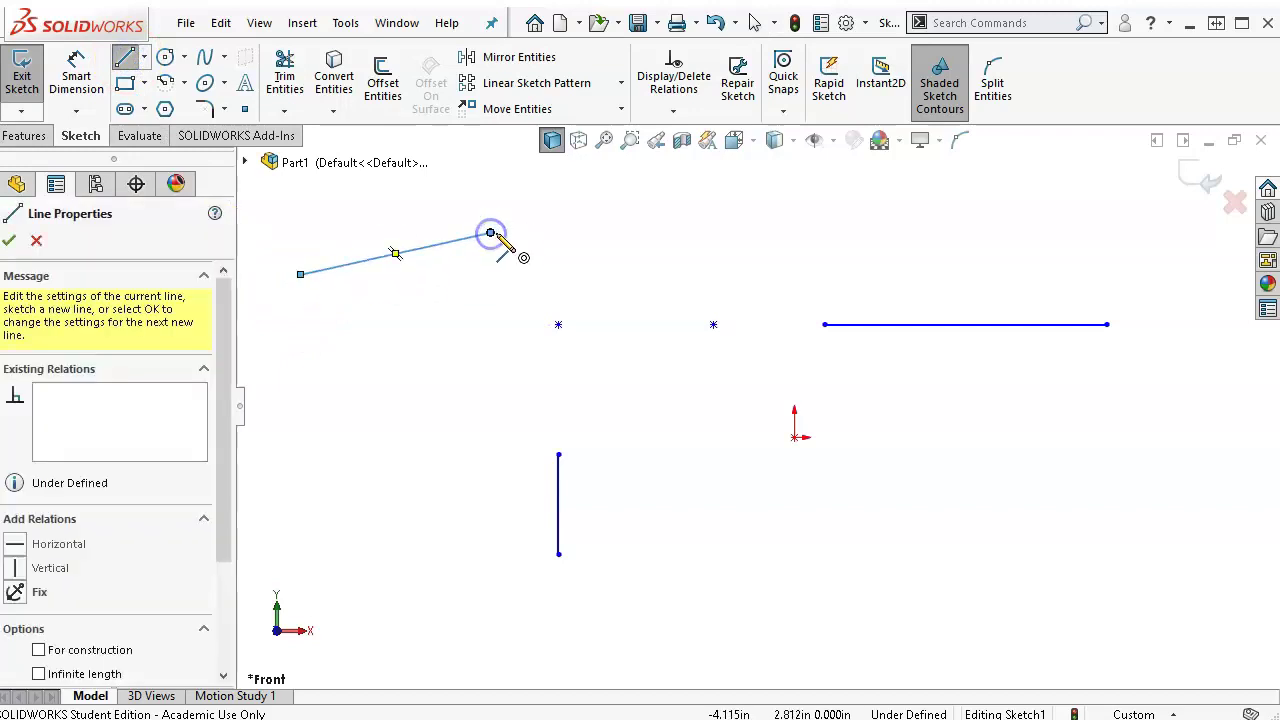
left_click(16, 546)
right_click(394, 348)
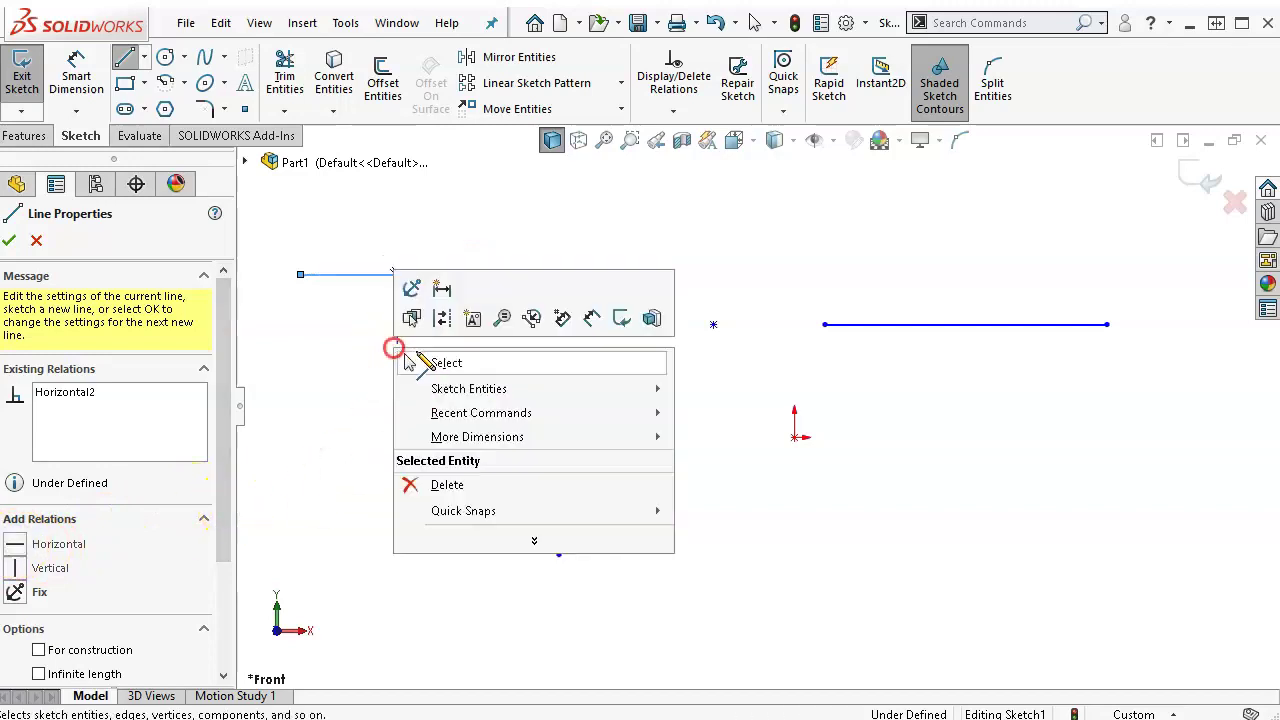
left_click(446, 363)
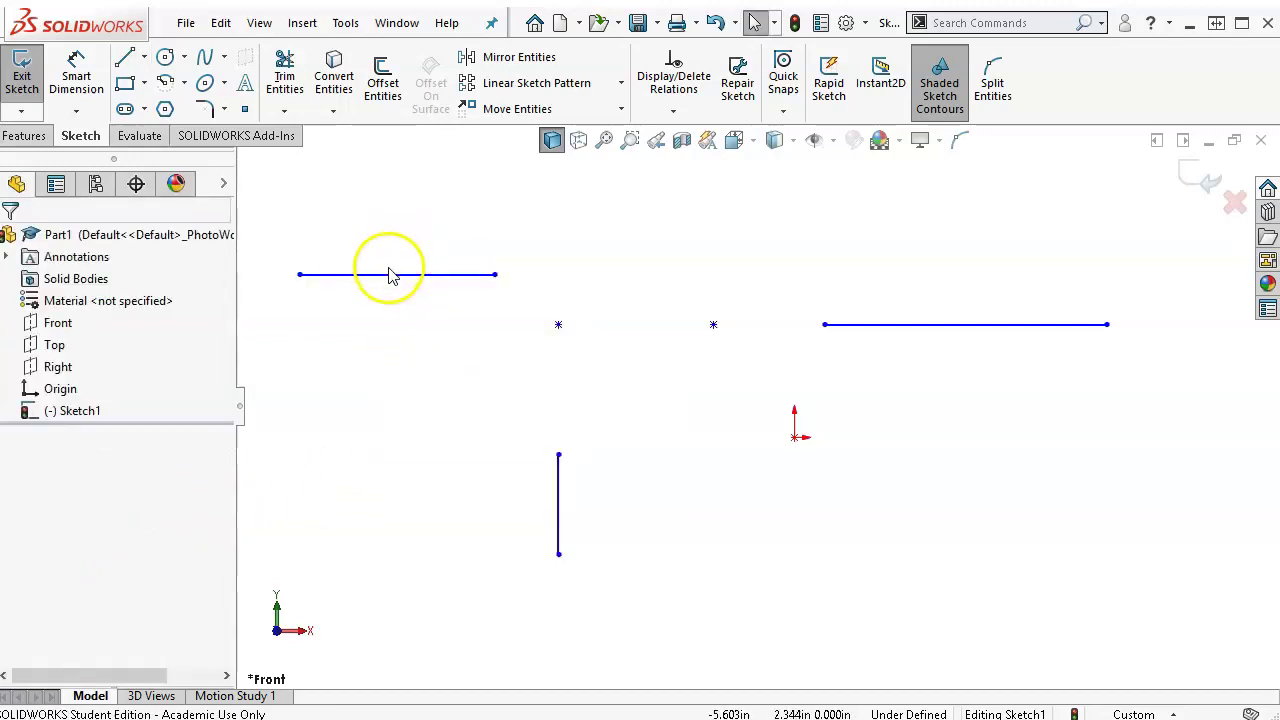
Add a Collinear relation between the new upper-left line and the horizontal line on the right
left_click(389, 274)
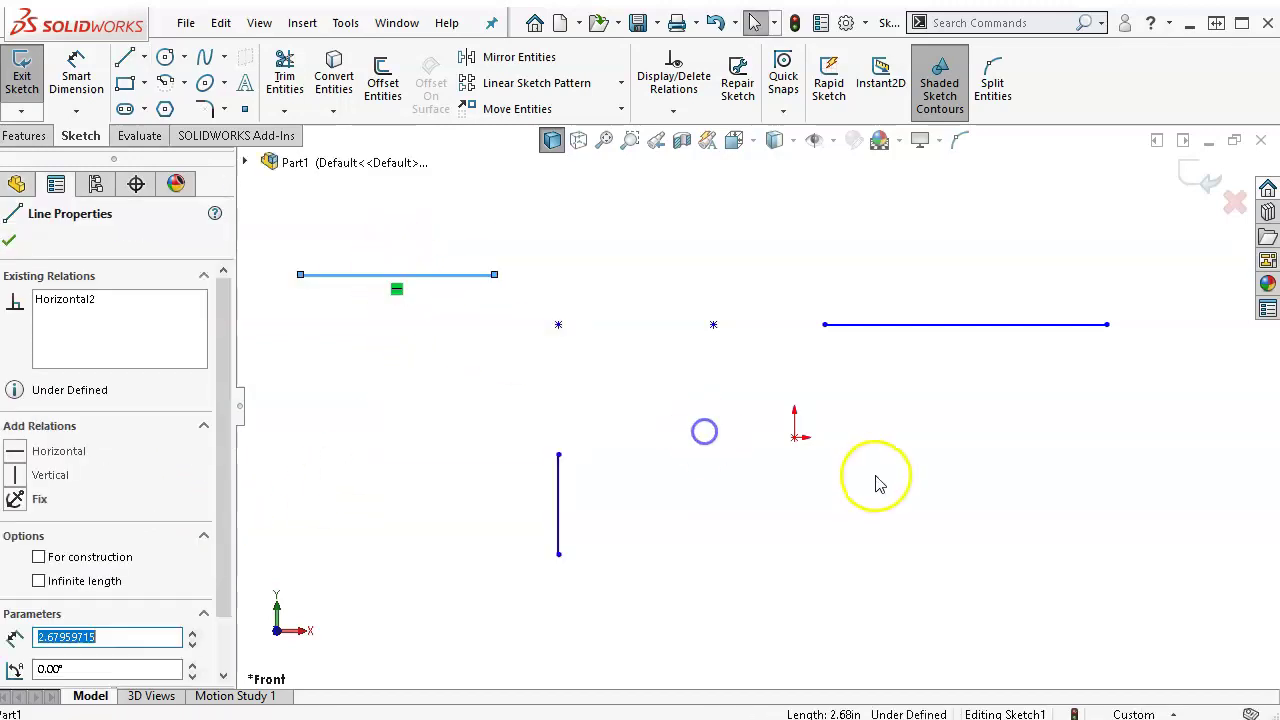
left_click(868, 337, "ctrl")
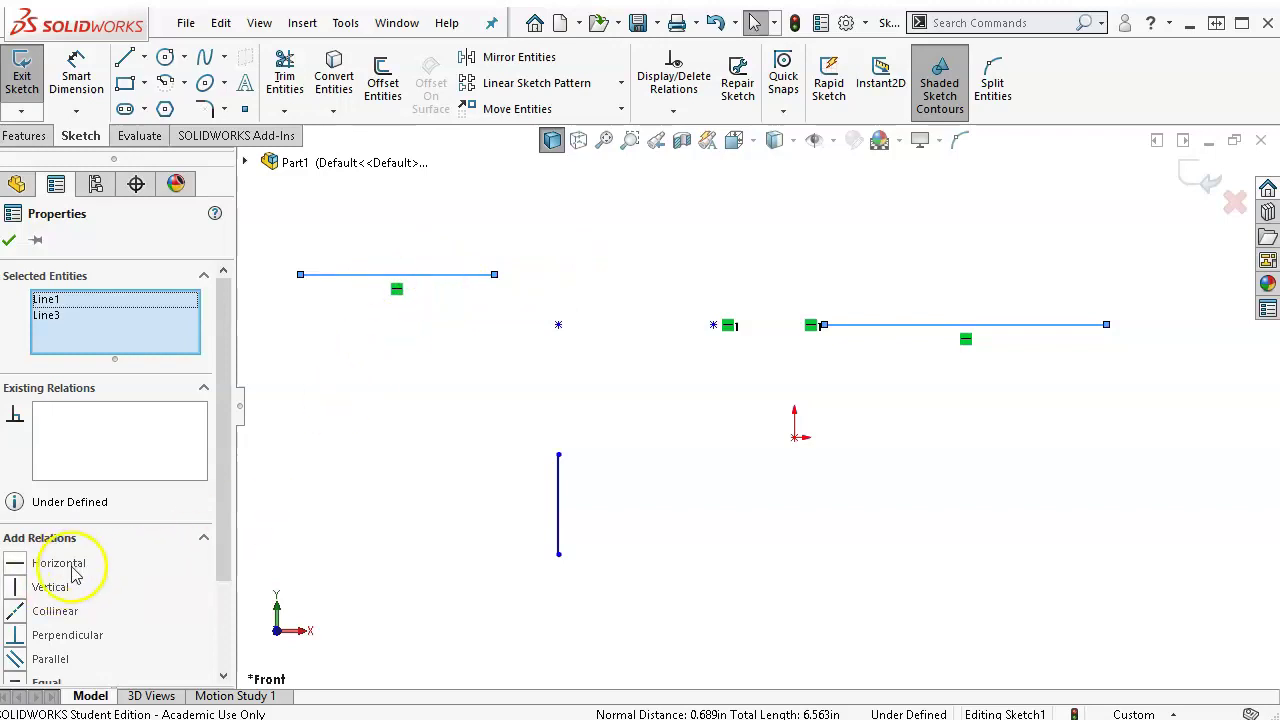
left_click(16, 612)
left_click(467, 372)
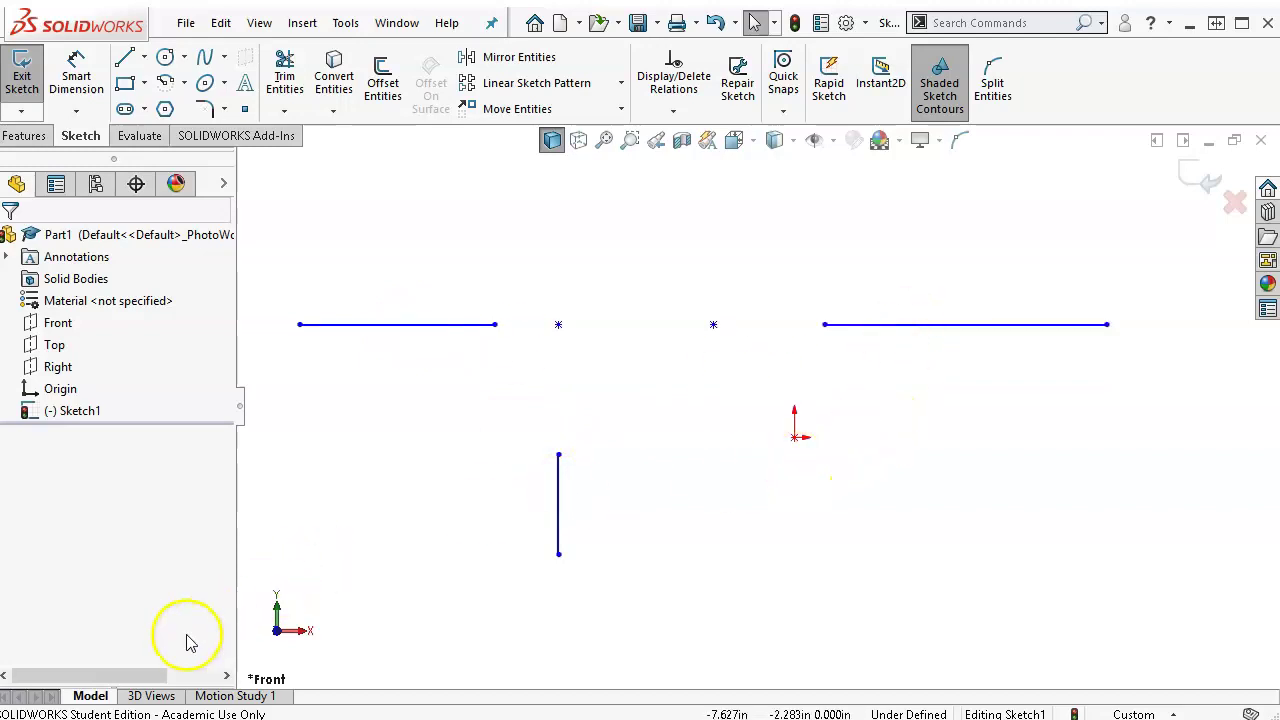
left_click(768, 516)
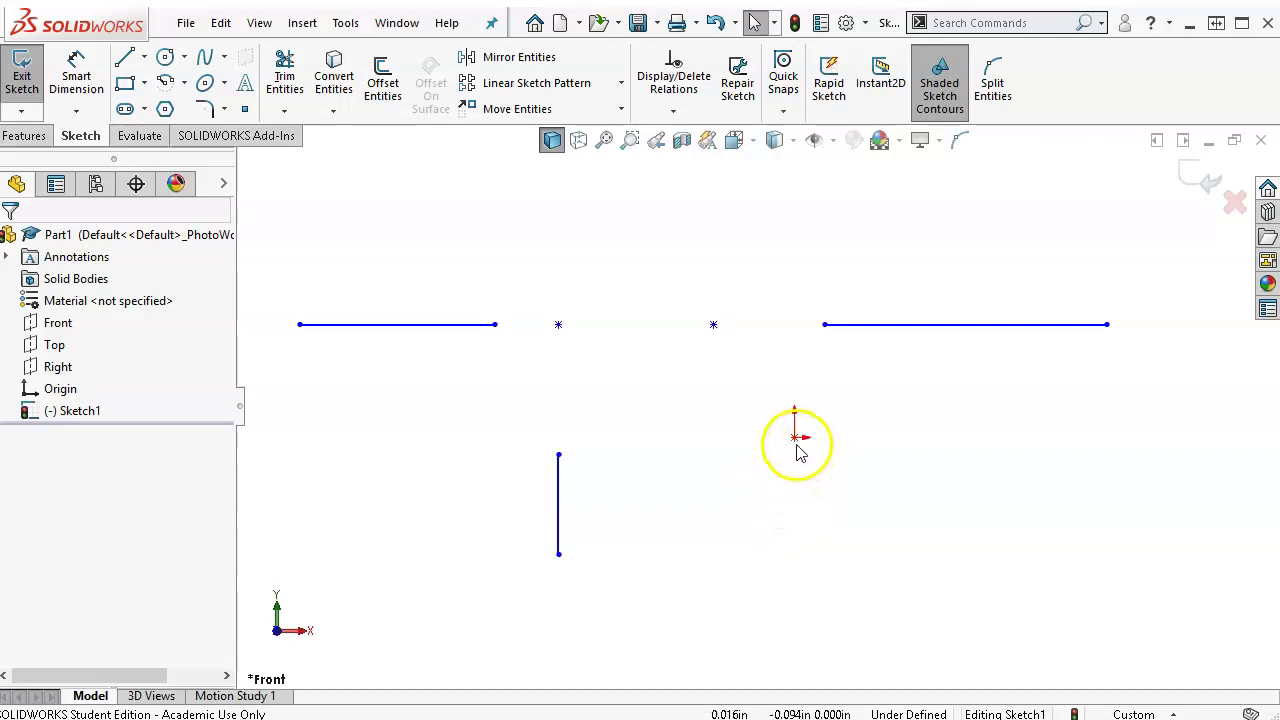
Place the right line's left endpoint on the origin without a relation, and pull it off again to about X 0.36, Y 0.17 in
mouse_move(825, 324)
left_mouse_down()
mouse_move(831, 467)
mouse_move(804, 442)
left_mouse_up()
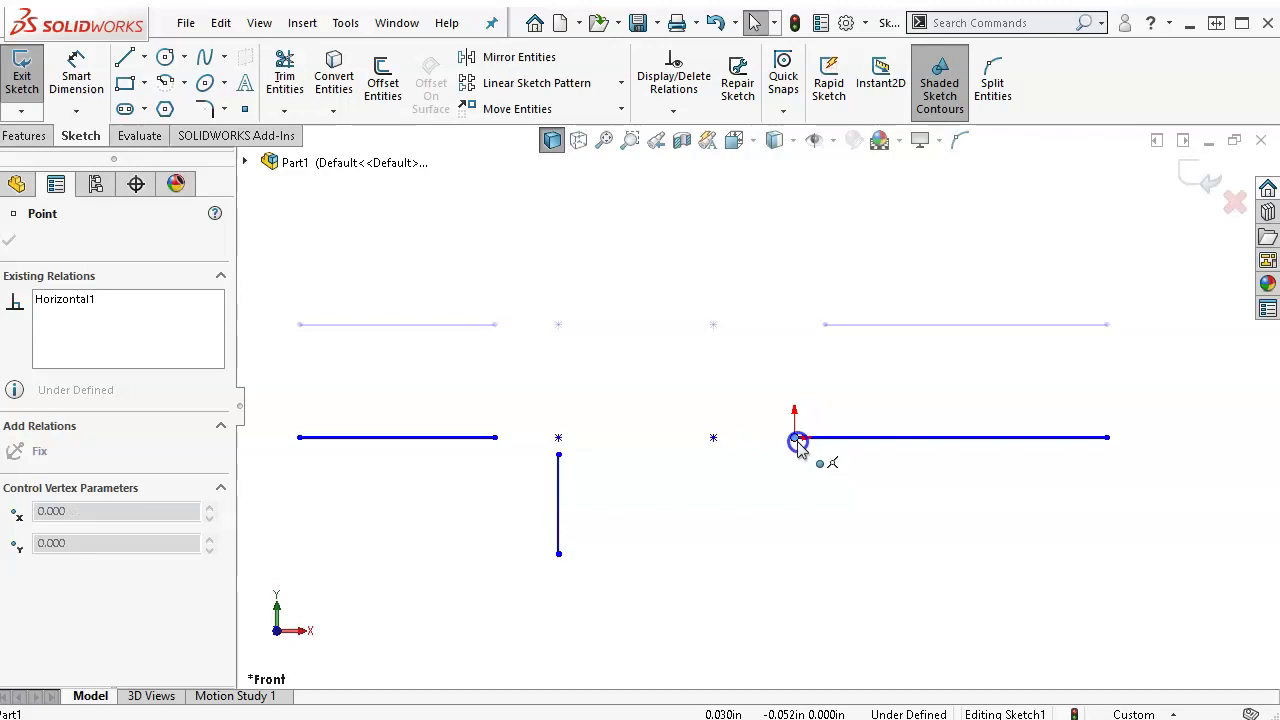
left_click_drag(798, 445, 800, 440)
left_click(772, 476)
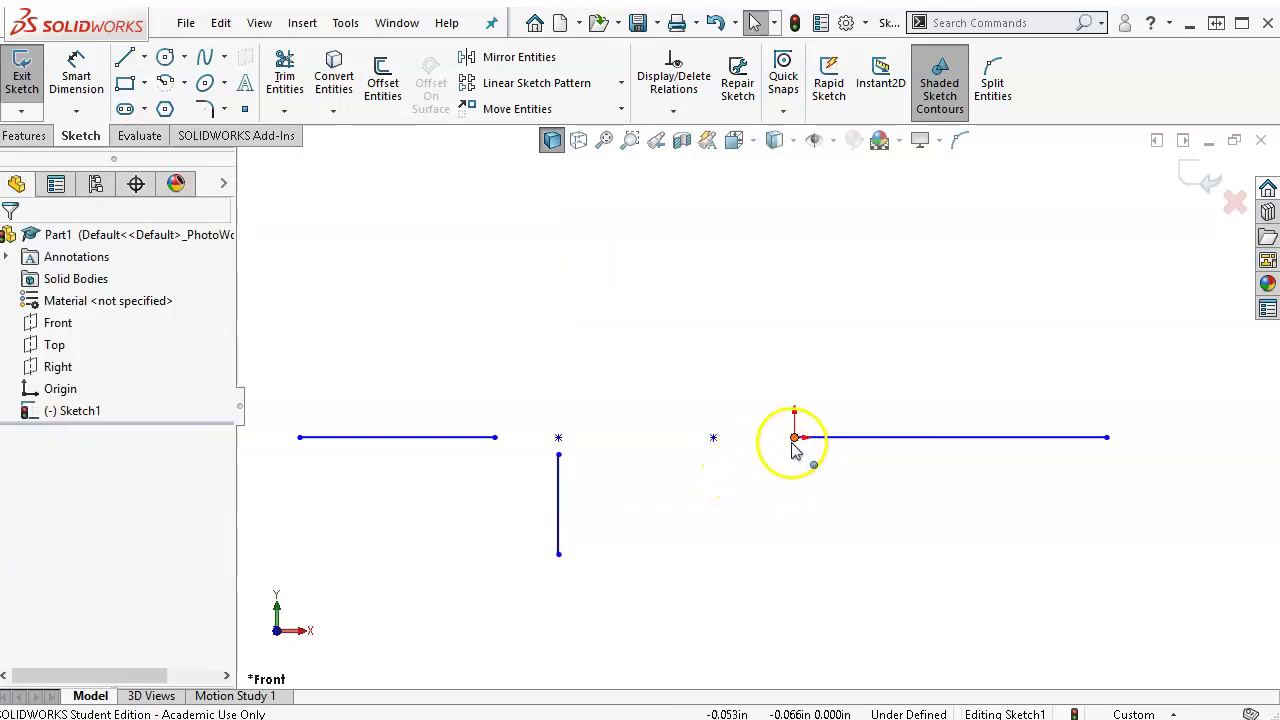
left_click_drag(795, 438, 820, 428)
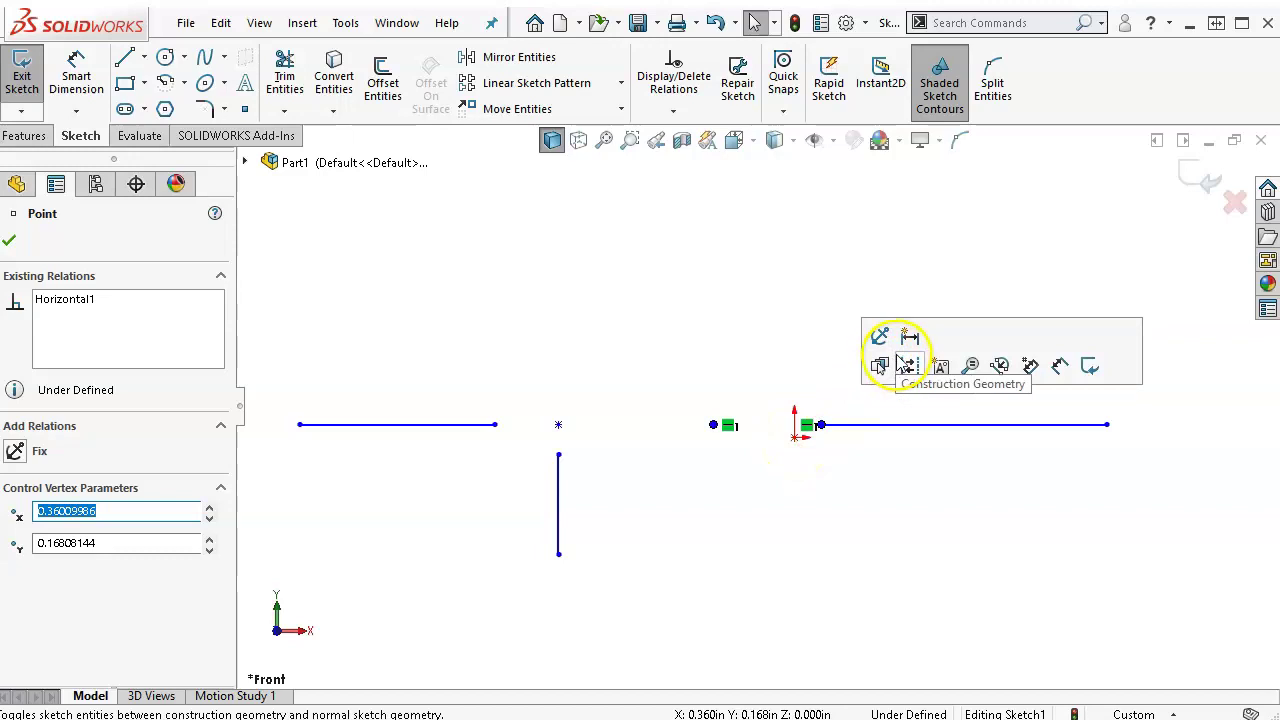
left_click(794, 480)
Add a Coincident relation between the origin and the right line's left endpoint
left_click(796, 436)
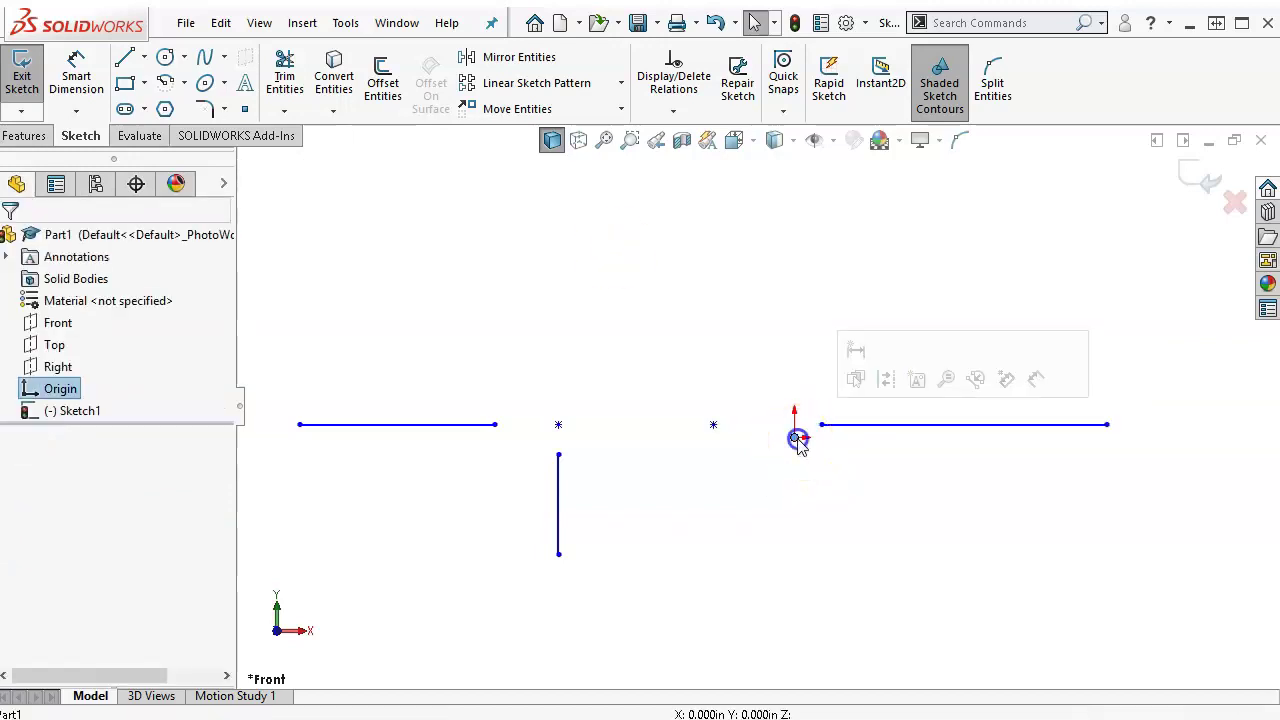
left_click(822, 425, "ctrl")
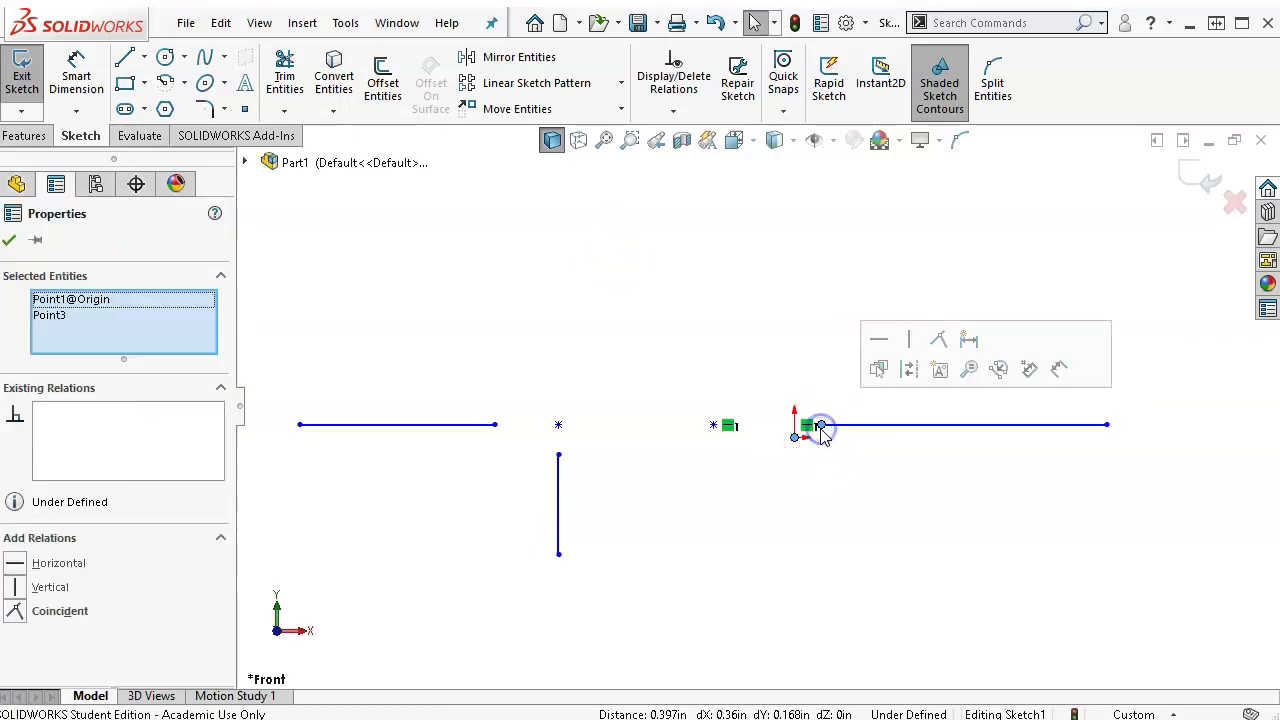
left_click(939, 340)
left_click(684, 271)
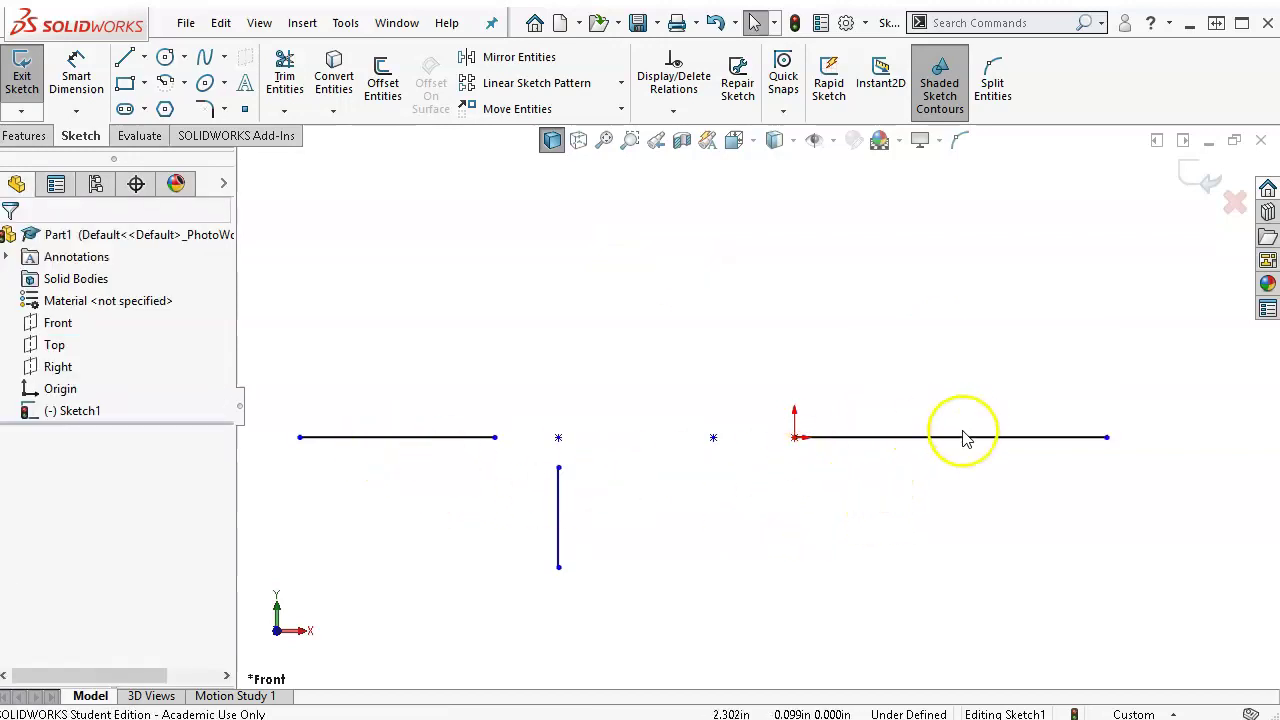
Adjust the right line's free endpoint and both endpoints of the left line, making the left line about 1.85 in long
mouse_move(1110, 443)
left_mouse_down()
mouse_move(1210, 440)
mouse_move(965, 440)
mouse_move(1104, 443)
left_mouse_up()
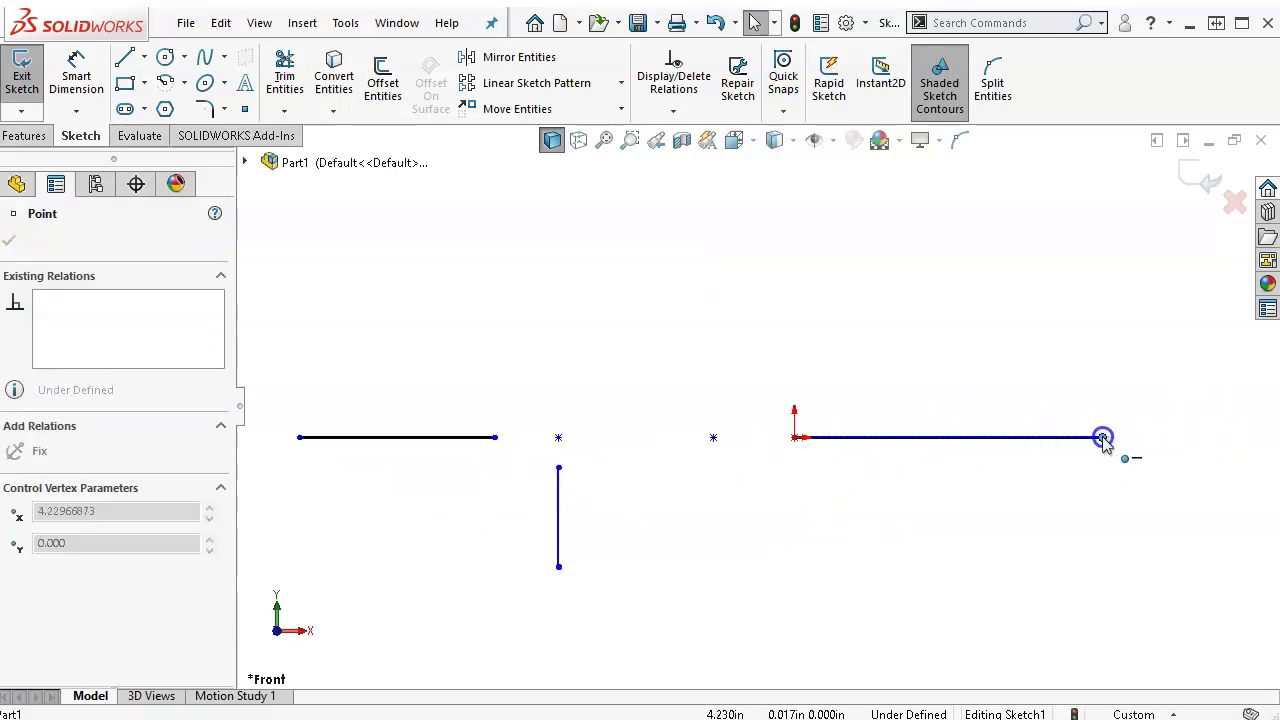
left_click_drag(302, 440, 378, 440)
left_click(496, 441)
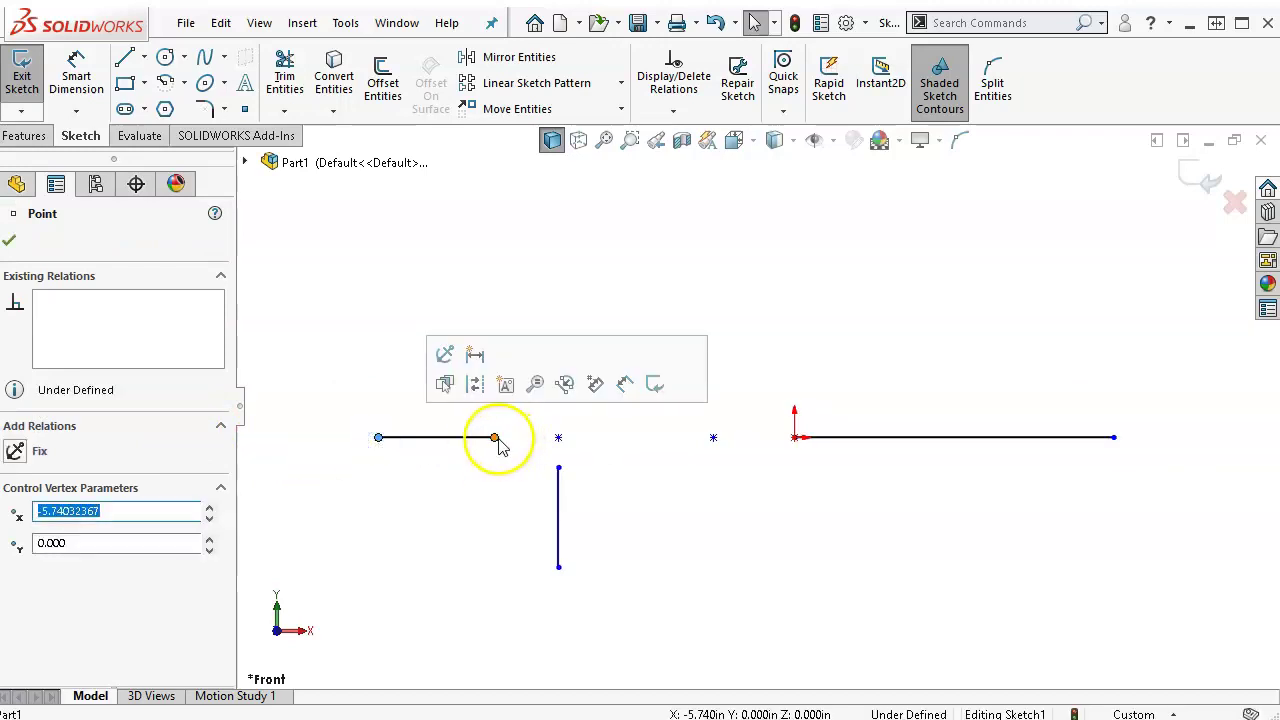
mouse_move(518, 449)
left_mouse_down()
mouse_move(530, 450)
mouse_move(513, 450)
left_mouse_up()
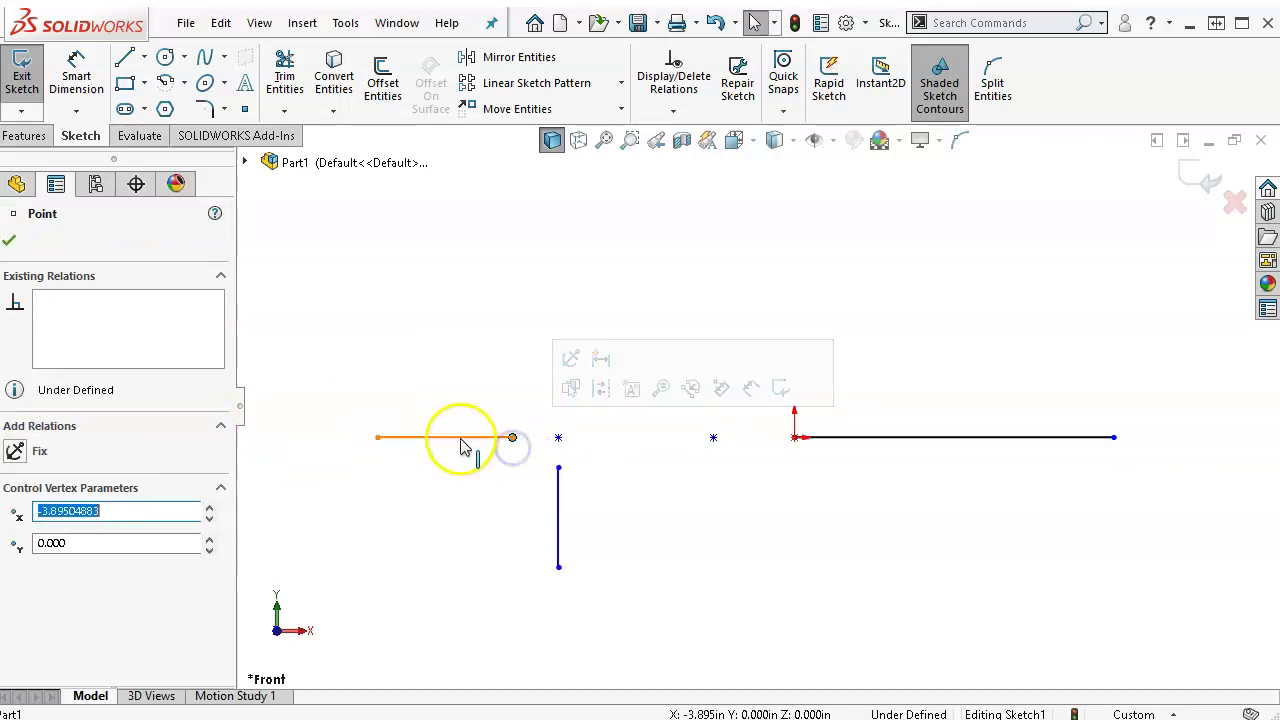
left_click(456, 439)
left_click(794, 440)
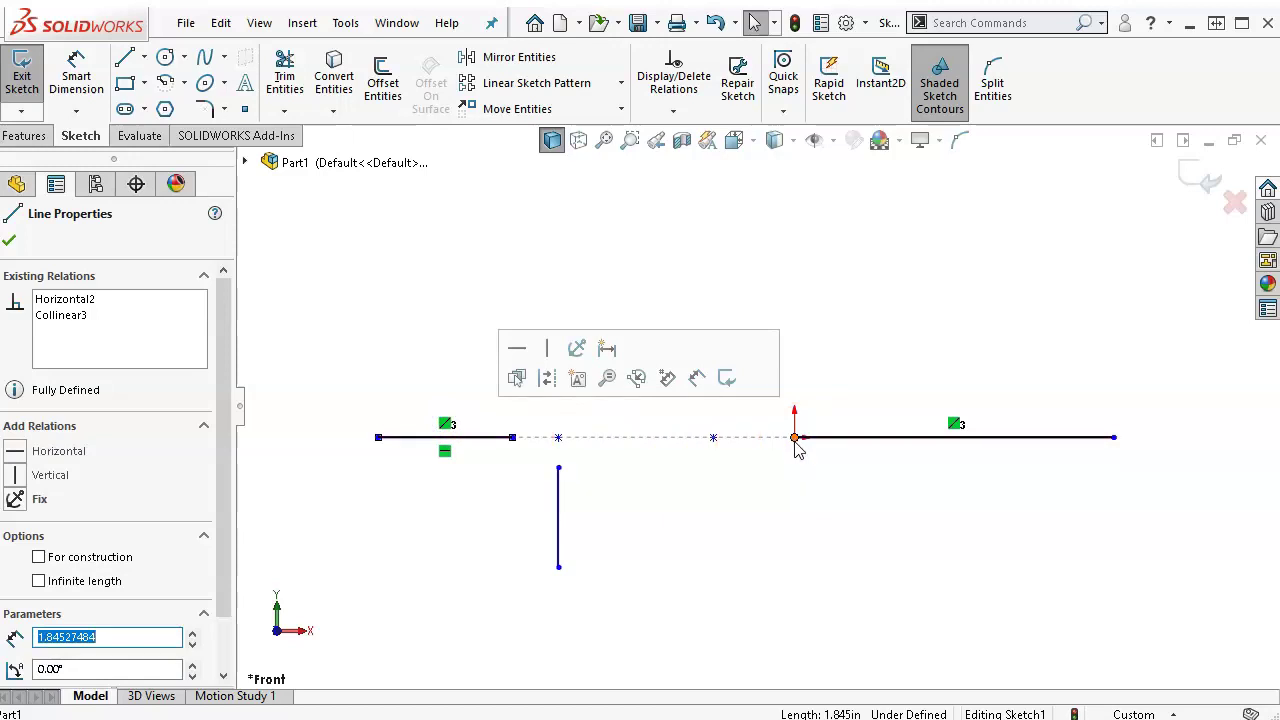
left_click(608, 214)
left_click(788, 505)
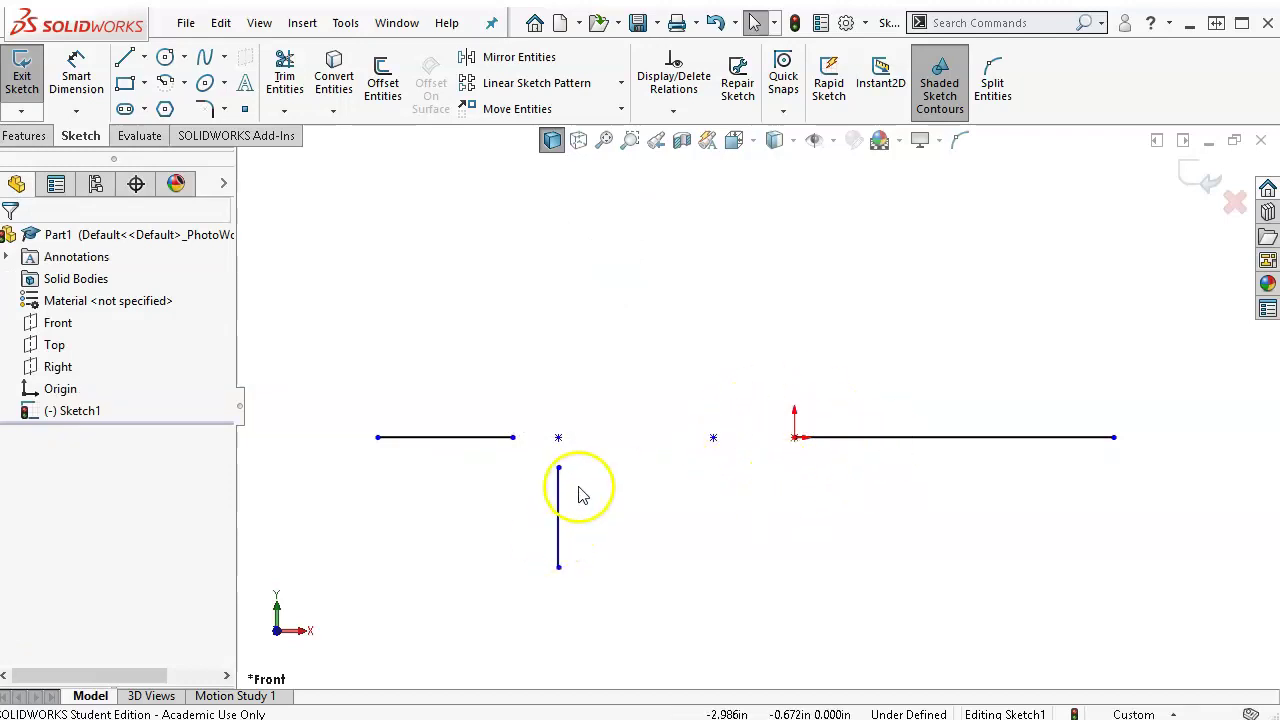
Place the vertical line's upper endpoint on the origin without a relation, and pull it off to about X -2.09, Y -0.67 in
mouse_move(559, 470)
left_mouse_down()
mouse_move(710, 505)
mouse_move(767, 460)
mouse_move(773, 484)
mouse_move(789, 452)
mouse_move(760, 463)
mouse_move(793, 441)
left_mouse_up()
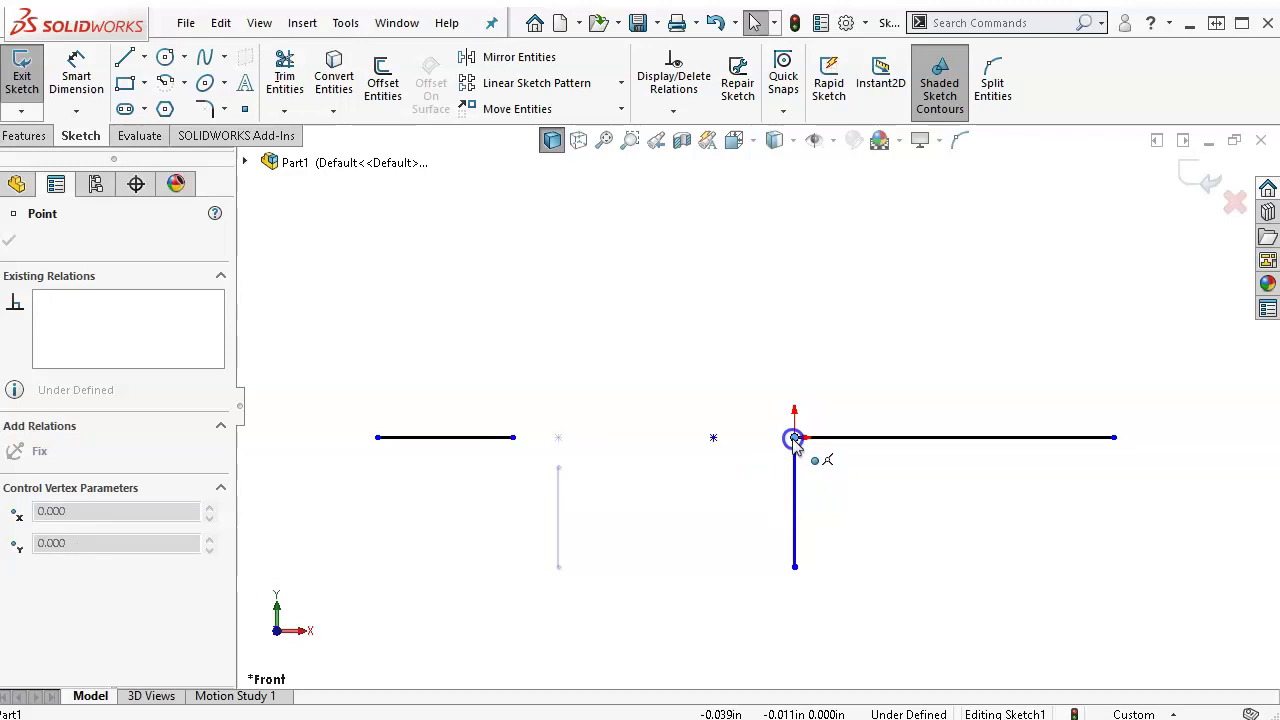
left_click_drag(794, 438, 642, 488)
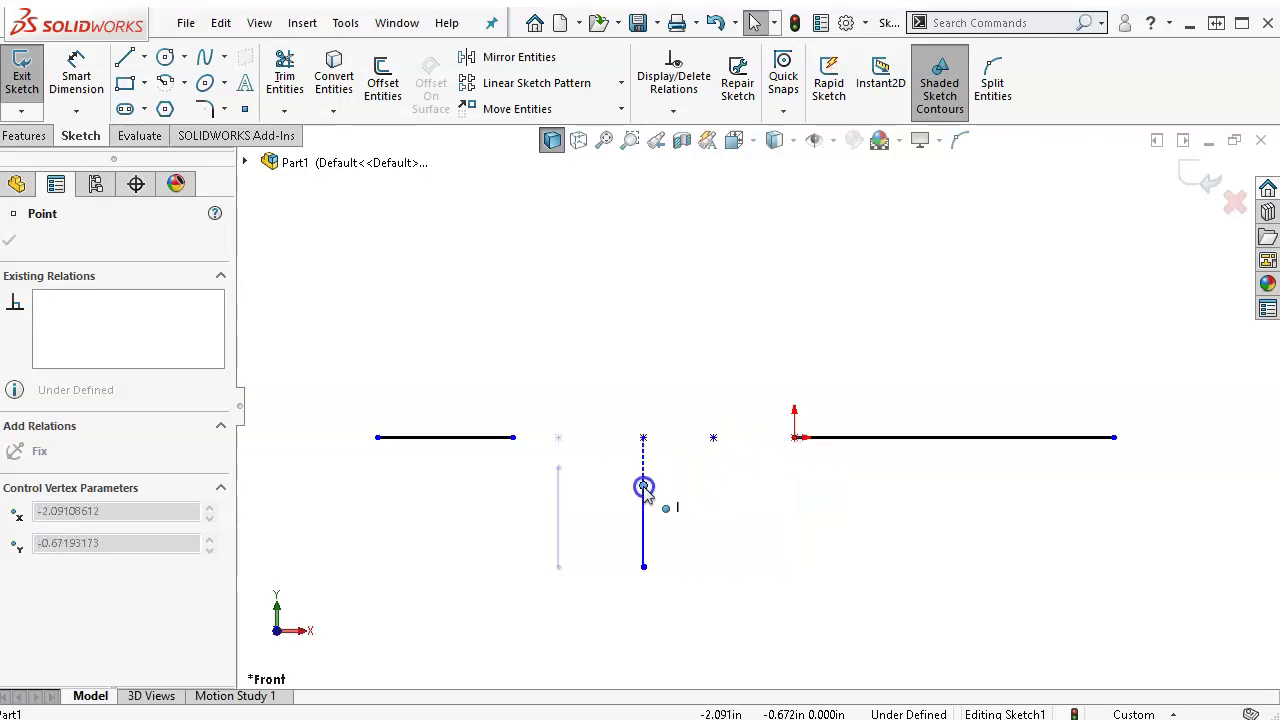
left_click(547, 287)
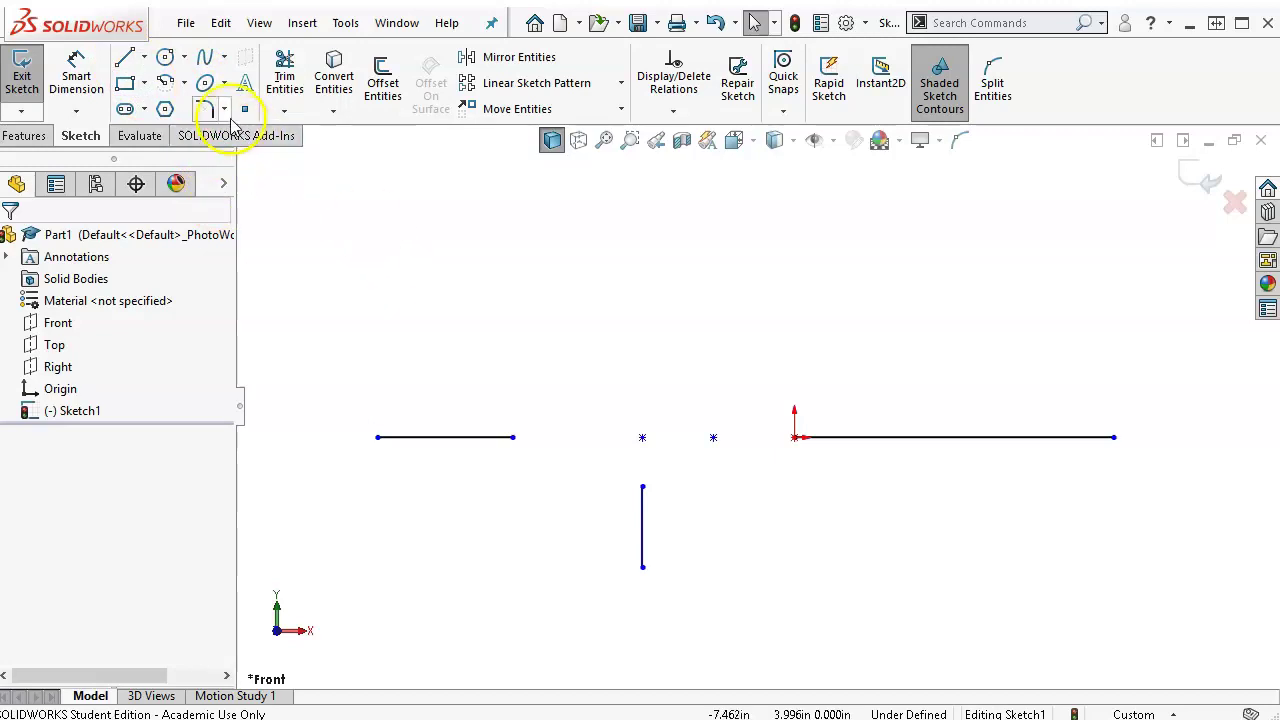
left_click(183, 86)
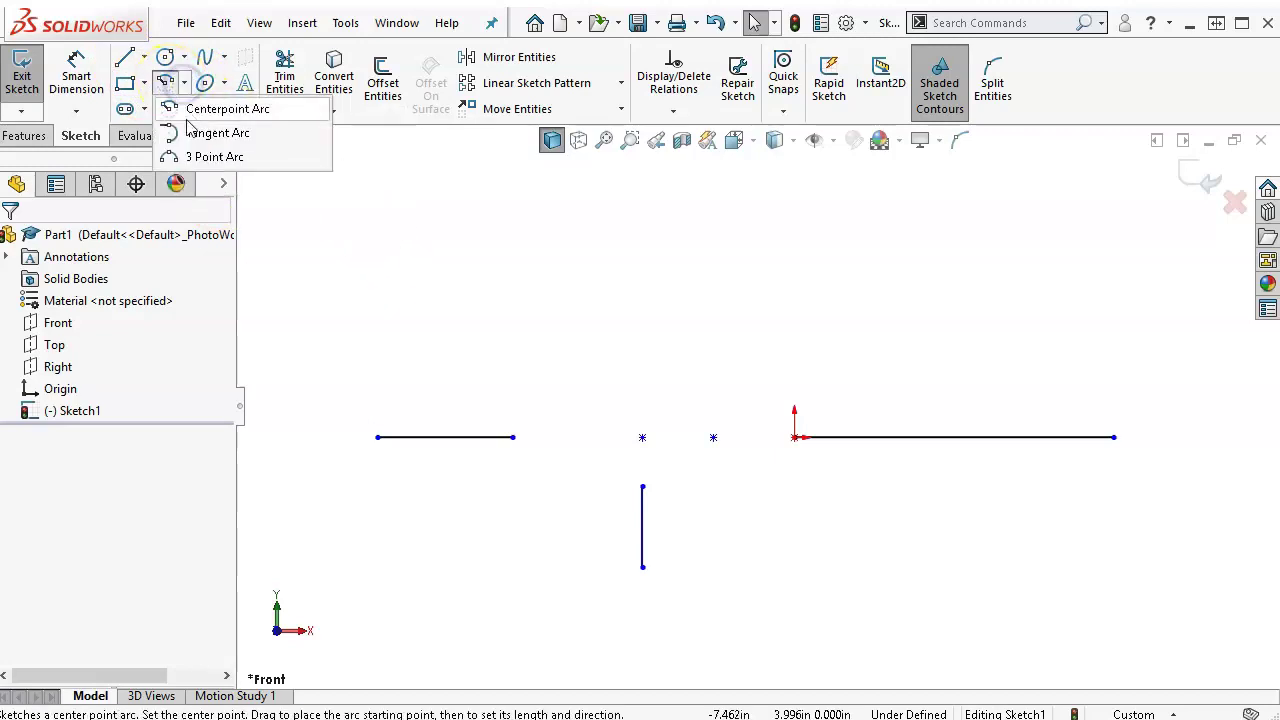
left_click(201, 160)
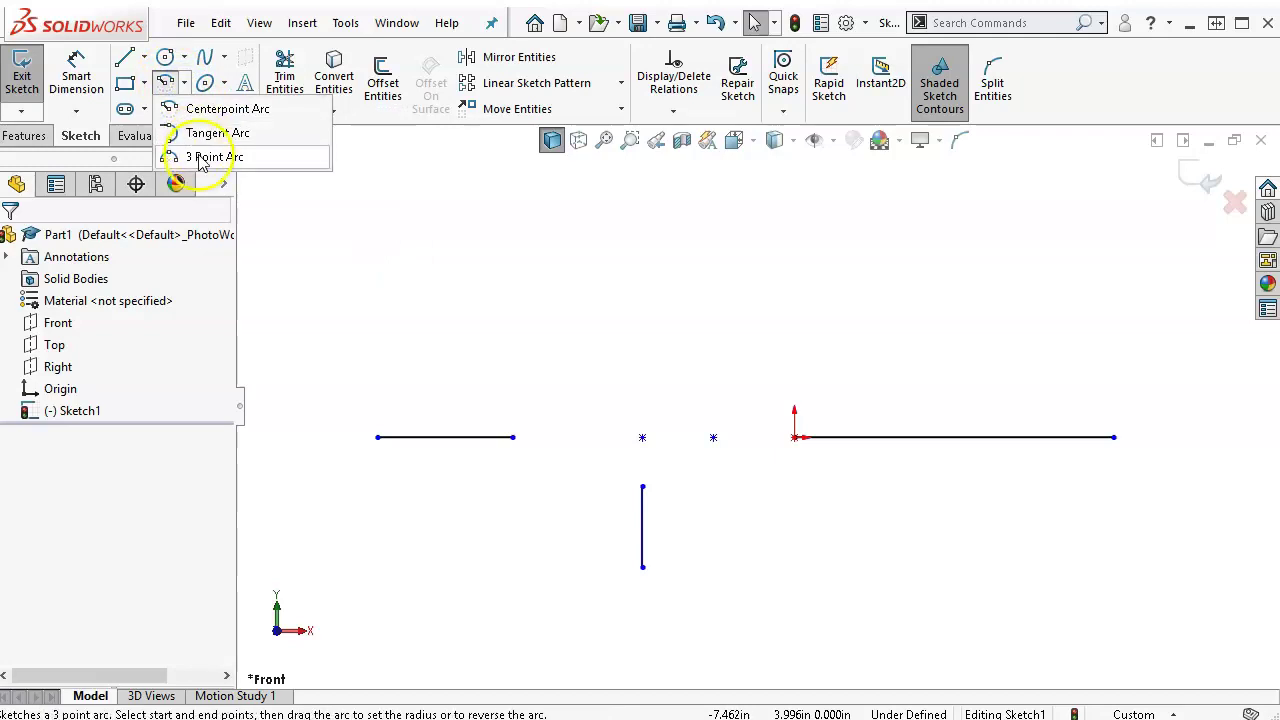
left_click(453, 283)
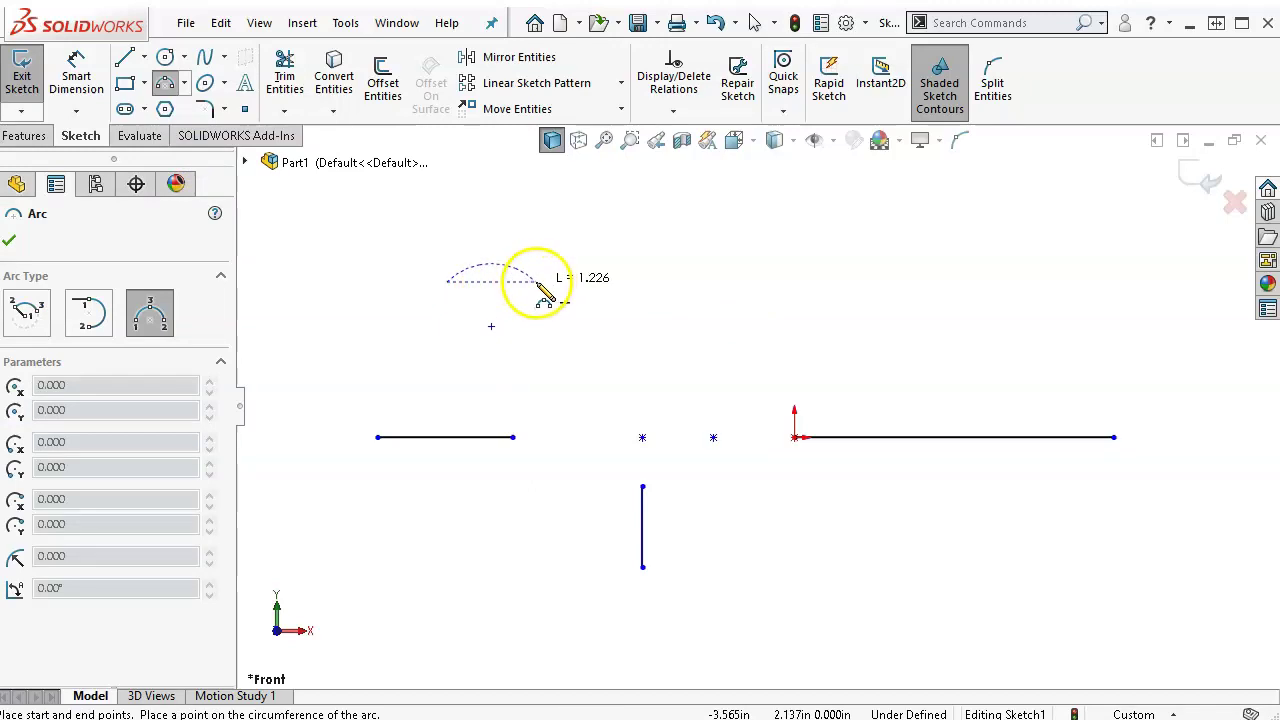
Sketch an upper semicircle of about 1.17 in radius above the left horizontal line with the Centerpoint Arc tool
left_click(183, 85)
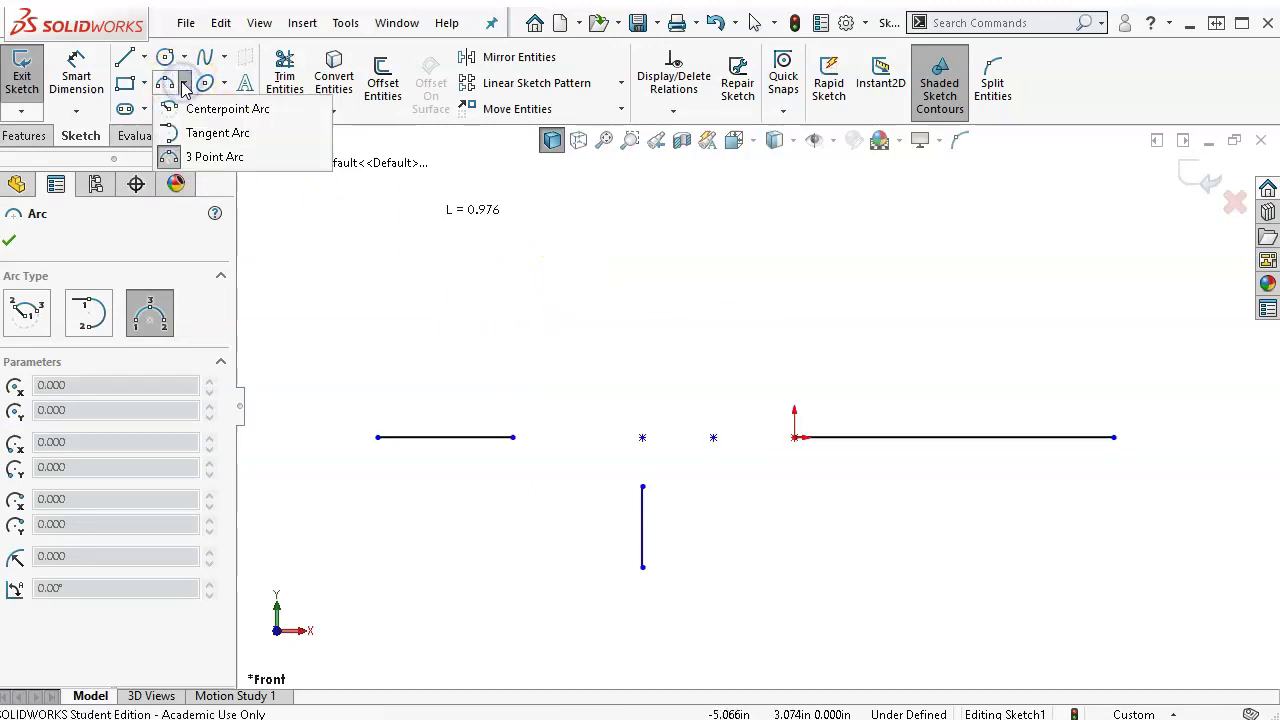
left_click(228, 109)
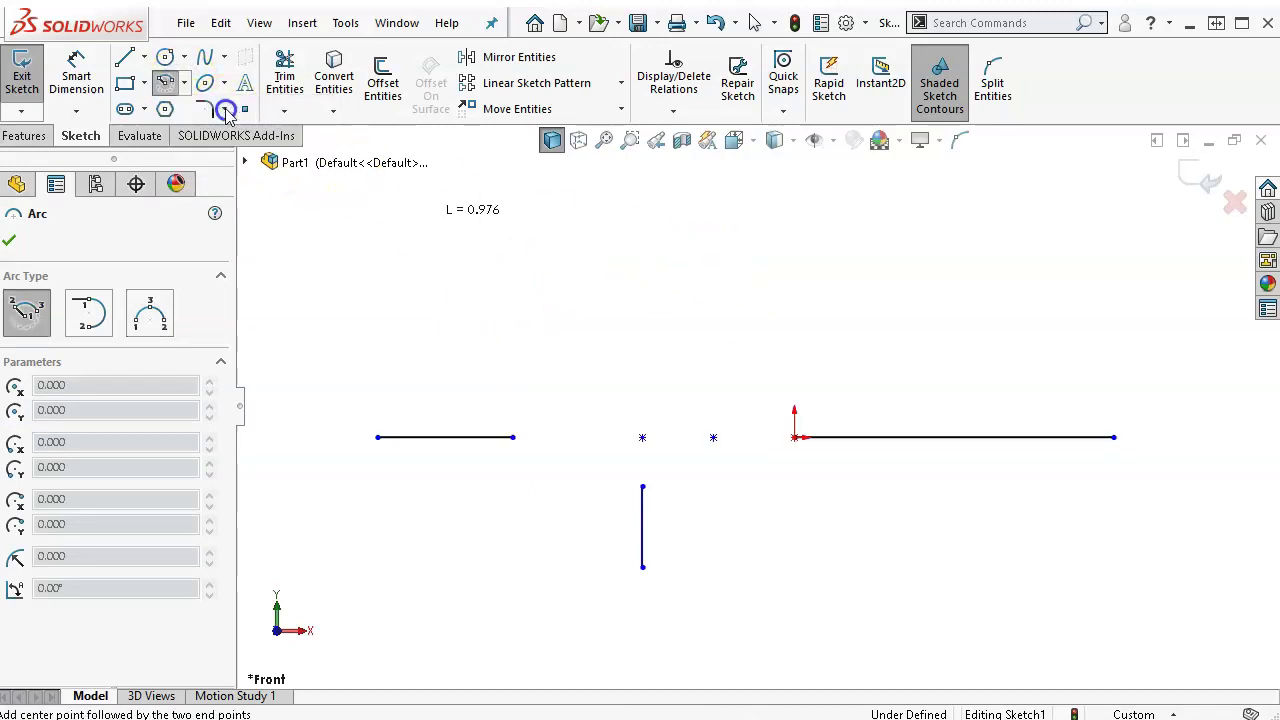
left_click(463, 308)
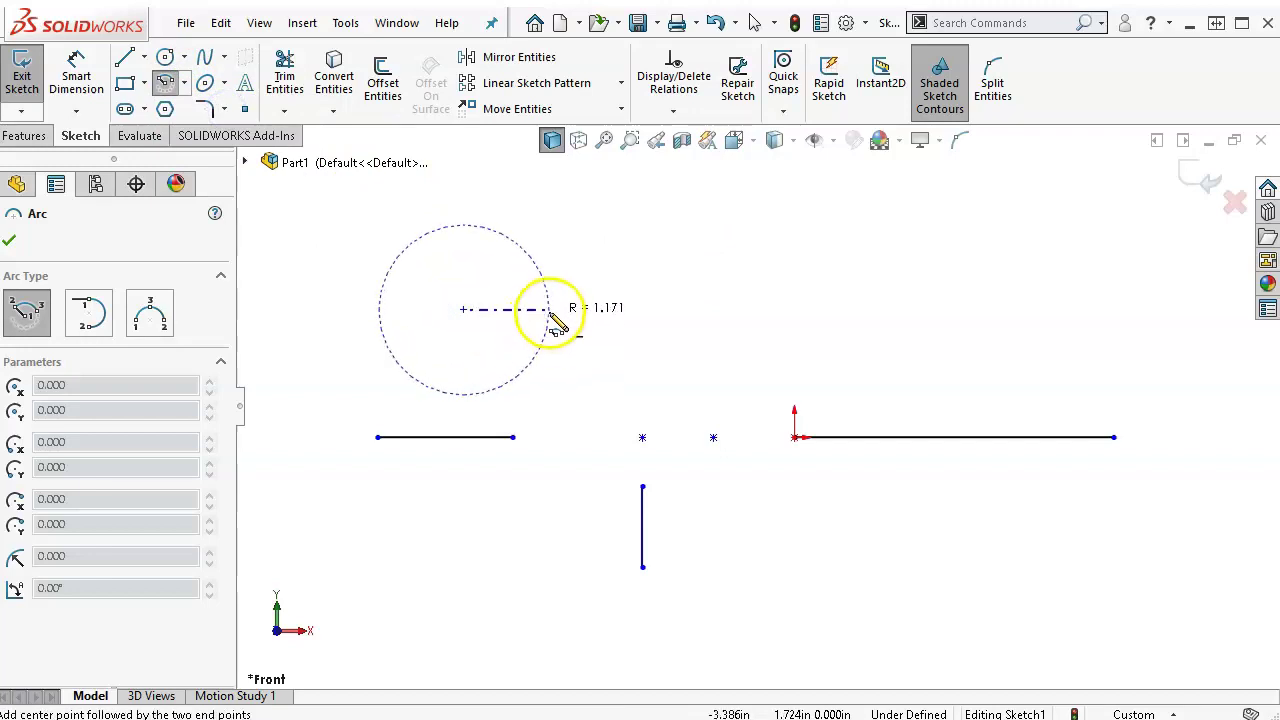
left_click(550, 313)
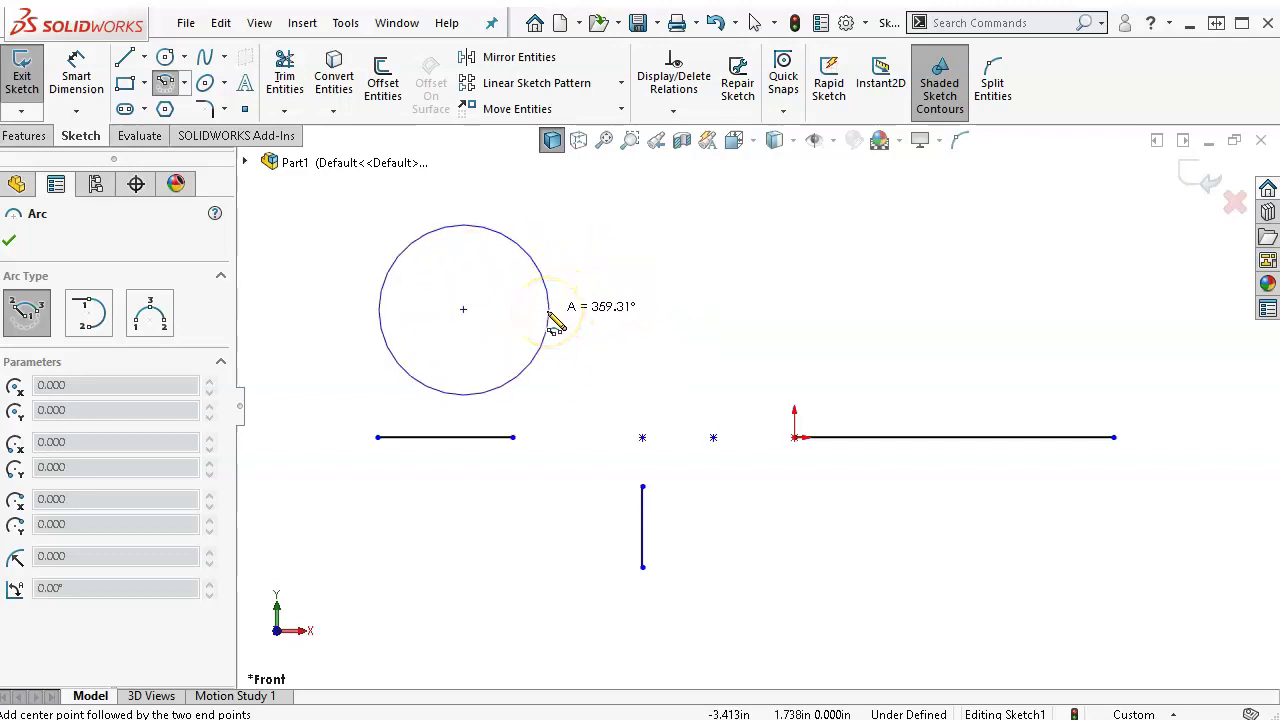
left_click(392, 315)
right_click(694, 280)
left_click(751, 298)
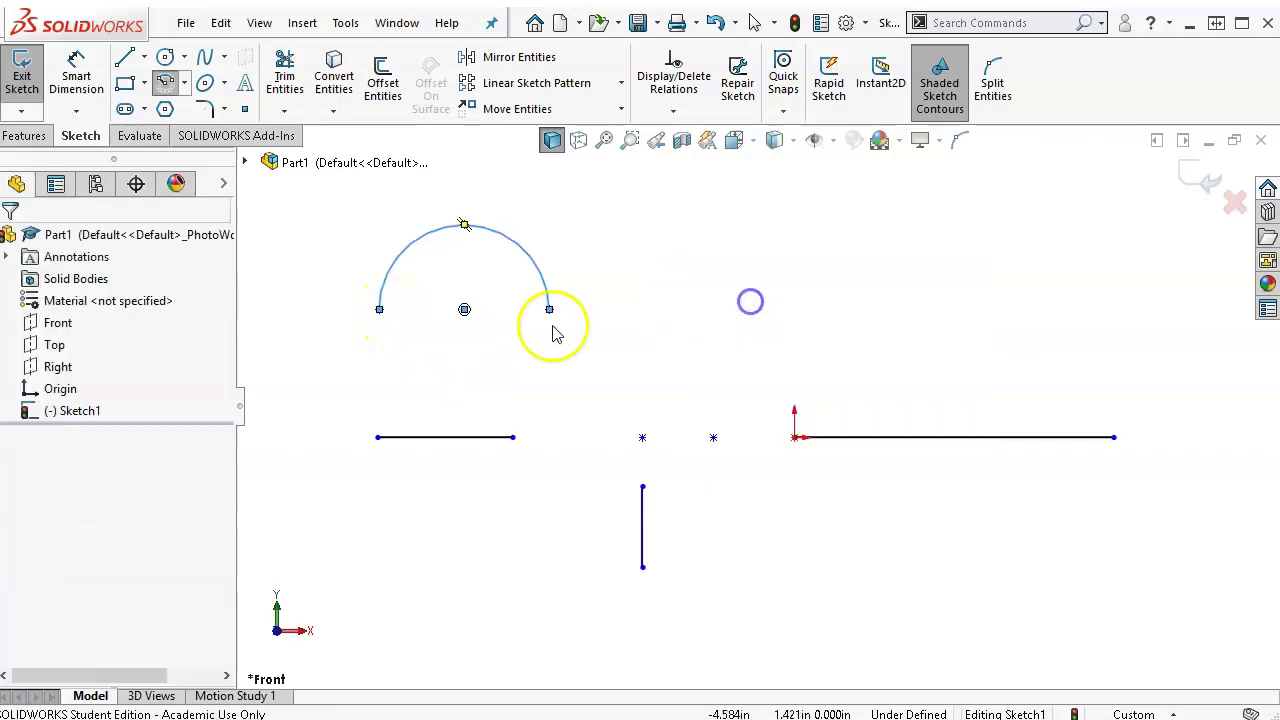
Join the arc's left endpoint to the left line's left endpoint and slide the shared point to about X -5.97 in
left_click_drag(379, 310, 378, 437)
left_click(437, 484)
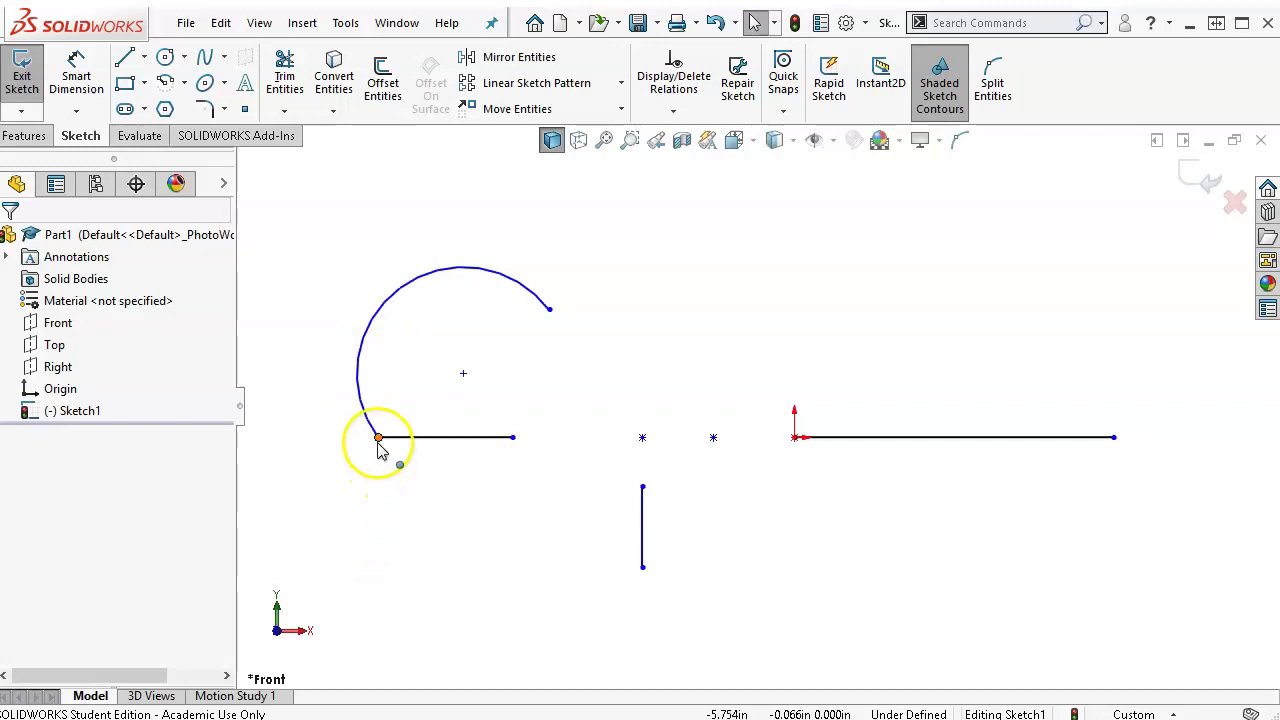
left_click_drag(378, 441, 364, 387)
mouse_move(366, 439)
left_mouse_down()
mouse_move(410, 444)
mouse_move(354, 410)
mouse_move(355, 440)
left_mouse_up()
left_click(357, 494)
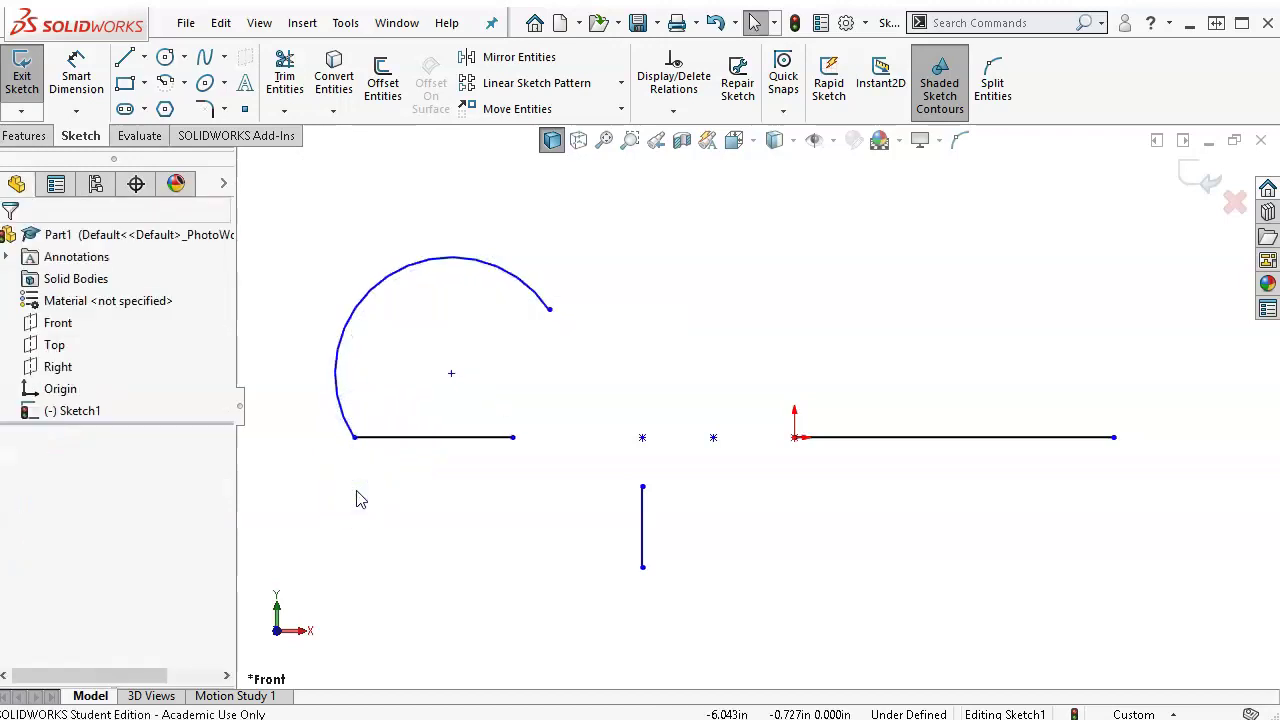
left_click_drag(358, 448, 361, 365)
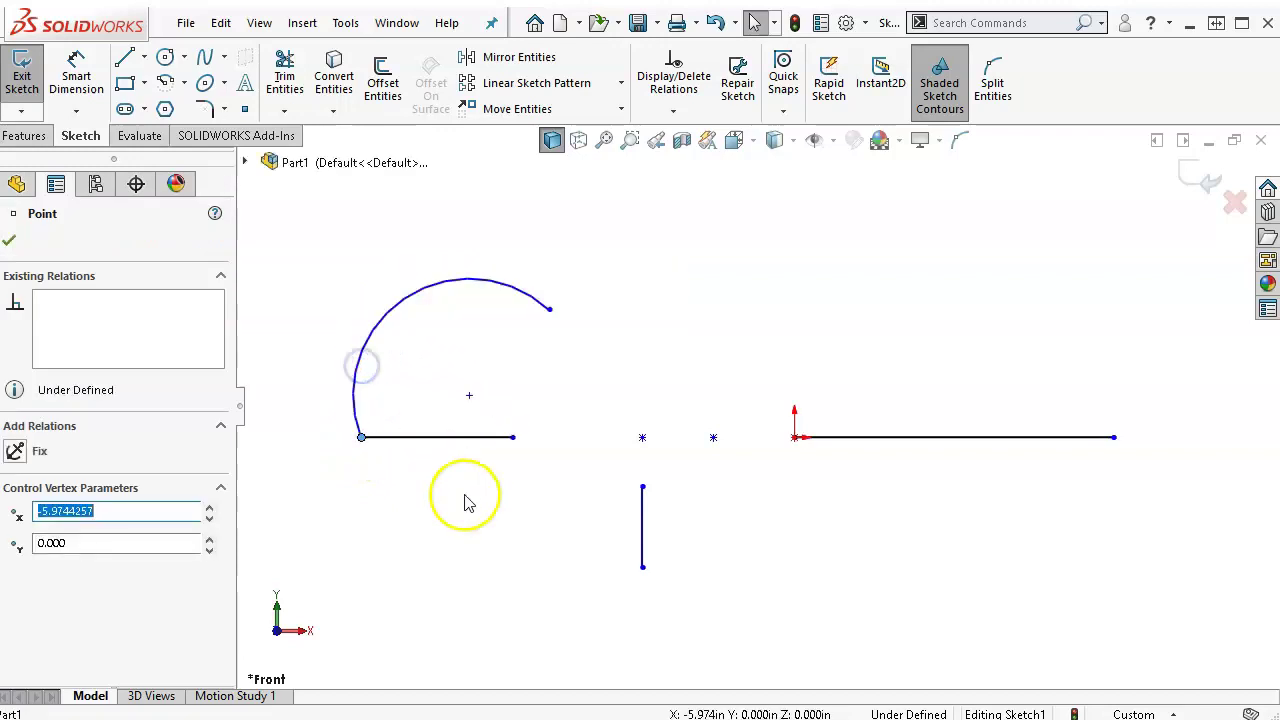
Place the arc's free endpoint on the left line's right endpoint, and pull it up and away from the line again
left_click_drag(551, 314, 514, 443)
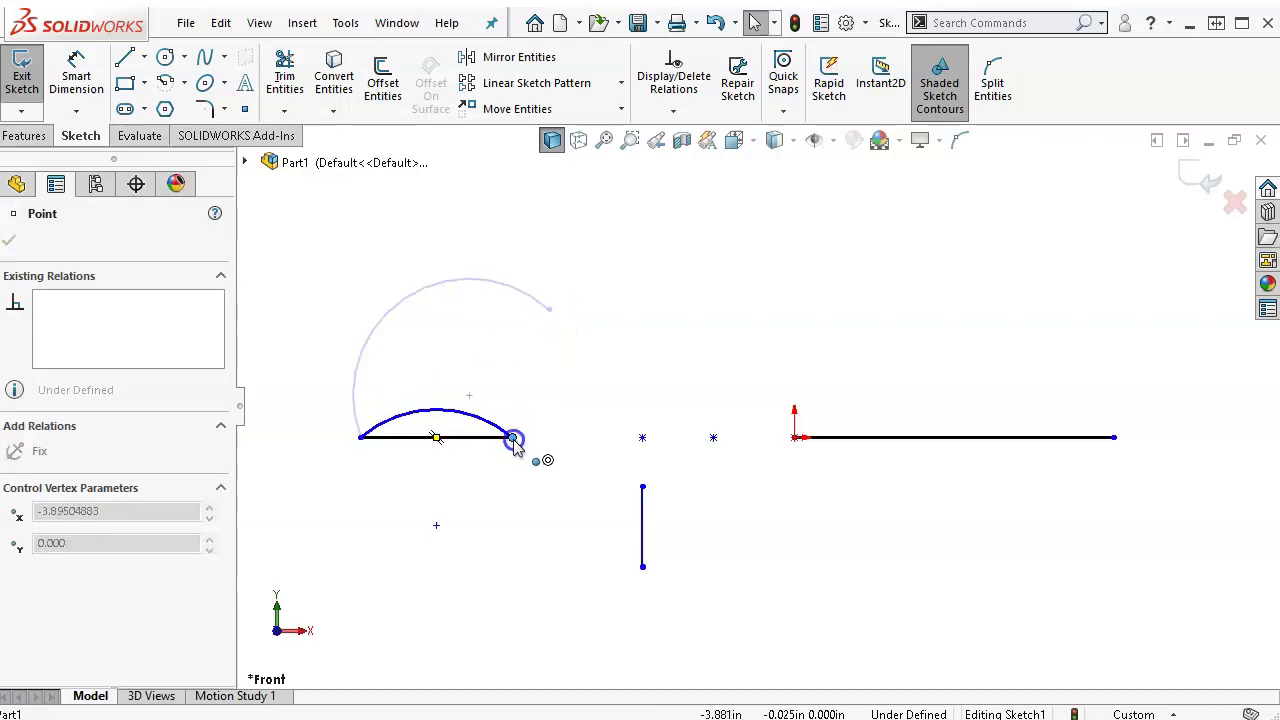
left_click_drag(514, 443, 569, 320)
left_click(508, 383)
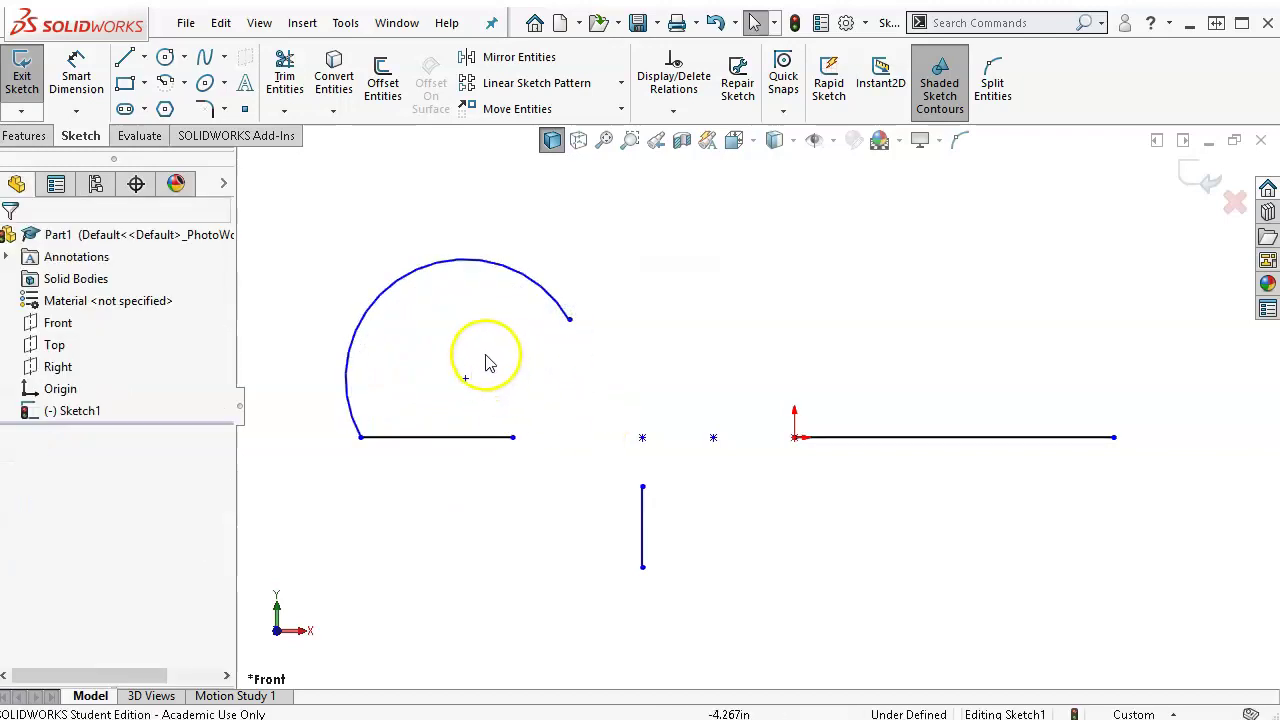
Add a Tangent relation between the arc and the left horizontal line
left_click(377, 441)
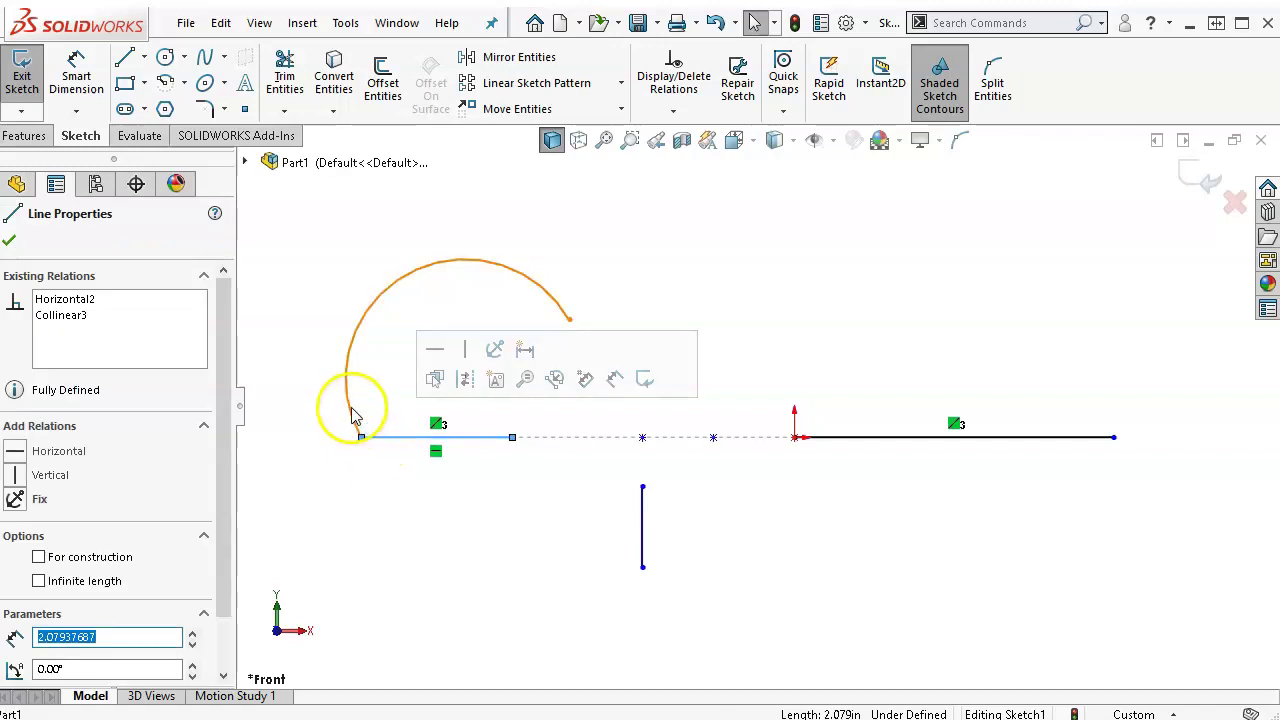
left_click(352, 414, "ctrl")
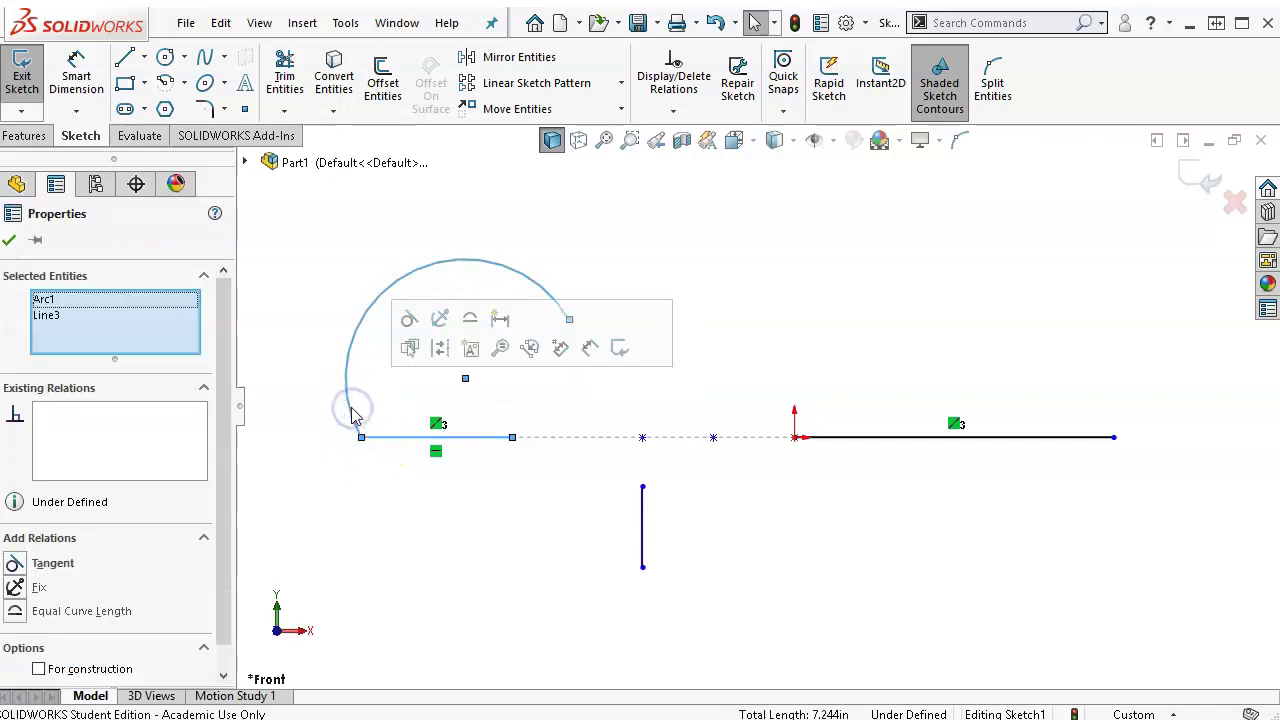
left_click(409, 318)
left_click(358, 467)
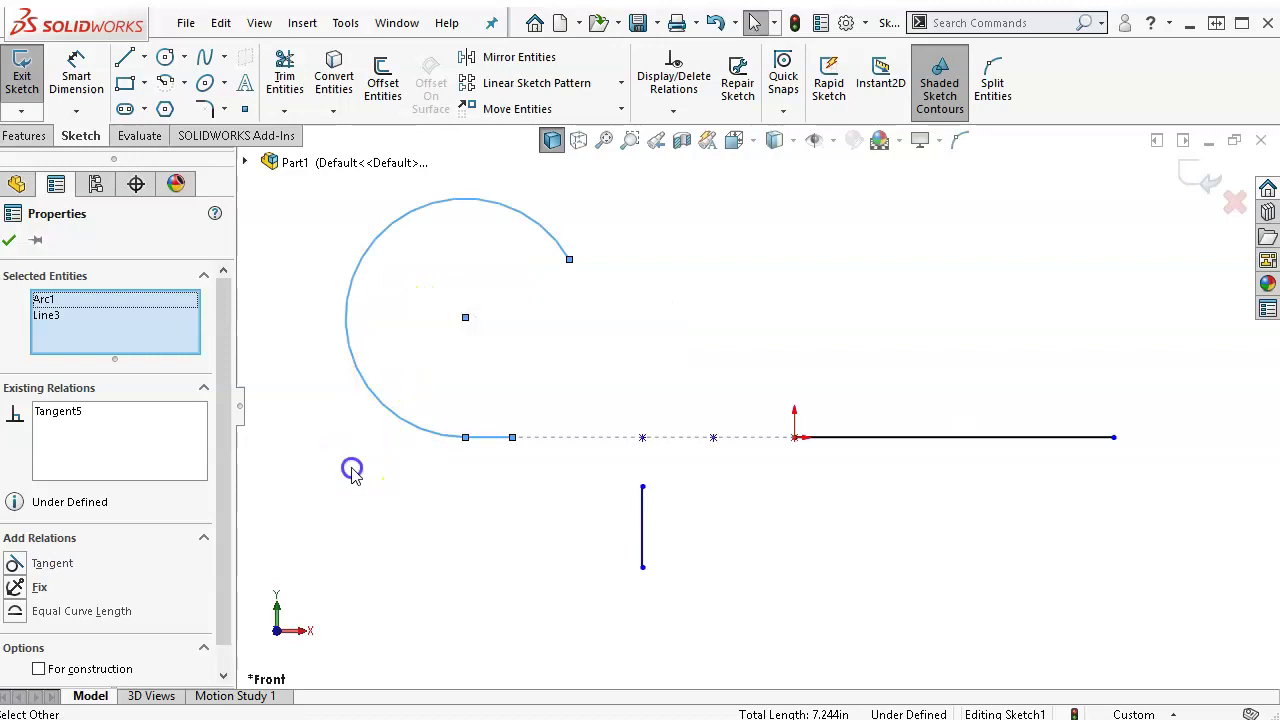
Slide the arc's tangent point left along the line and move its free endpoint to about X -3.62, Y 0.43 in
left_click_drag(466, 437, 437, 463)
left_click(551, 254)
left_click_drag(569, 266, 532, 406)
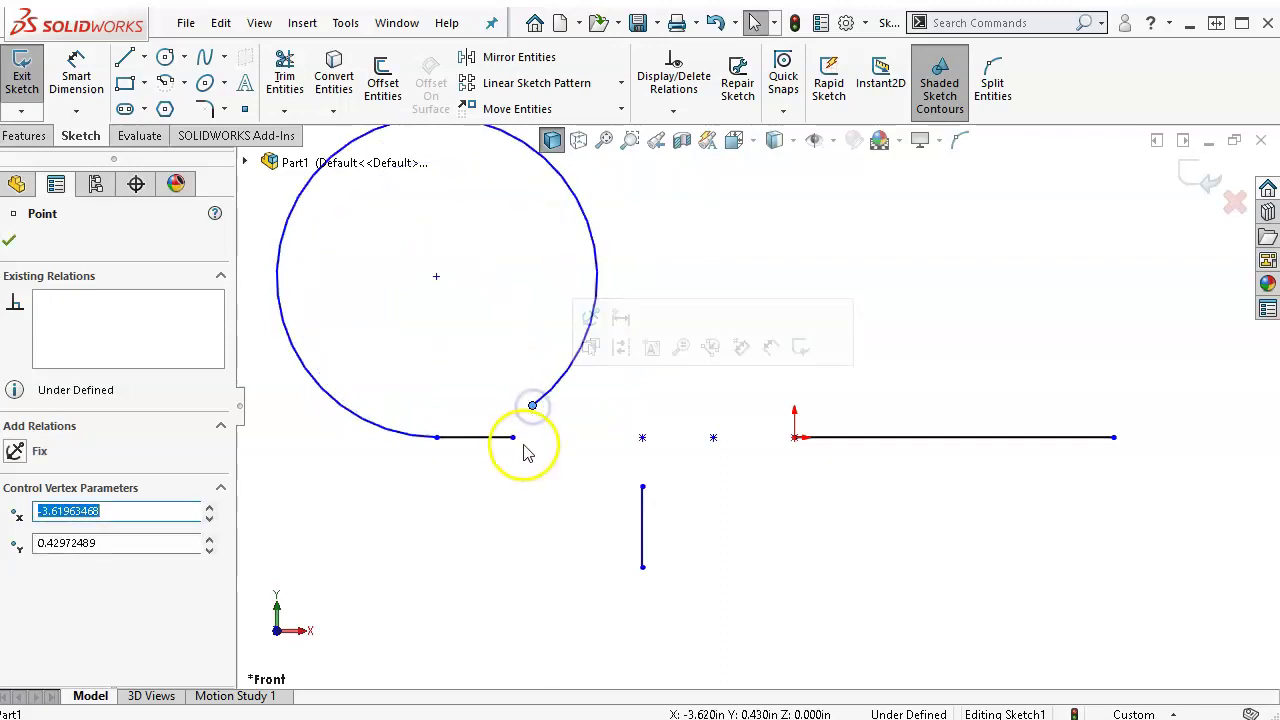
Try to merge the arc's free endpoint with the left line's right endpoint
left_click(512, 437)
left_click(532, 405, "ctrl")
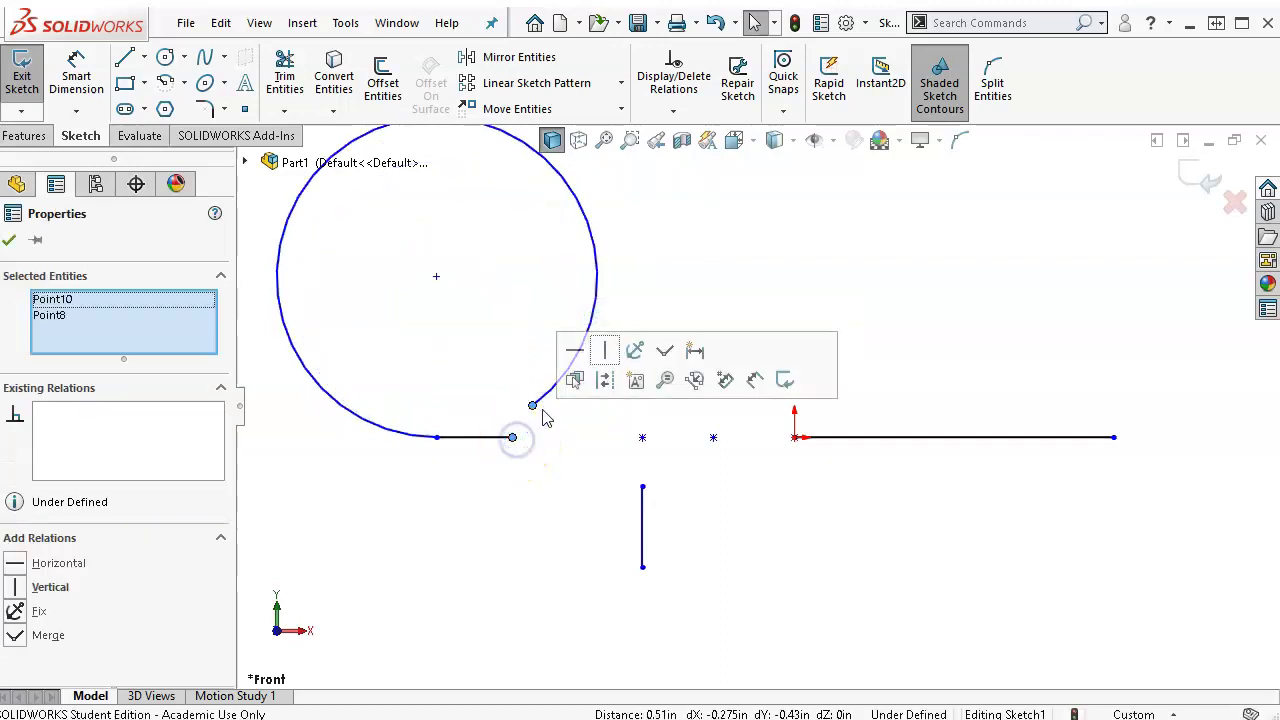
left_click(665, 351)
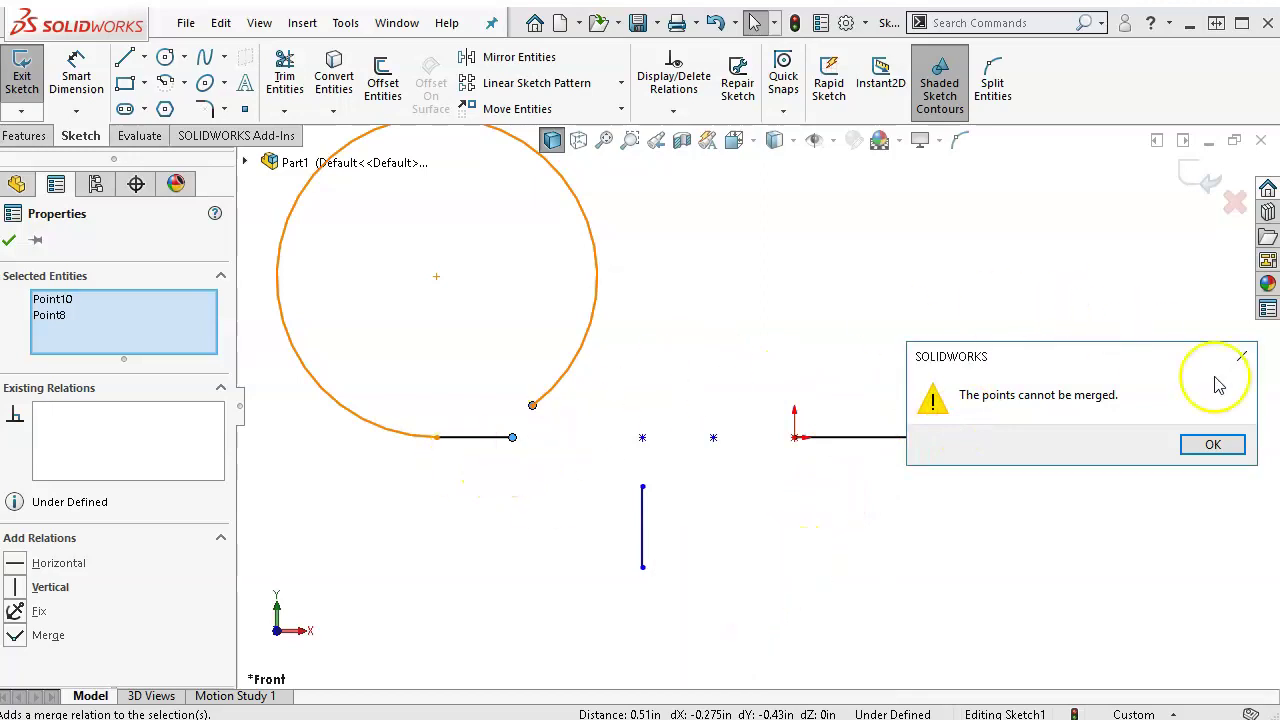
left_click(1211, 447)
left_click(685, 453)
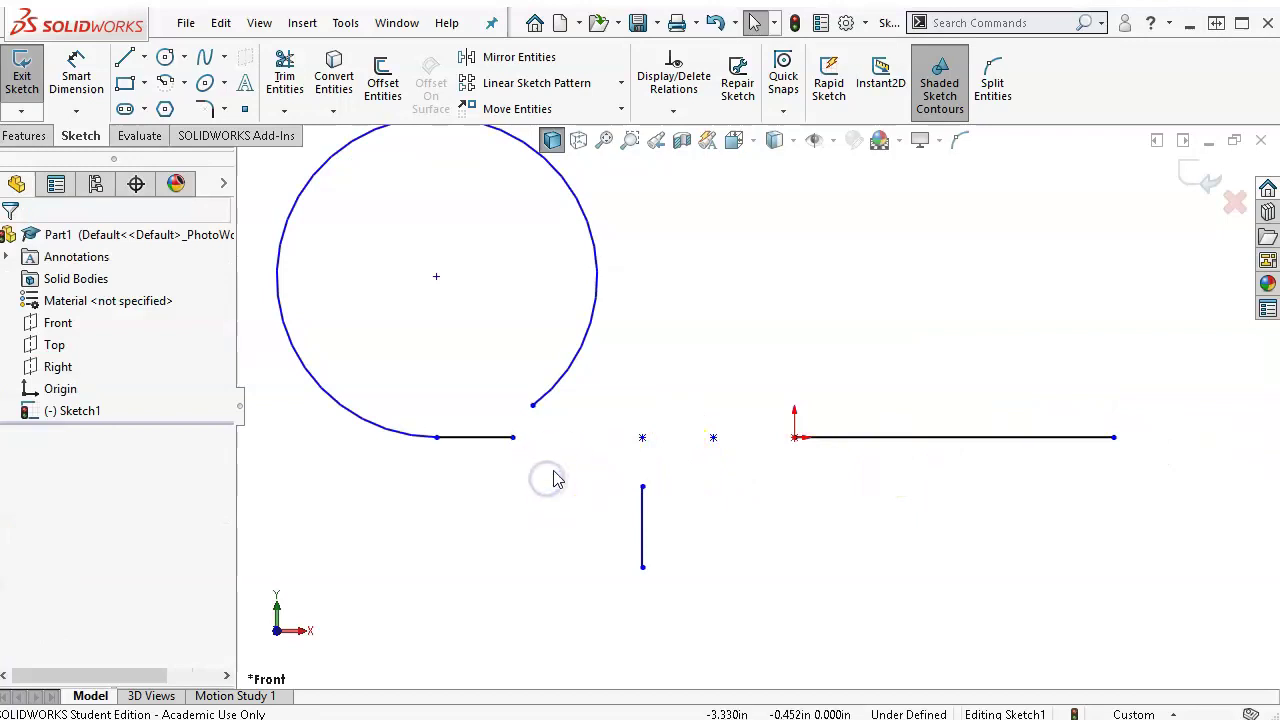
Shorten the left line to end at about X -4.27 in and move the arc's free endpoint to about X -3.85, Y 0.10 in
left_click(480, 438)
left_click(536, 418)
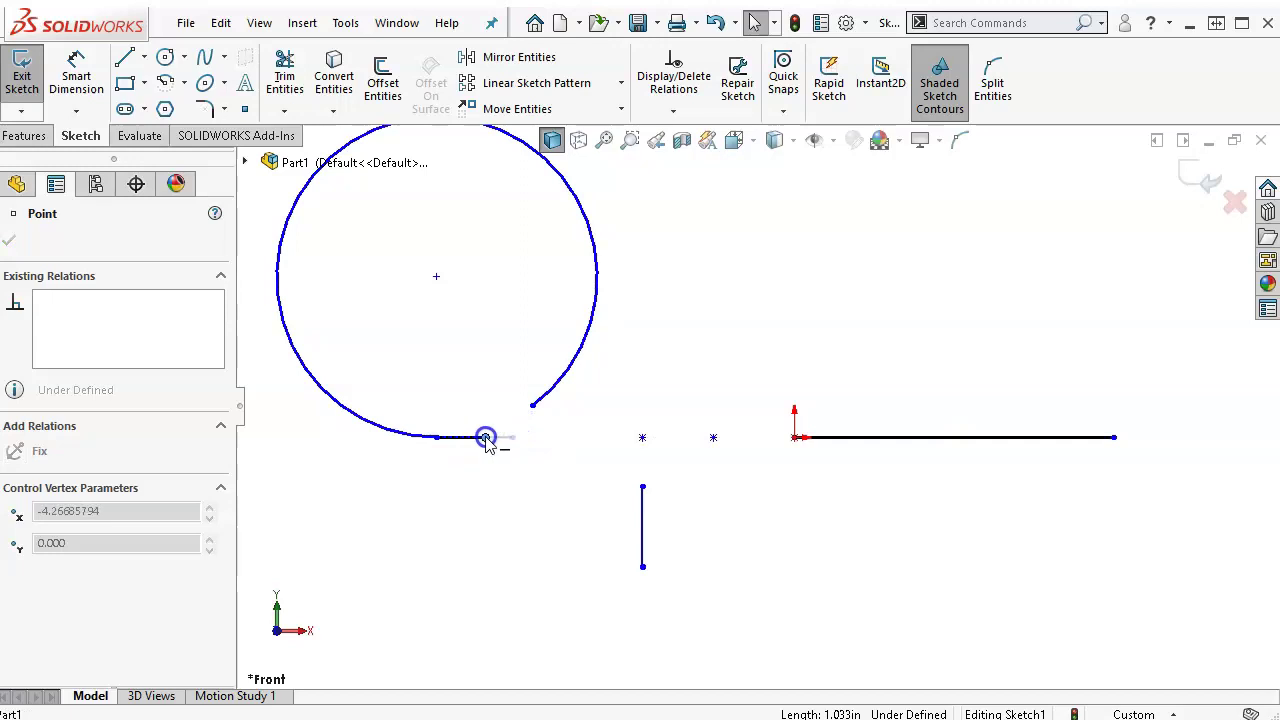
left_click(533, 408)
left_click_drag(552, 426, 515, 429)
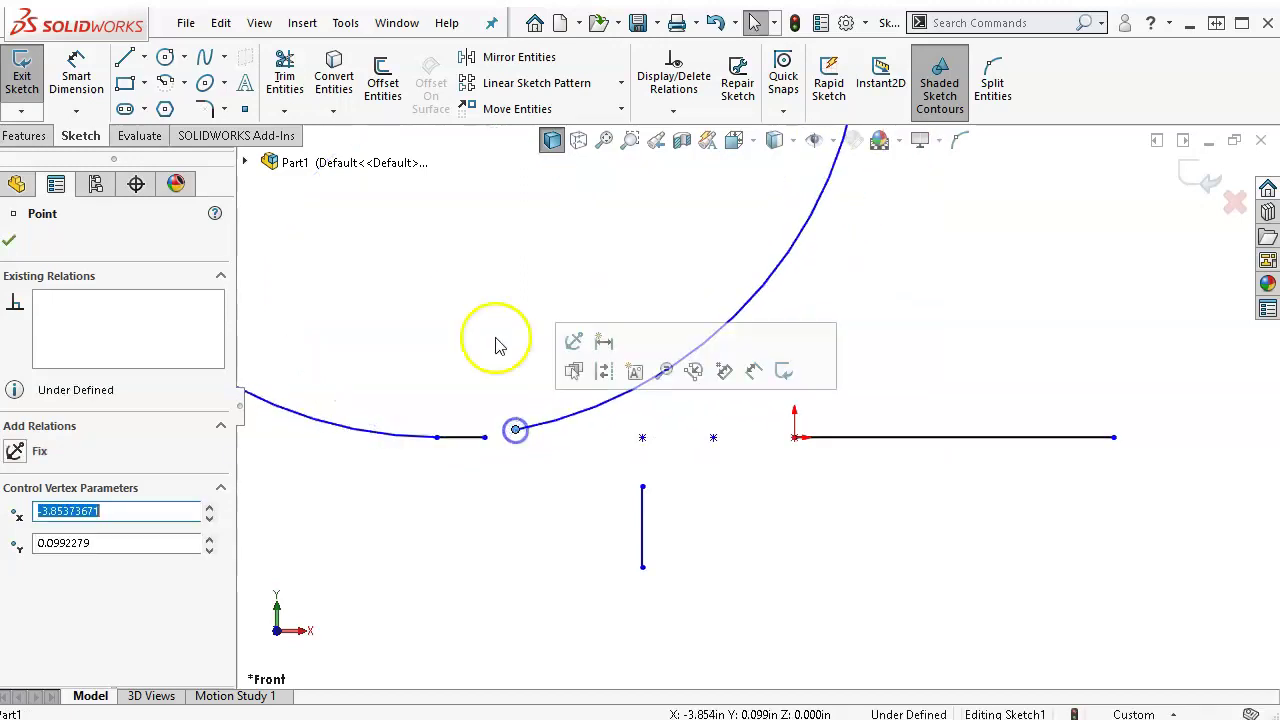
key("z")
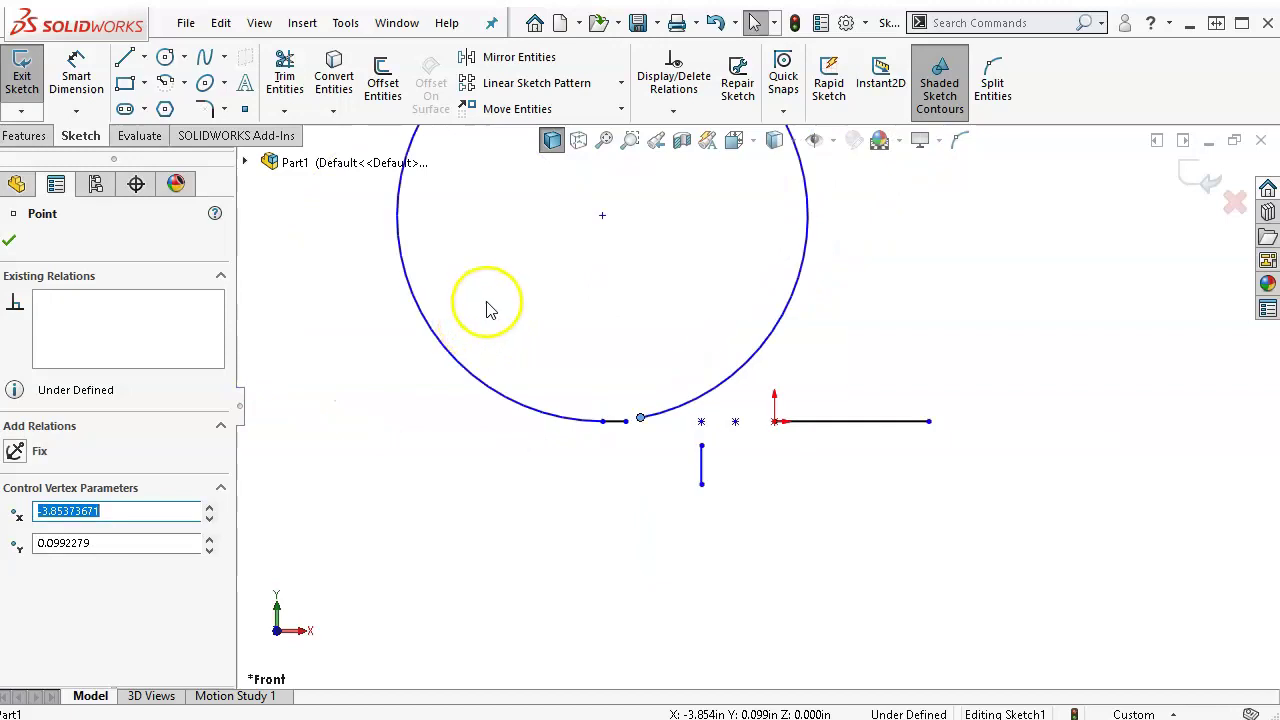
left_click(602, 217)
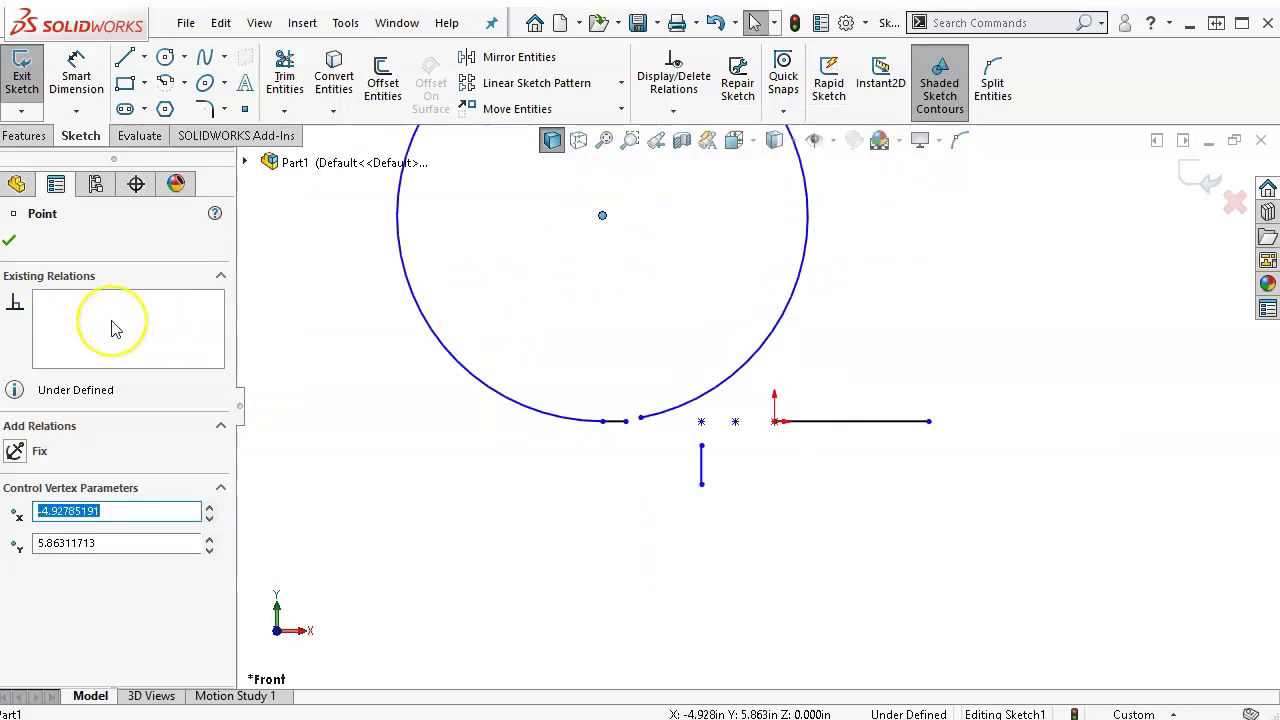
scroll(620, 347, "down", 3)
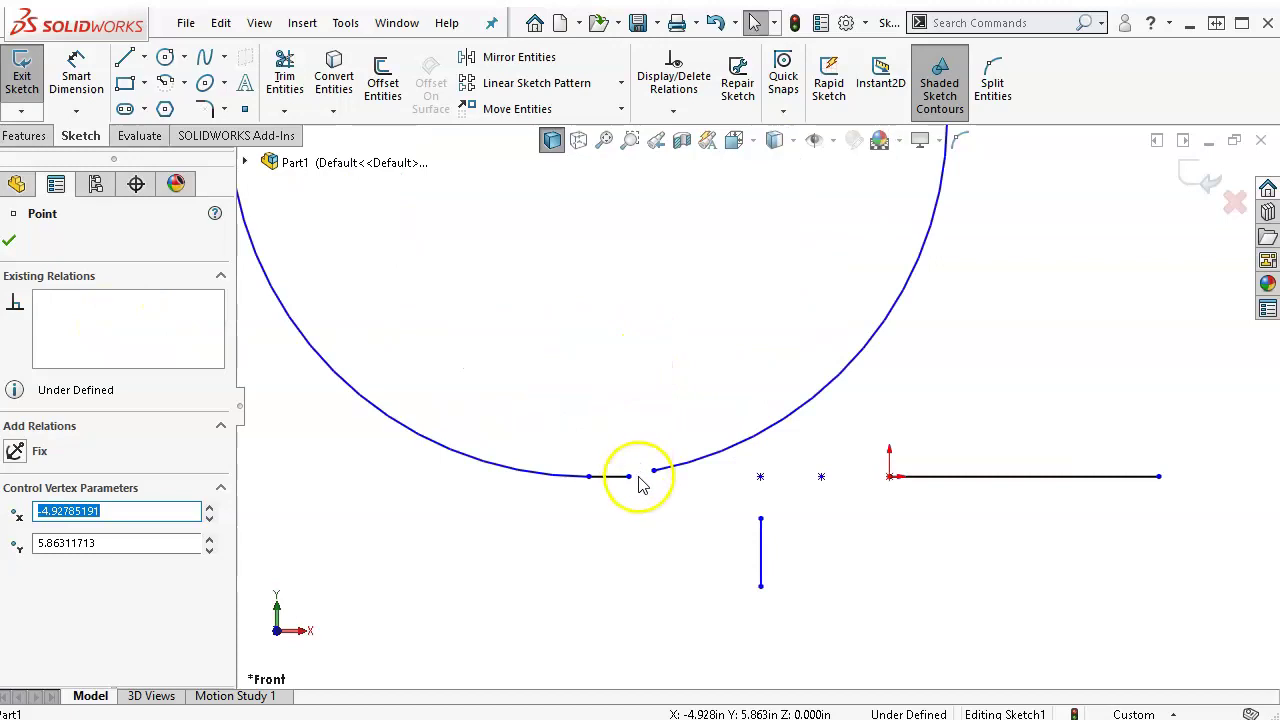
Move the arc's free endpoint to about X -3.85, Y 0.62 in and its center to about X -5.11, Y 1.27 in
left_click_drag(650, 478, 660, 436)
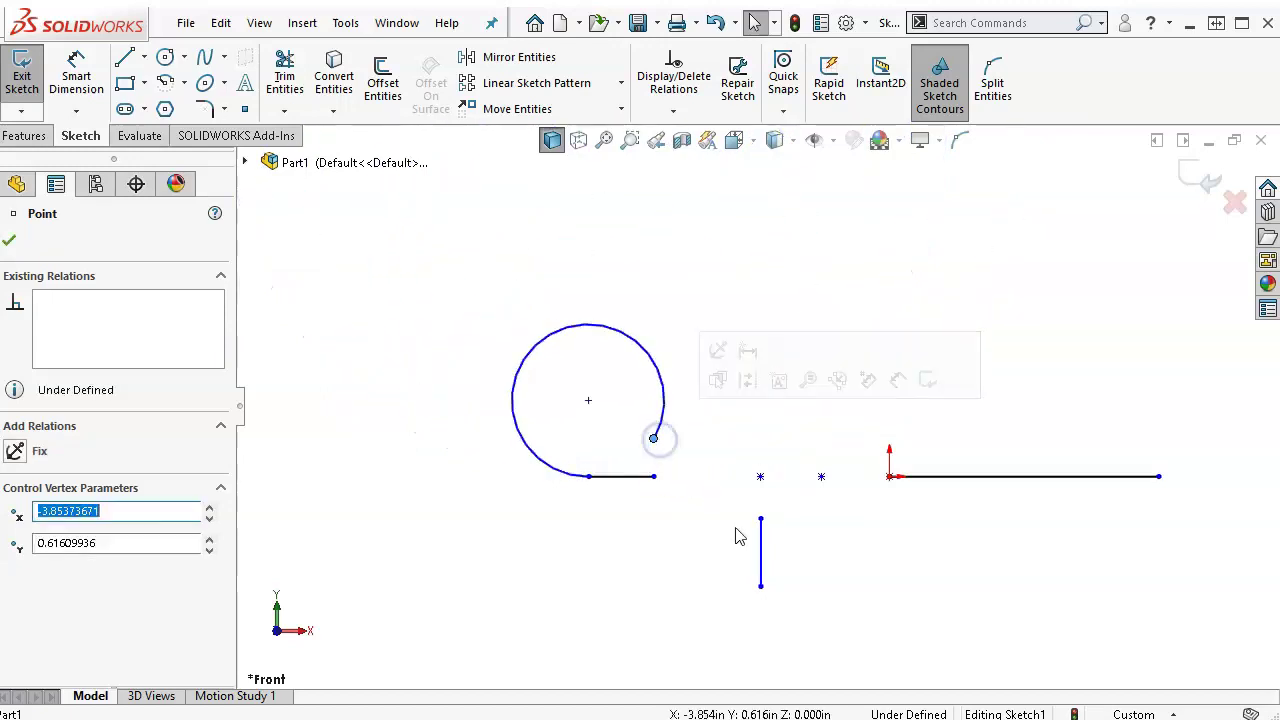
left_click(654, 509)
mouse_move(588, 401)
left_mouse_down()
mouse_move(522, 398)
mouse_move(579, 405)
left_mouse_up()
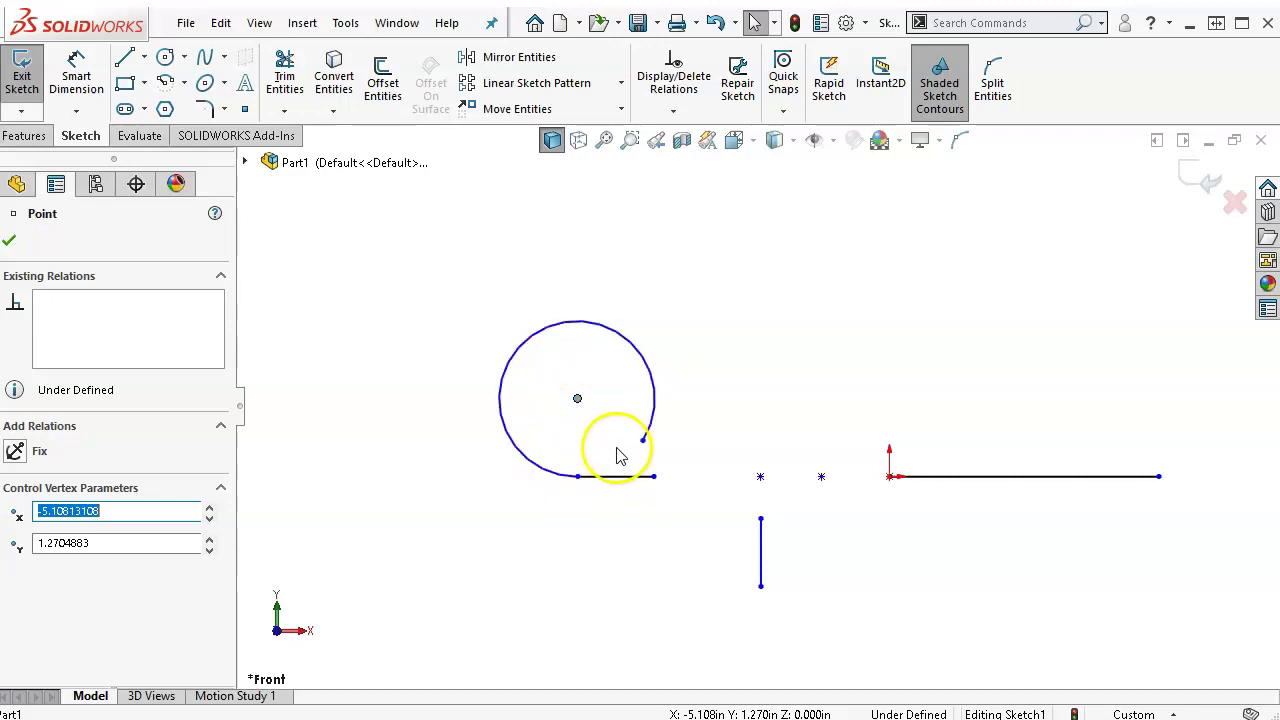
Delete the tangent relation between the arc and the left horizontal line
left_click(538, 473)
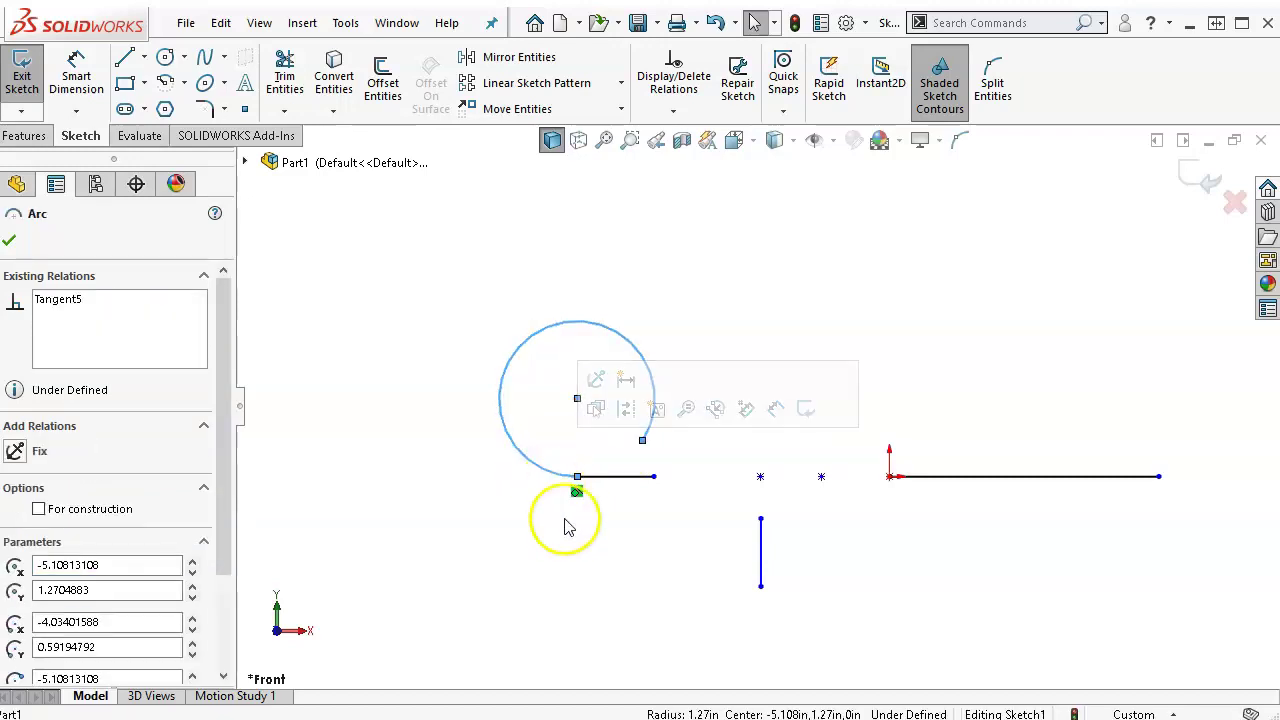
left_click(577, 491)
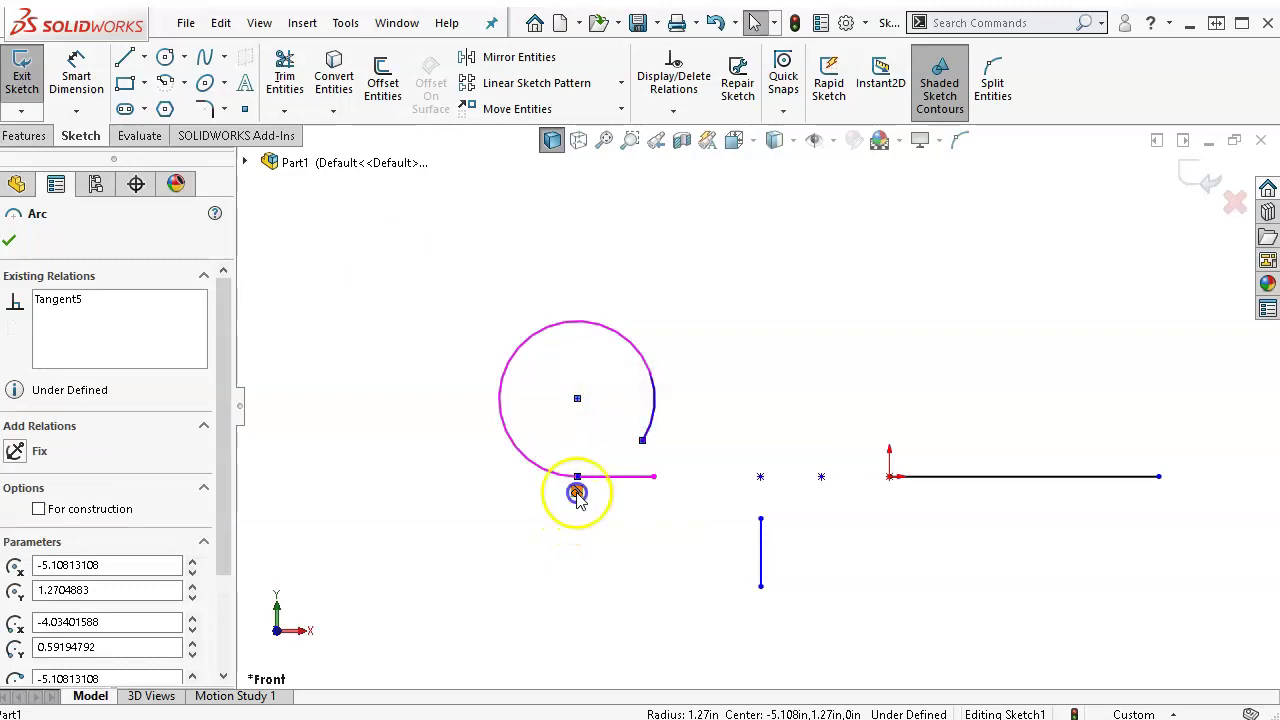
left_click(573, 545)
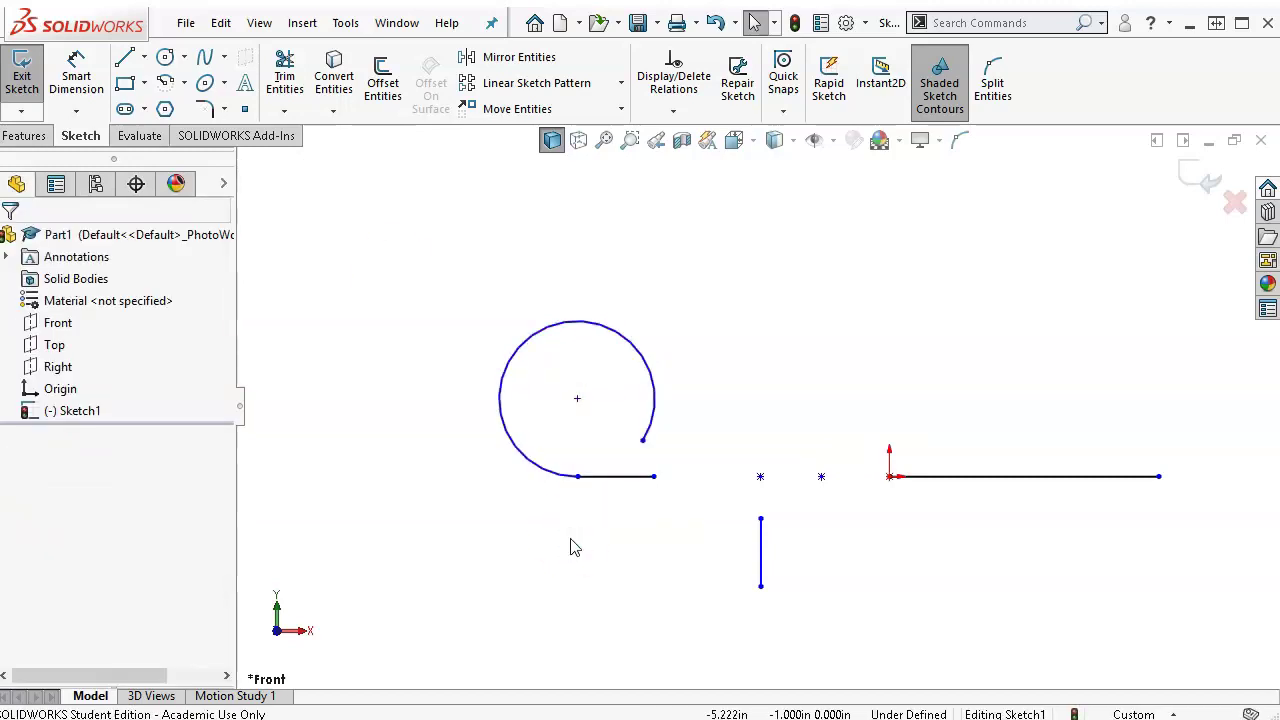
left_click(556, 476)
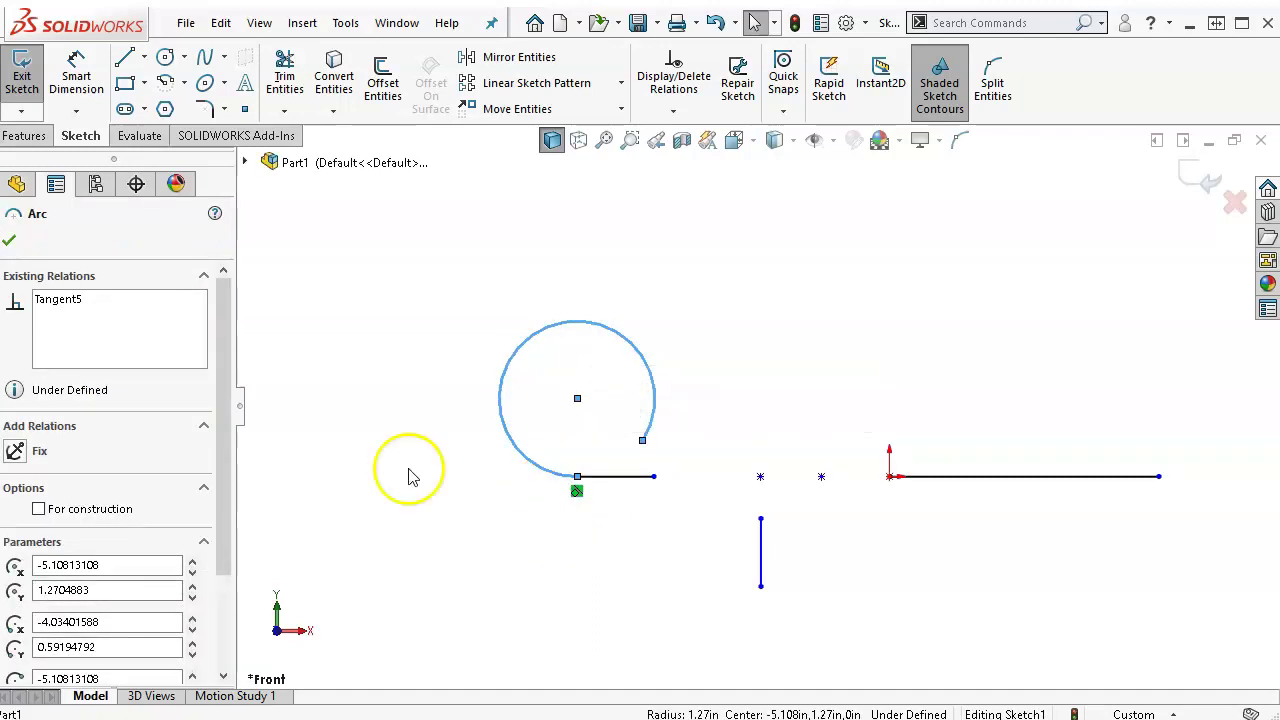
left_click(62, 300)
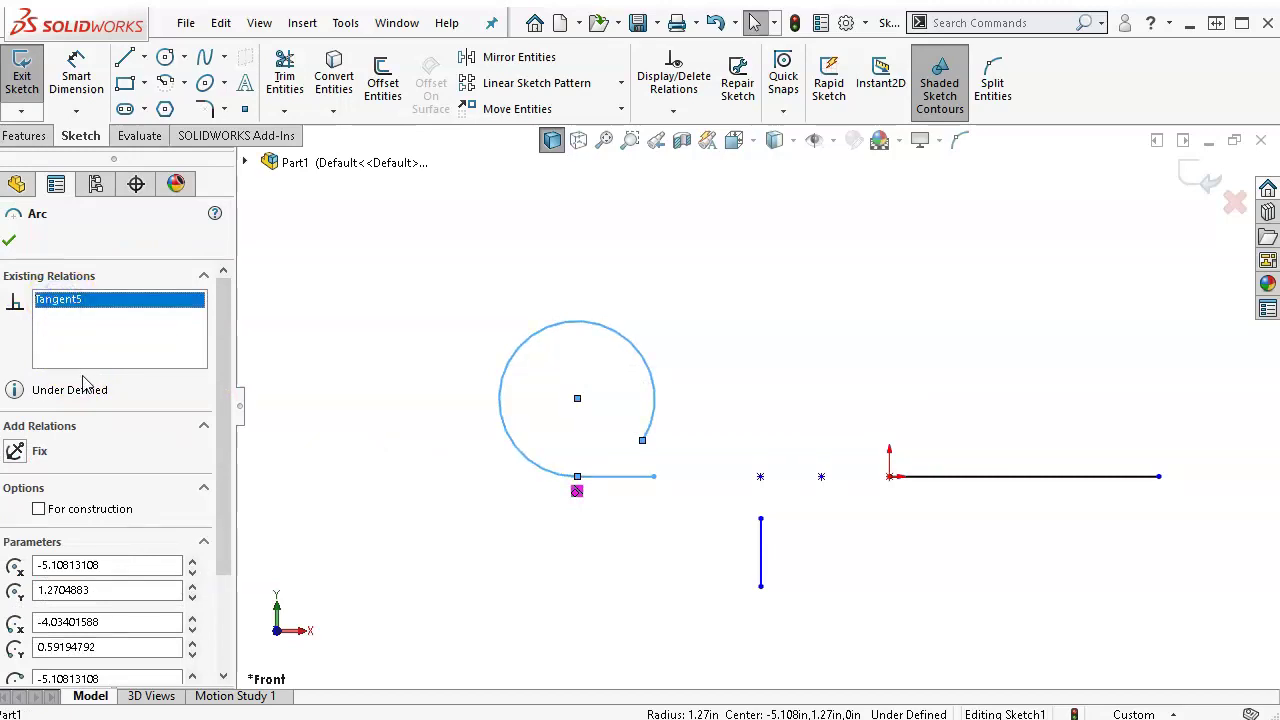
key("Delete")
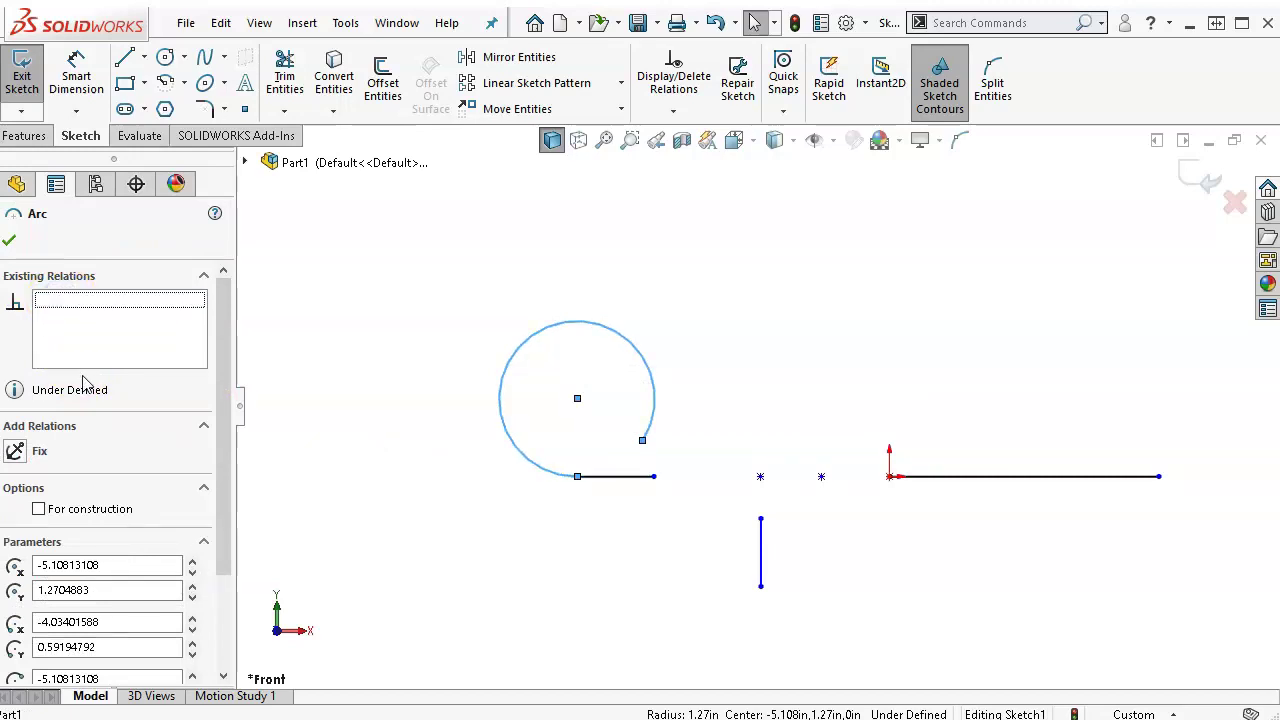
Join the arc's free endpoint with the left line's right endpoint at about X -4.08, Y 0 in
left_click(672, 530)
left_click(643, 439)
left_click_drag(643, 439, 640, 476)
left_click(605, 500)
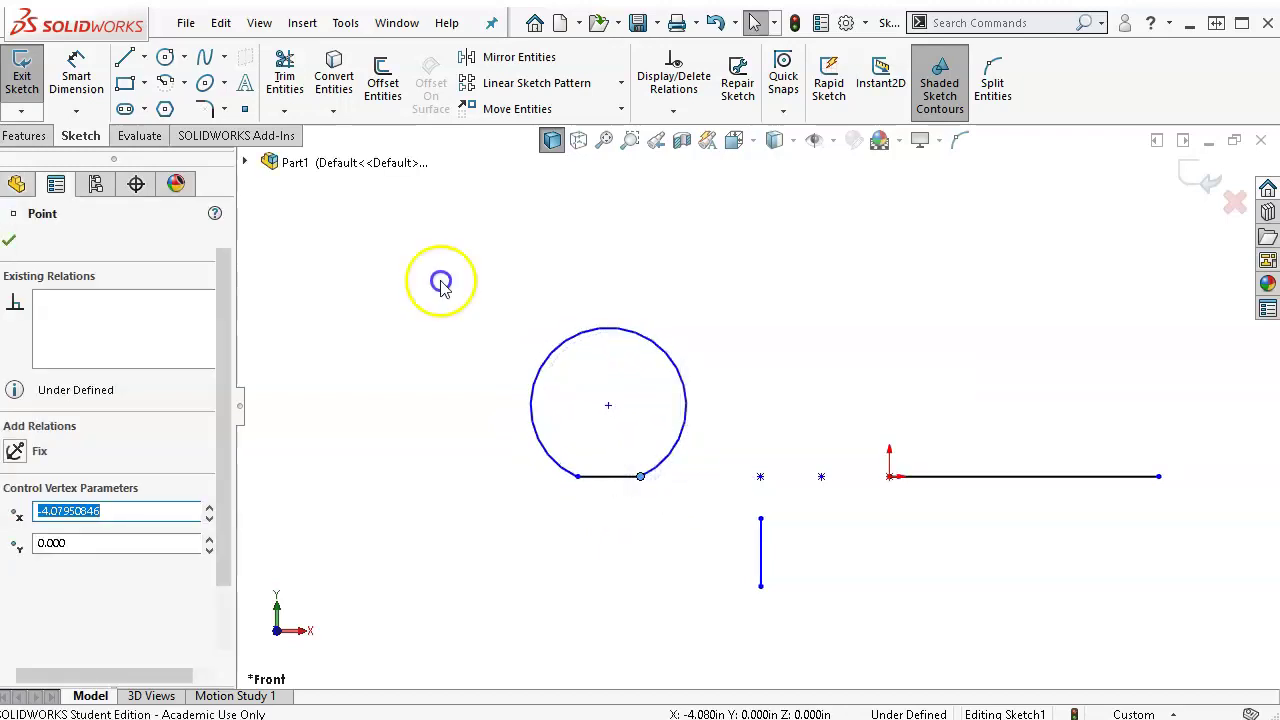
left_click(624, 510)
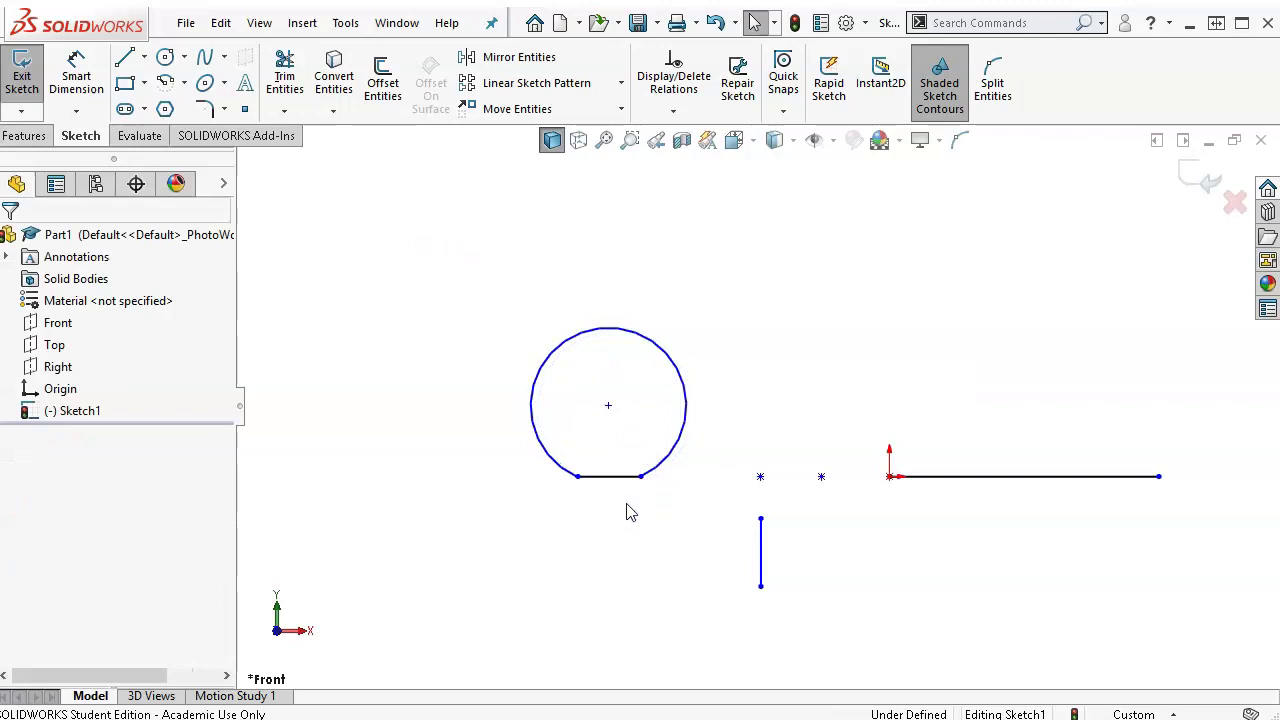
Move the joined arc and line slightly by their center to about X -4.57, Y 1.16 in
left_click(608, 405)
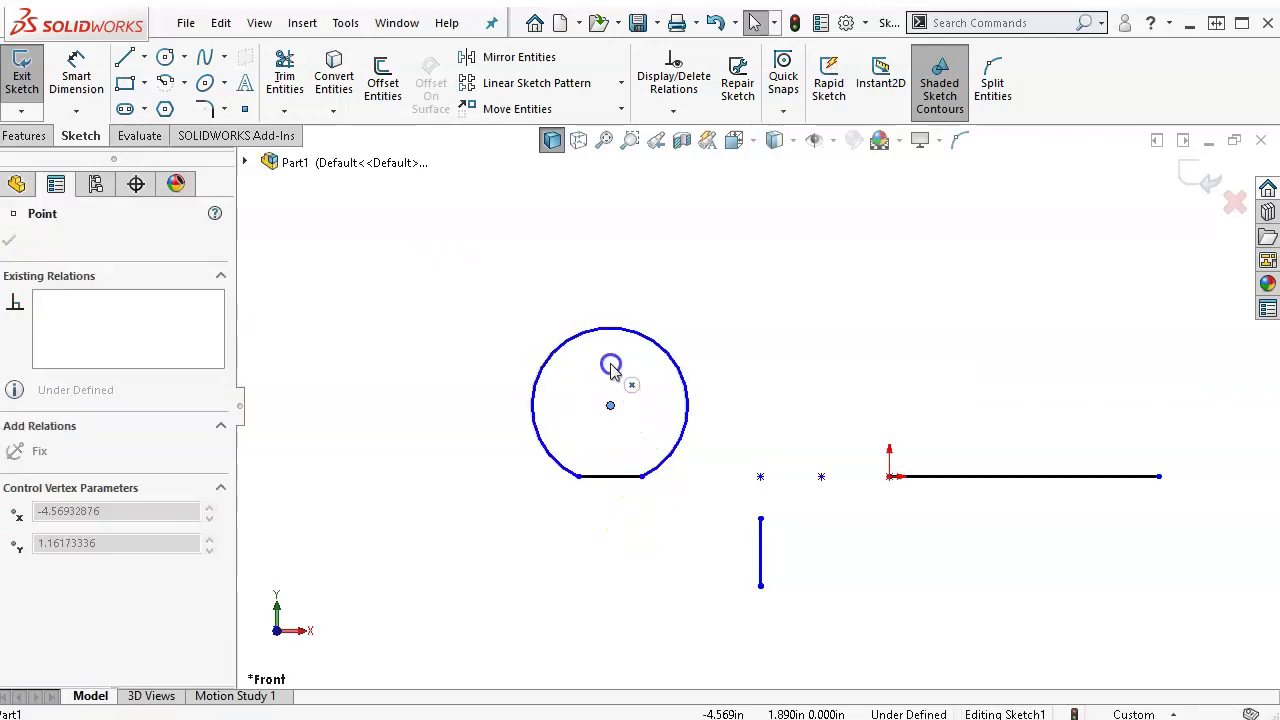
left_click(477, 486)
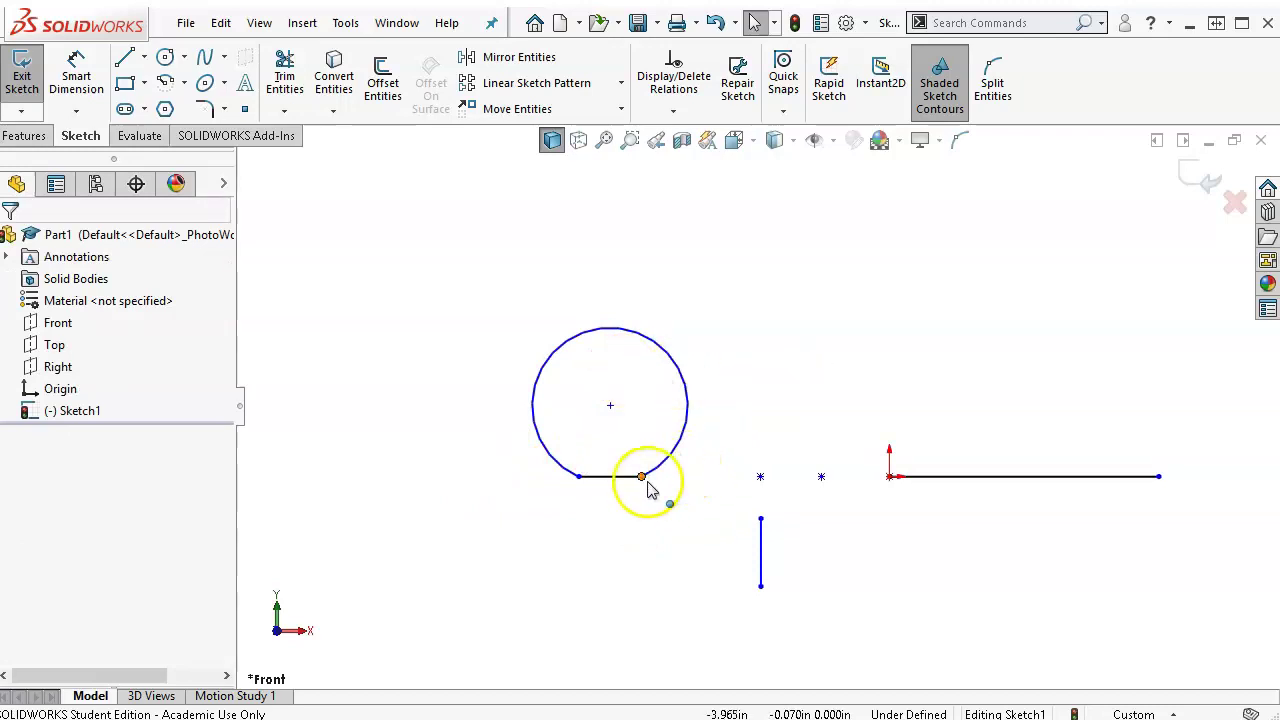
left_click(579, 477)
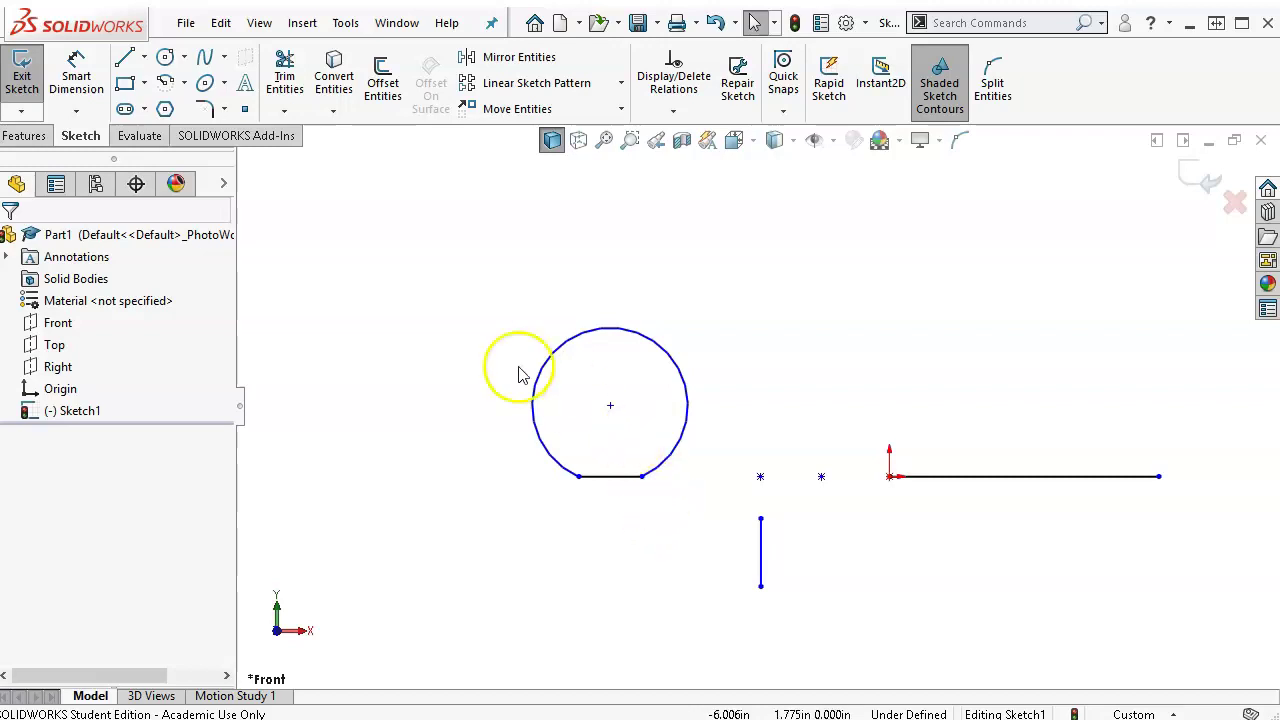
Sketch a circle above and right of the arc, centered at about X -2.56, Y 3.08 in
left_click(165, 57)
left_click(733, 288)
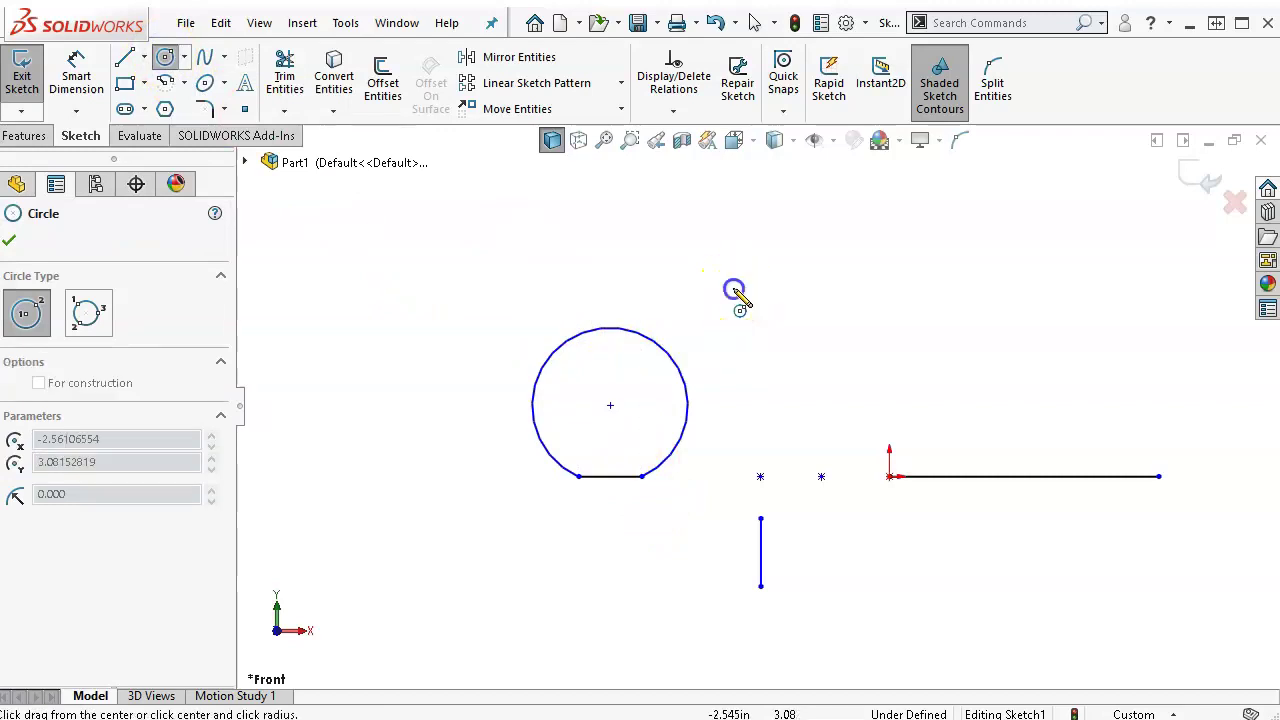
left_click(777, 330)
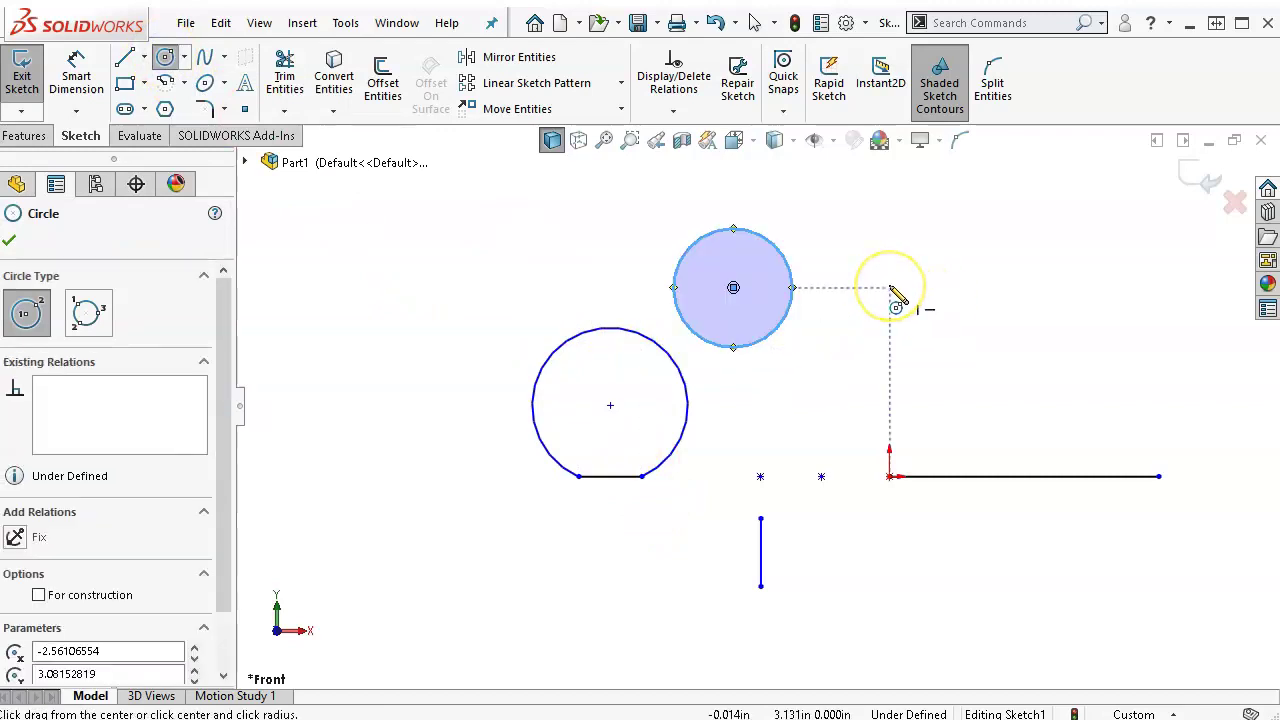
right_click(896, 300)
left_click(955, 297)
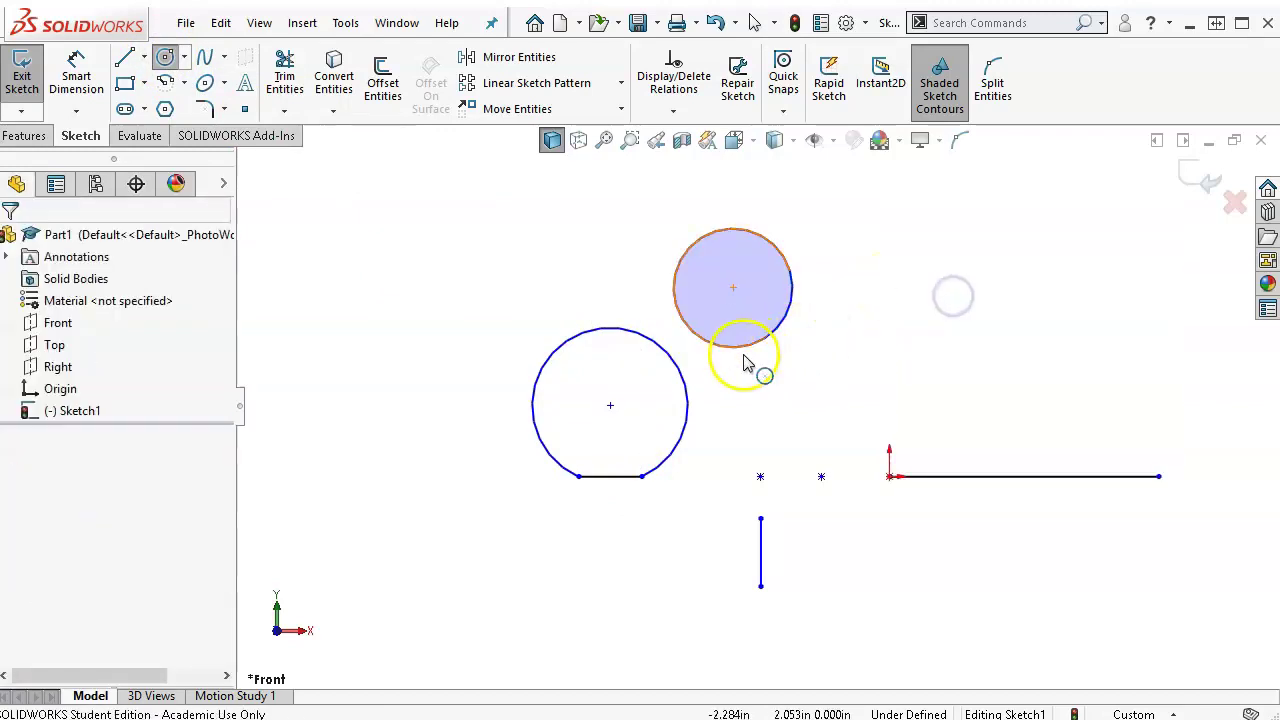
Merge the circle's center with the arc's center and shift the shared center slightly left
left_click(733, 290)
left_click(610, 407, "ctrl")
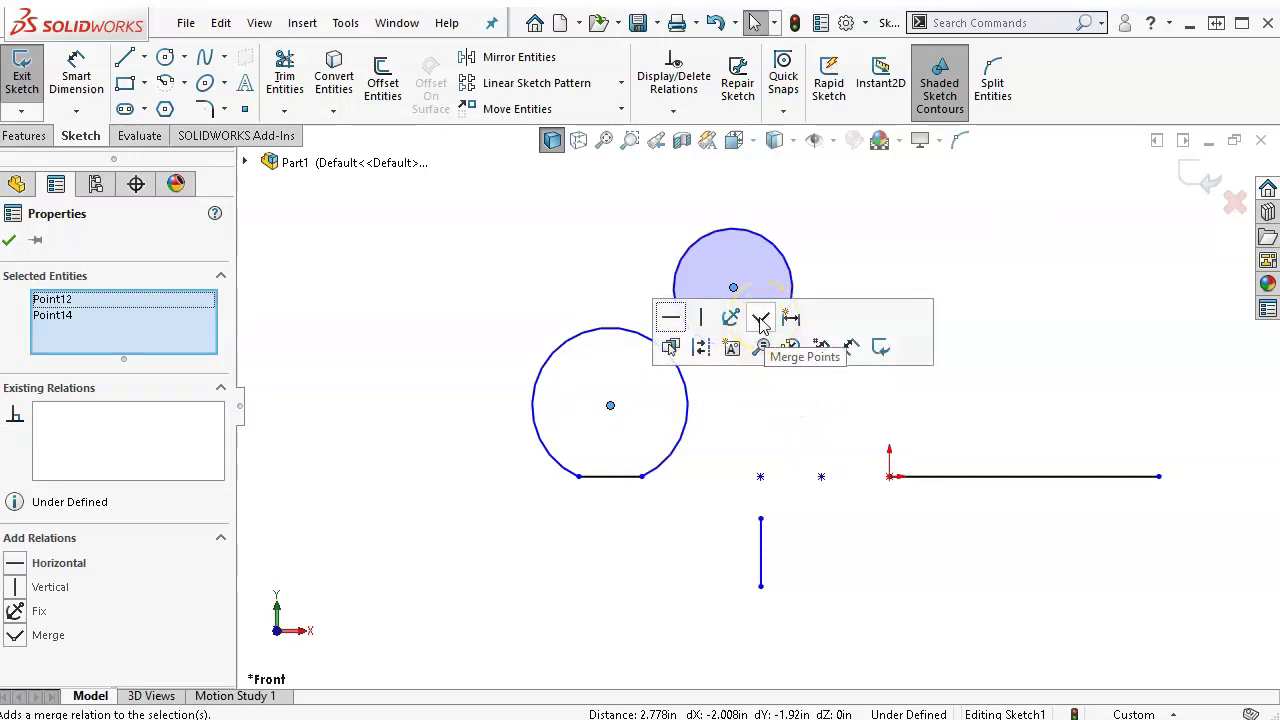
left_click(761, 322)
left_click(368, 412)
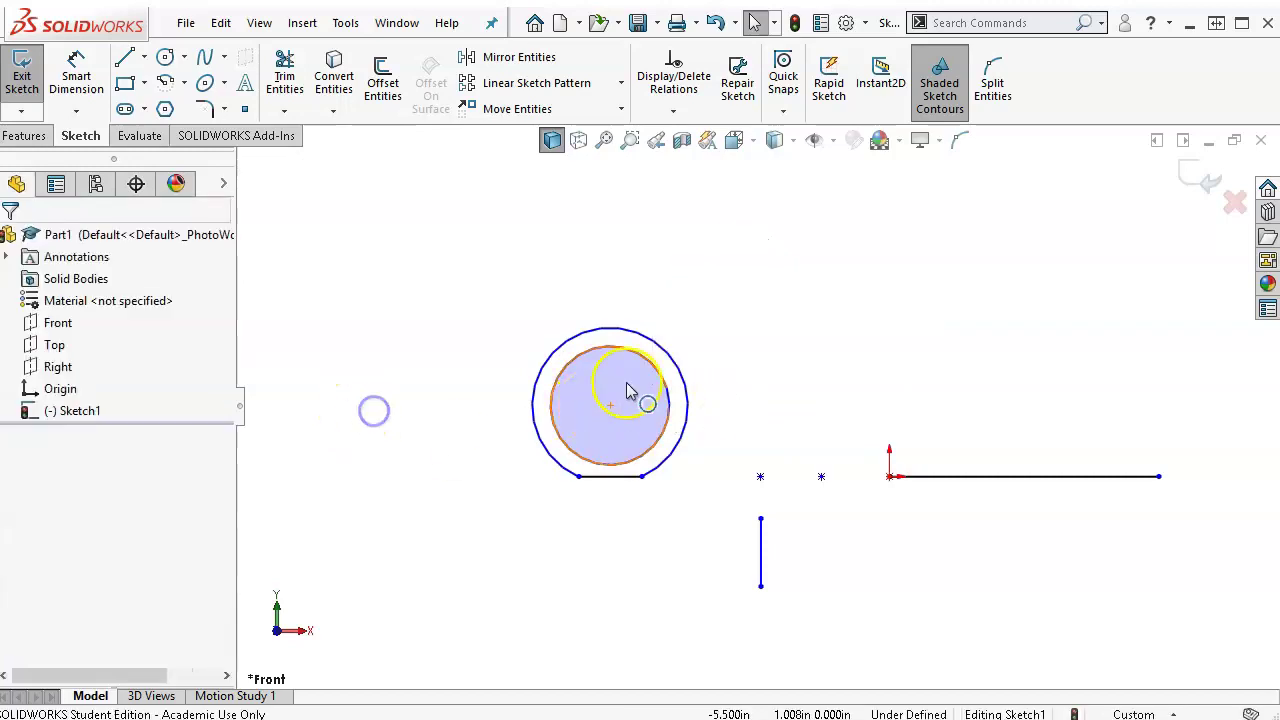
left_click_drag(610, 405, 594, 371)
left_click(595, 243)
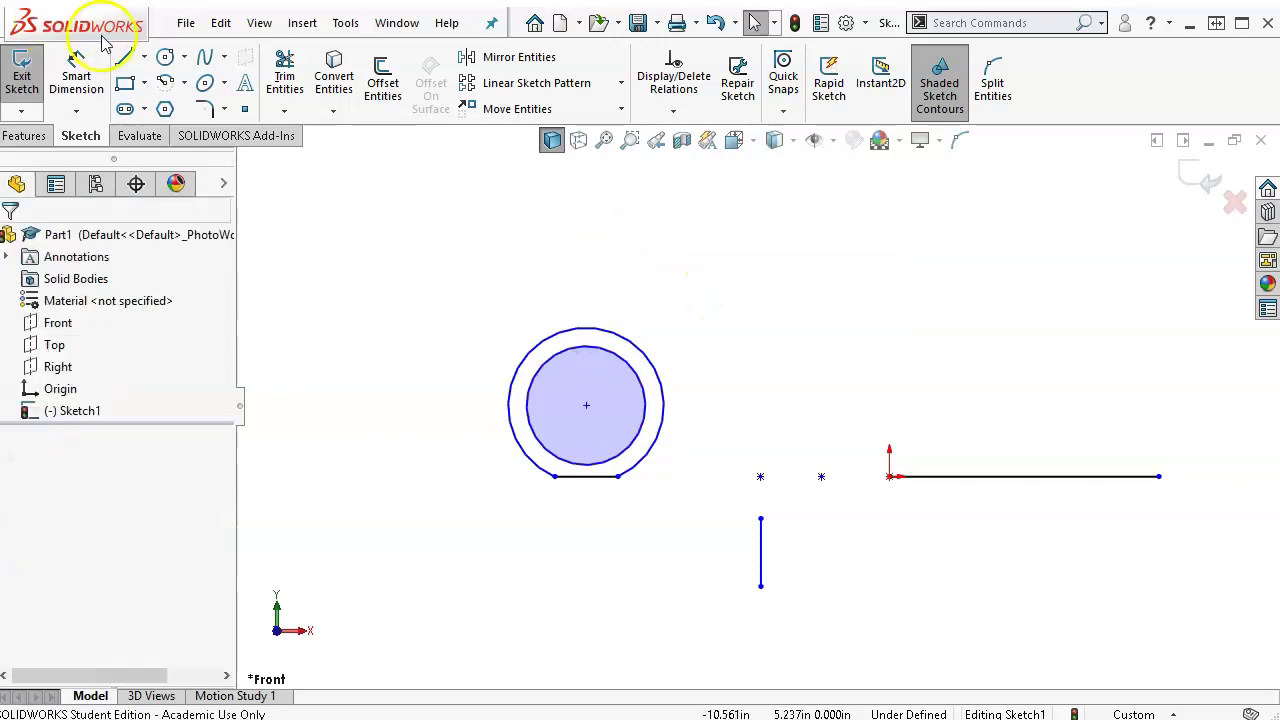
Sketch a circle centered at about X -2.10, Y 2.93 in with a radius of about 0.77 in
left_click(165, 57)
left_click(760, 296)
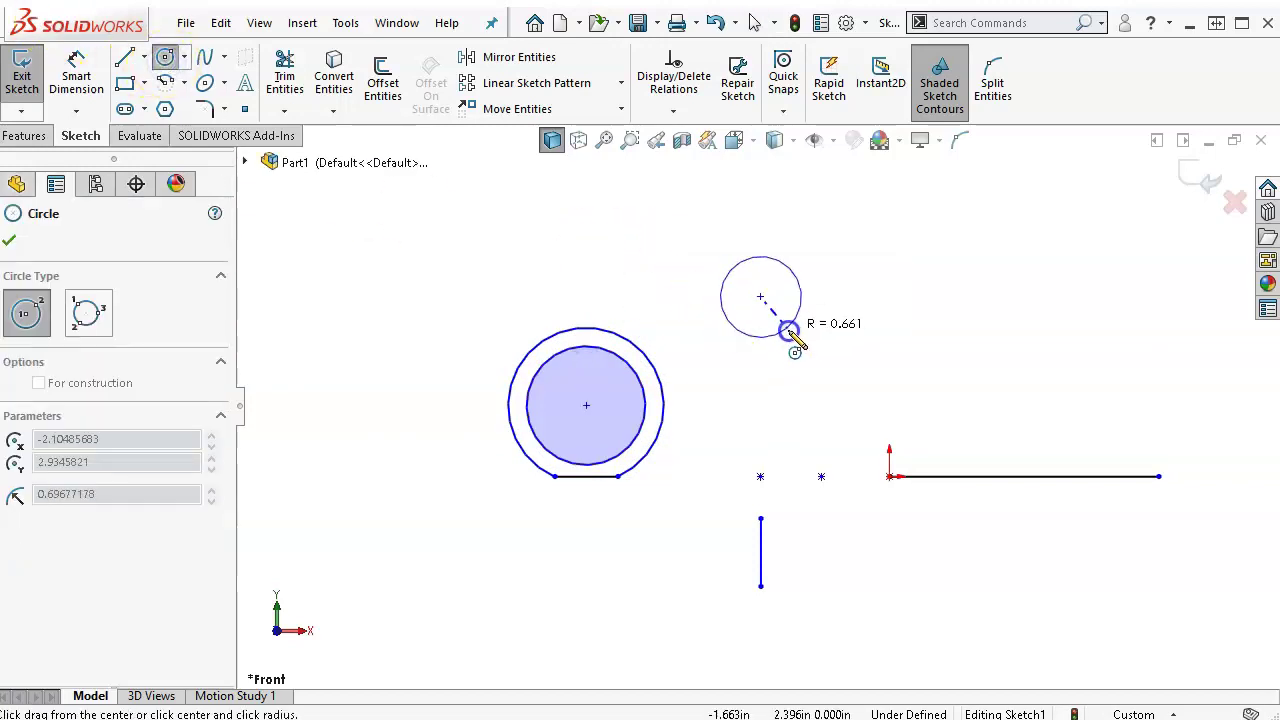
left_click(788, 334)
right_click(833, 341)
left_click(899, 352)
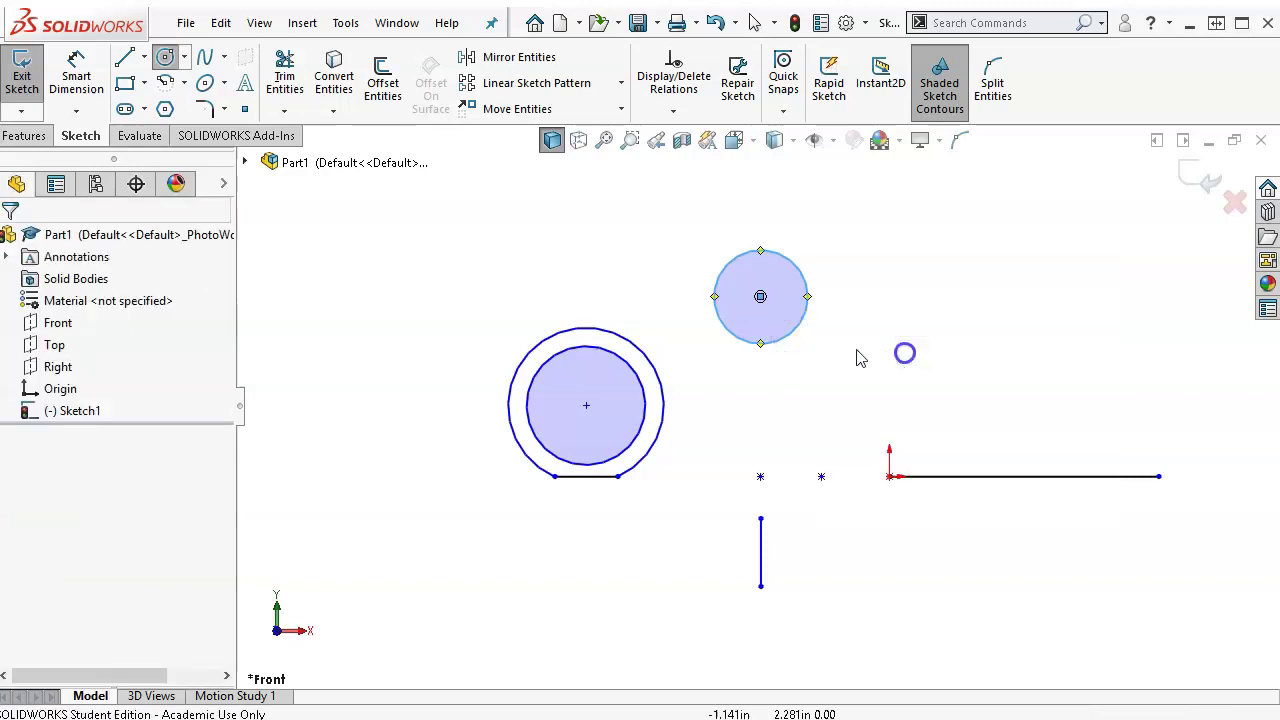
Make the new circle concentric with the circle inside the arc, and move their shared center to about X -4.73, Y 1.57 in
left_click(791, 330)
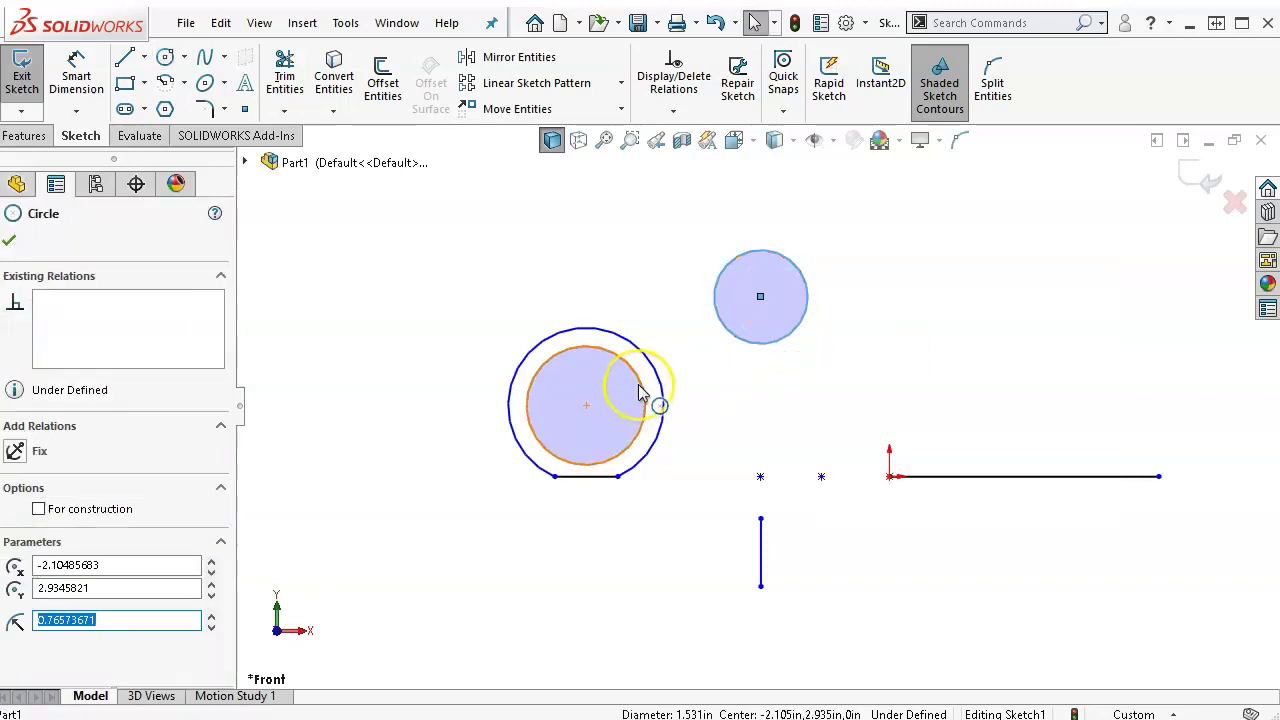
left_click(640, 393, "ctrl")
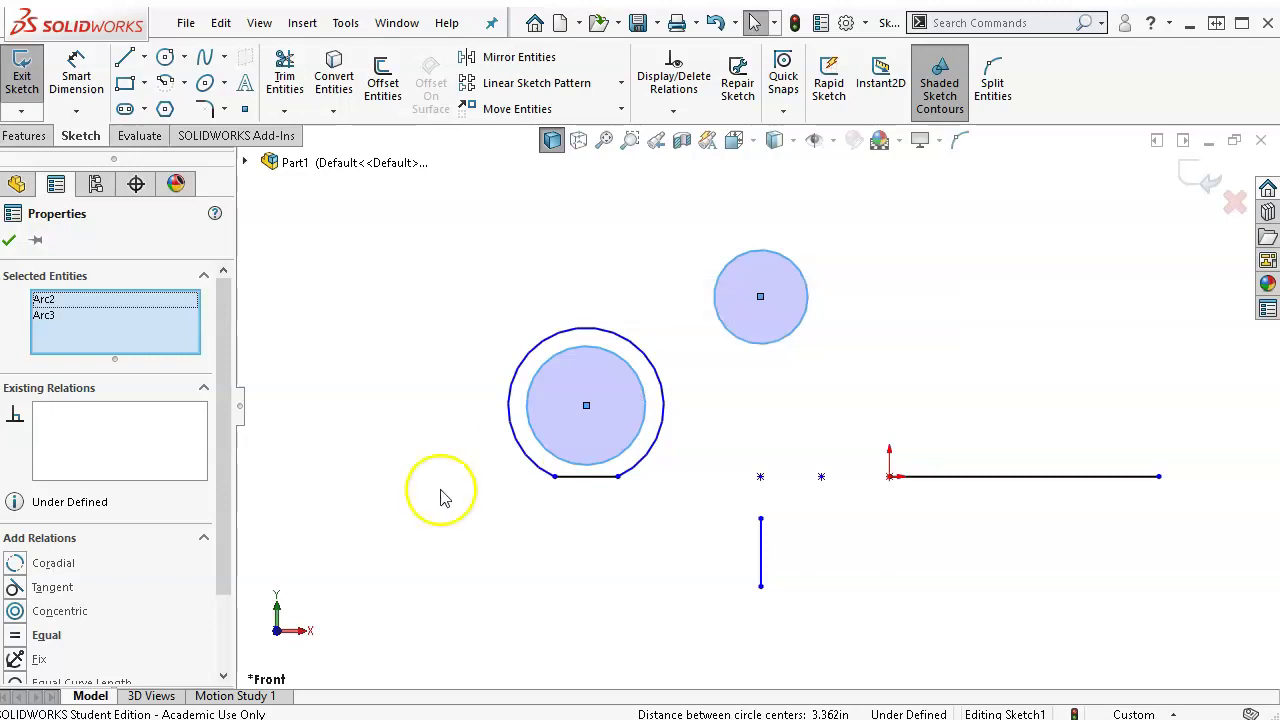
left_click(14, 612)
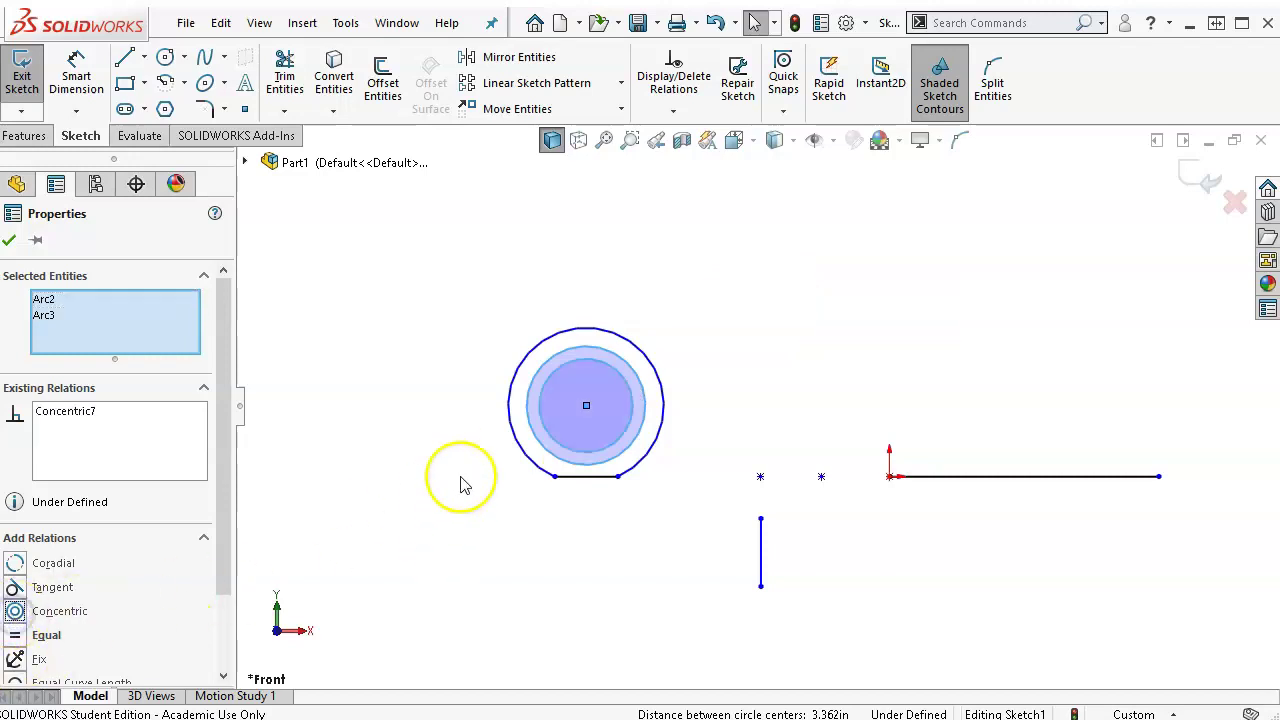
left_click(455, 441)
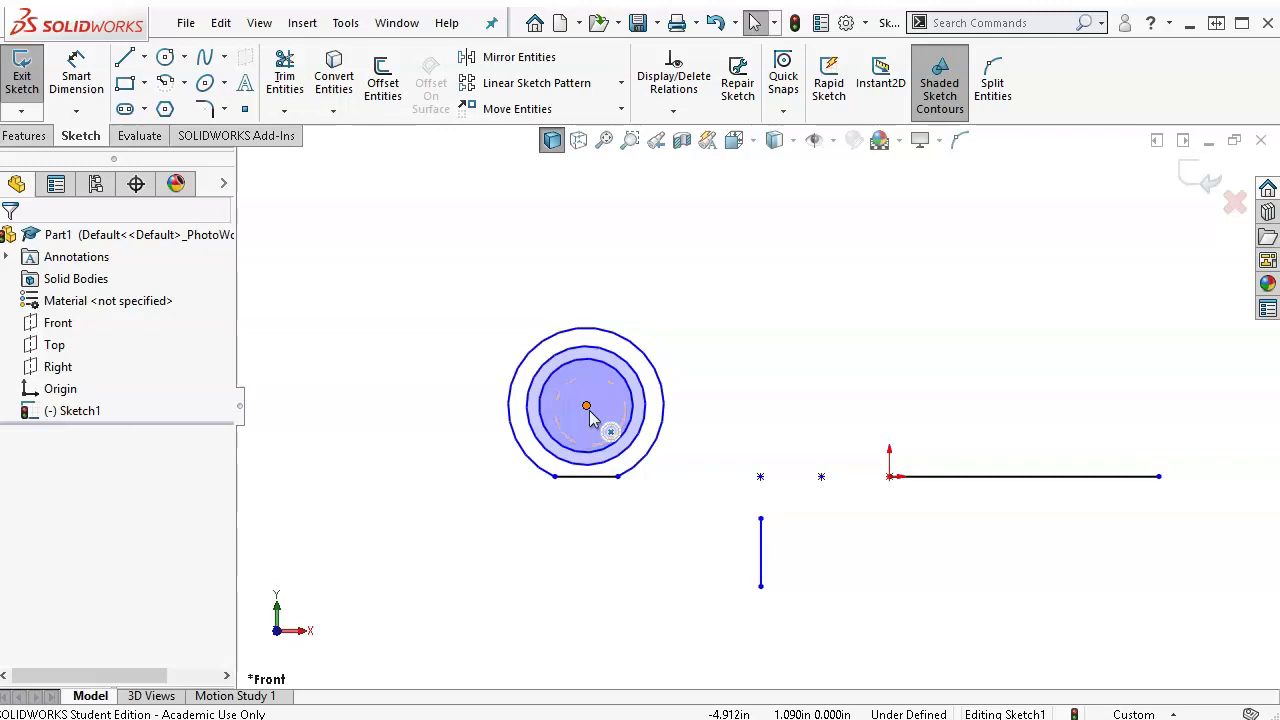
mouse_move(590, 418)
left_mouse_down()
mouse_move(591, 363)
mouse_move(646, 318)
mouse_move(623, 376)
mouse_move(641, 360)
left_mouse_up()
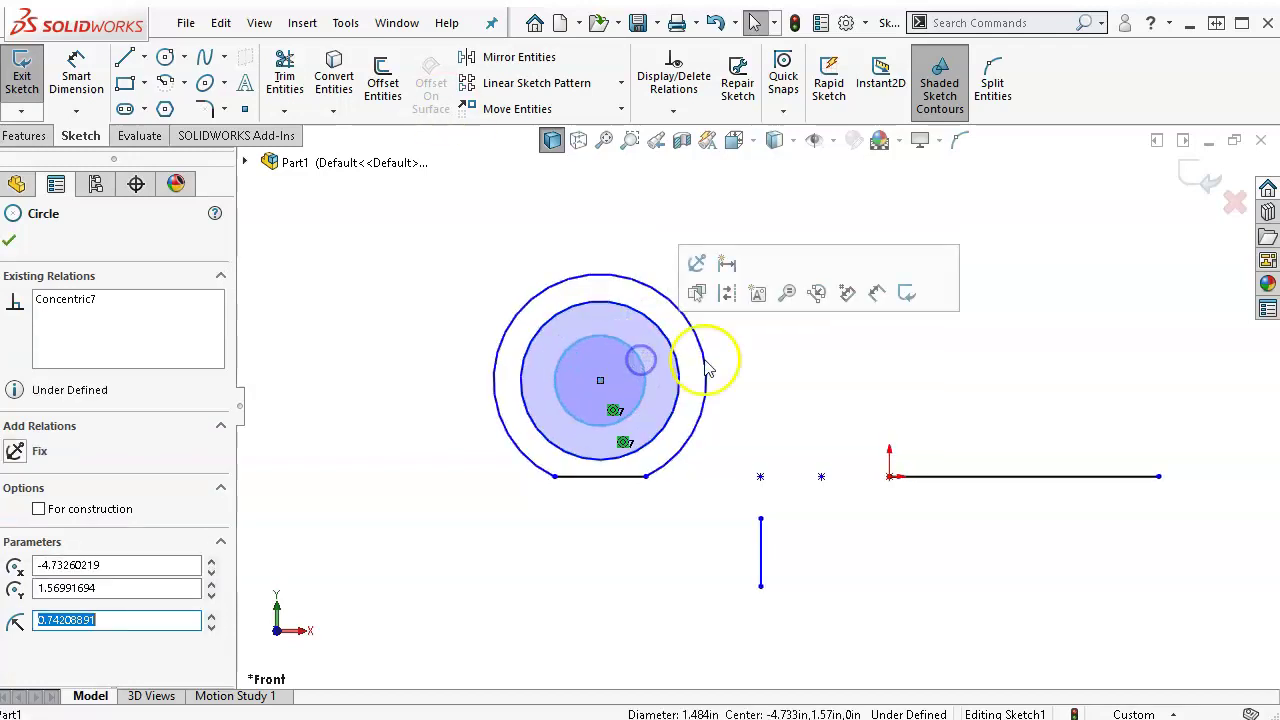
left_click(754, 369)
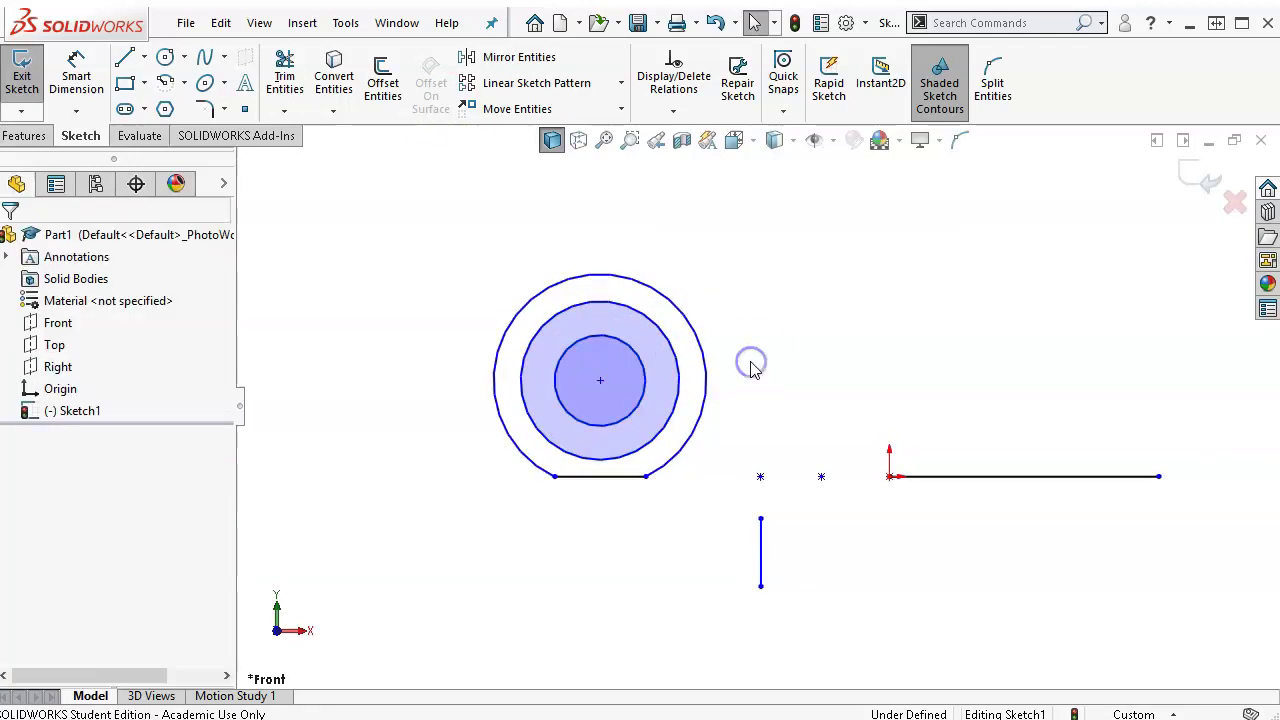
Sketch a circle right of the arc, centered at about X -1.32, Y 2.31 in with a radius of about 0.85 in
left_click(168, 62)
left_click(809, 335)
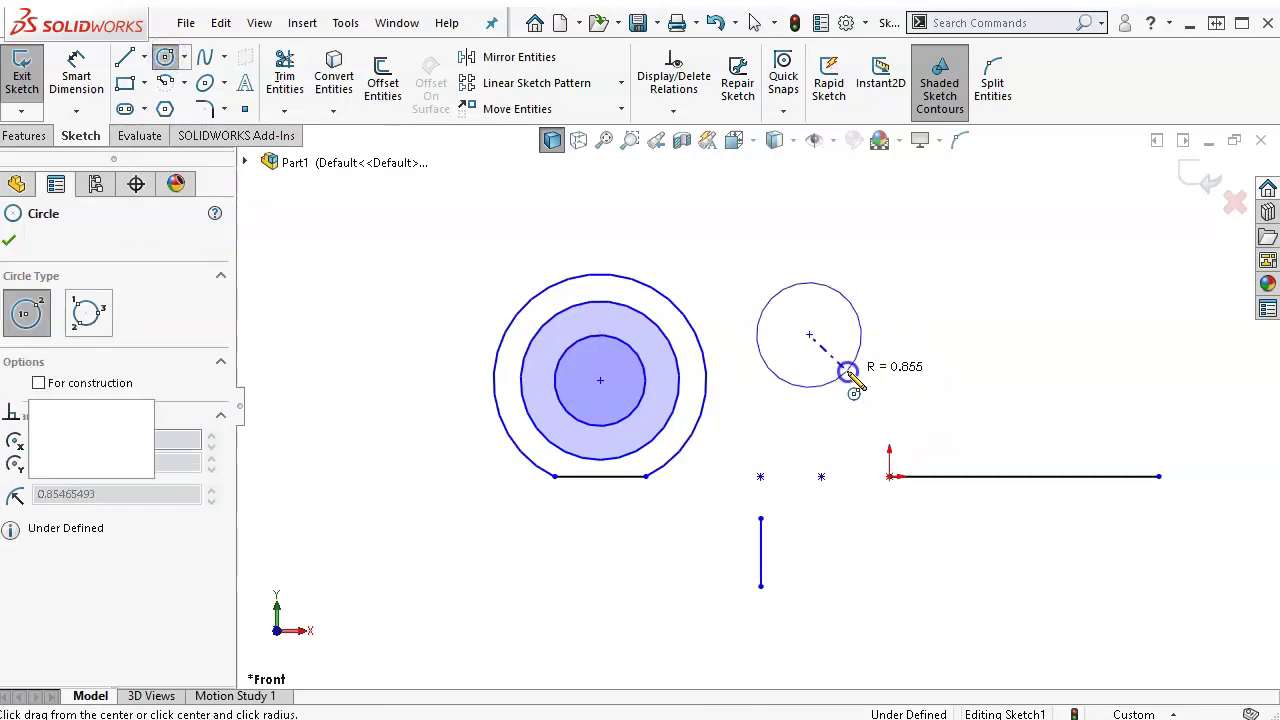
left_click(848, 376)
right_click(923, 371)
left_click(971, 383)
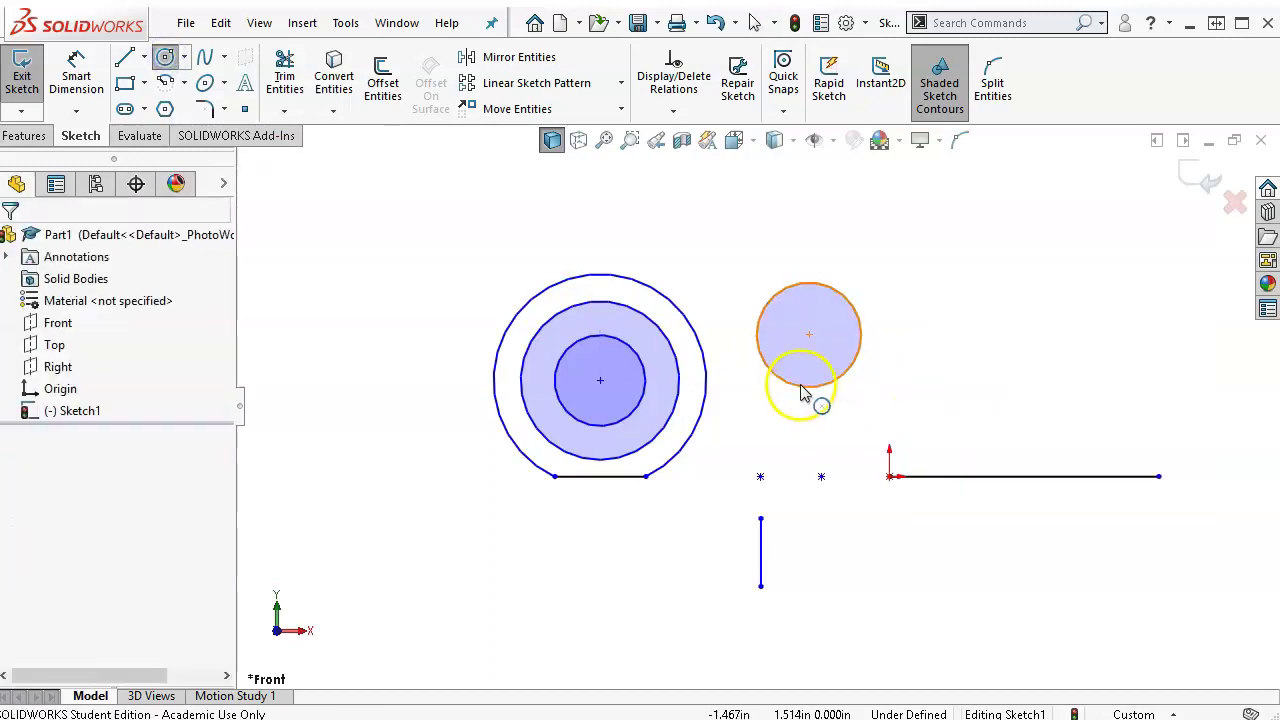
Add a tangent relation between the separate right circle and the outer arc
left_click(800, 390)
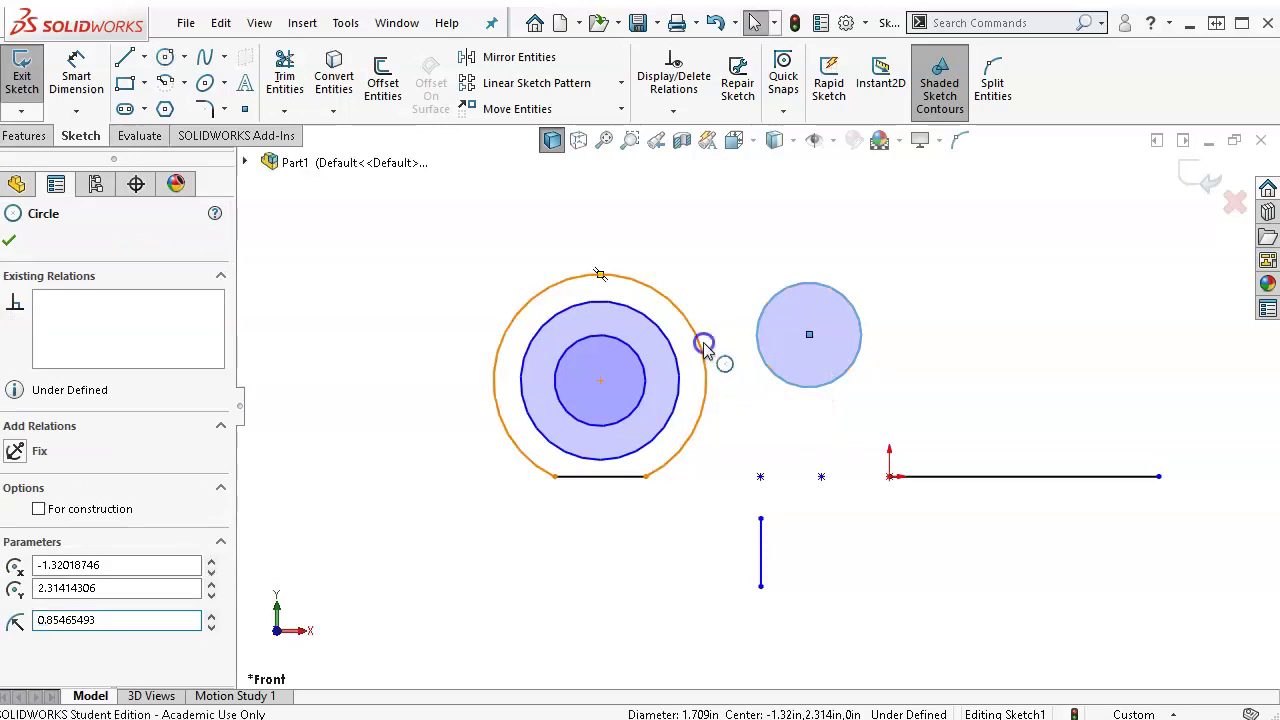
left_click(705, 349, "ctrl")
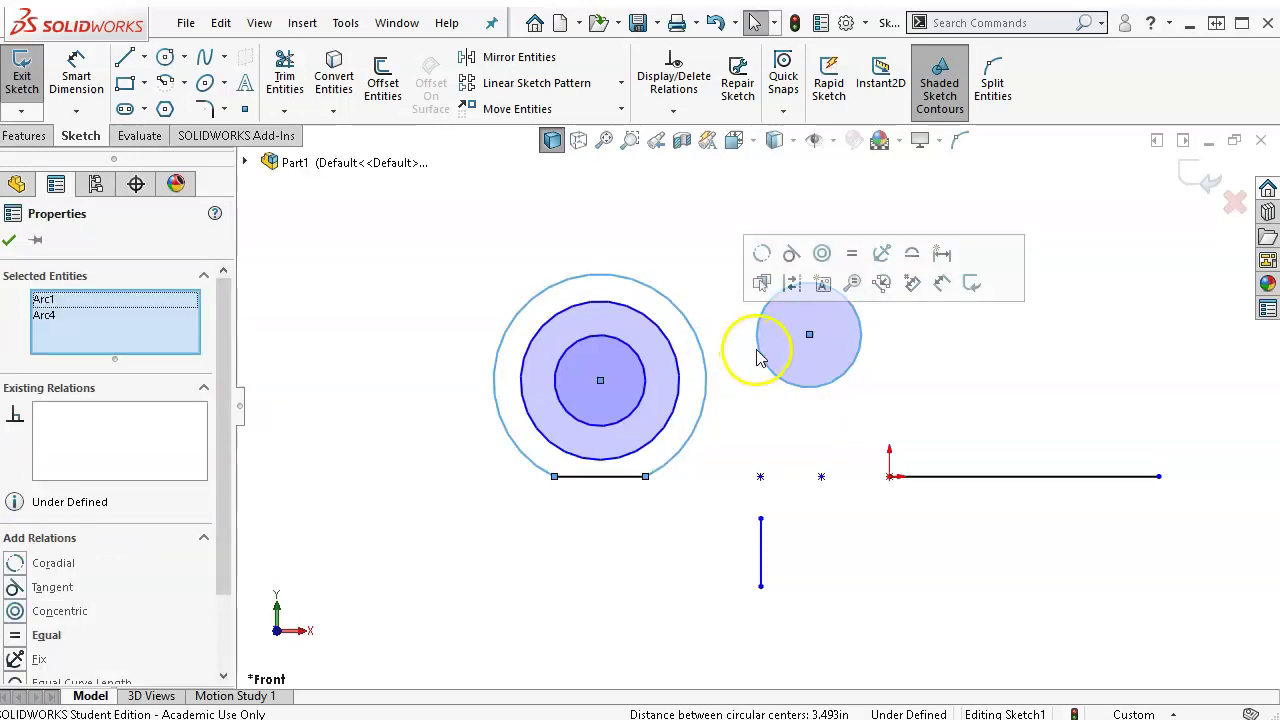
left_click(761, 255)
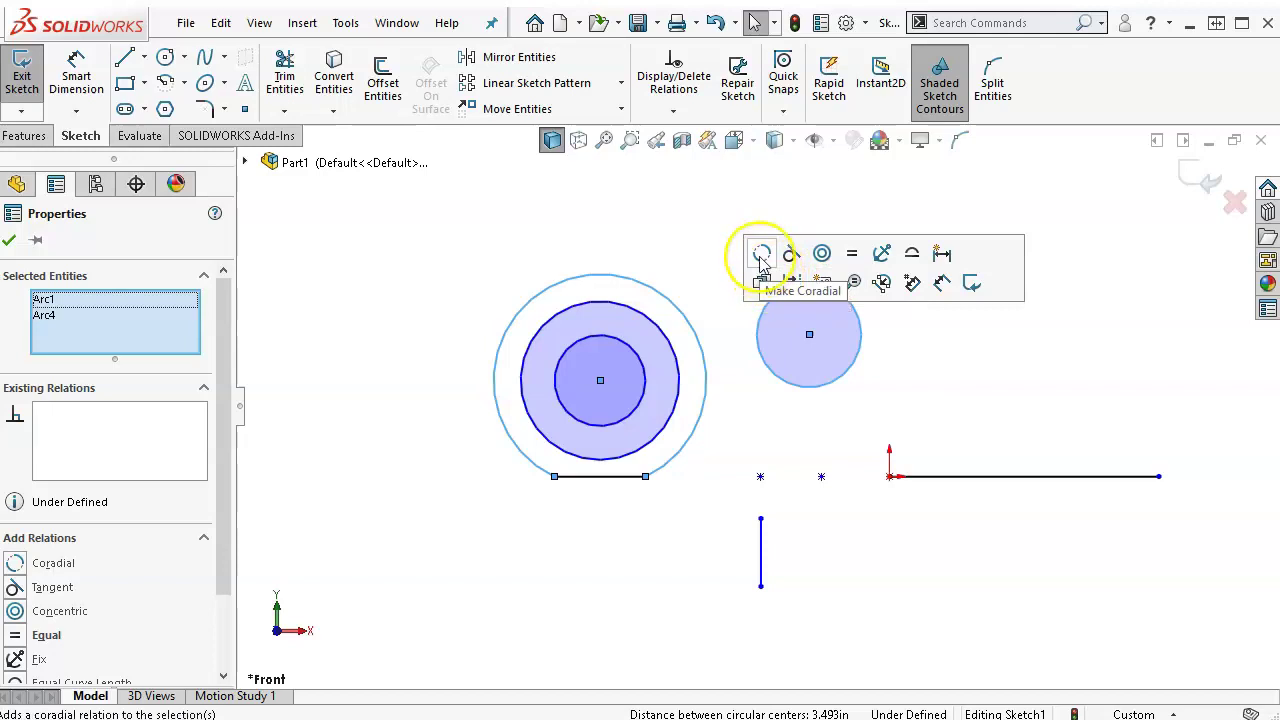
left_click(785, 257)
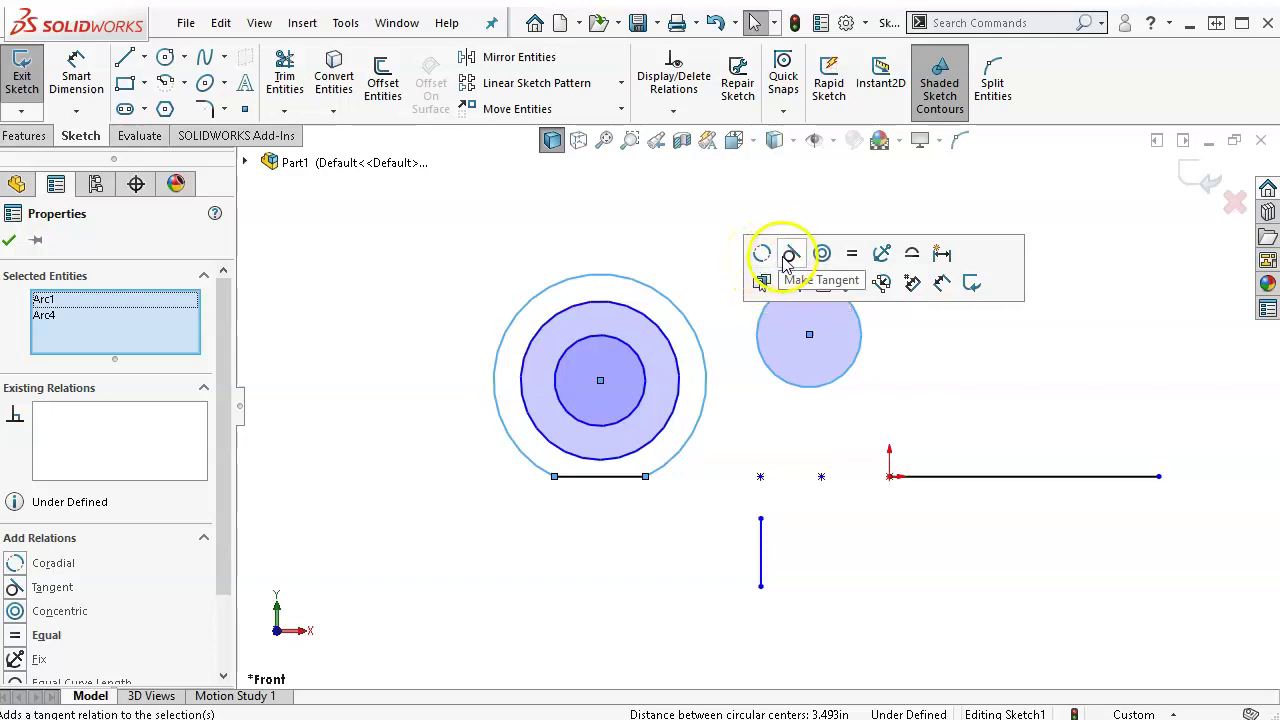
left_click(790, 258)
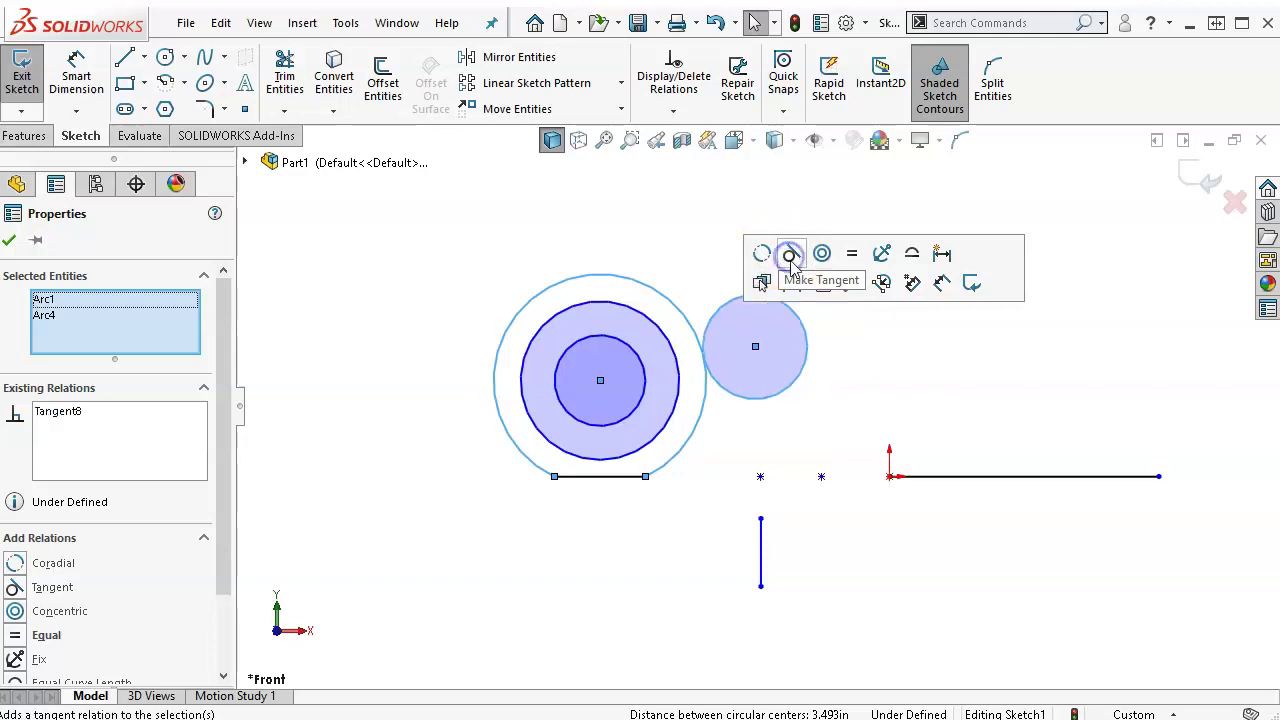
left_click(868, 428)
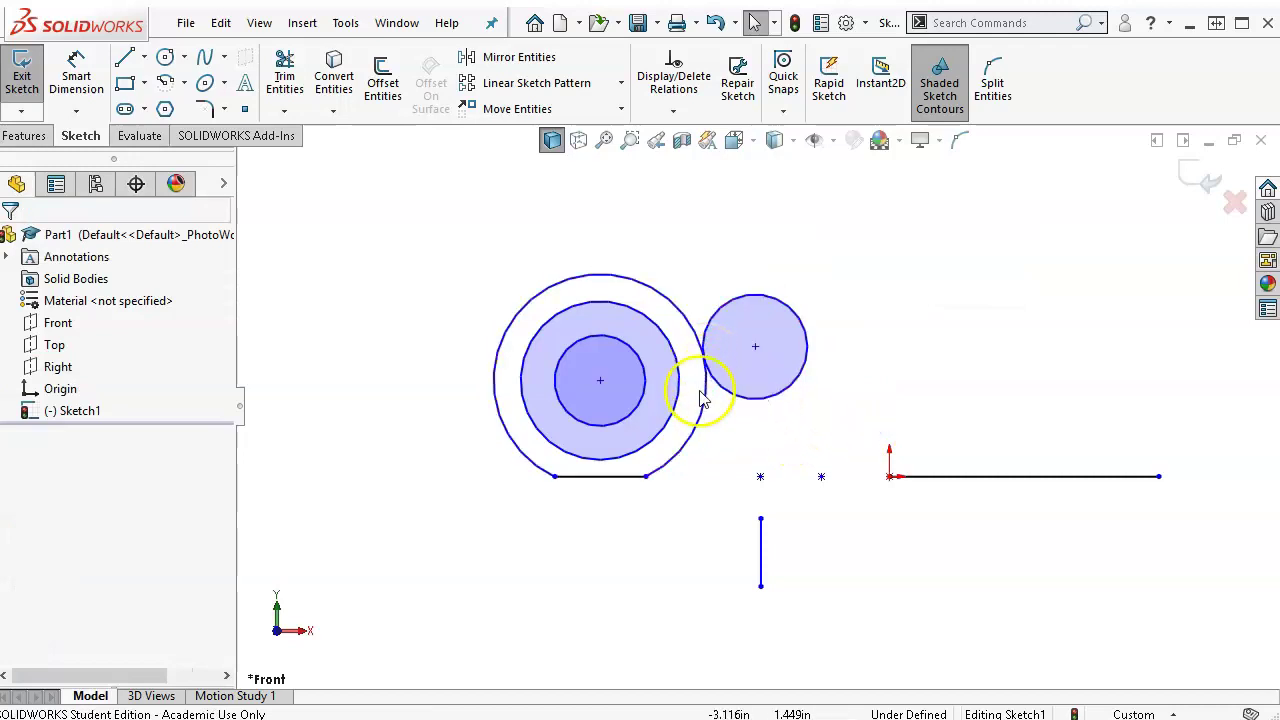
Make the right circle tangent to the horizontal line at the origin, and move its center to about X -1.12, Y 1.43 in
left_click(759, 399)
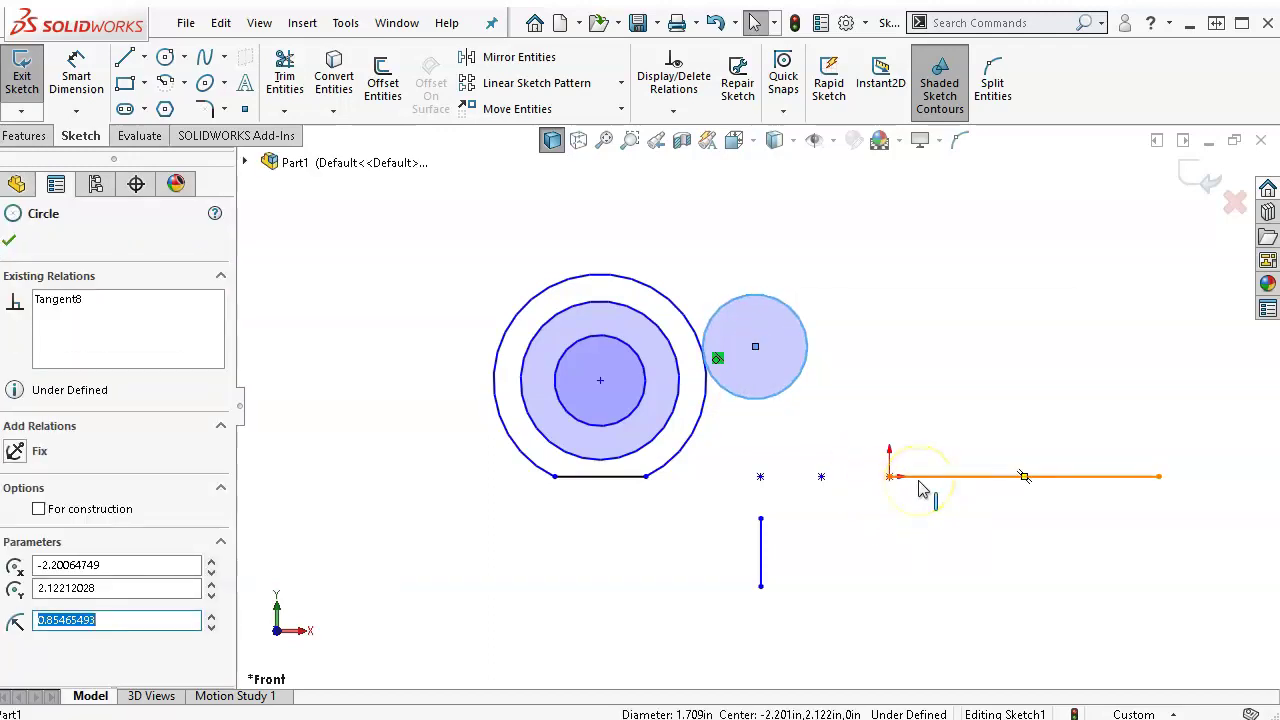
left_click(920, 480)
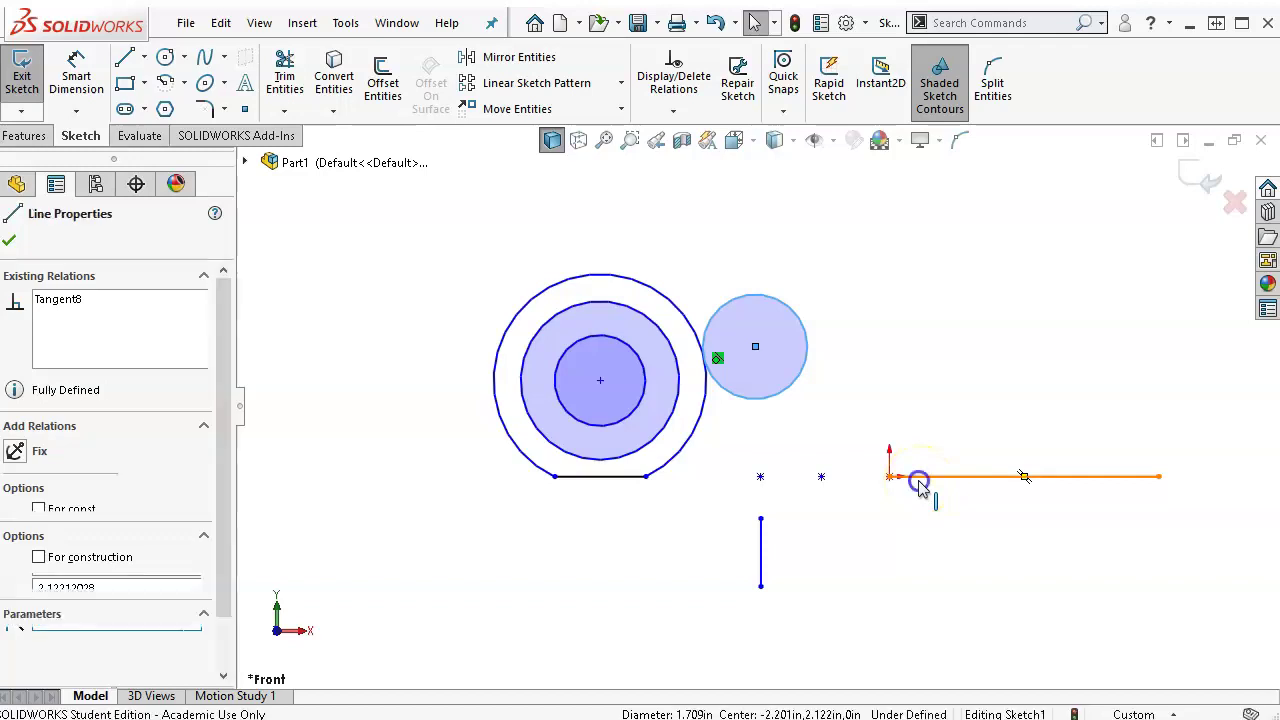
left_click(918, 480, "ctrl")
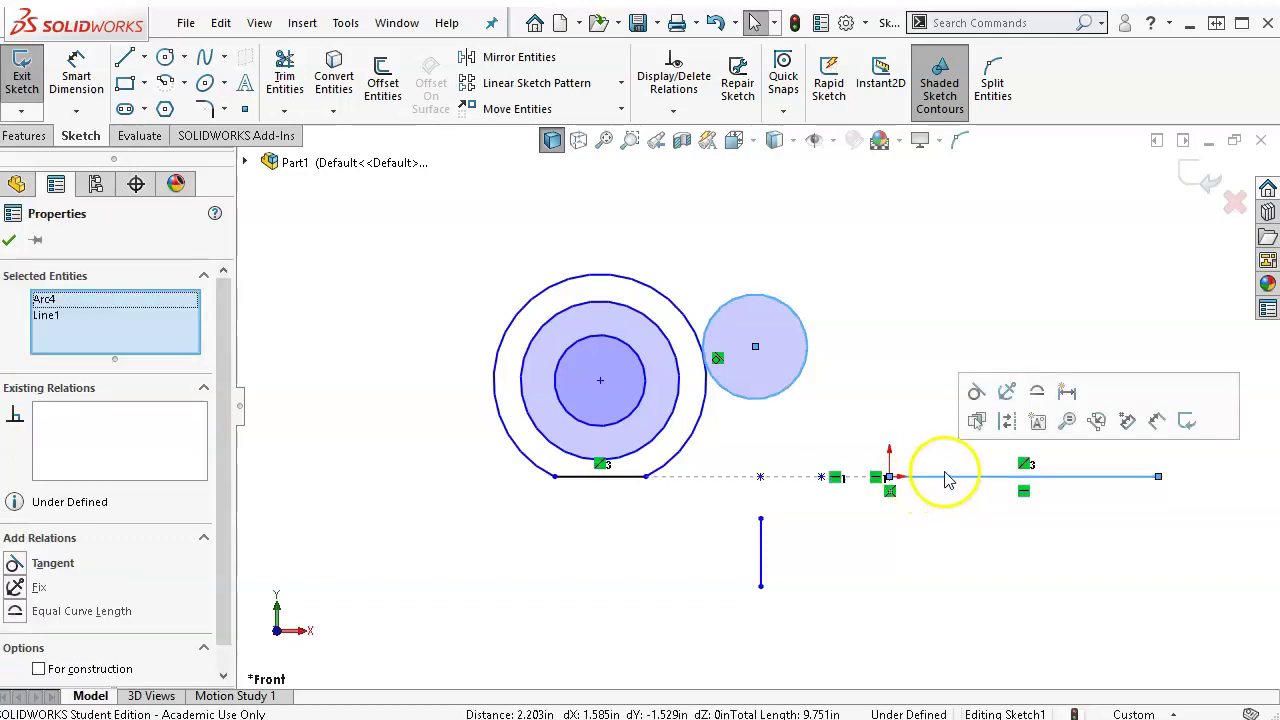
left_click(976, 392)
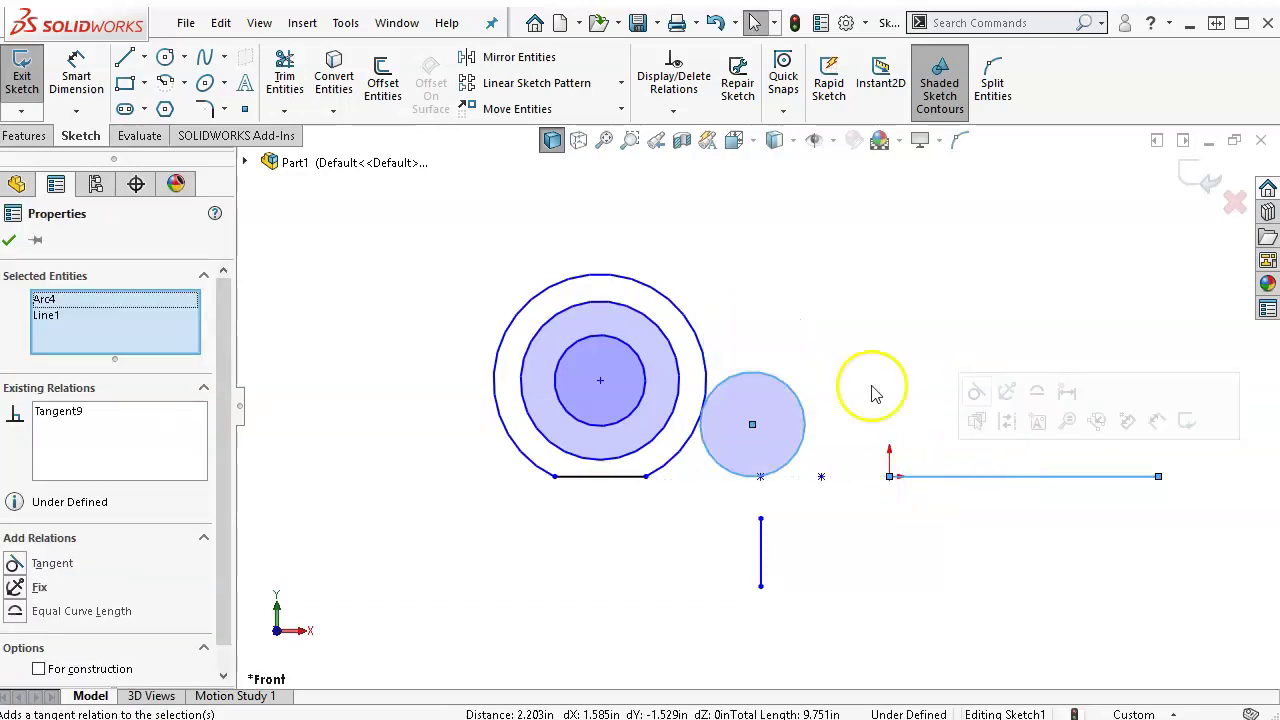
left_click(842, 412)
left_click_drag(752, 425, 821, 388)
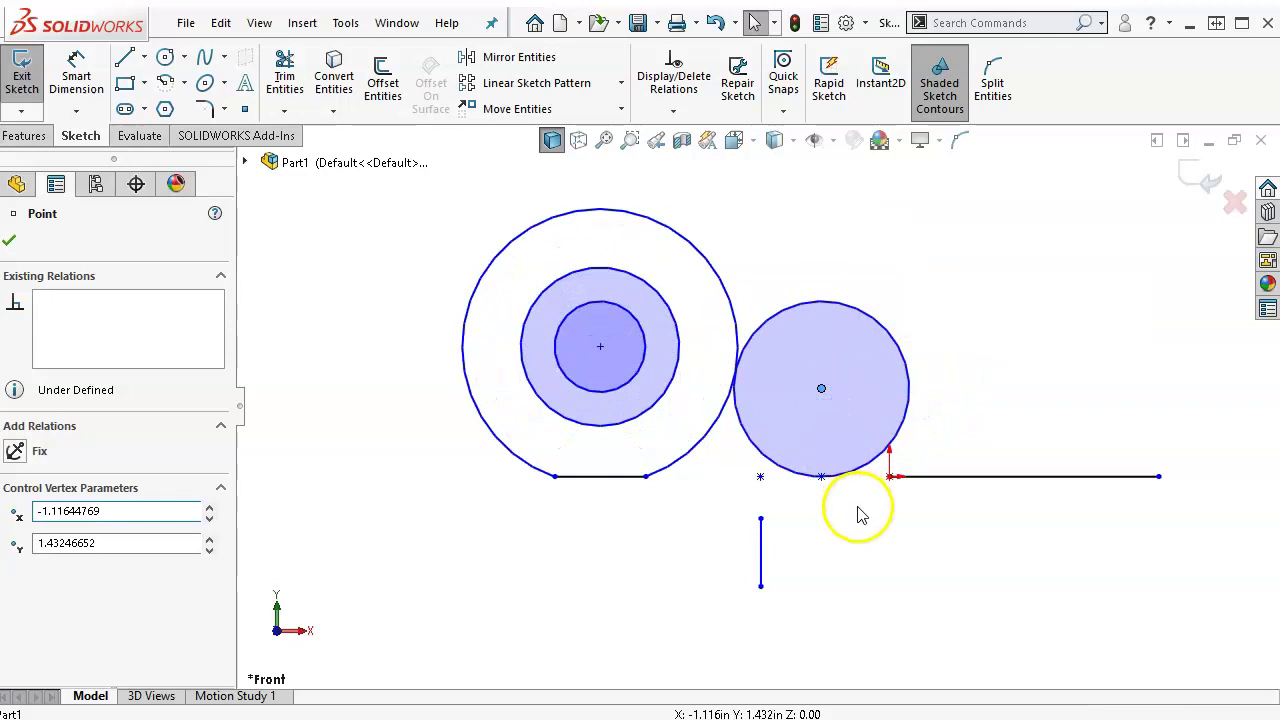
left_click(857, 509)
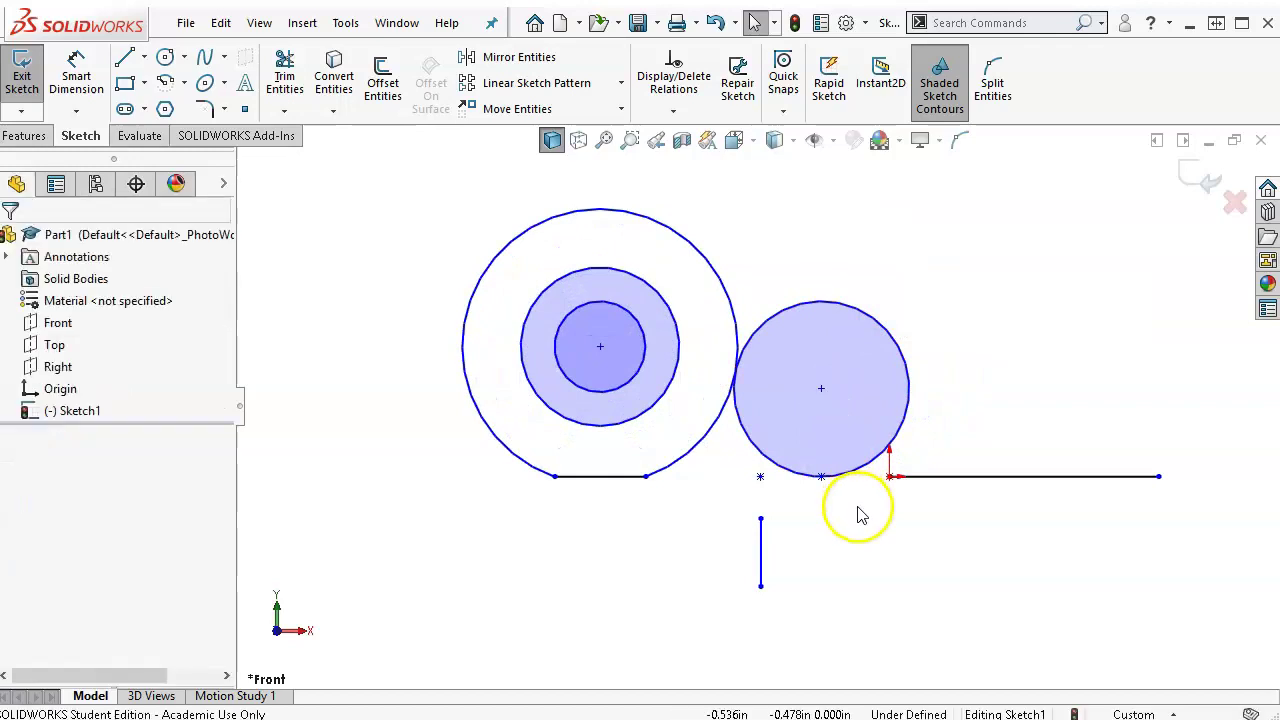
Sketch two connected tangent arcs from the horizontal line's free end, the first ending at about X 5.47, Y 1.17 in, the second curving back above the line
left_click(185, 84)
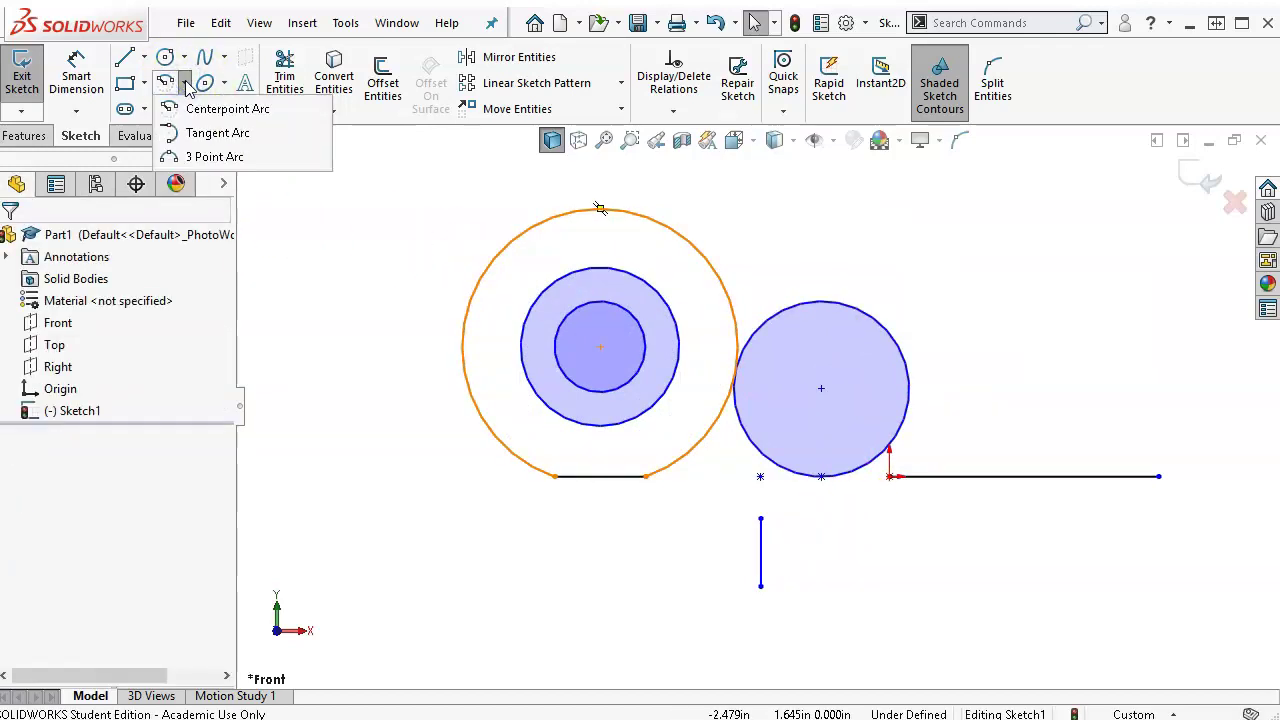
left_click(195, 134)
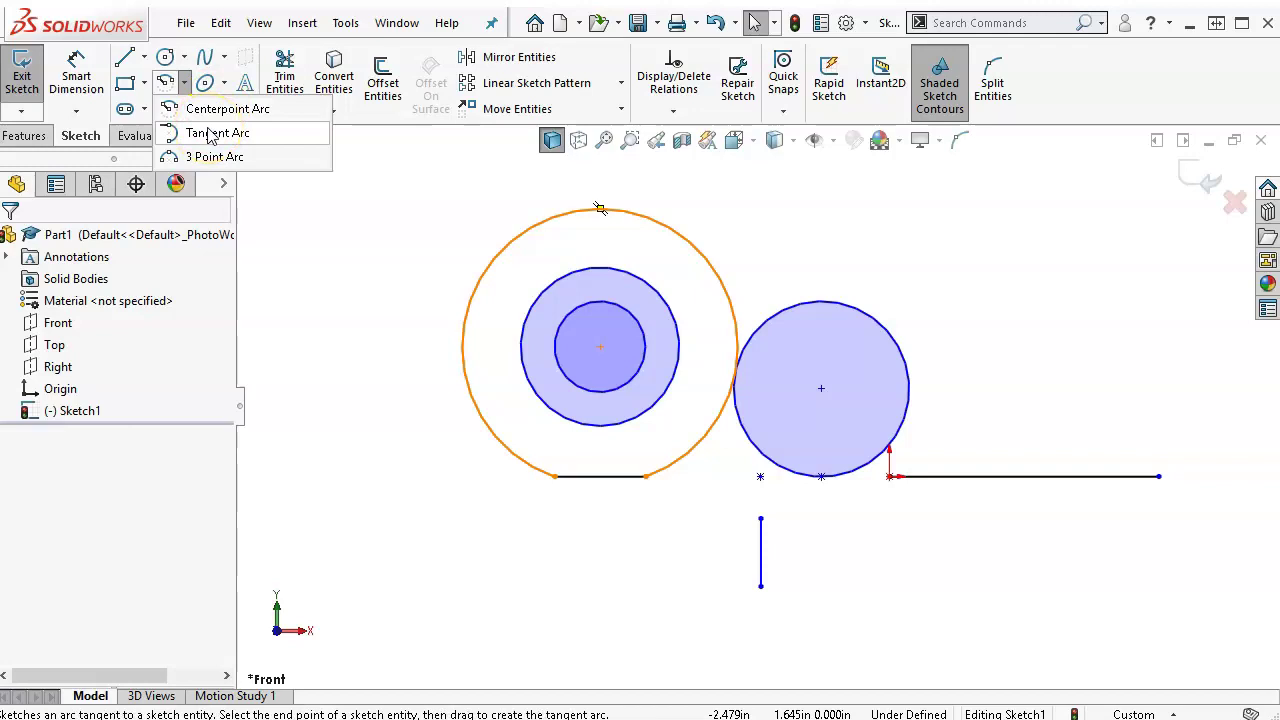
left_click(211, 137)
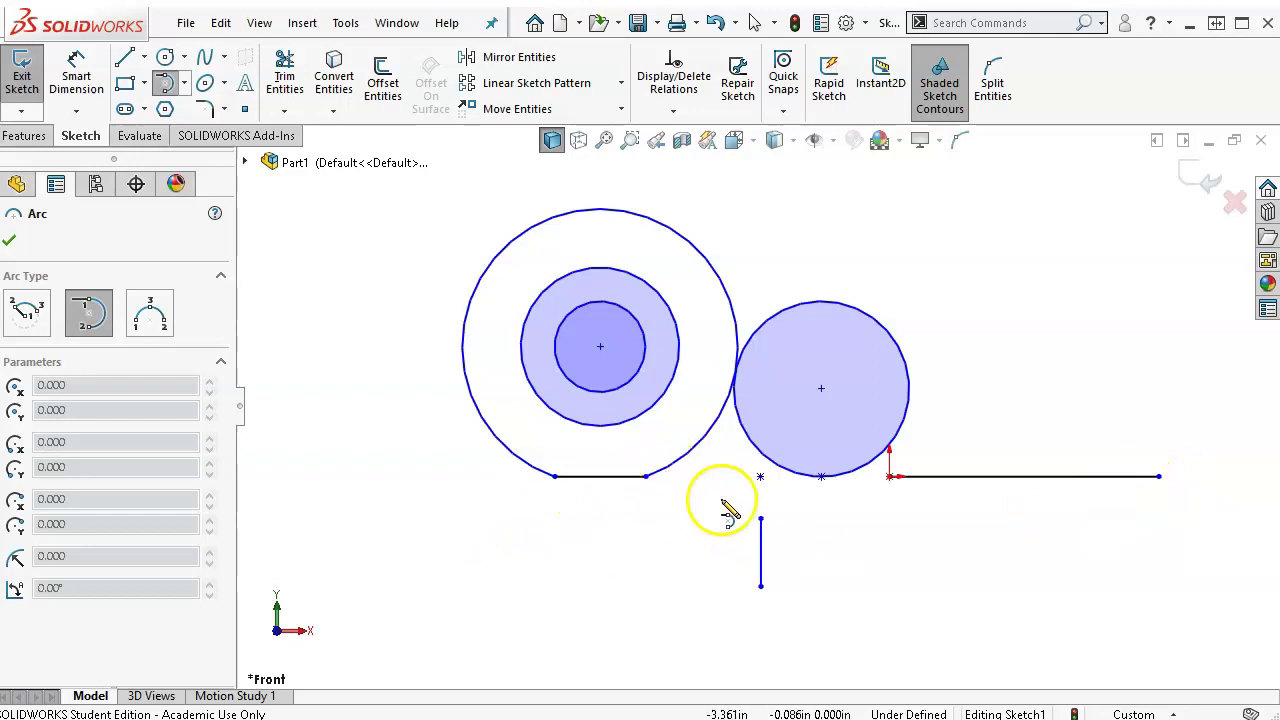
left_click(1160, 477)
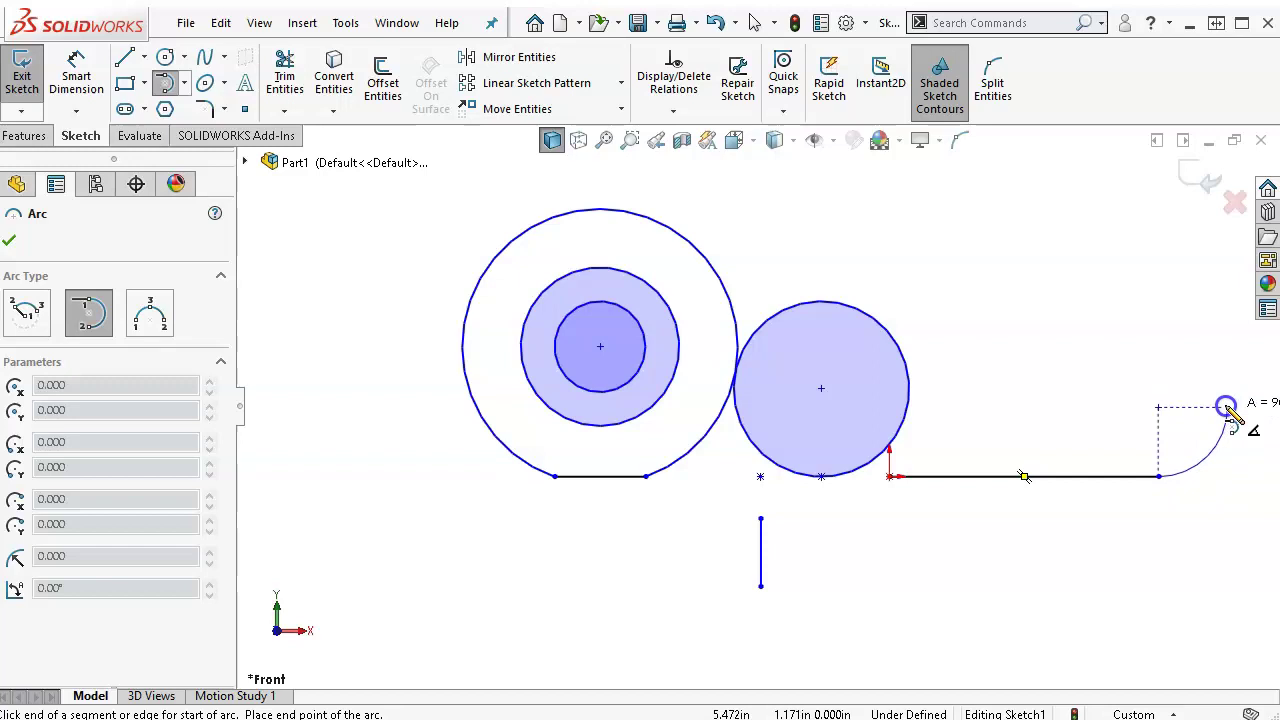
left_click(1227, 408)
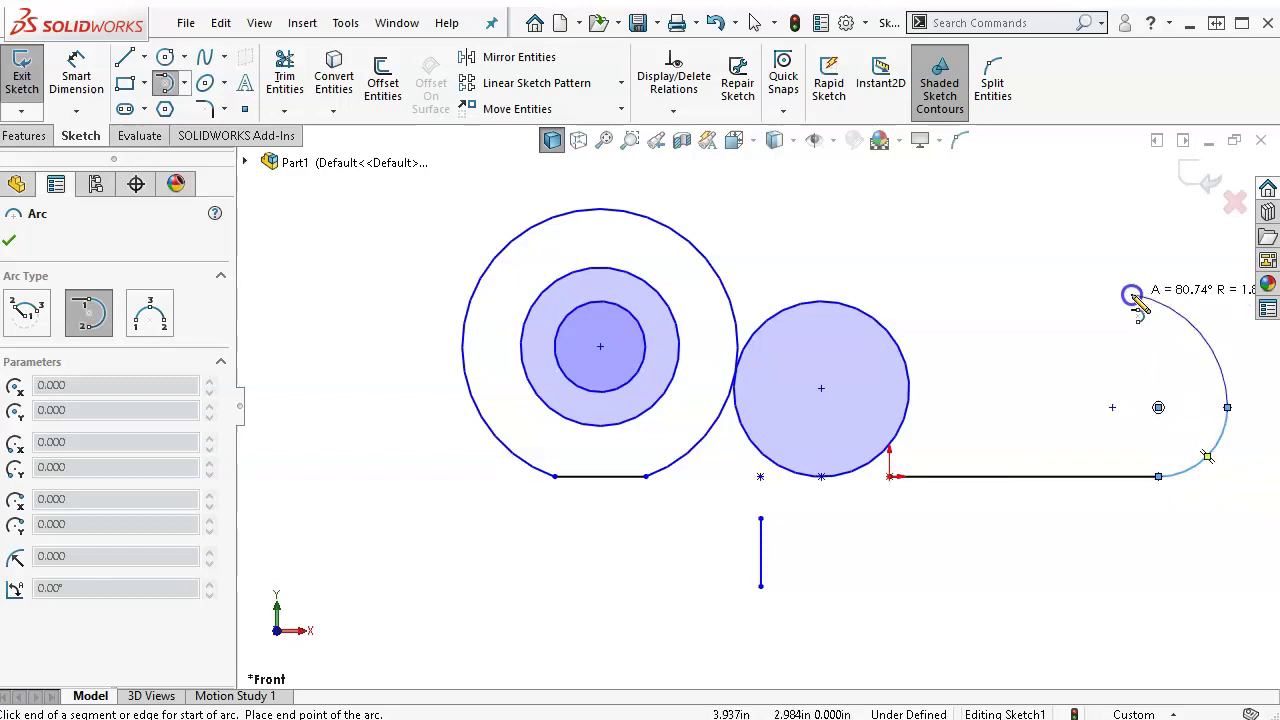
left_click(1081, 263)
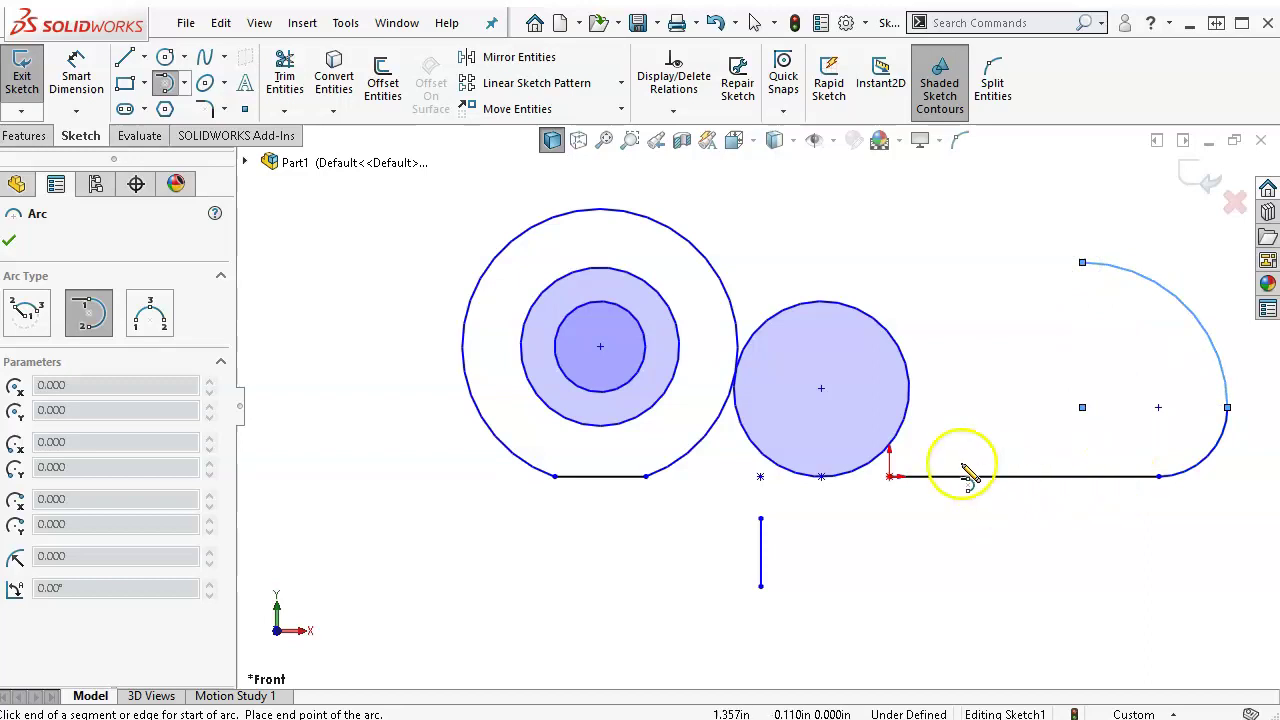
Sketch a connected horizontal line, tangent arc of about 1.06 in radius, short vertical line and second tangent arc, starting below the large arc
left_click(123, 60)
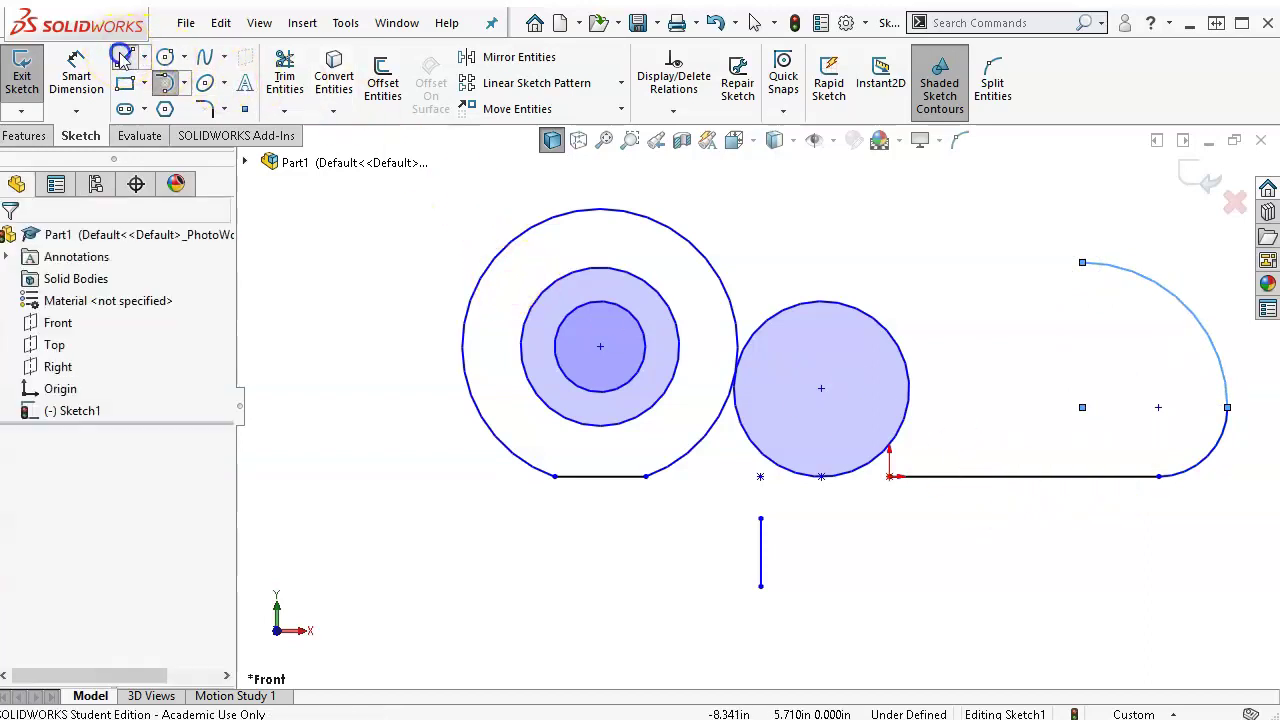
left_click(402, 599)
left_click(568, 599)
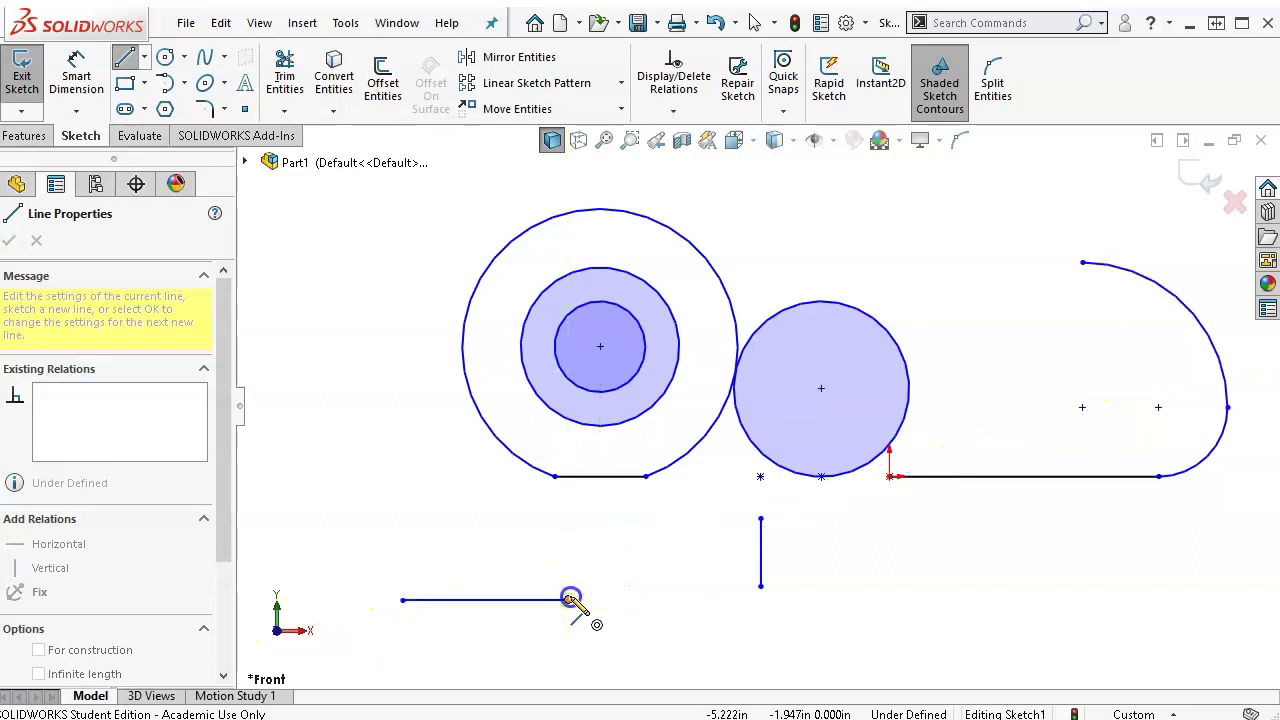
left_click(633, 535)
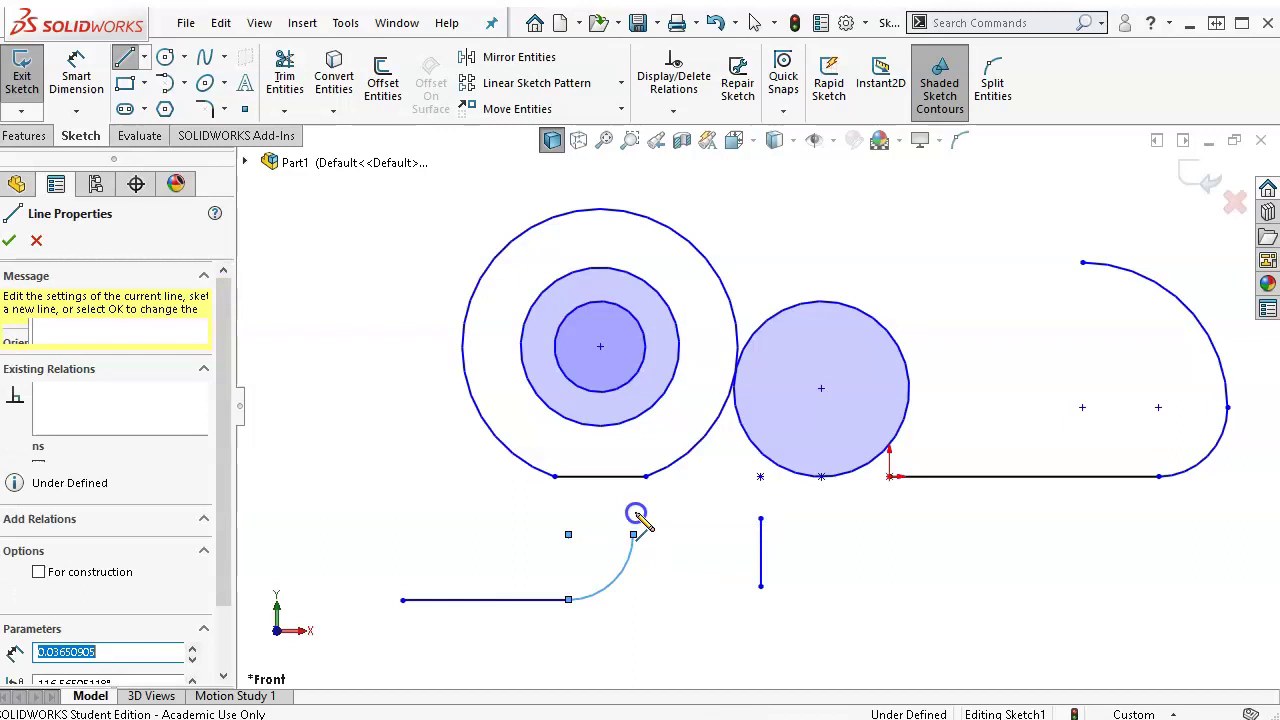
left_click(633, 489)
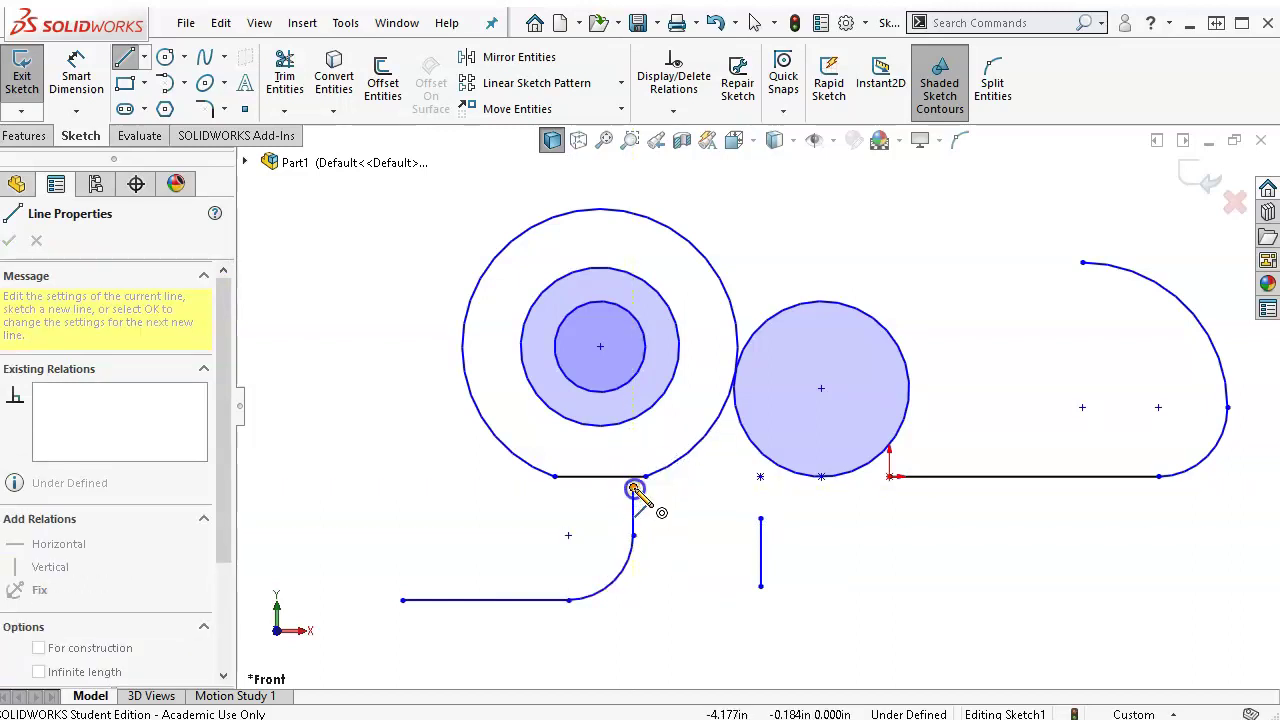
left_click(690, 408)
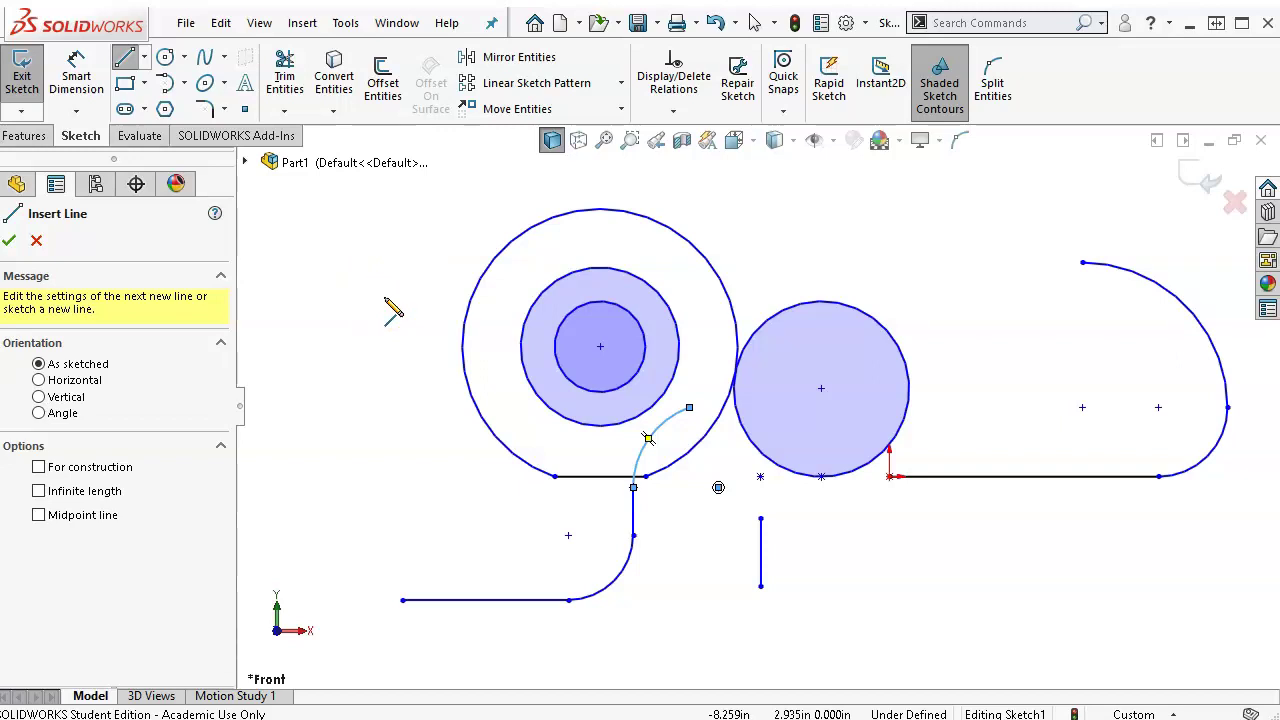
left_click(354, 295)
left_click(126, 60)
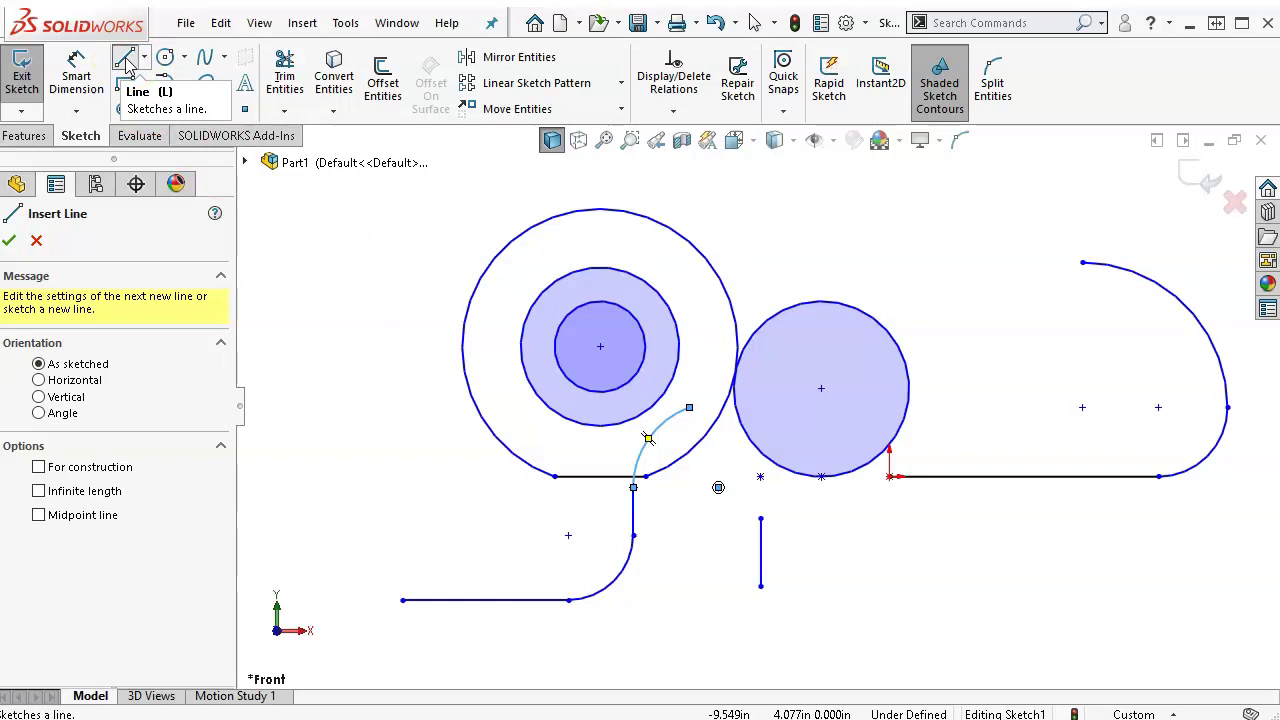
left_click(126, 60)
left_click(362, 338)
left_click(349, 325)
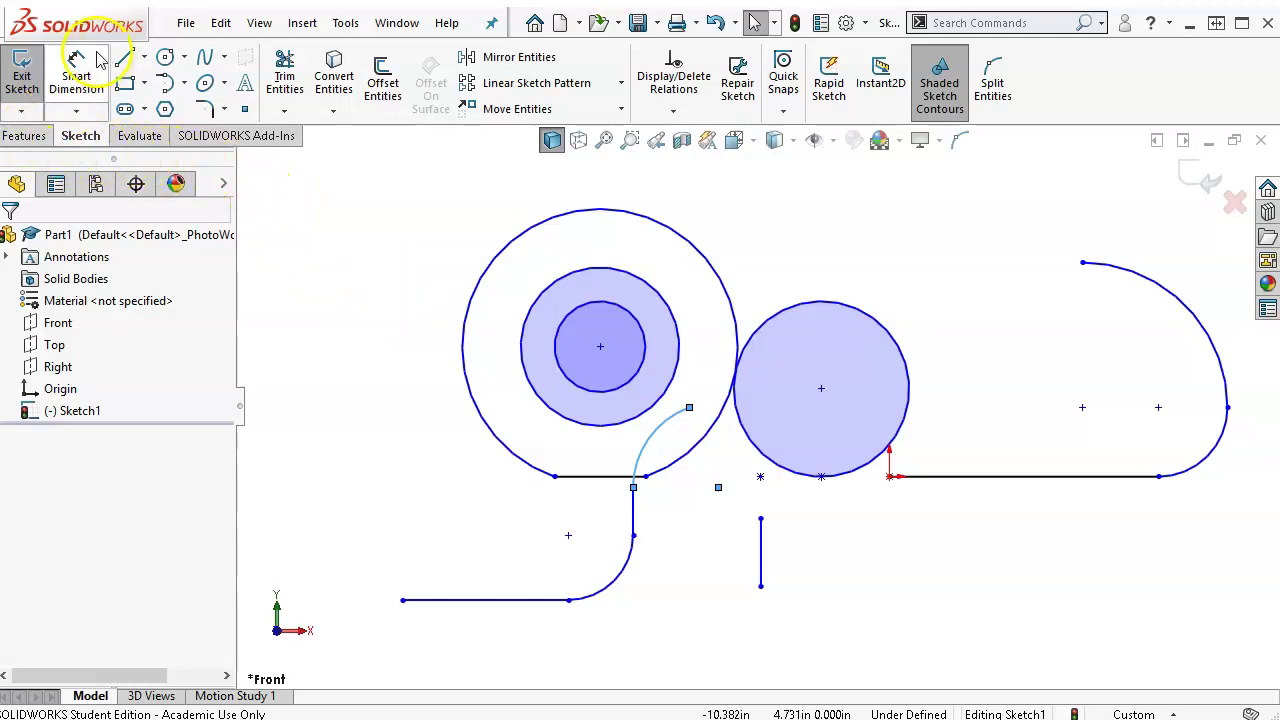
Set the length of the horizontal line starting at the origin to 5 in
left_click(1009, 476)
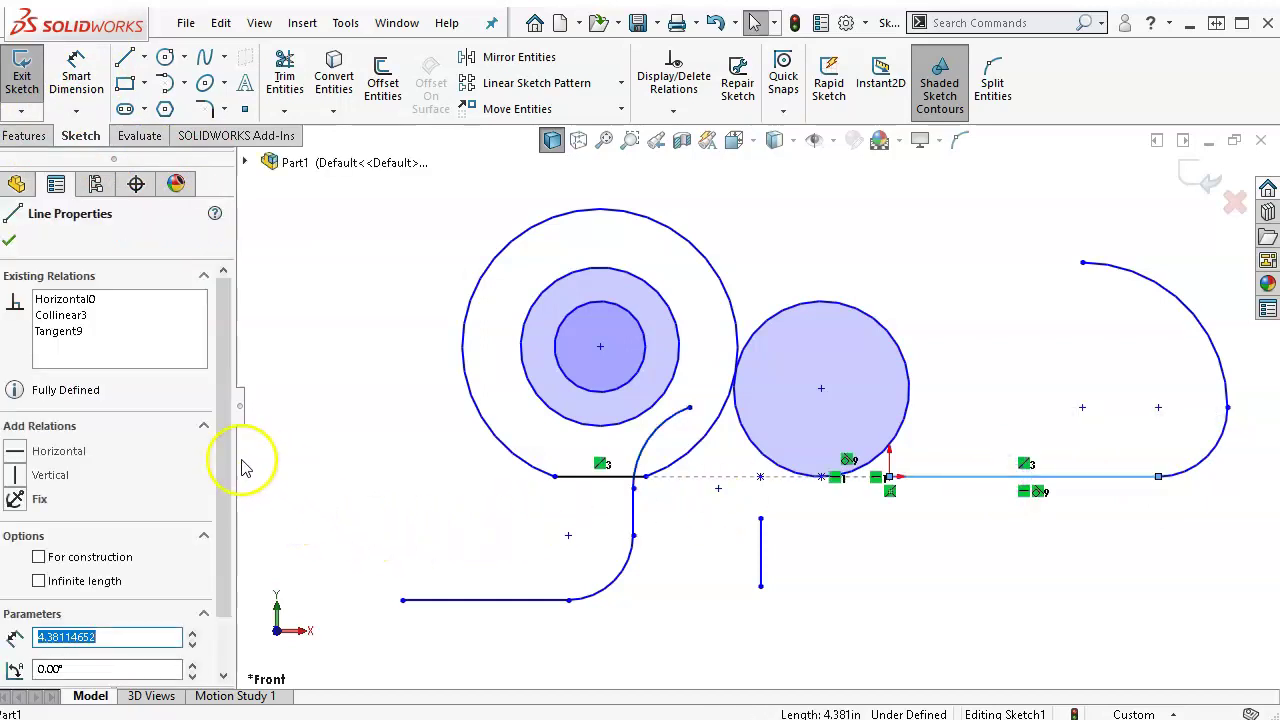
left_click_drag(222, 477, 222, 537)
left_click(66, 574)
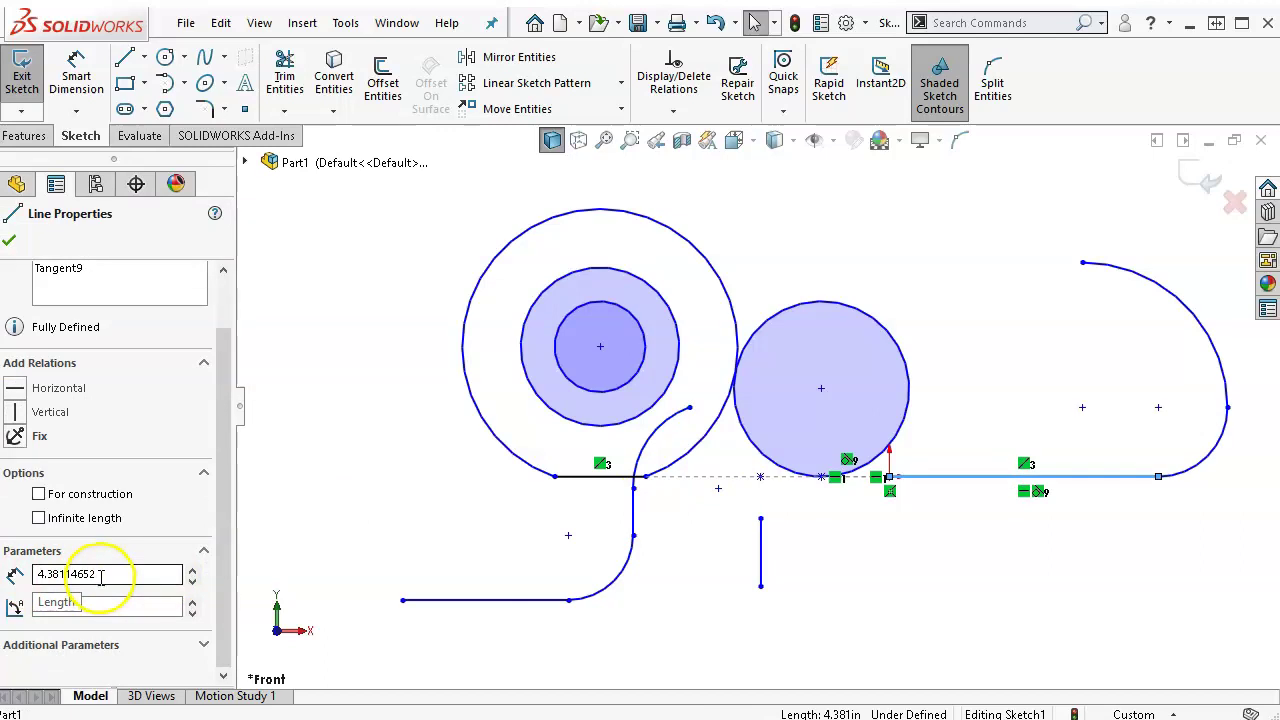
left_click_drag(106, 574, 44, 574)
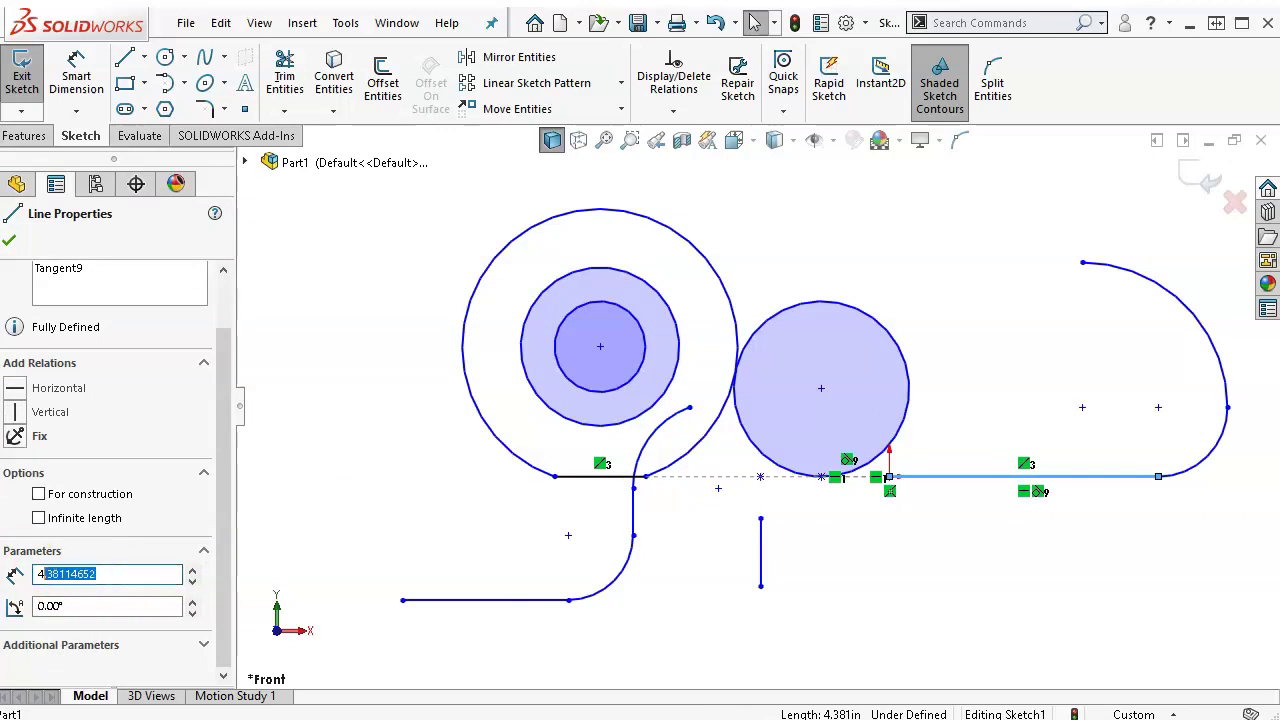
type("5")
key("Return")
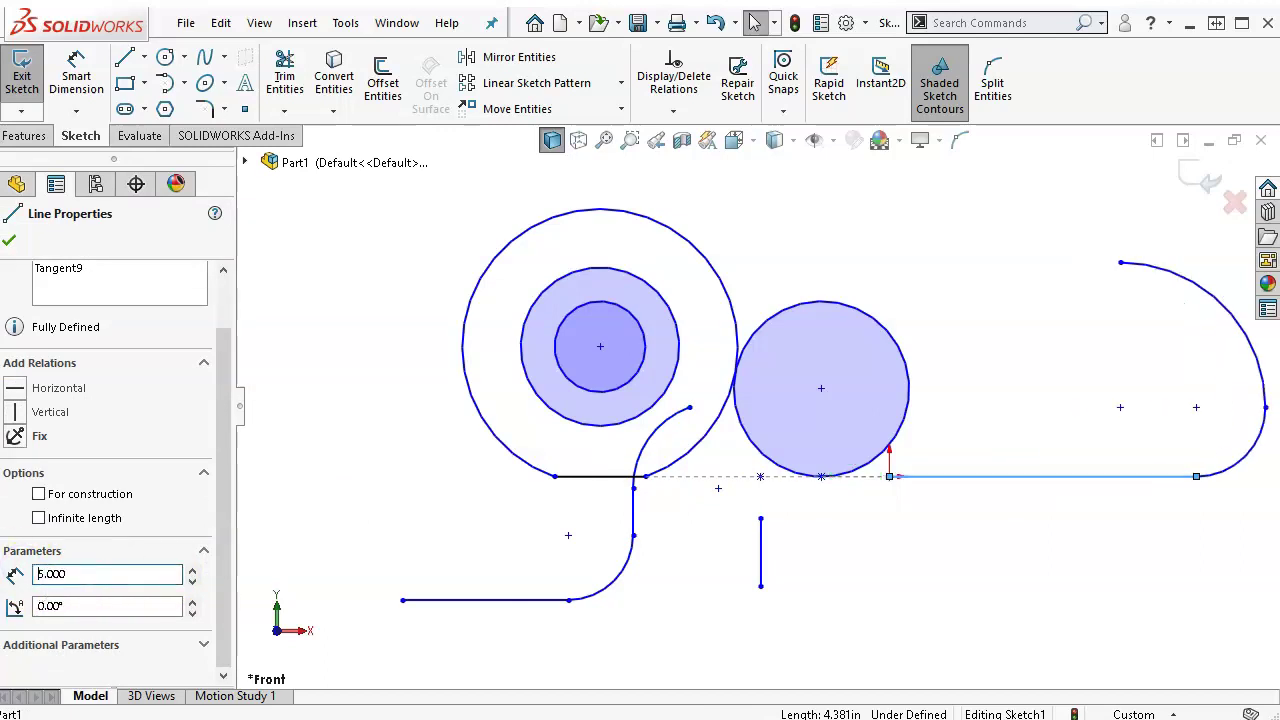
left_click(964, 568)
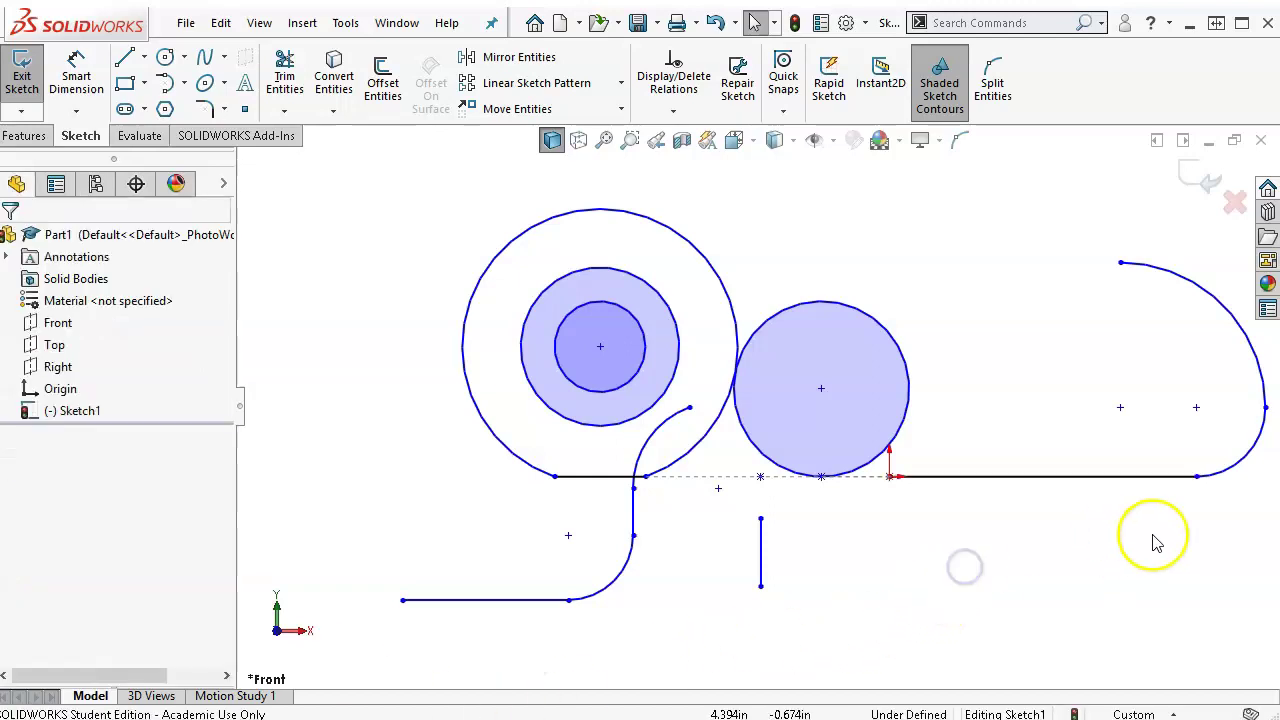
Move the horizontal line's free endpoint to about X 3.76, Y 0 in and add a tangent relation between the line and its adjoining arc
left_click_drag(1192, 478, 1121, 455)
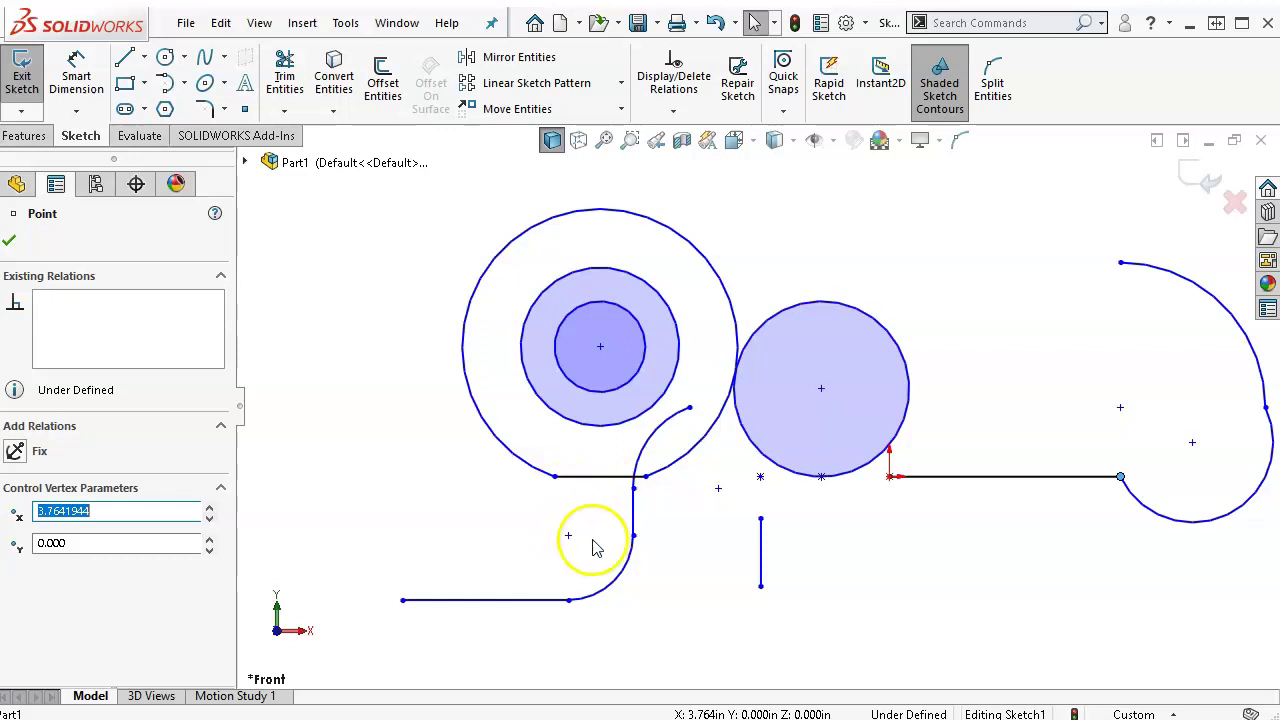
left_click(635, 588)
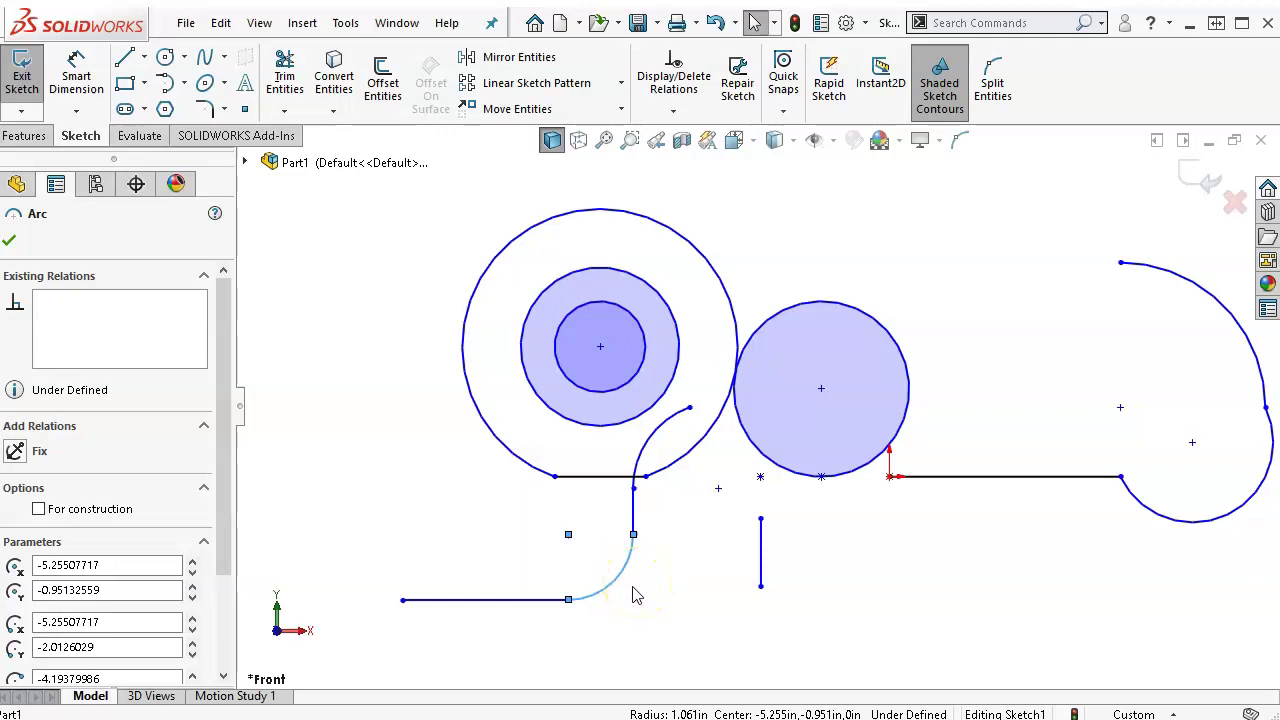
left_click(1110, 478)
left_click(1155, 518, "ctrl")
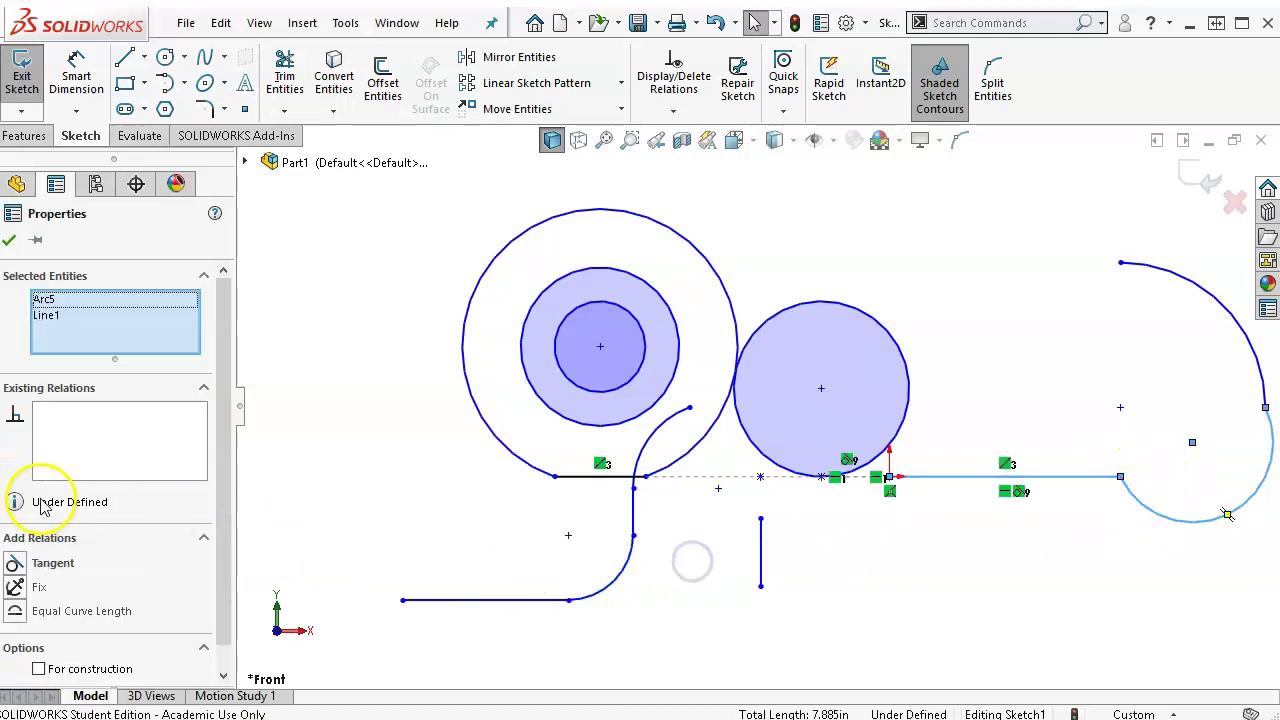
left_click(22, 563)
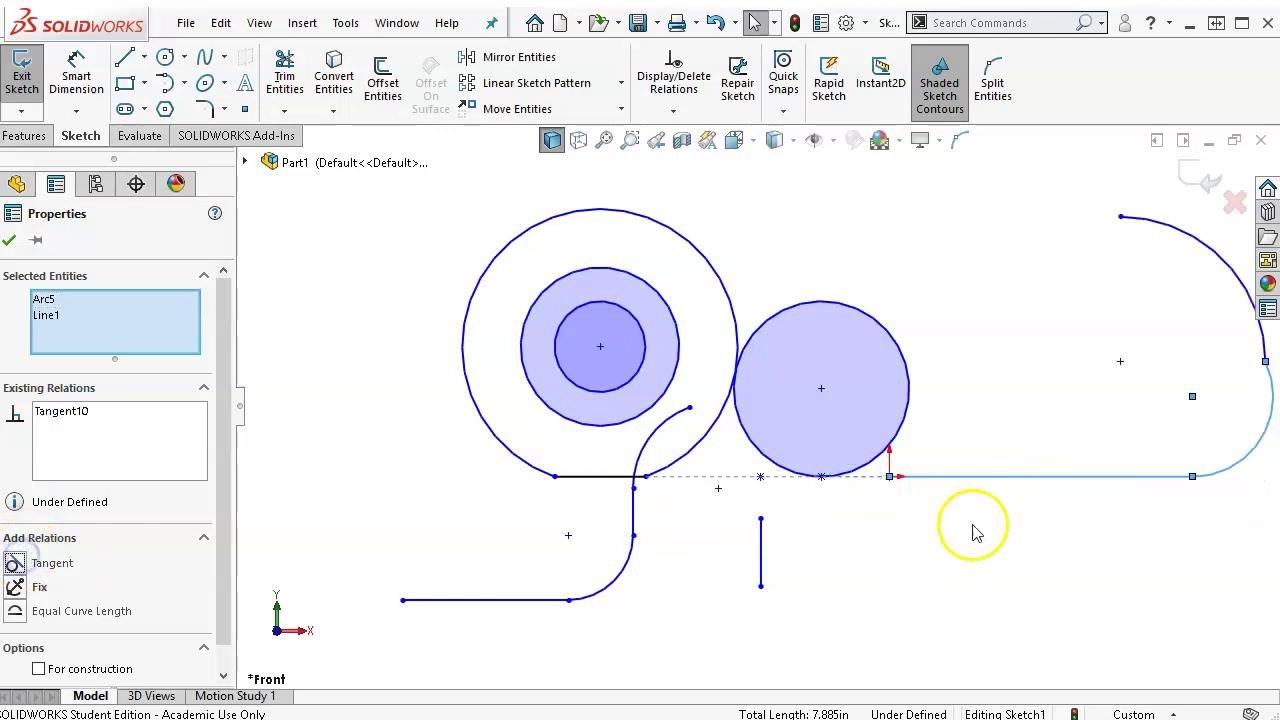
left_click(1123, 499)
Add a tangent relation between the two connected arcs beyond the free end of the origin line
key("f")
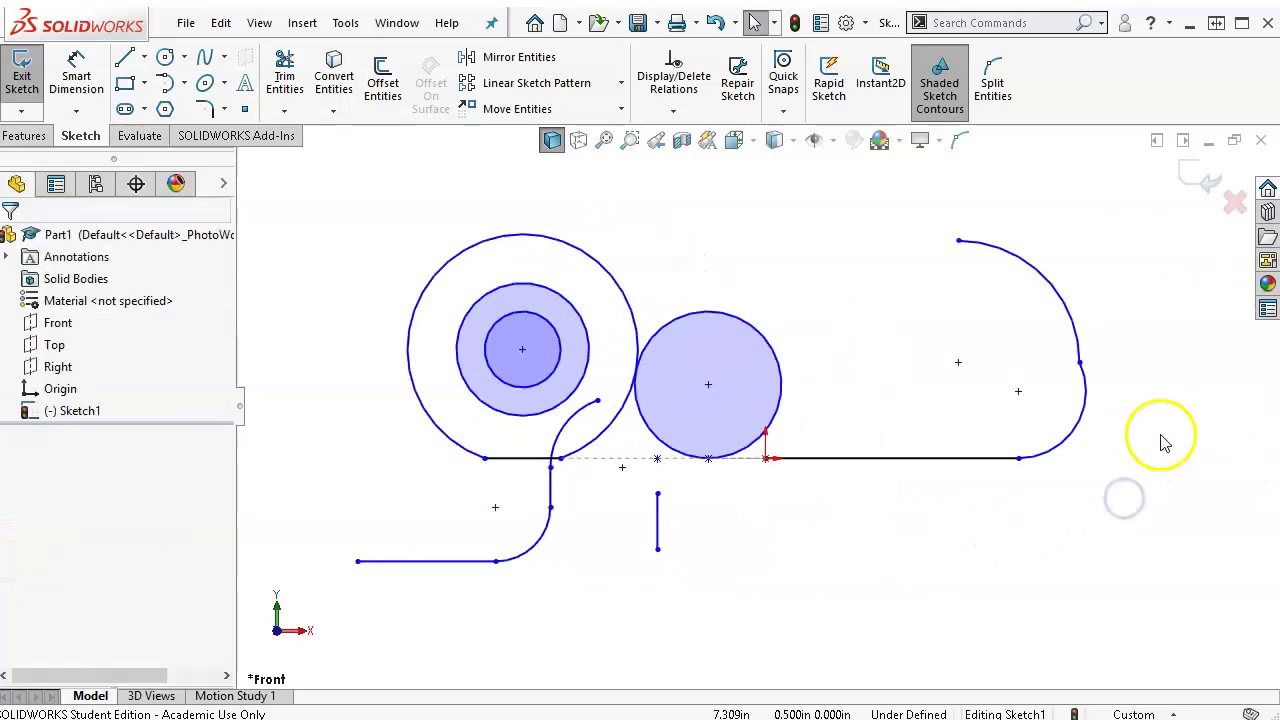
left_click(1086, 414)
left_click(1050, 338, "ctrl")
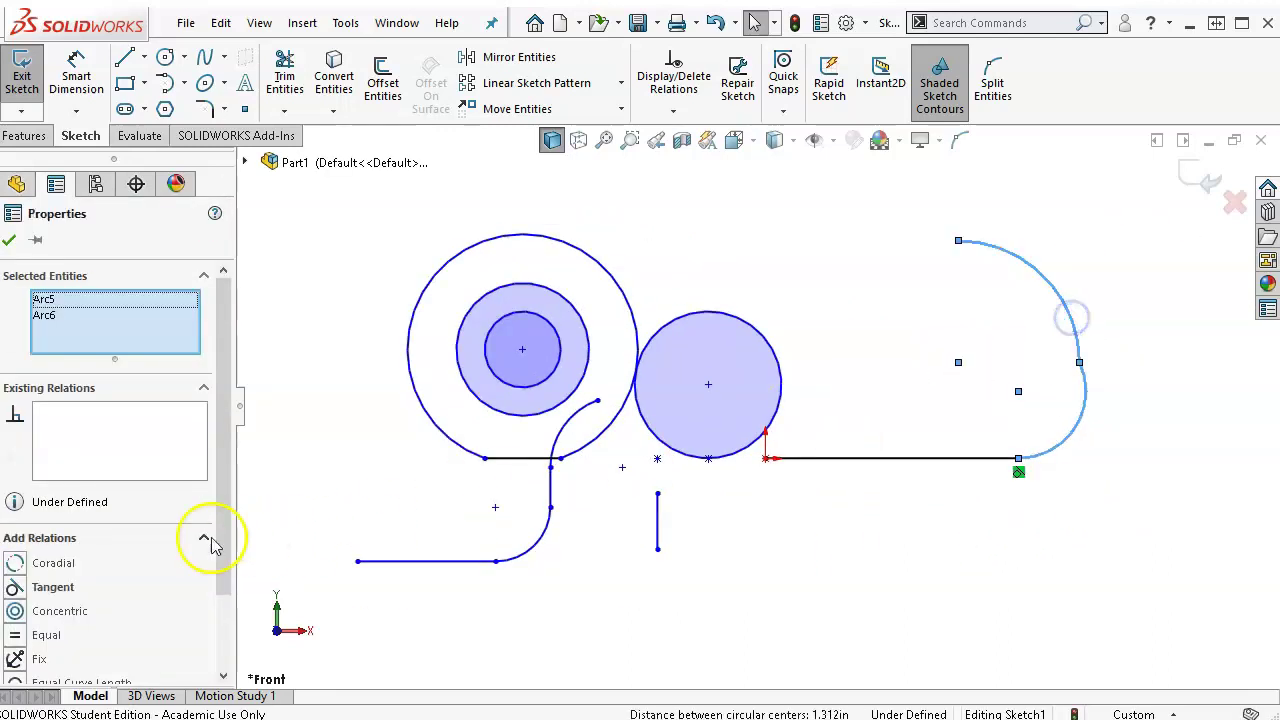
left_click(18, 587)
left_click(832, 565)
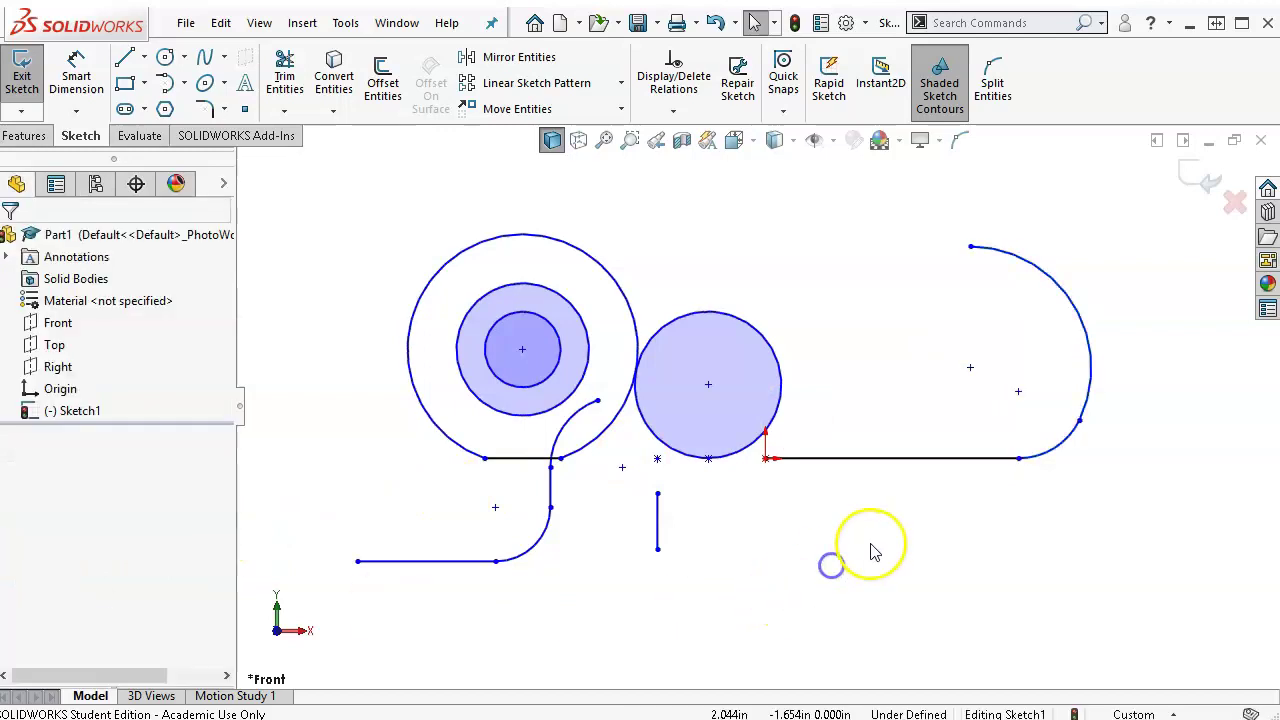
Inspect the relations on the smaller arc joining the horizontal line to the larger arc
scroll(966, 369, "down", 2)
scroll(966, 369, "down", 1)
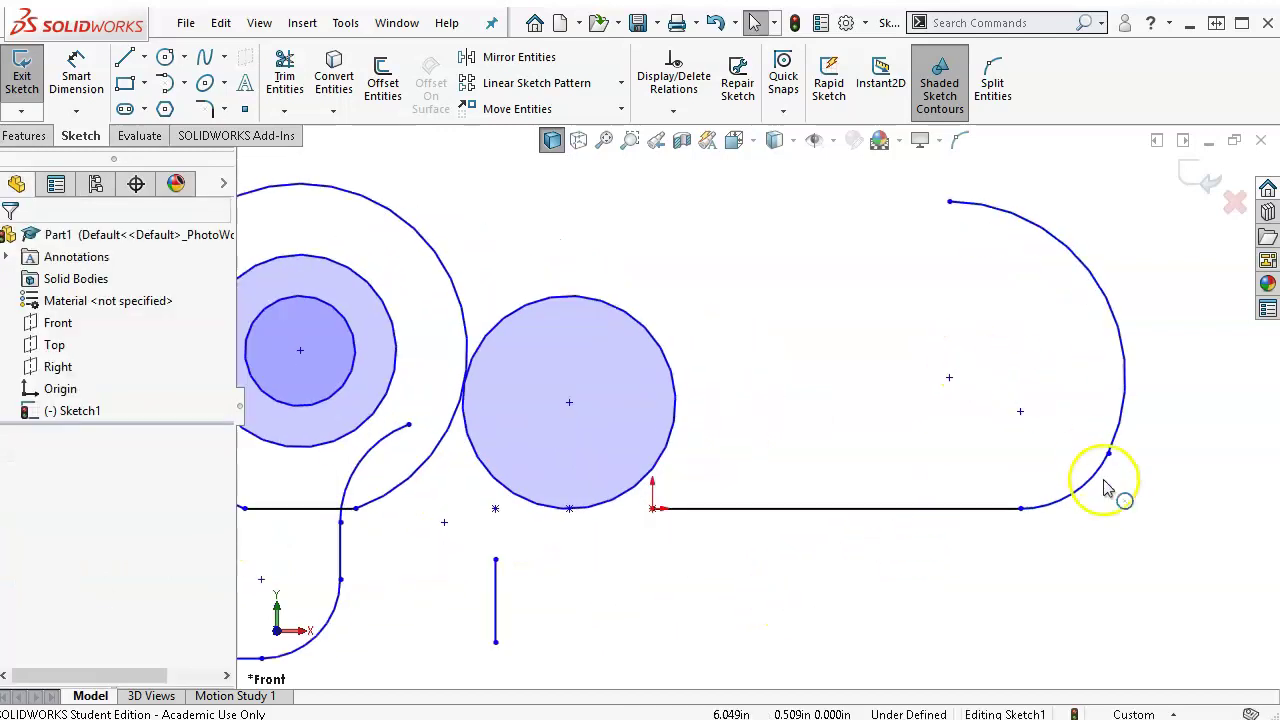
left_click(1069, 500)
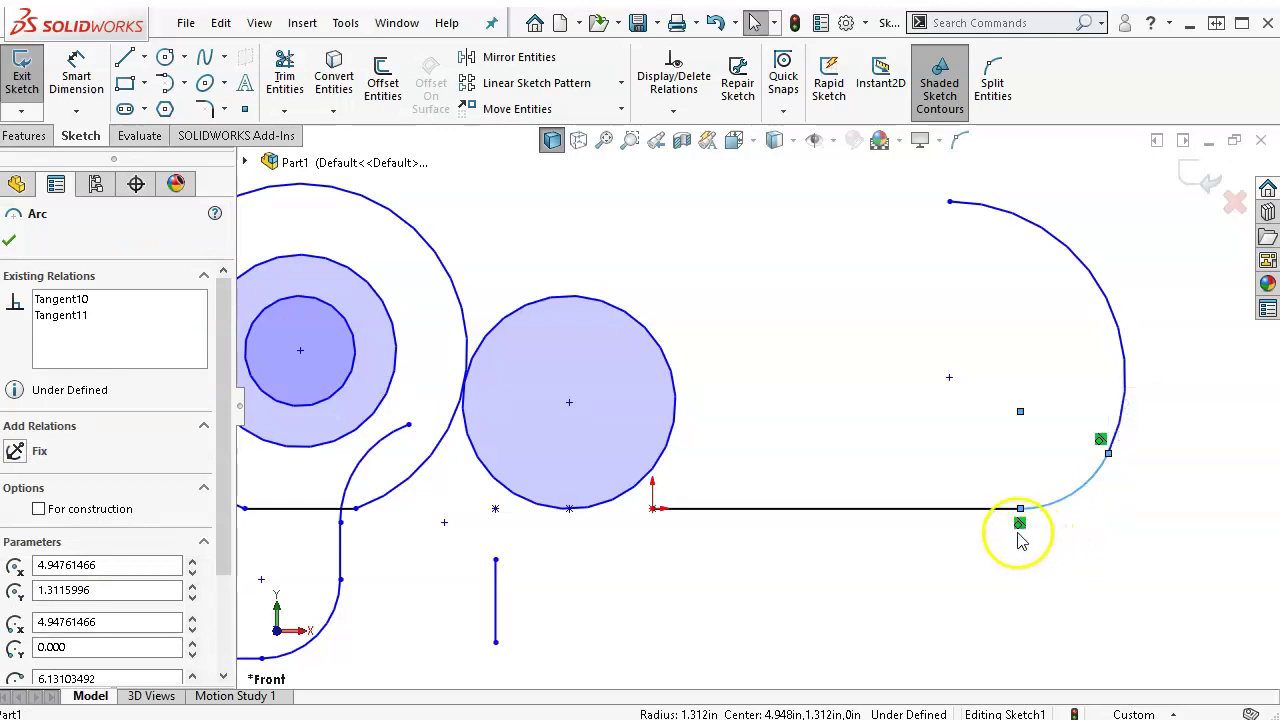
scroll(790, 590, "up", 4)
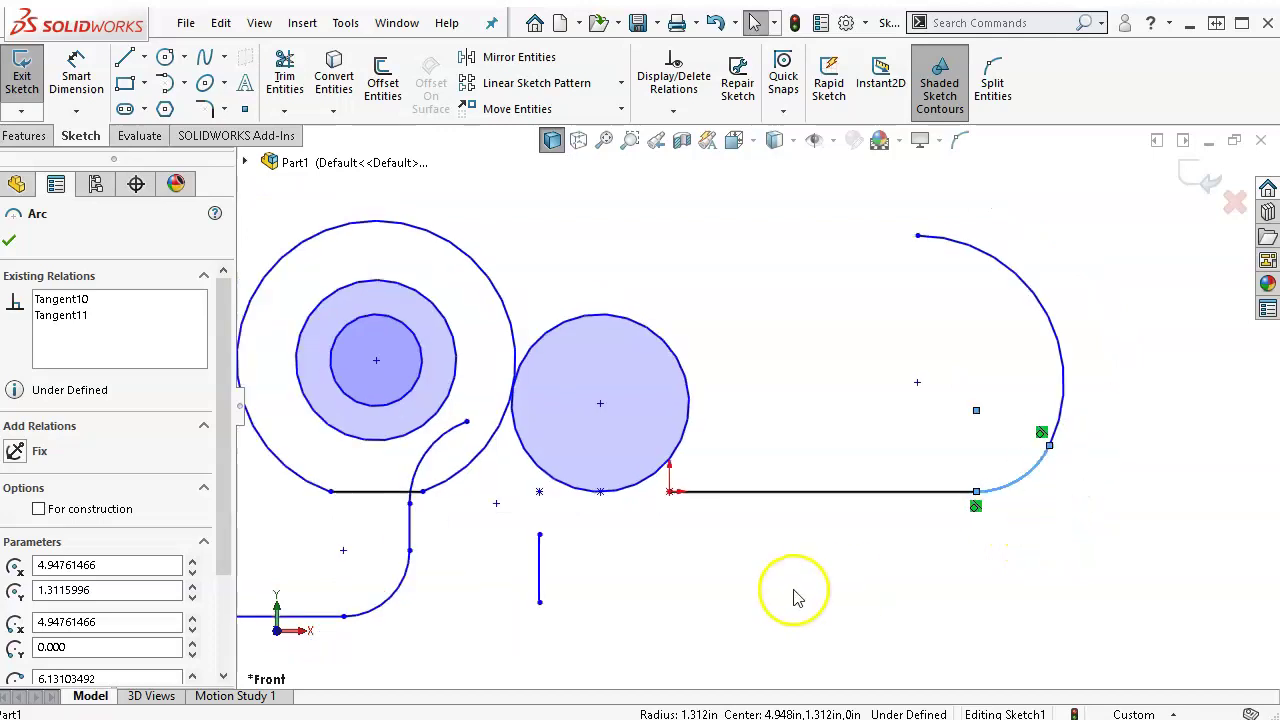
scroll(706, 401, "up", 2)
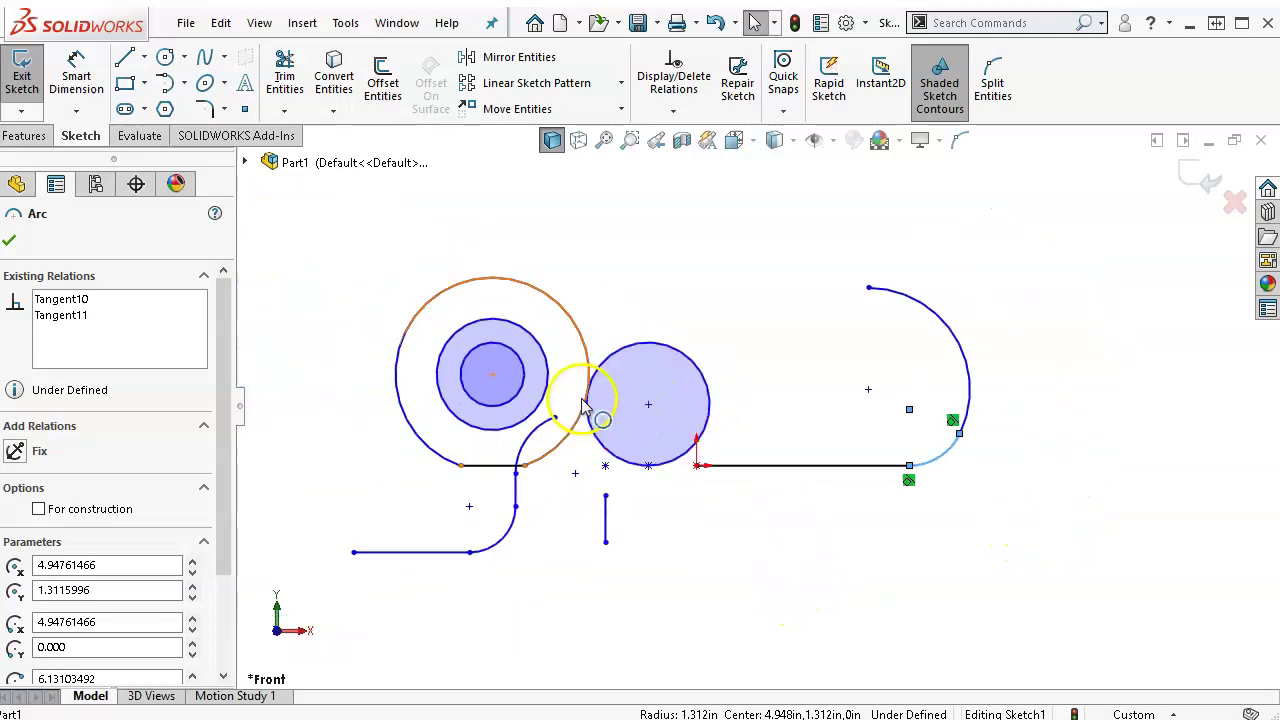
Display the sketch relations in the graphics area to review them across the whole sketch, and hide them again
scroll(589, 409, "down", 2)
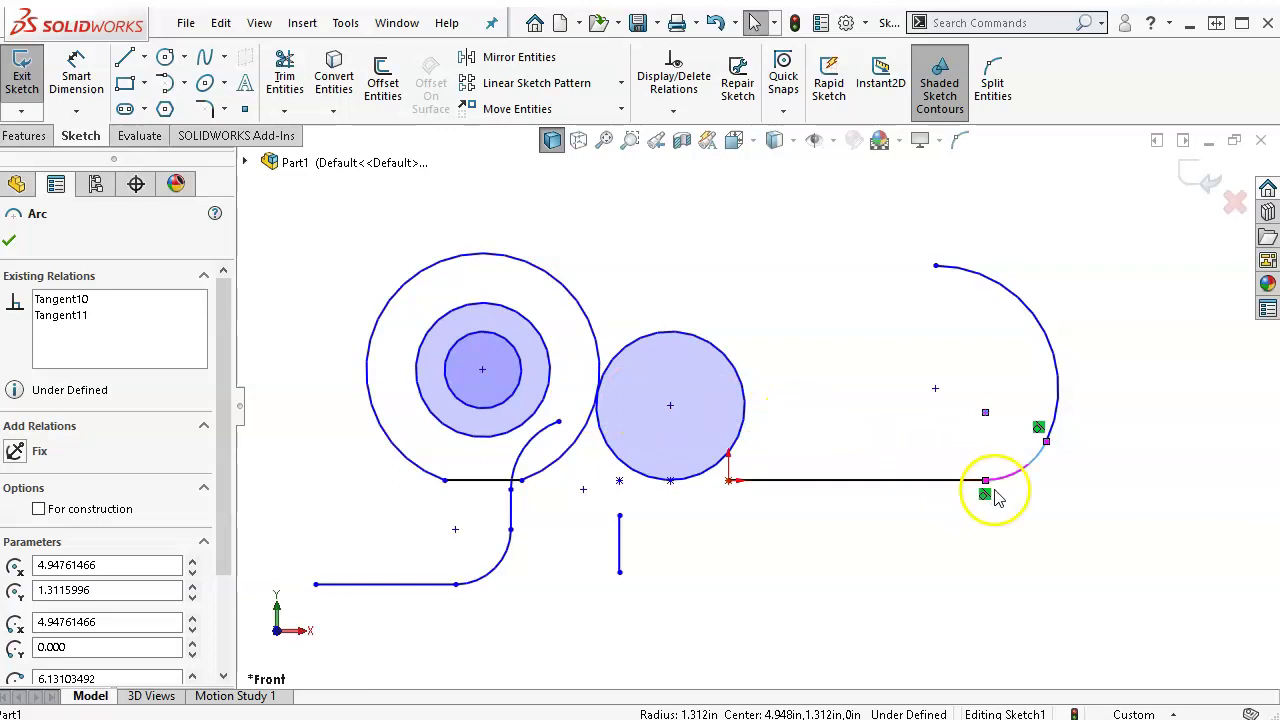
left_click(855, 318)
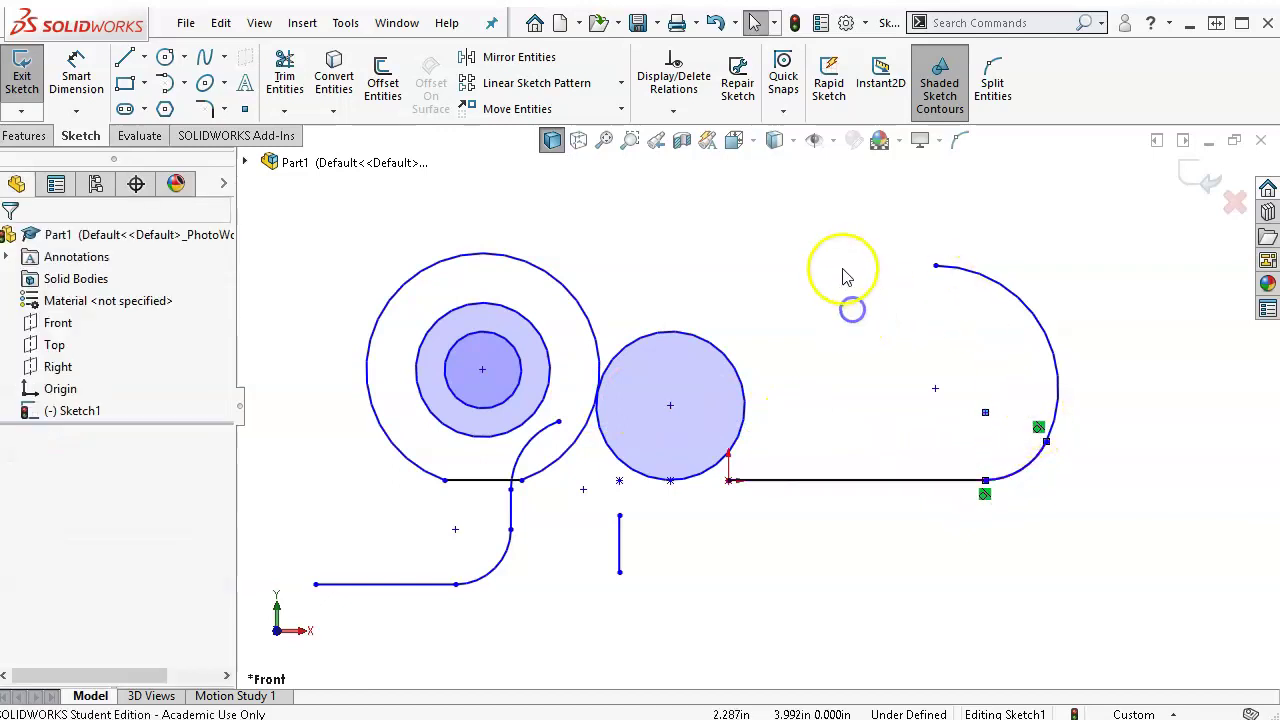
key("f")
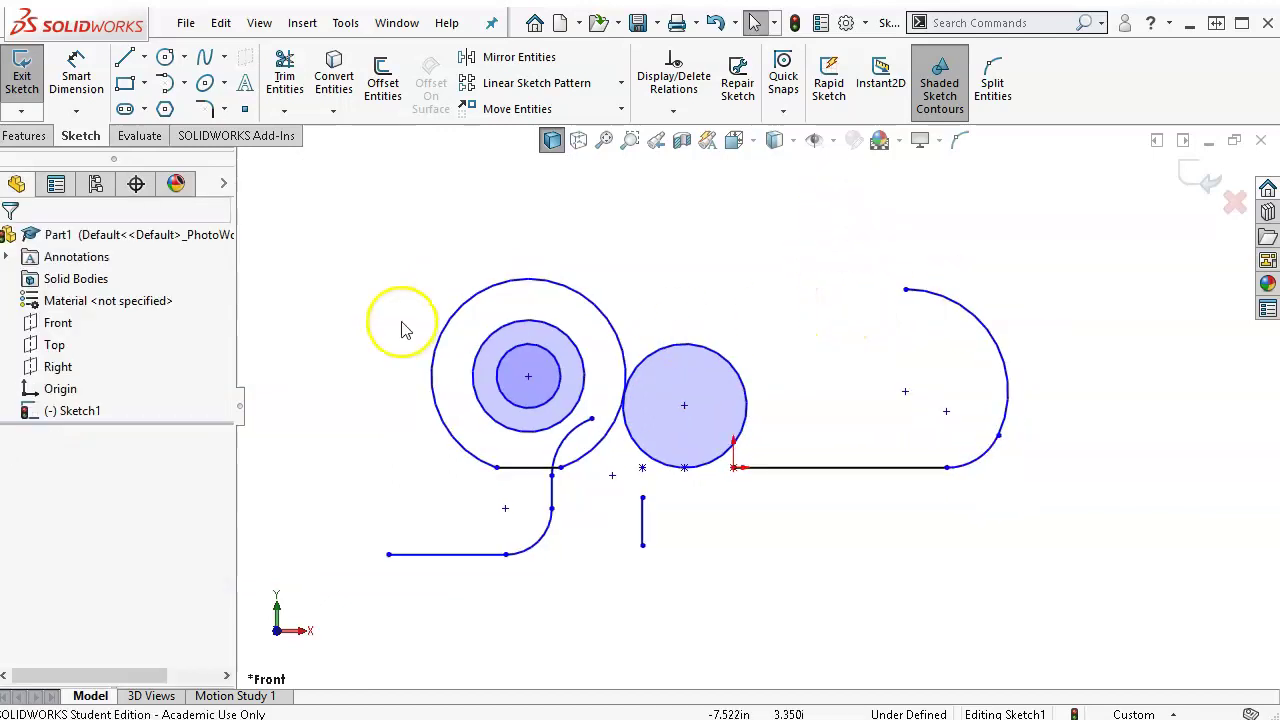
scroll(366, 329, "down", 1)
scroll(842, 270, "up", 1)
left_click(832, 141)
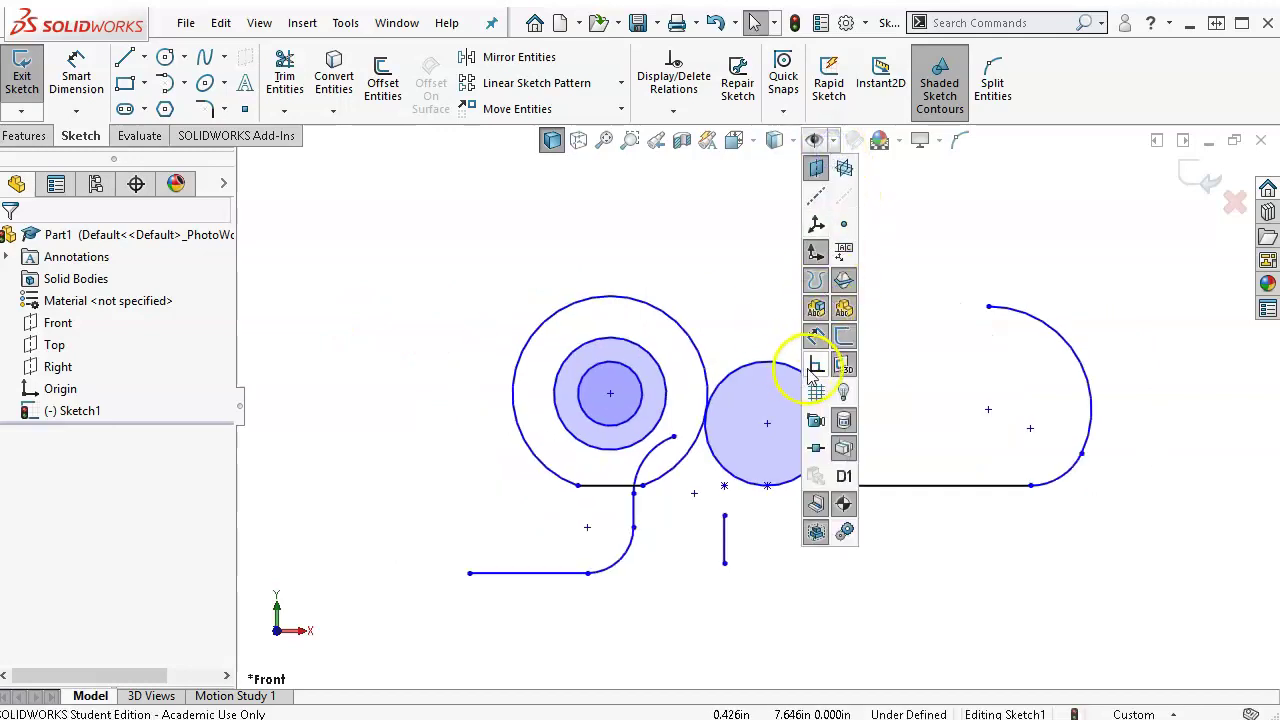
left_click(815, 142)
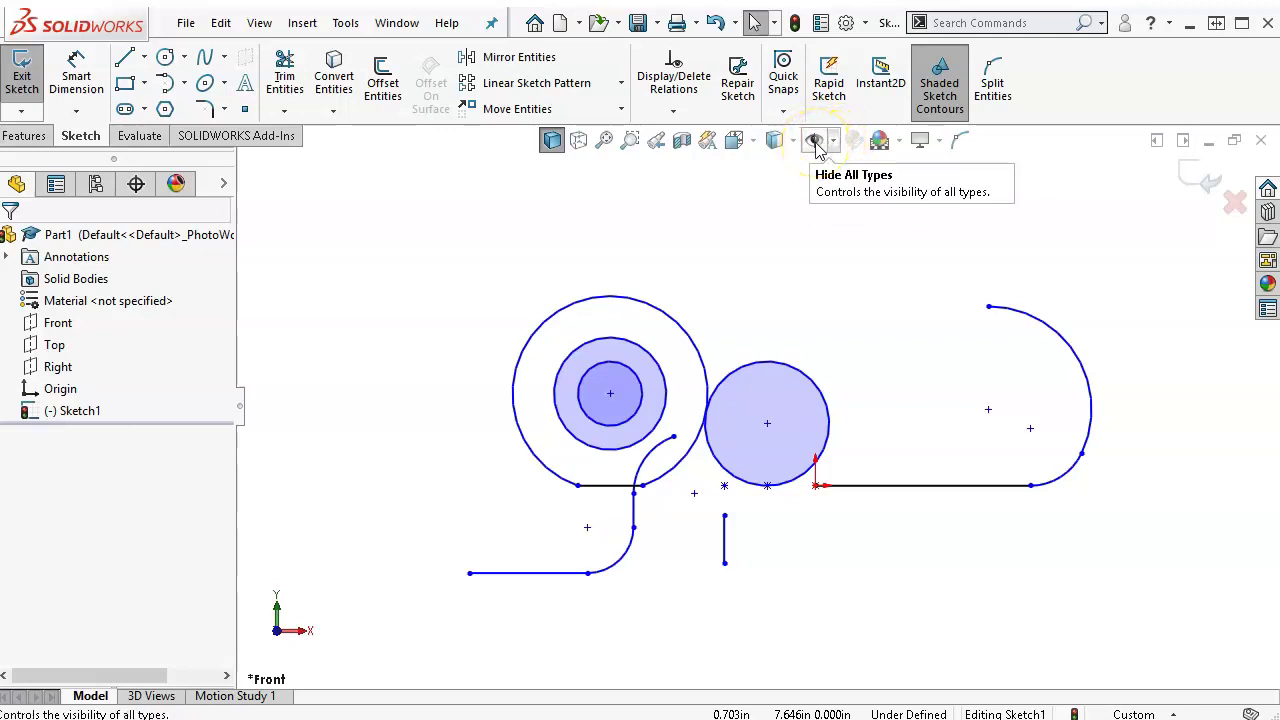
left_click(833, 142)
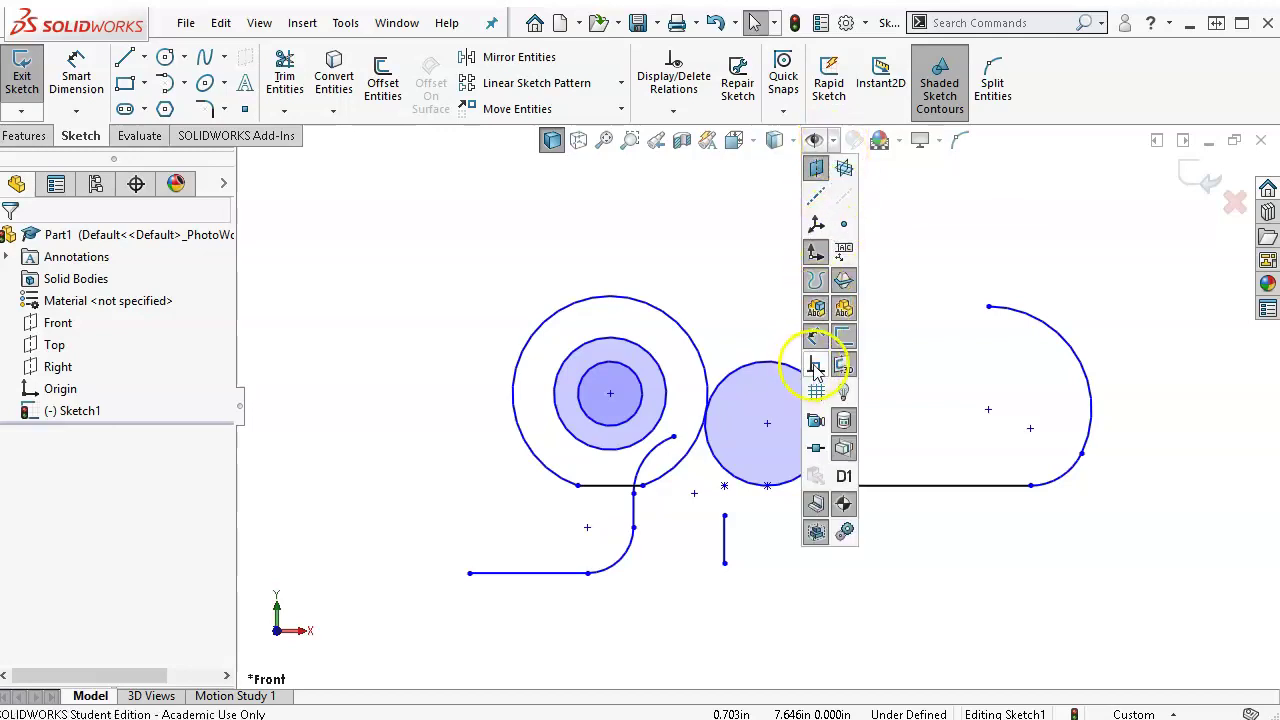
left_click(816, 370)
left_click(730, 278)
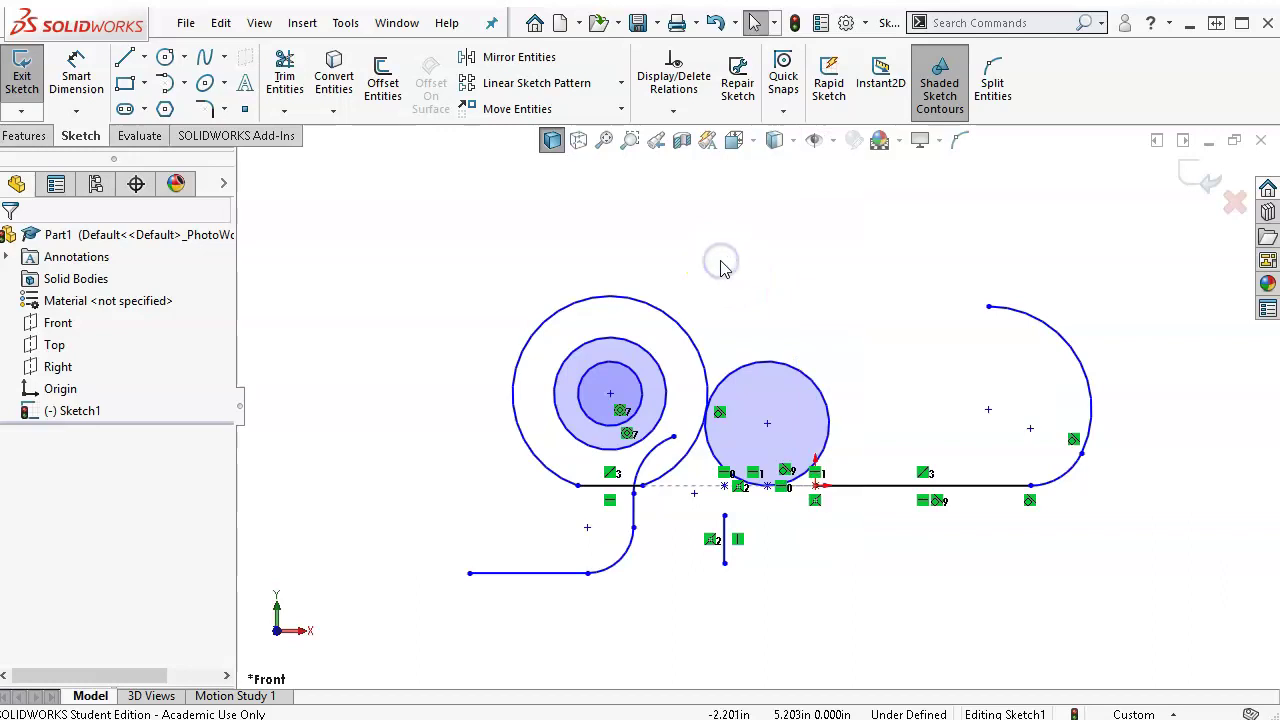
left_click(724, 288)
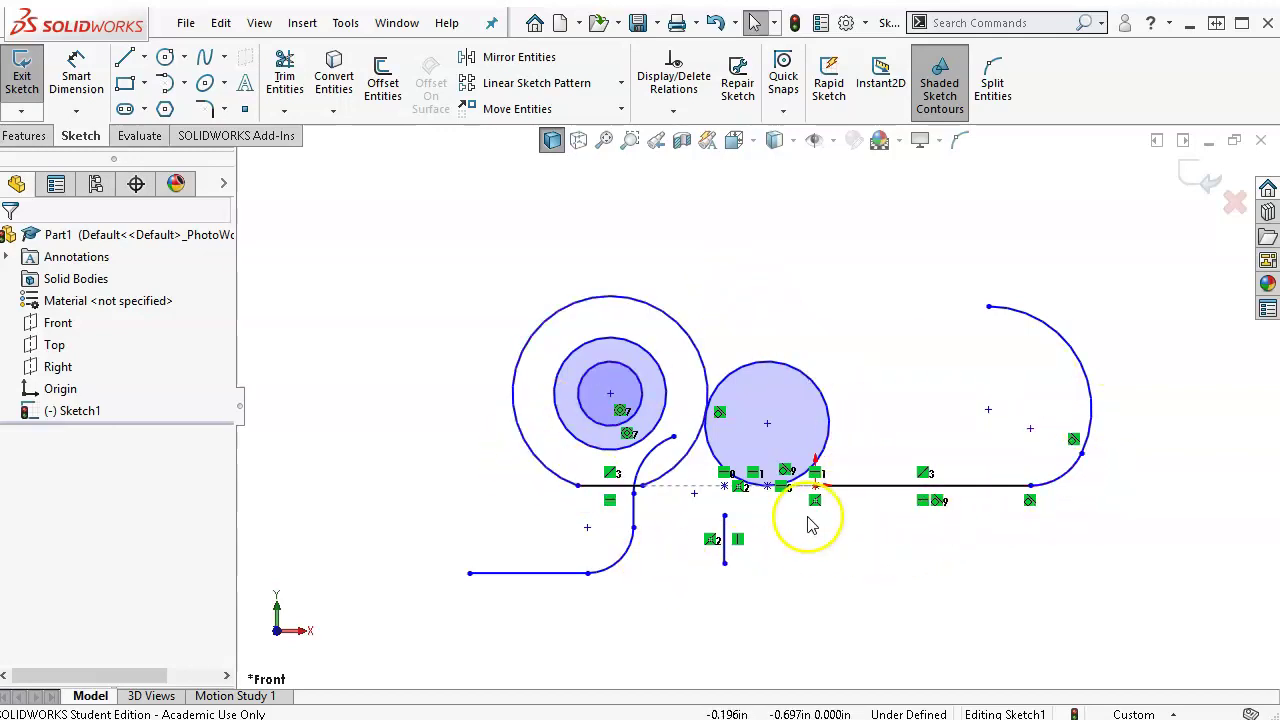
left_click(829, 142)
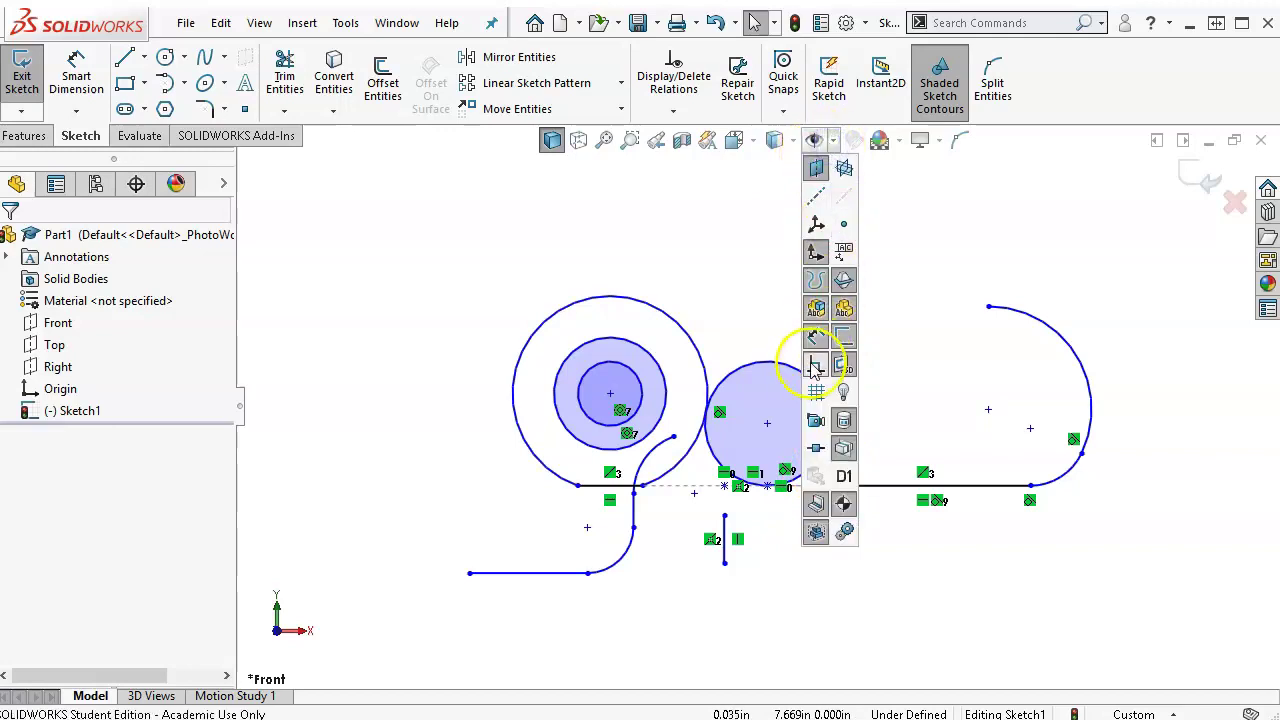
left_click(815, 370)
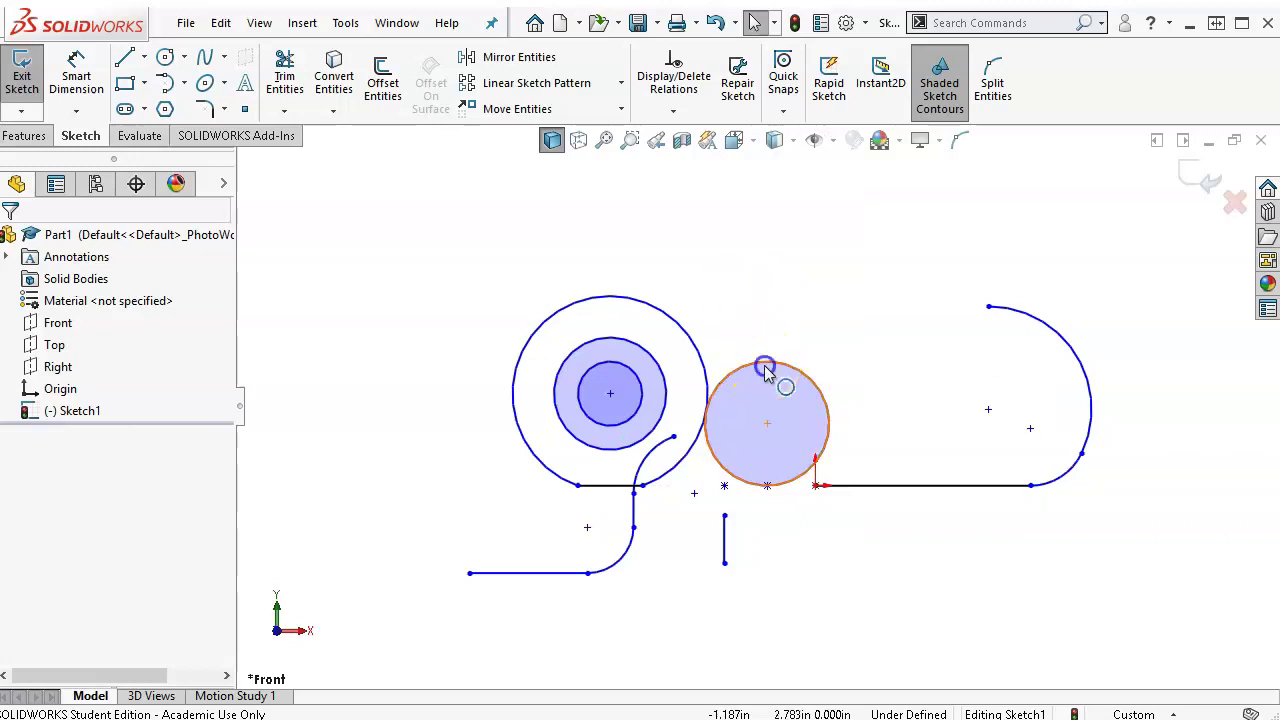
Inspect the relations on the circle nearest the origin, its center point, and the shared center of the concentric circles
left_click(765, 376)
left_click(787, 470)
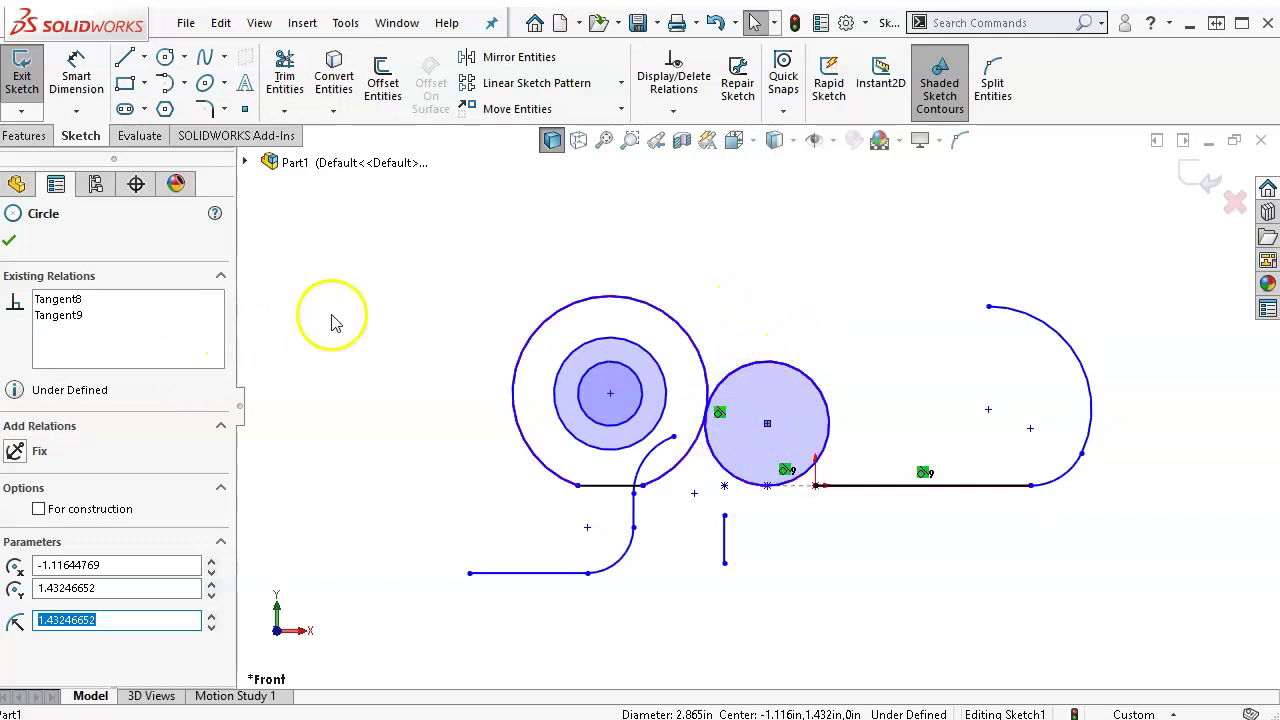
left_click(772, 364)
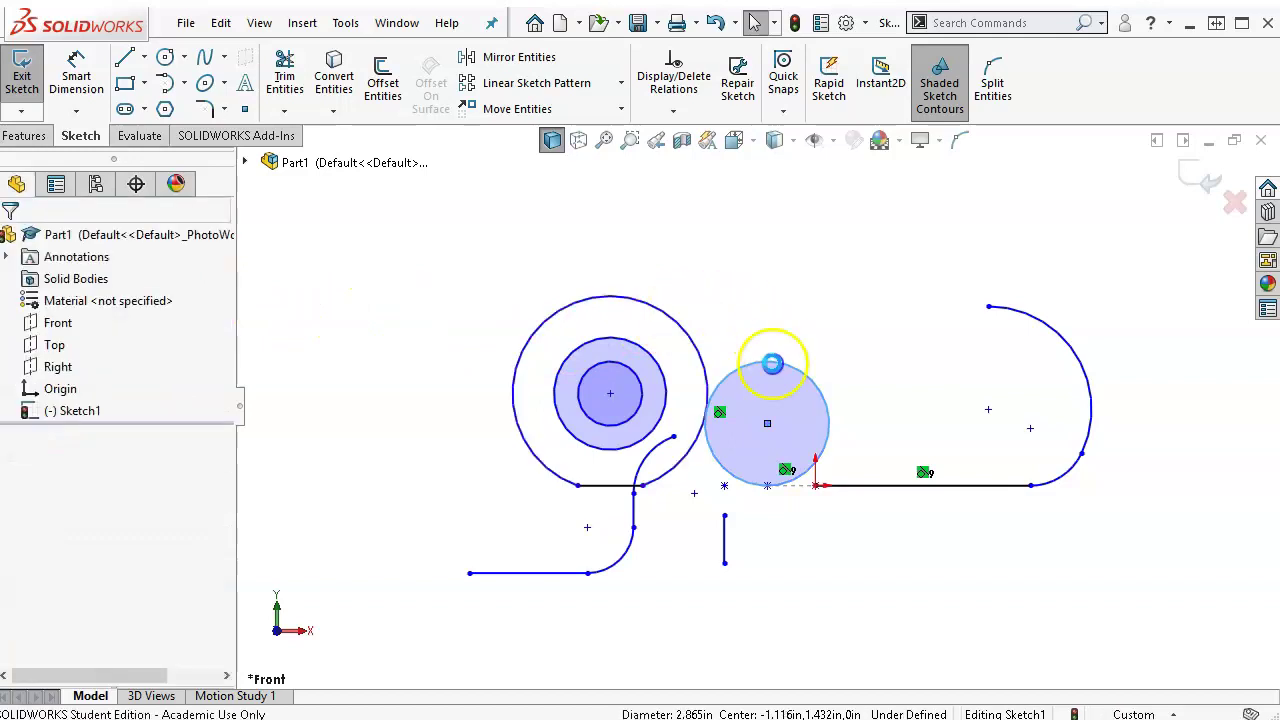
left_click(767, 424)
left_click(610, 397)
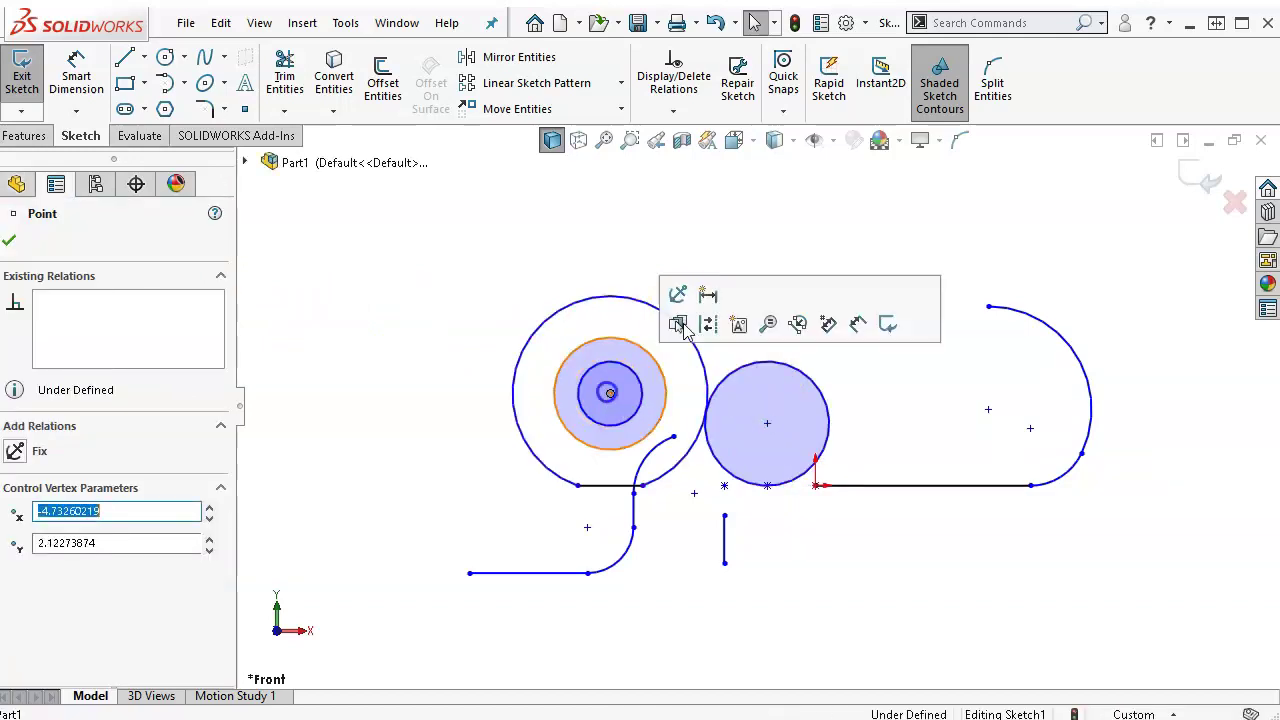
left_click(741, 239)
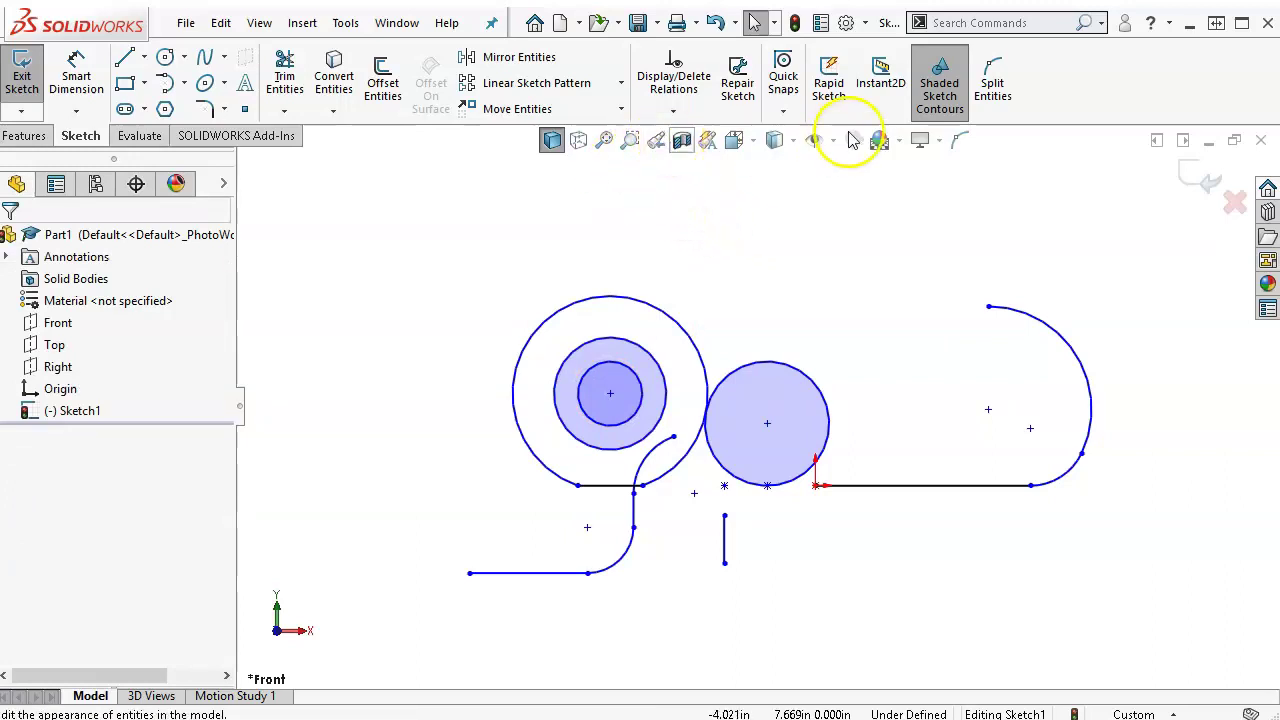
Enable Automatic relations in the Relations/Snaps system options
left_click(866, 23)
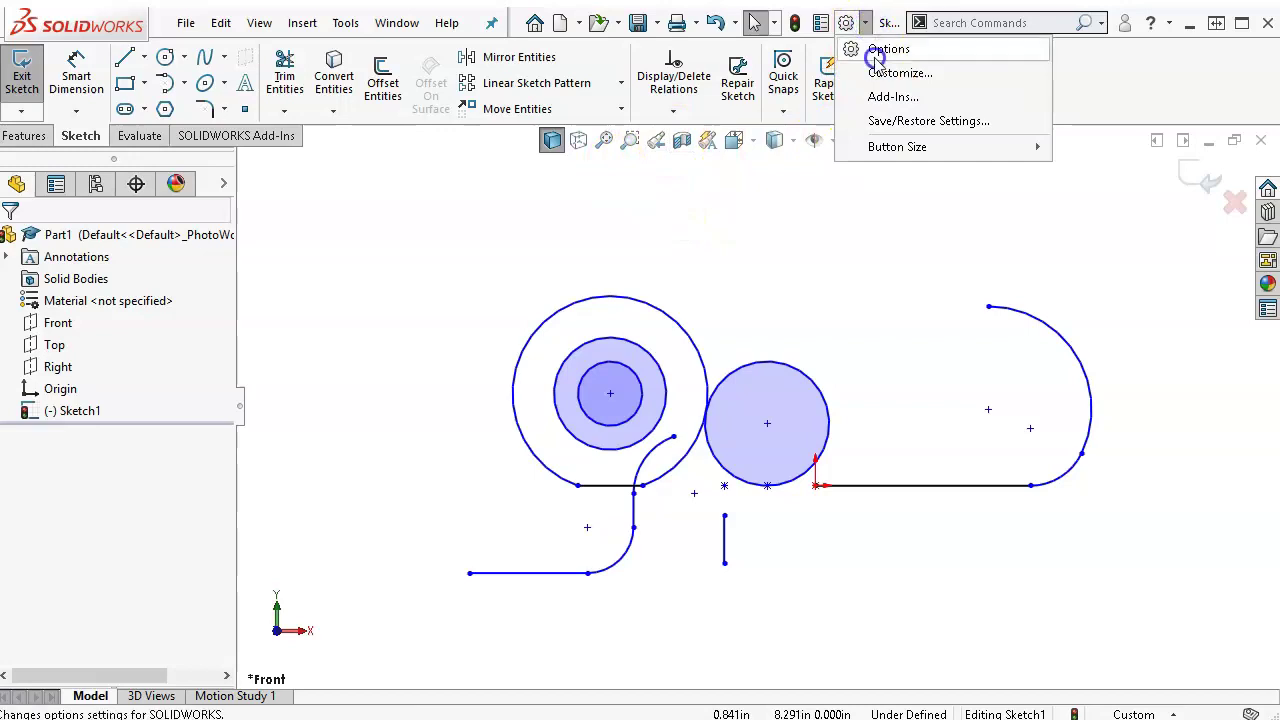
left_click(866, 49)
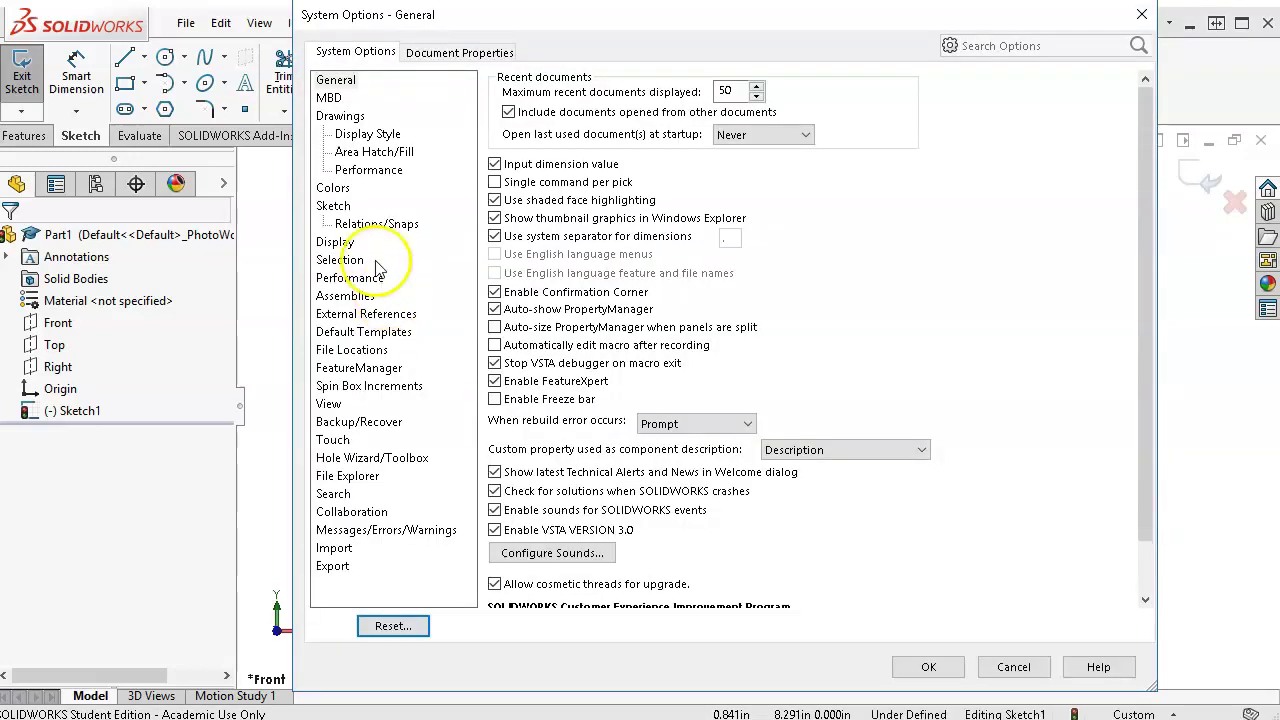
left_click(376, 224)
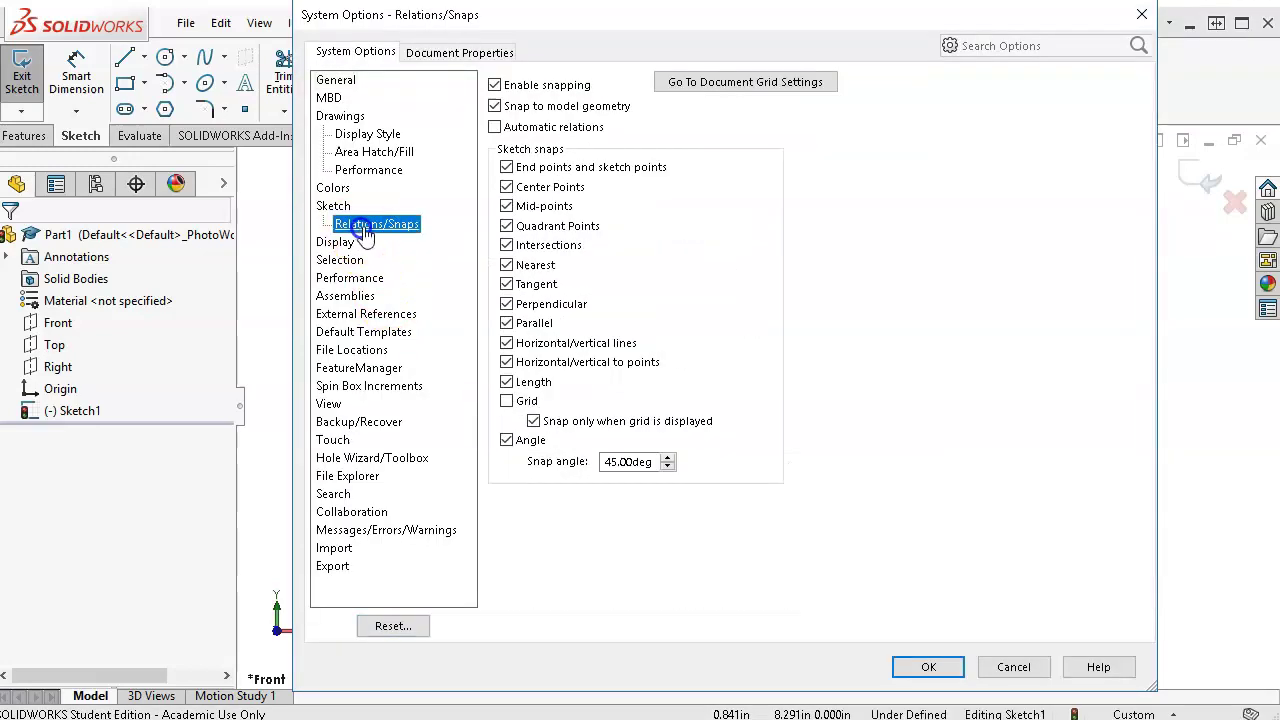
left_click(494, 127)
left_click(920, 667)
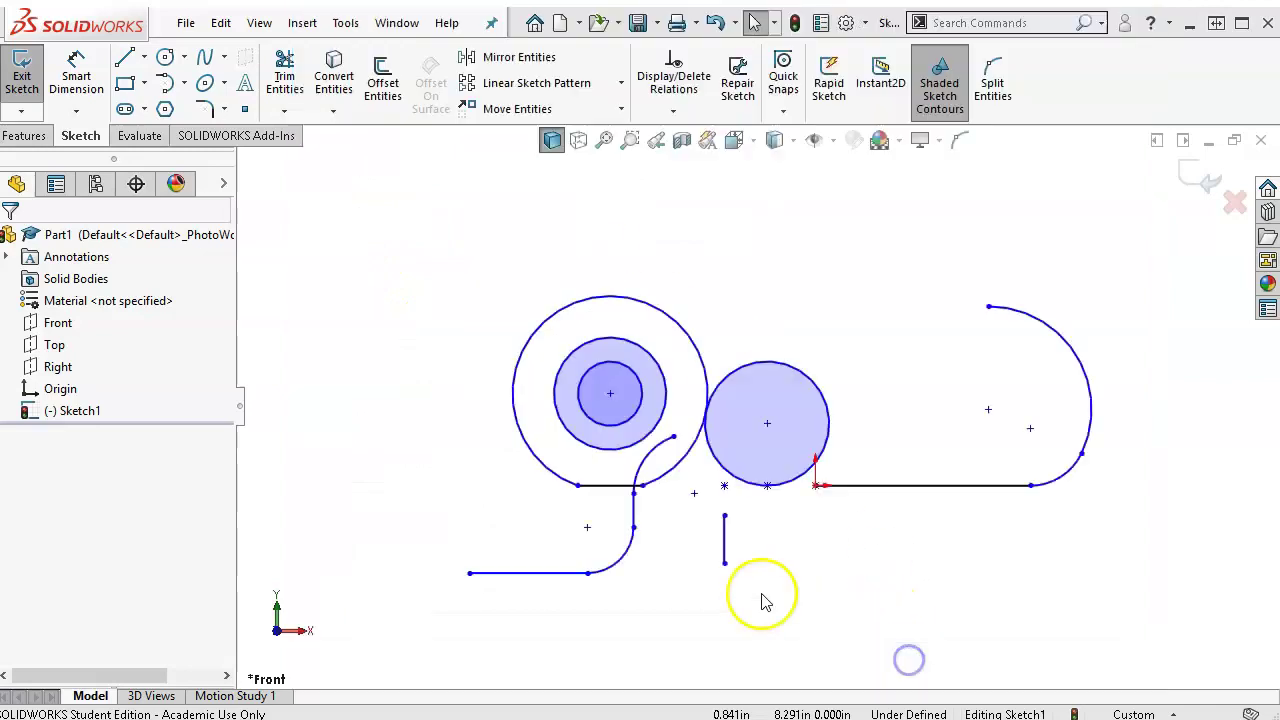
Sketch a short horizontal line above the concentric circles, continue it with a 90° tangent arc of about 1.43 in radius, and check the arc's relations
left_click(125, 57)
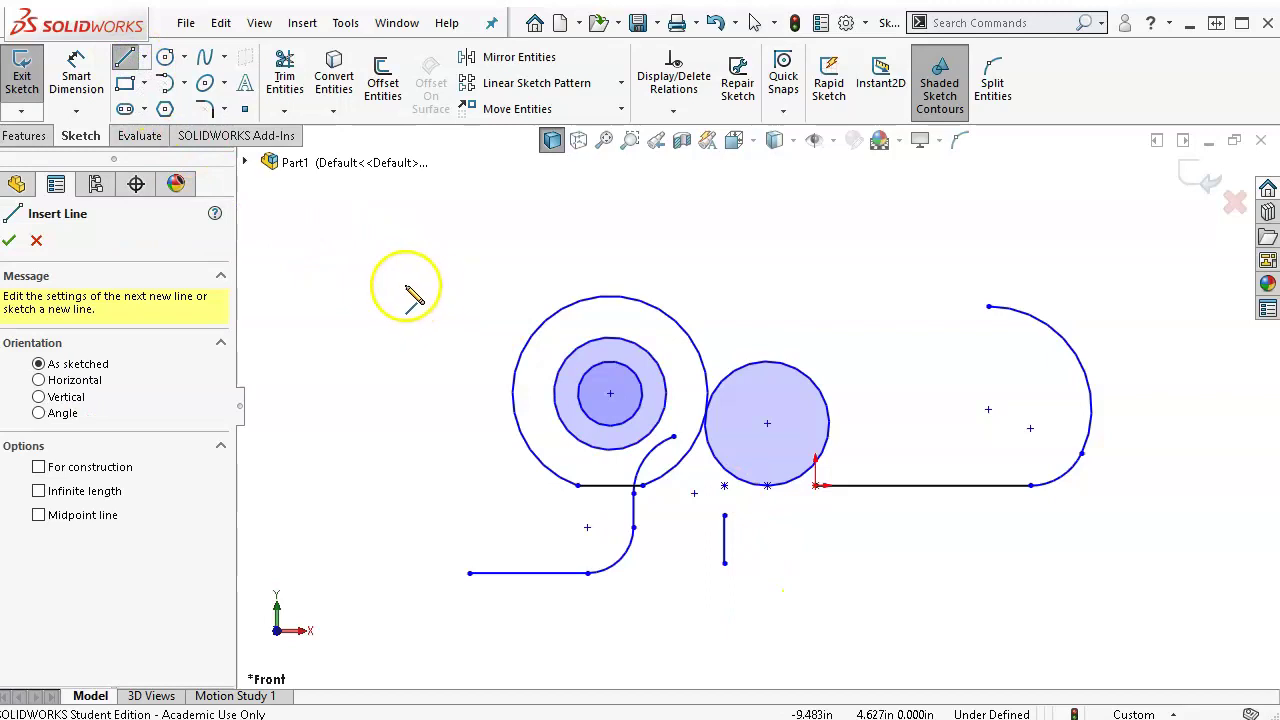
mouse_move(398, 278)
left_mouse_down()
mouse_move(589, 272)
mouse_move(478, 279)
left_mouse_up()
left_click(478, 278)
left_click(478, 278)
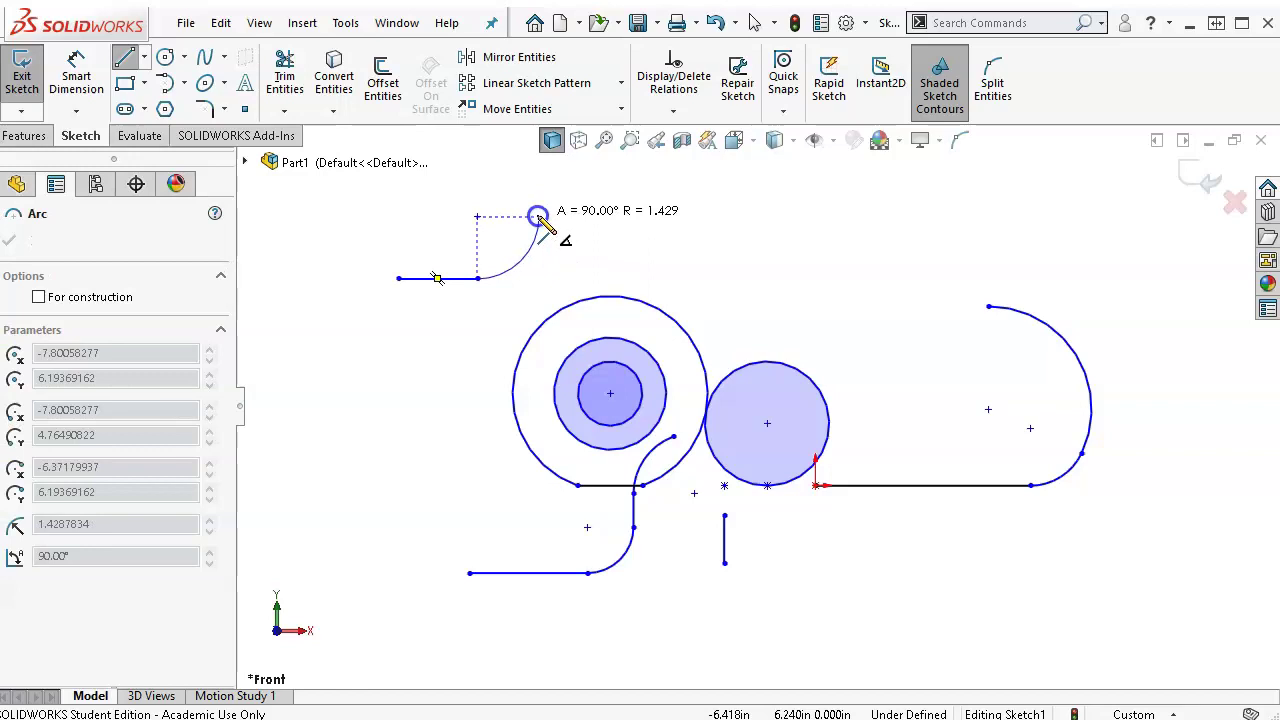
left_click(538, 217)
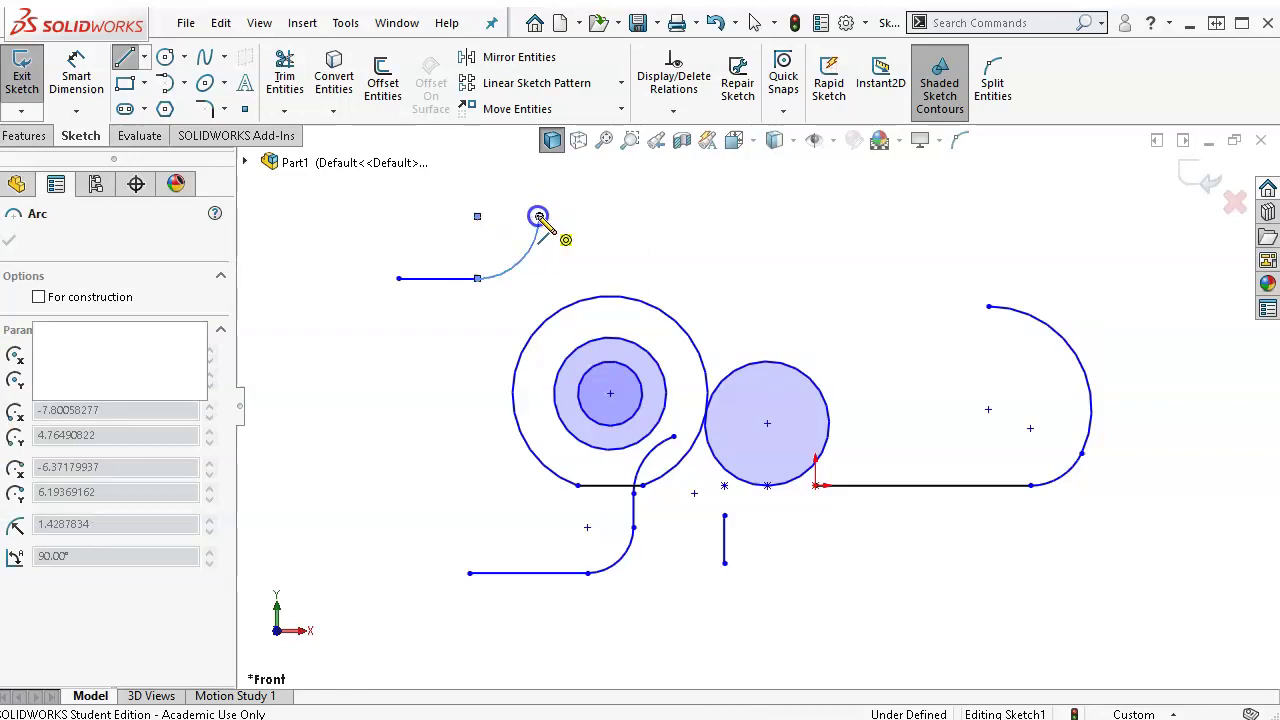
right_click(604, 237)
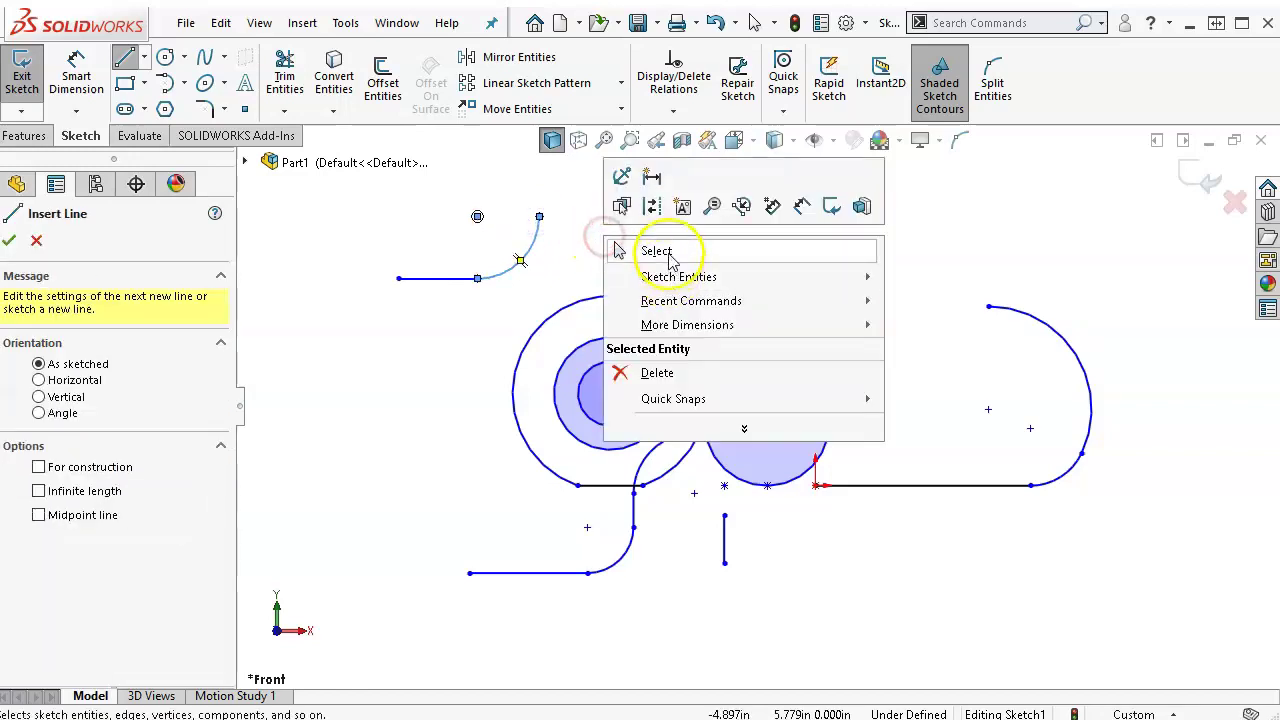
left_click(668, 253)
left_click(510, 262)
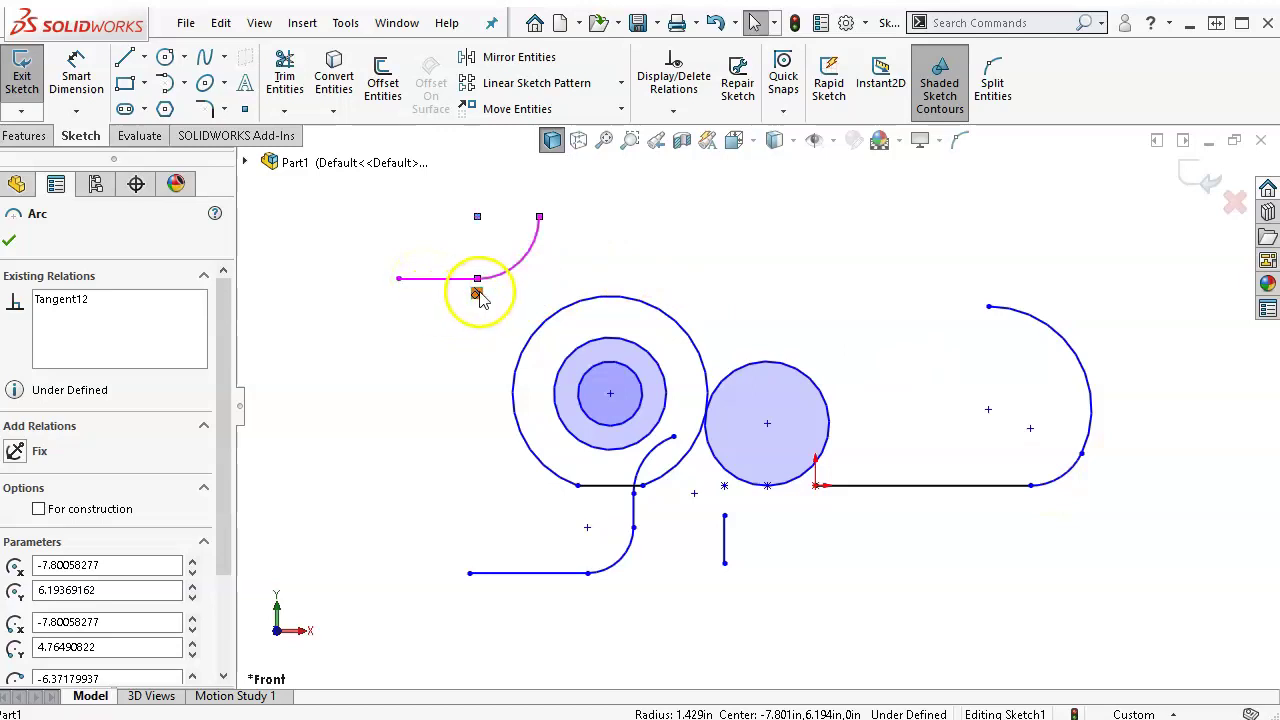
left_click(610, 250)
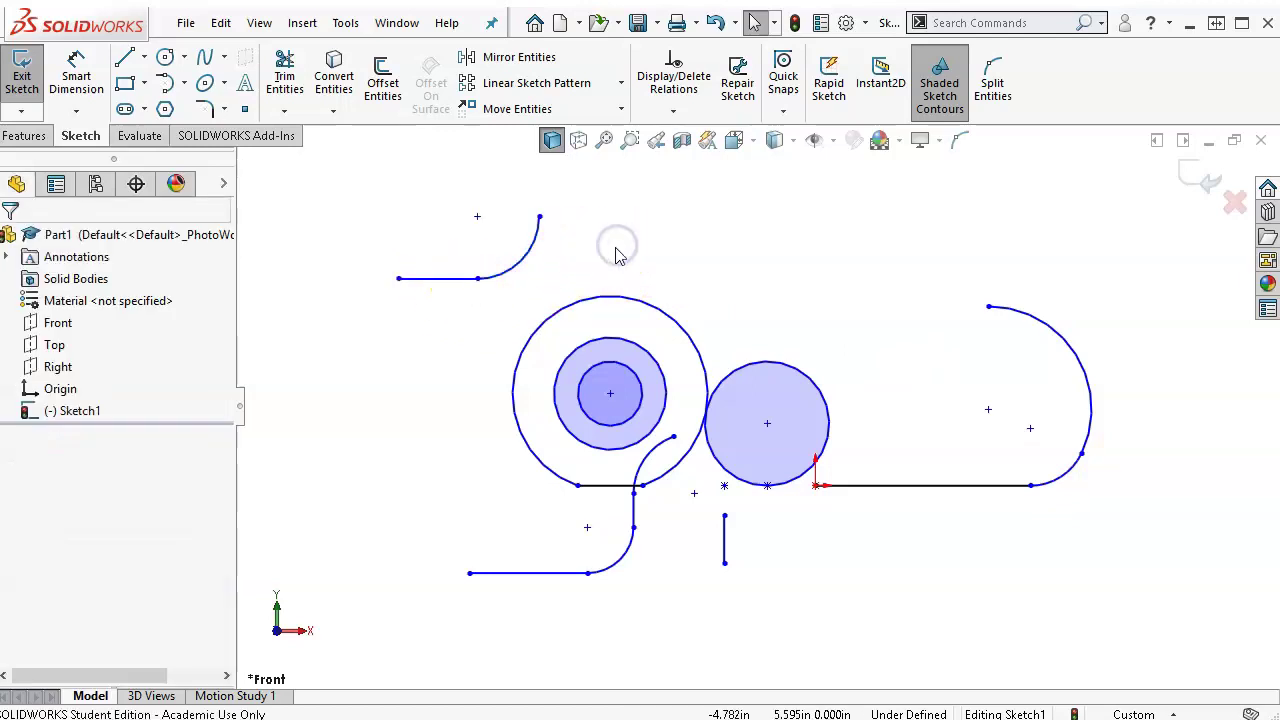
Sketch a horizontal line about 4.7 in long, starting at the free endpoint of the new tangent arc
left_click(127, 62)
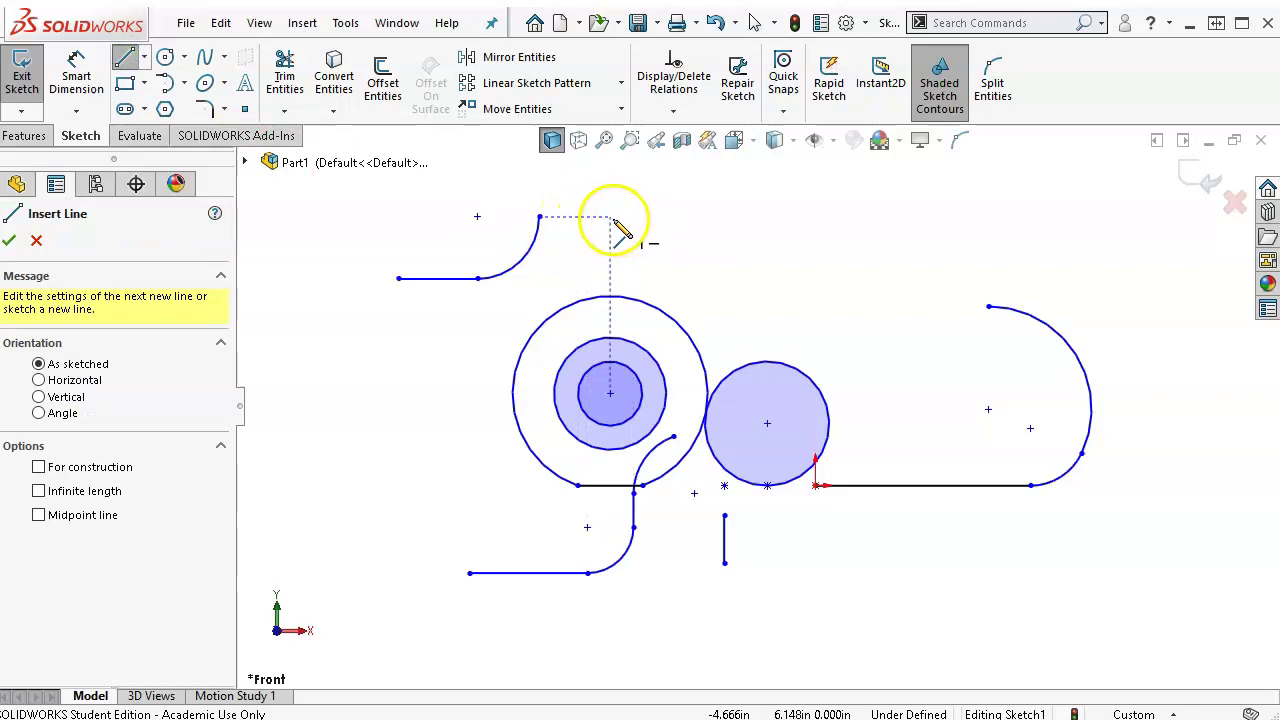
left_click(538, 217)
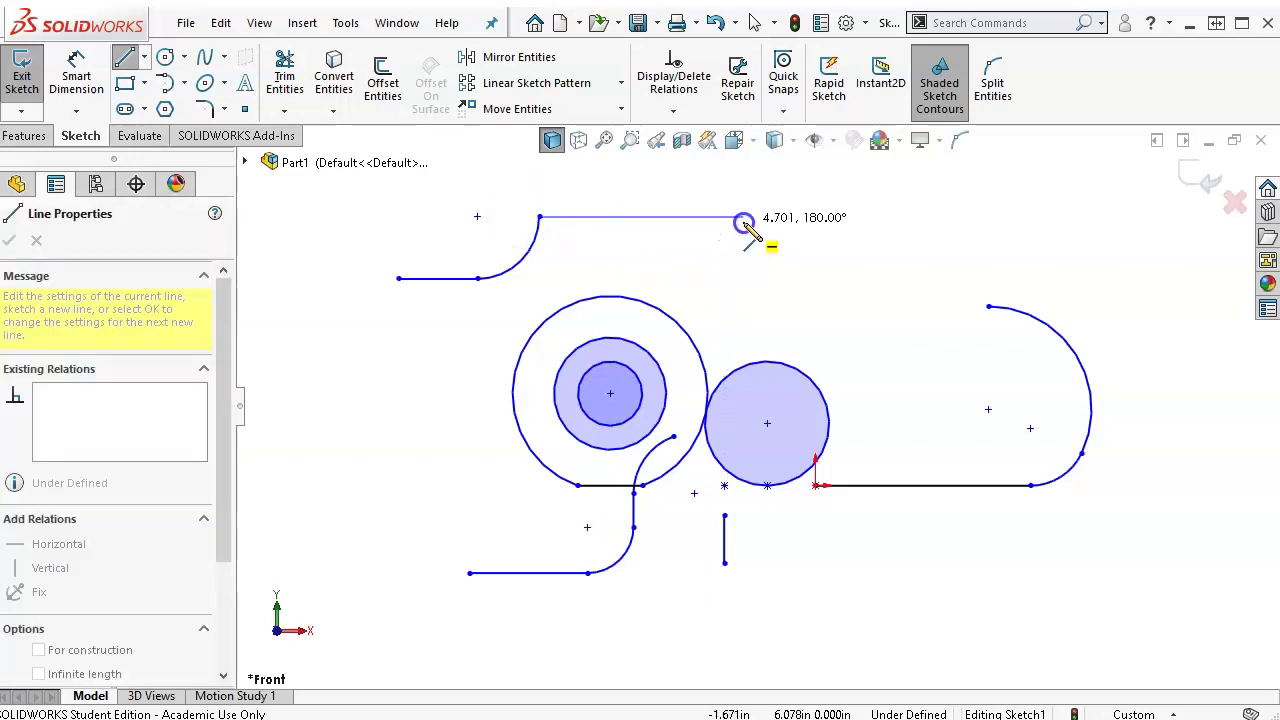
left_click(743, 216)
right_click(750, 233)
left_click(786, 252)
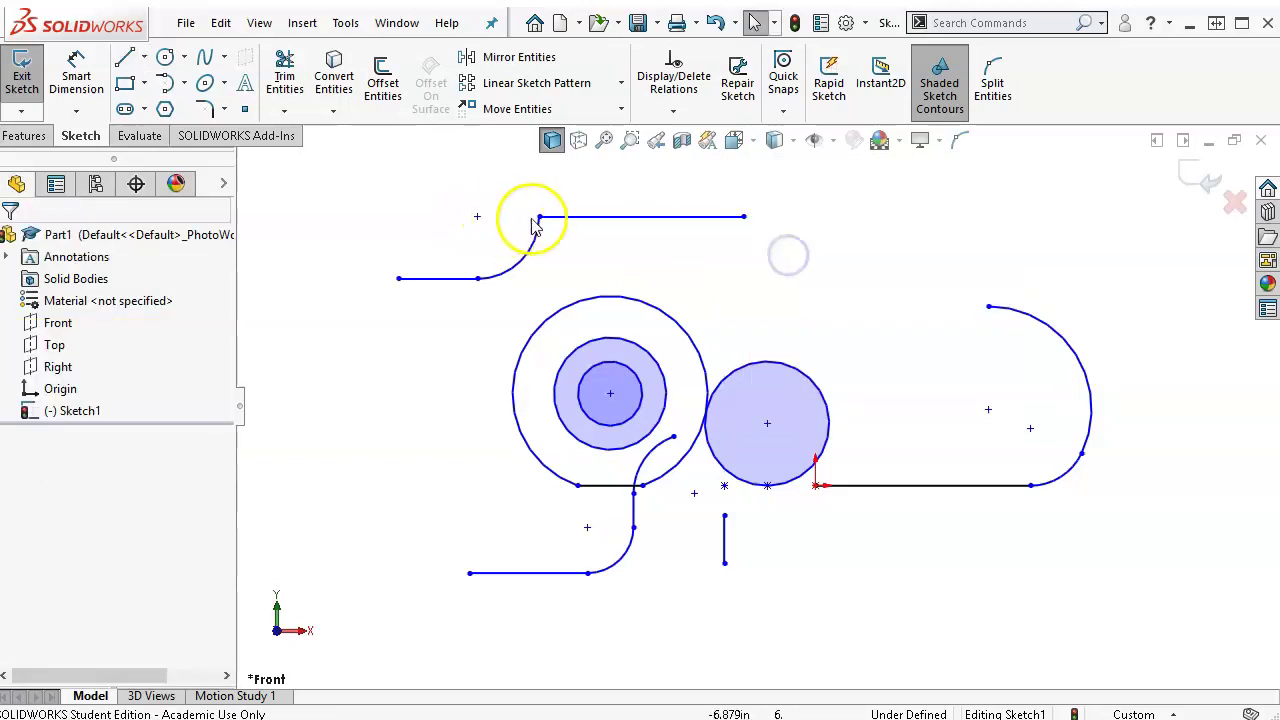
Inspect the relations on the endpoint joining the new arc and the upper horizontal line
left_click(539, 217)
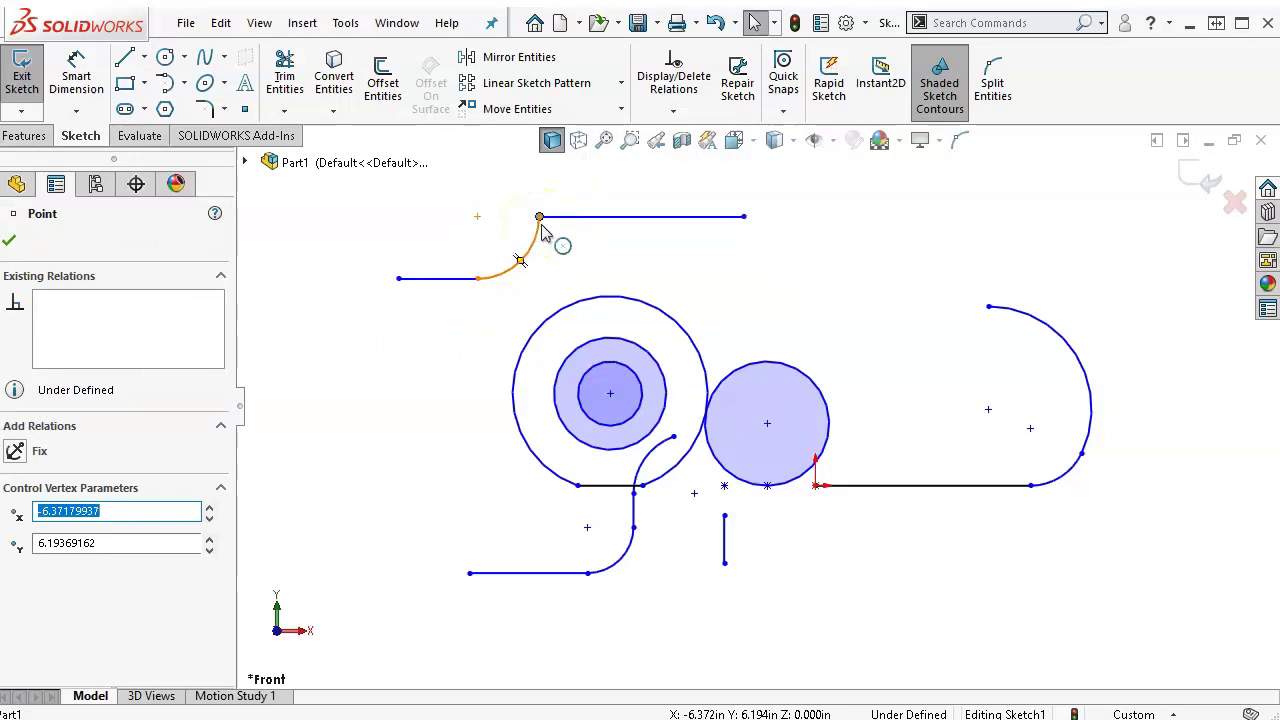
left_click(548, 285)
left_click(432, 298)
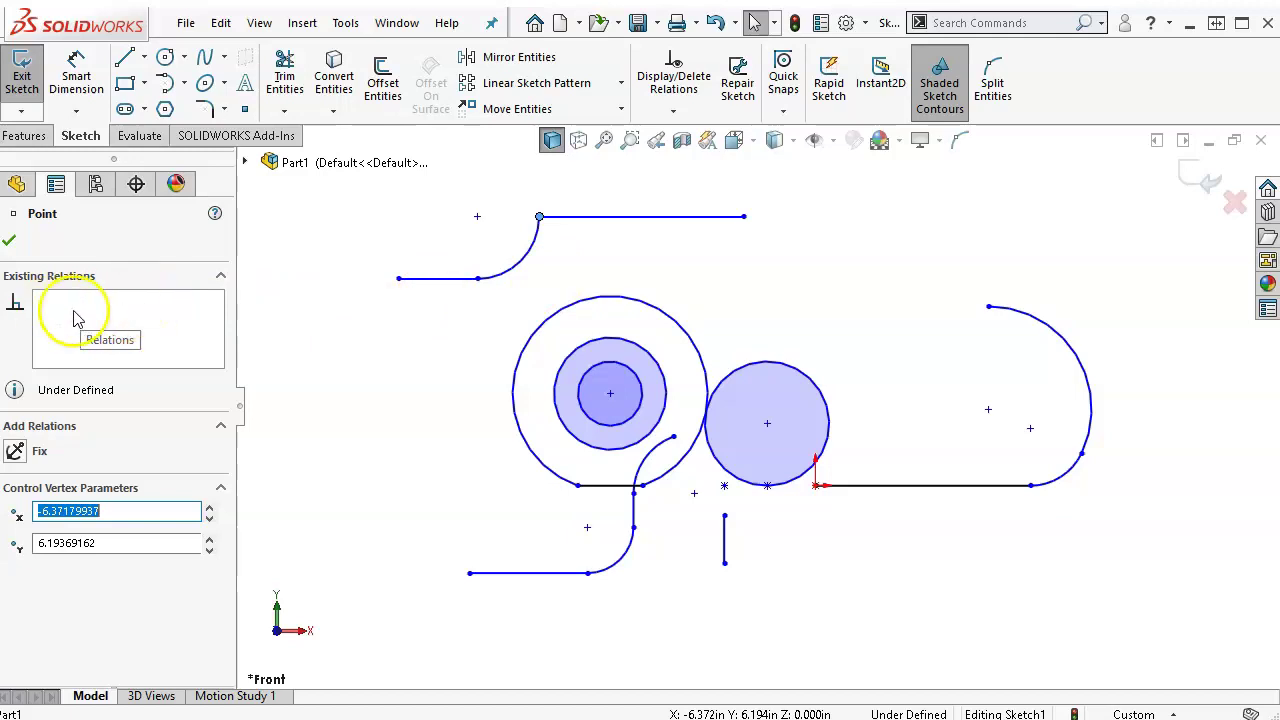
left_click(661, 293)
Move the endpoint shared by the arc and the upper horizontal line until the line is about 4.29 in long, and check the line's relations
mouse_move(539, 217)
left_mouse_down()
mouse_move(568, 256)
mouse_move(531, 197)
mouse_move(491, 211)
mouse_move(534, 194)
mouse_move(555, 199)
mouse_move(540, 203)
mouse_move(561, 230)
mouse_move(557, 217)
left_mouse_up()
left_click(657, 258)
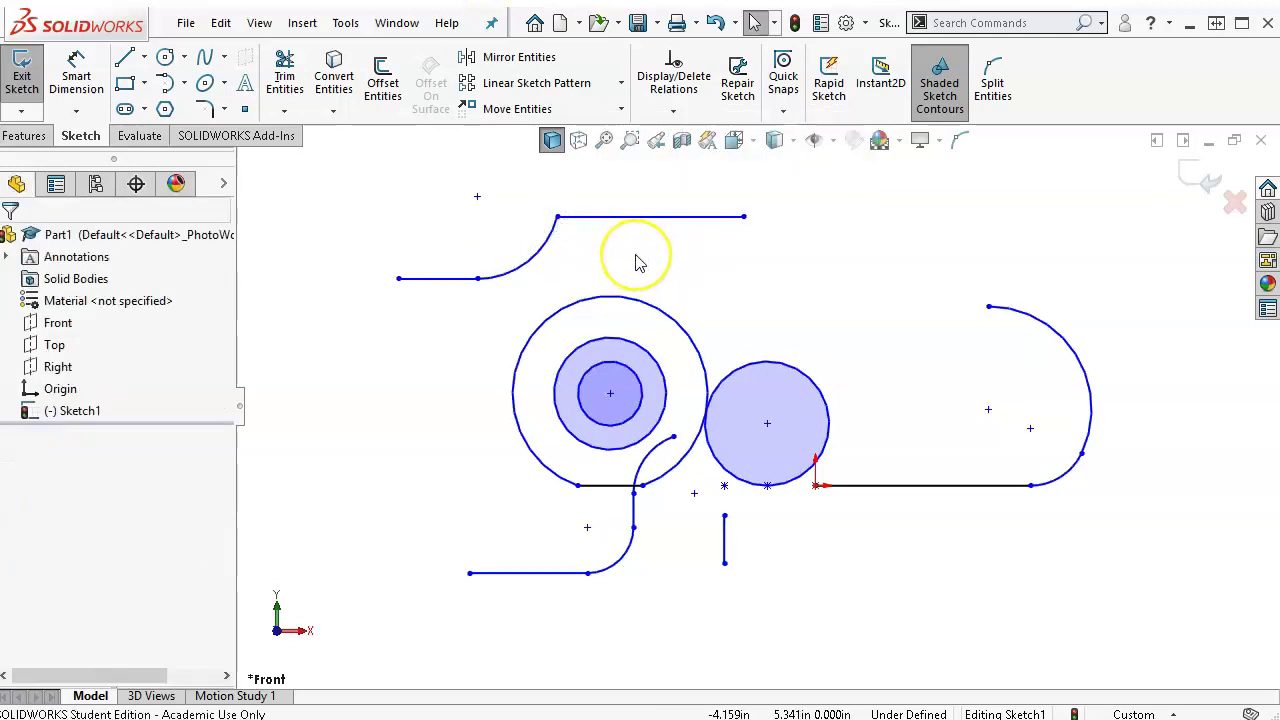
left_click(582, 218)
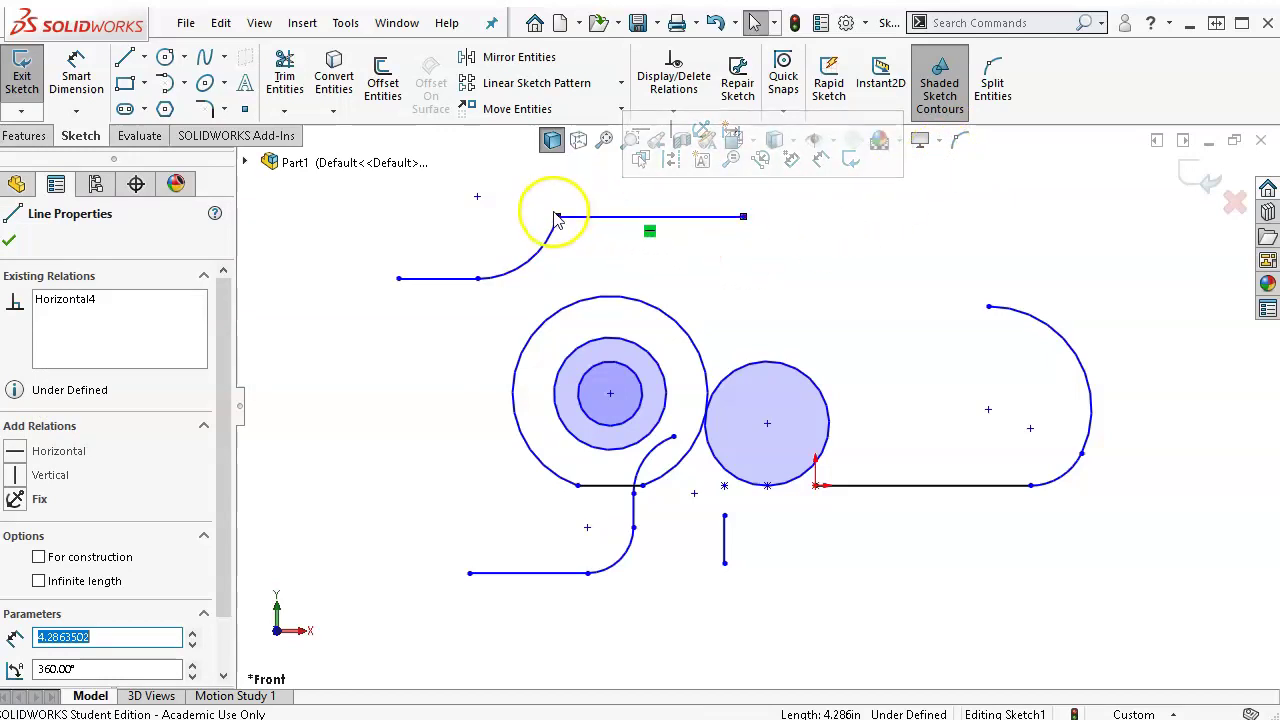
left_click(795, 260)
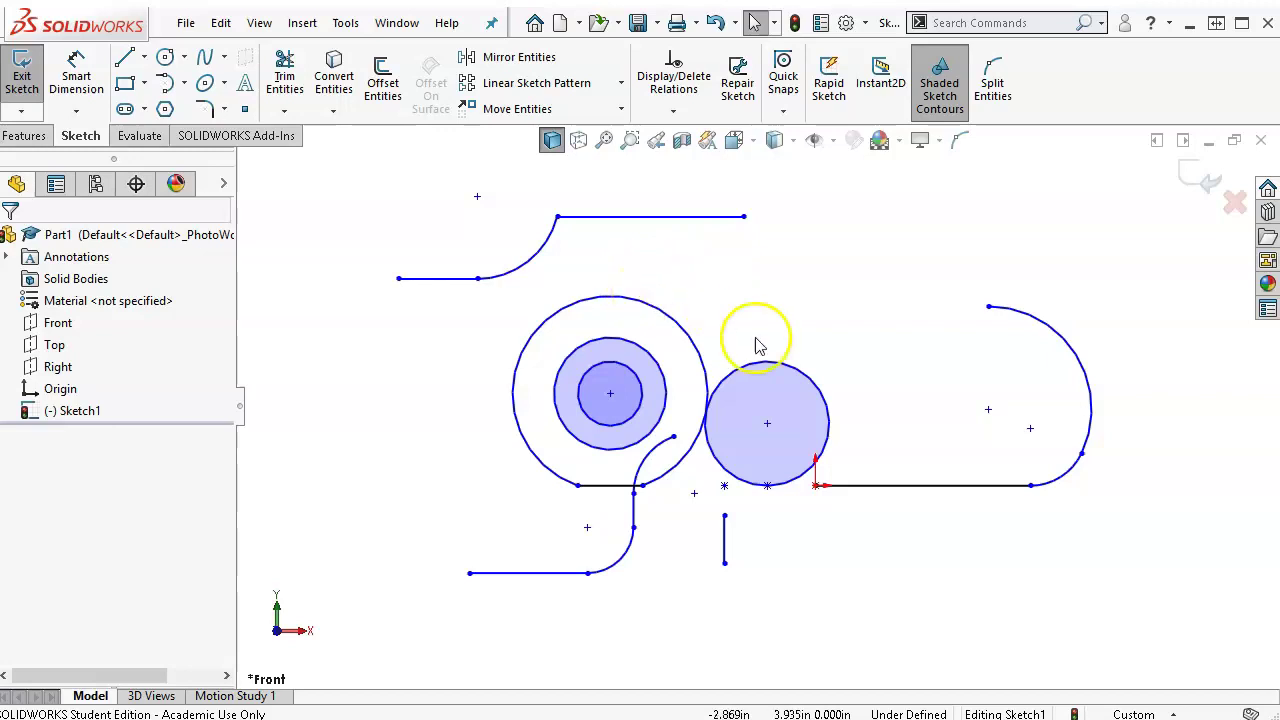
Set the length of the horizontal line starting at the origin to 5 in and move its free endpoint slightly toward the origin
left_click(936, 490)
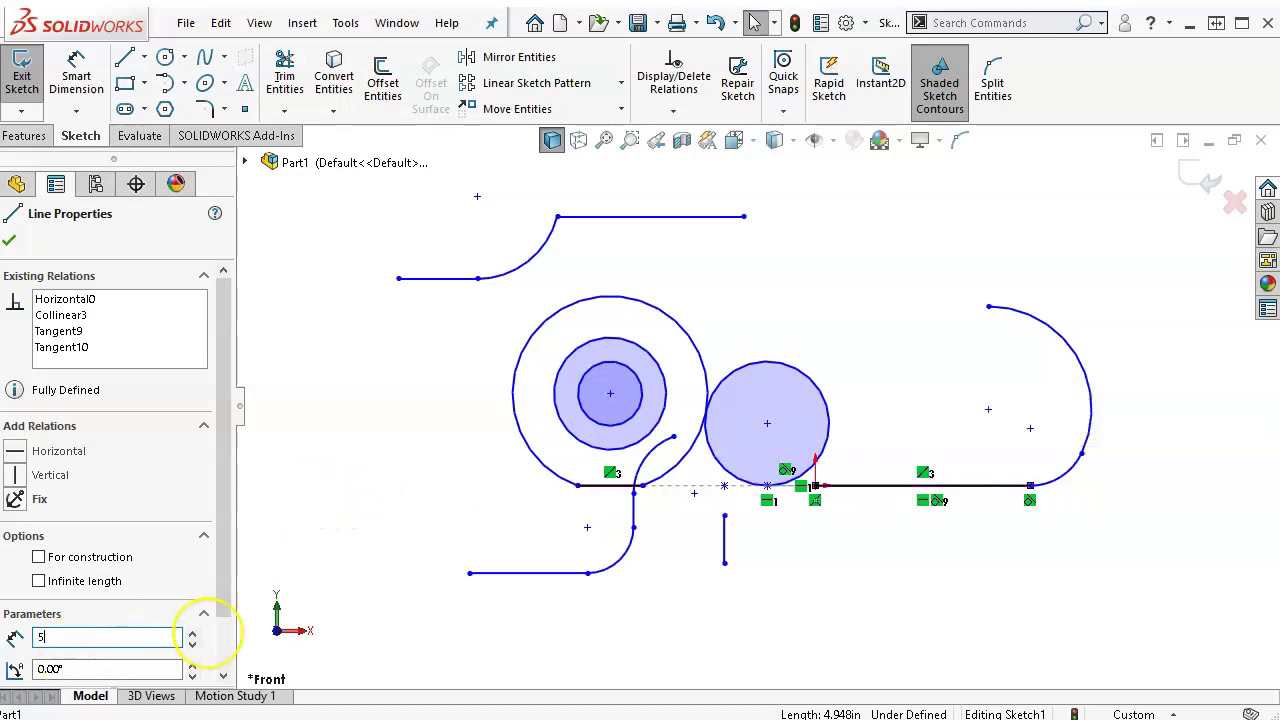
key("Return")
left_click(986, 530)
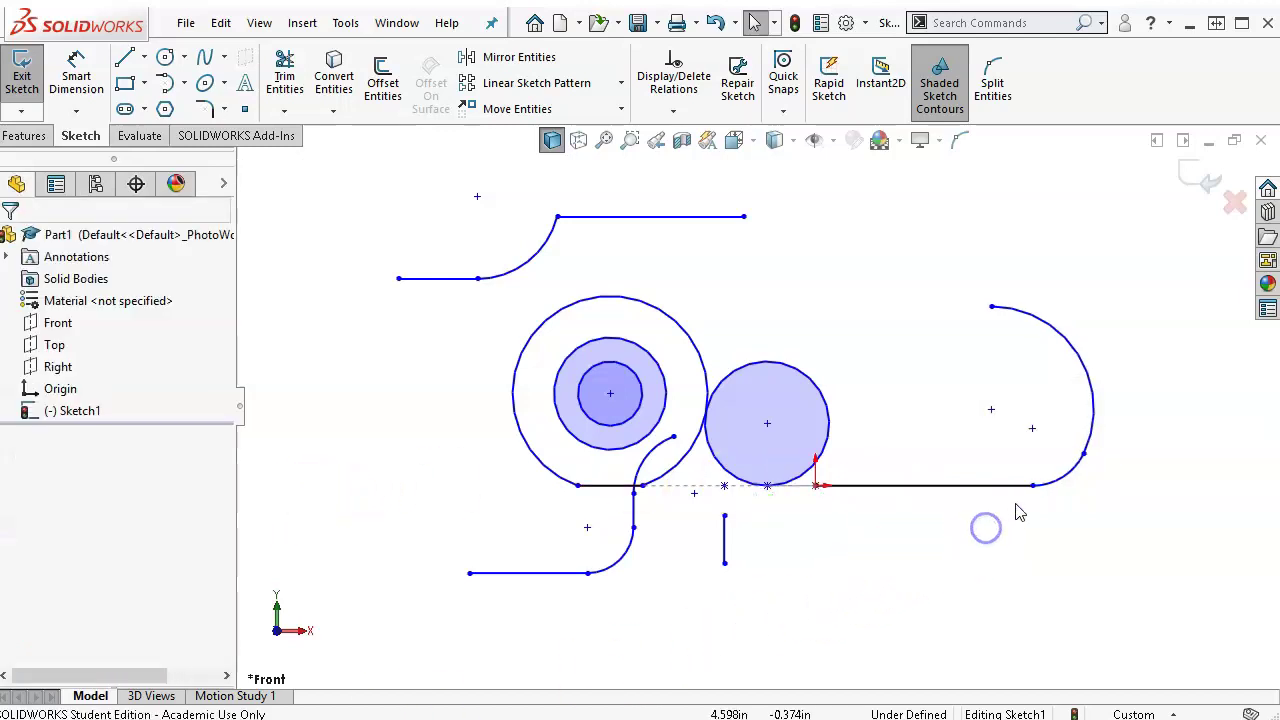
mouse_move(1032, 486)
left_mouse_down()
mouse_move(977, 492)
mouse_move(1057, 486)
mouse_move(977, 470)
mouse_move(1006, 452)
mouse_move(967, 458)
mouse_move(1112, 460)
mouse_move(1031, 484)
left_mouse_up()
left_click(1006, 532)
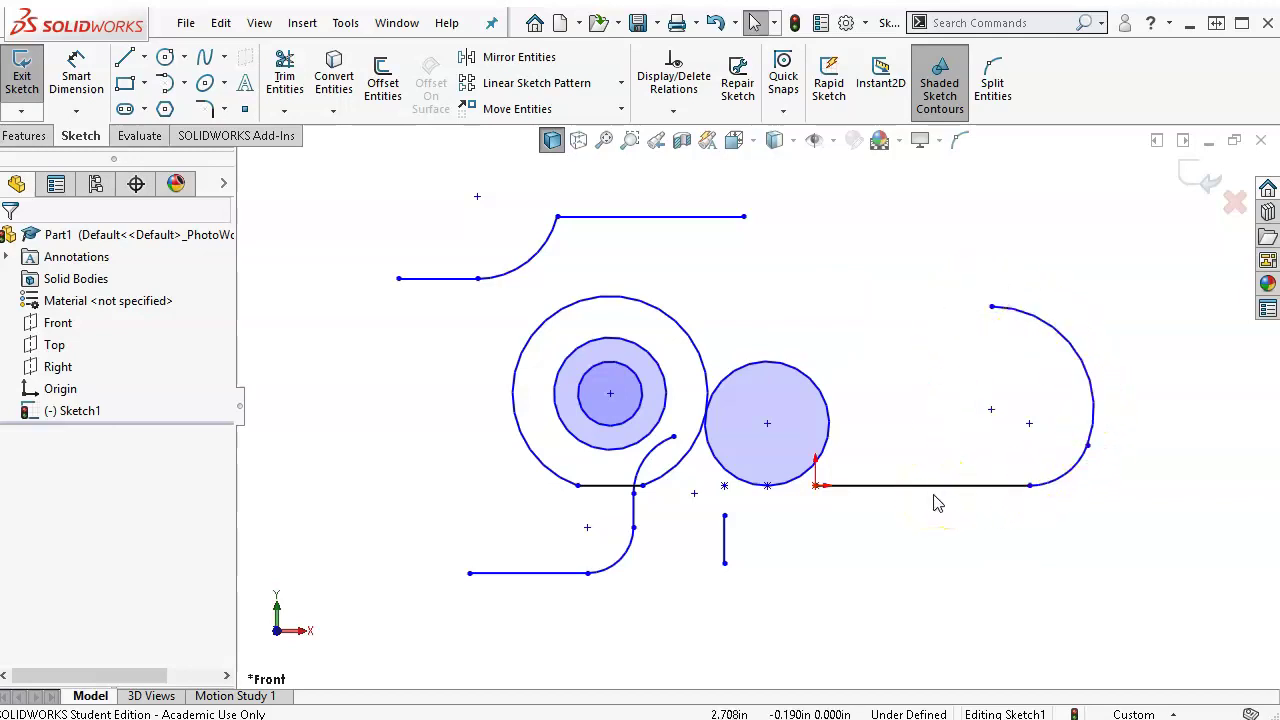
Dimension the length of the horizontal line starting at the origin and set it to 8 in
right_click(812, 219)
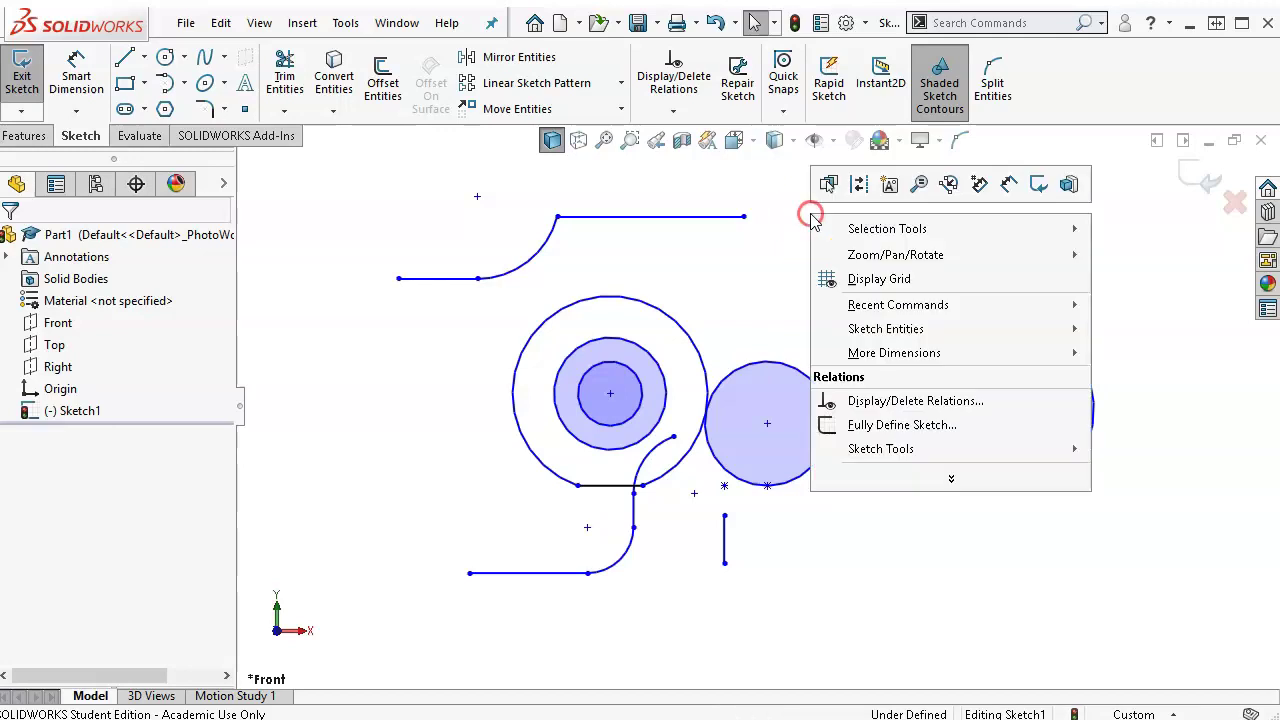
left_click(1006, 184)
left_click(908, 486)
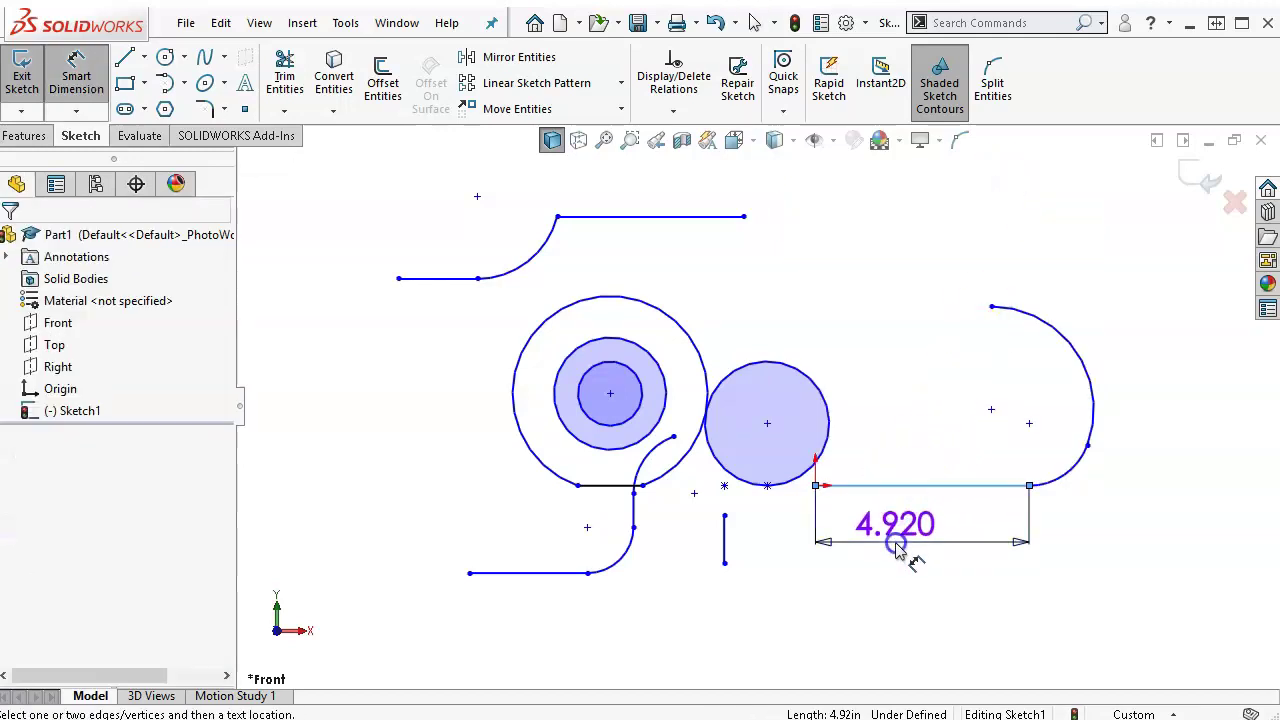
left_click(903, 551)
type("8")
key("Return")
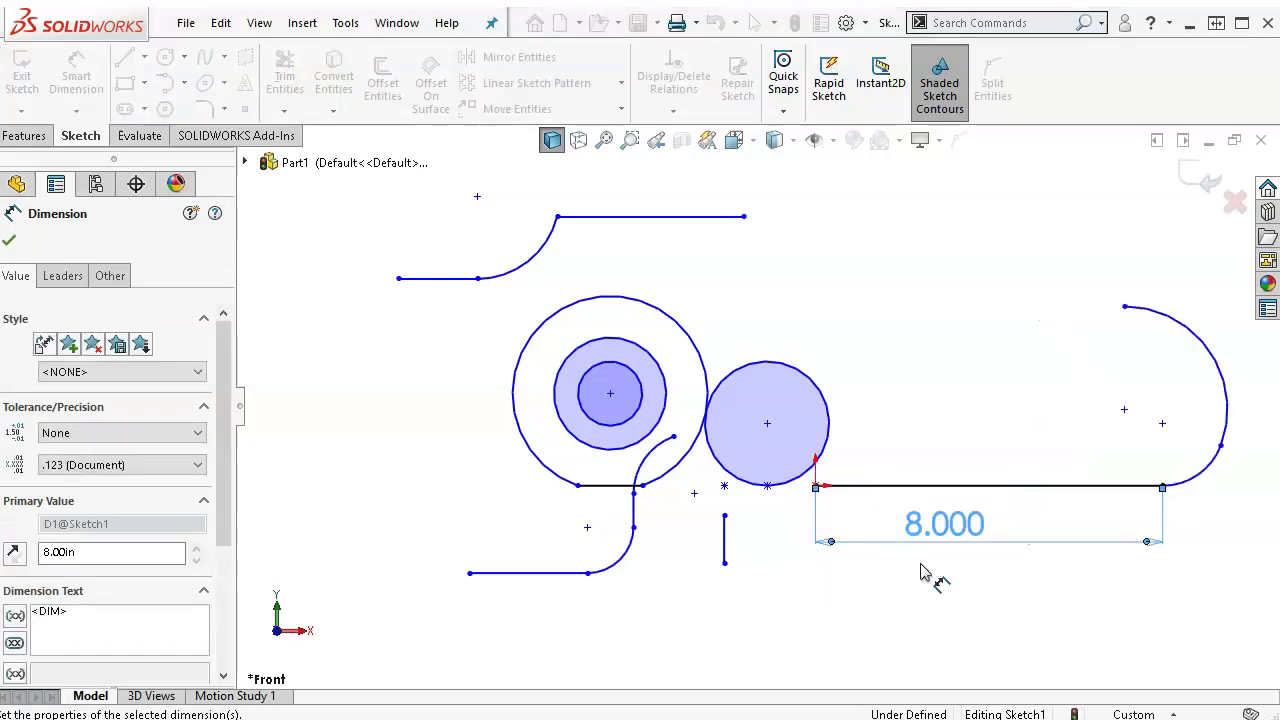
left_click(933, 452)
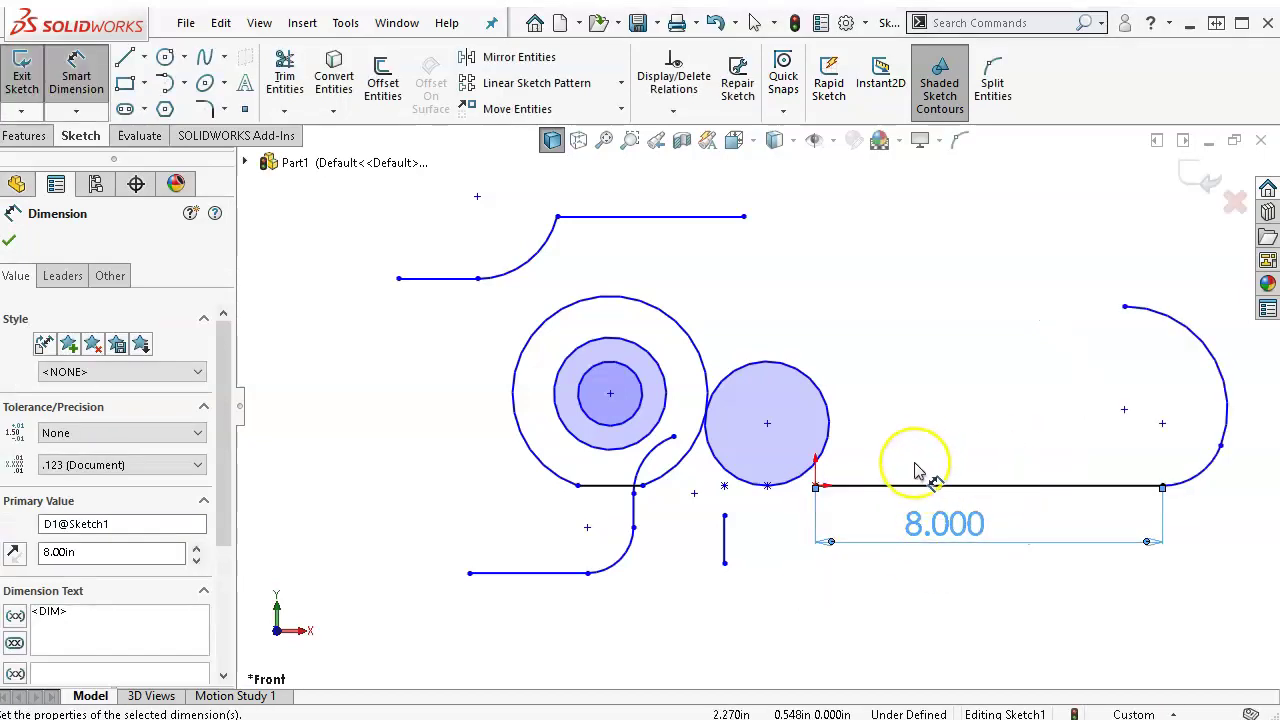
right_click(934, 429)
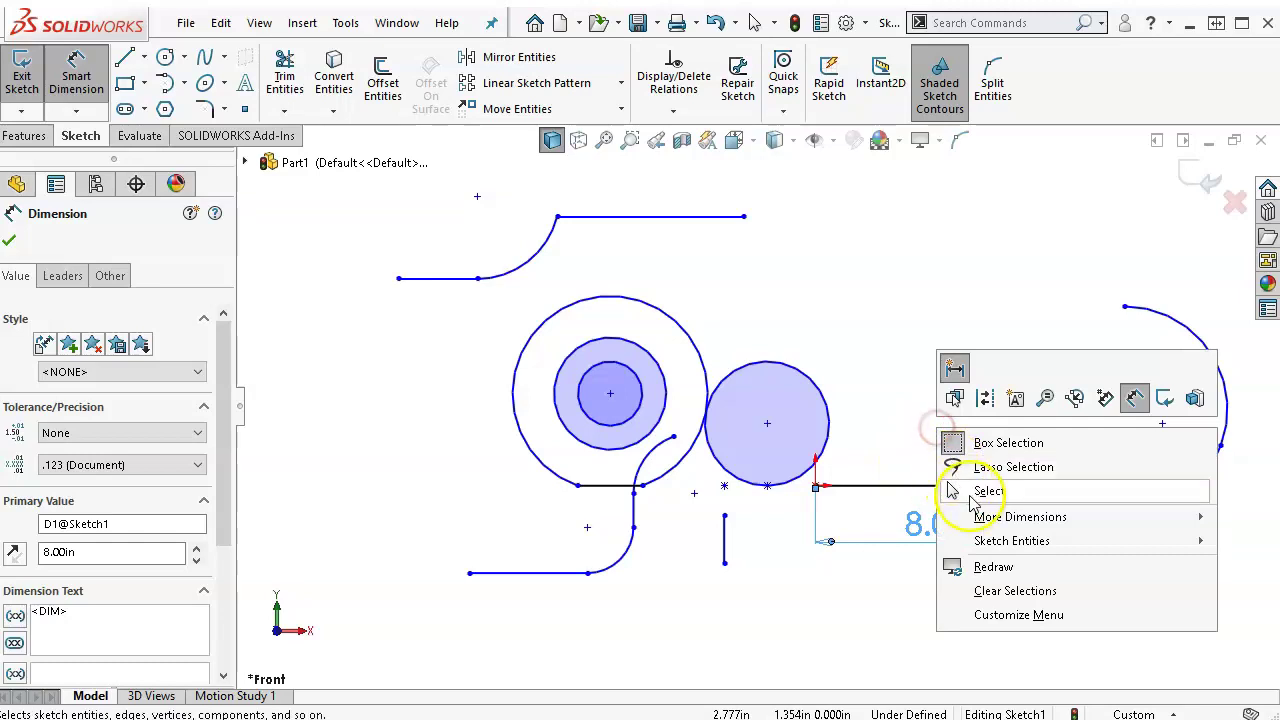
left_click(971, 494)
Place the 8 in dimension farther below the line and move the point joining the two tangent arcs slightly upward
left_click_drag(923, 525, 976, 545)
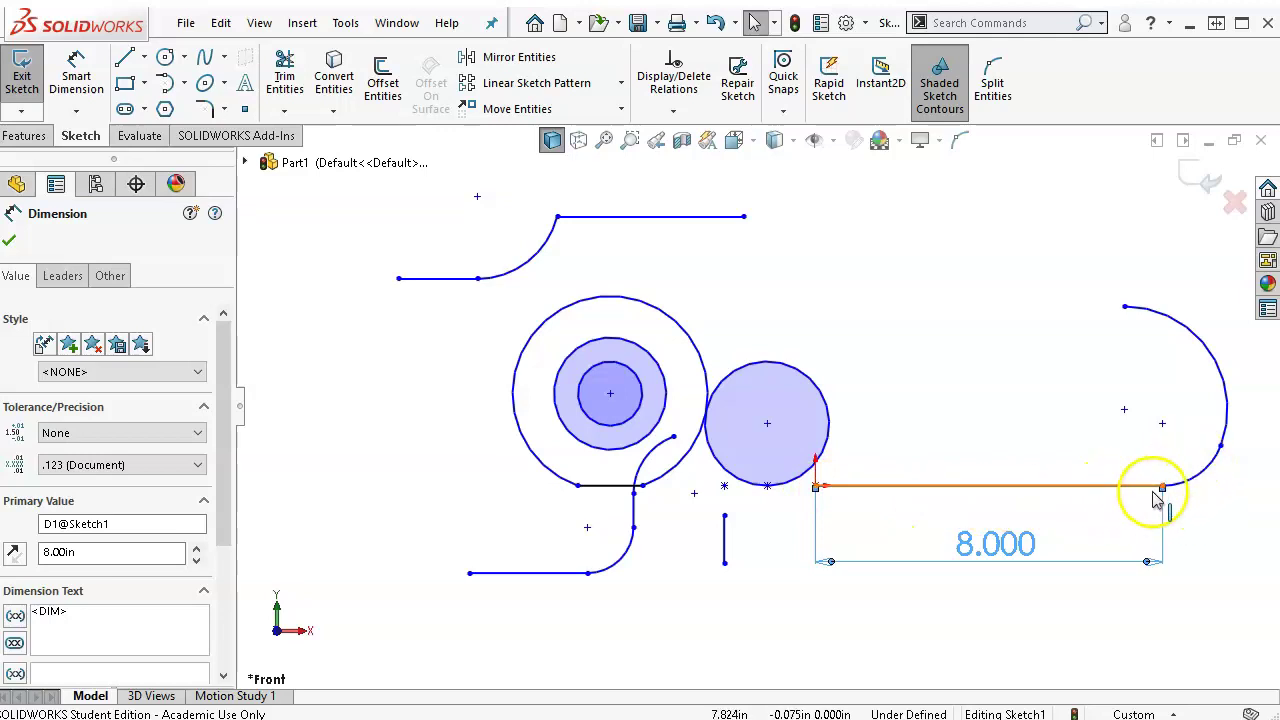
left_click(933, 452)
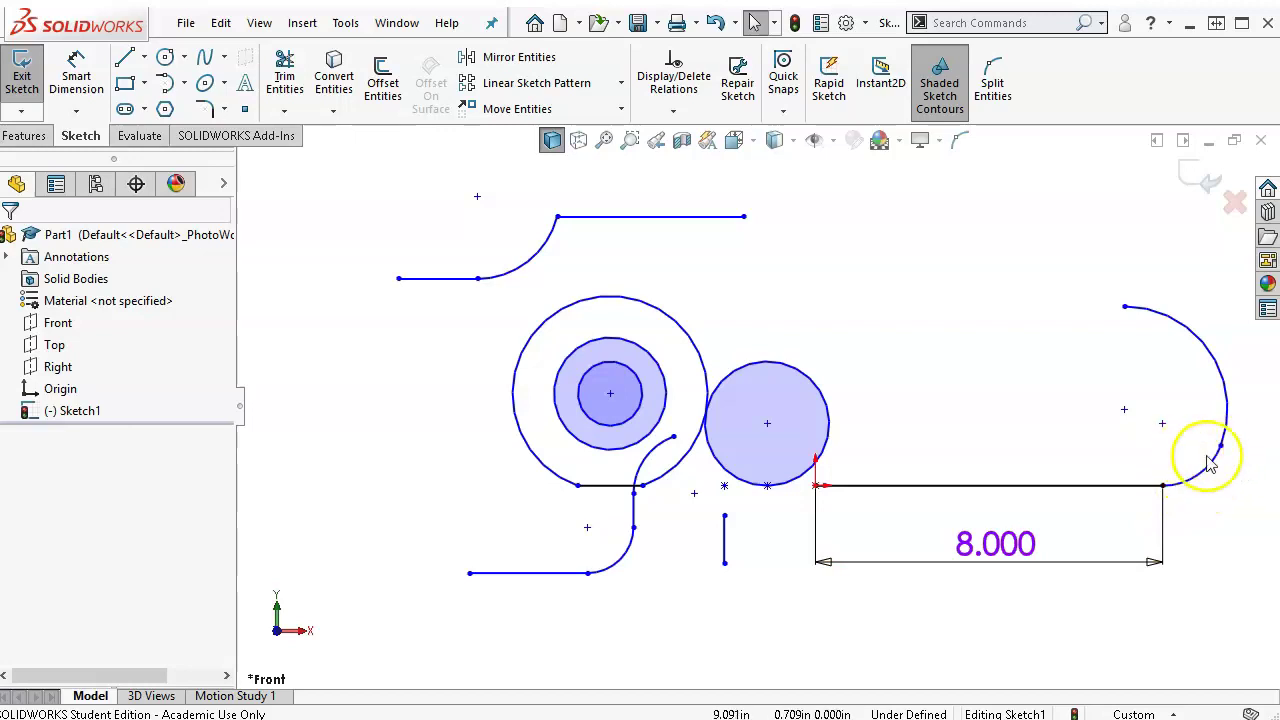
left_click_drag(1230, 455, 1233, 421)
left_click(1032, 425)
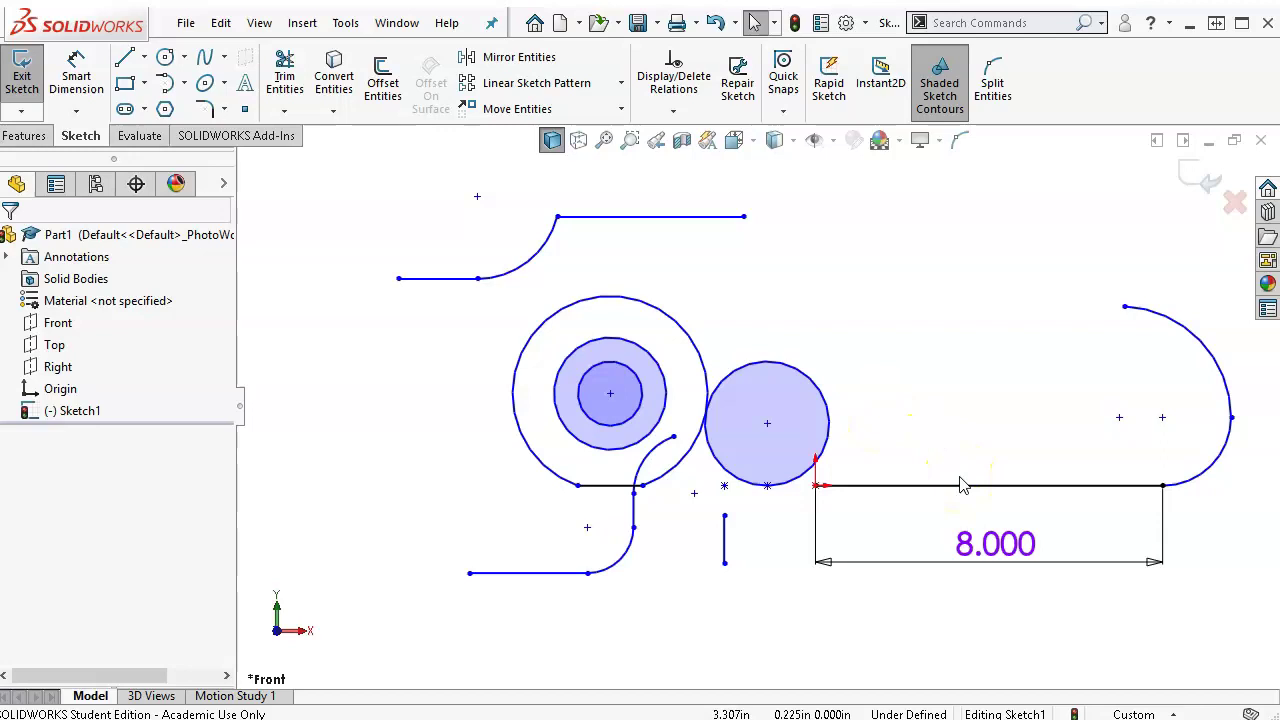
left_click(72, 76)
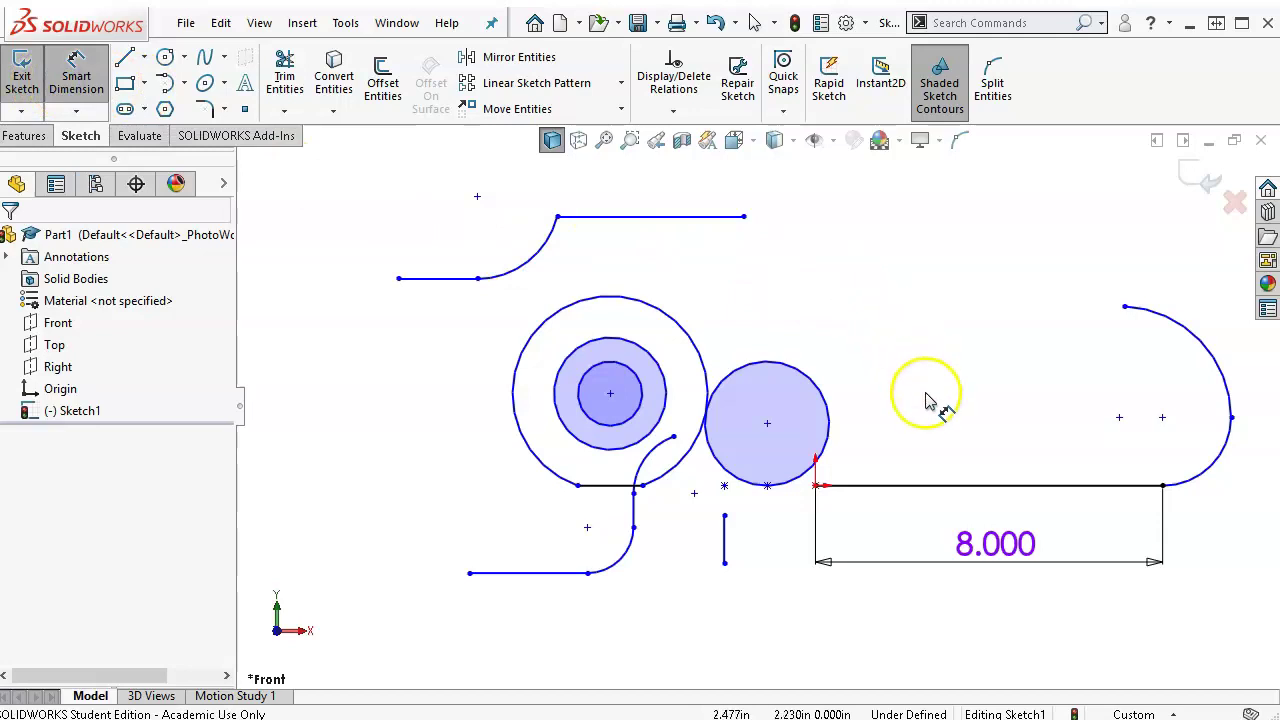
left_click(908, 488)
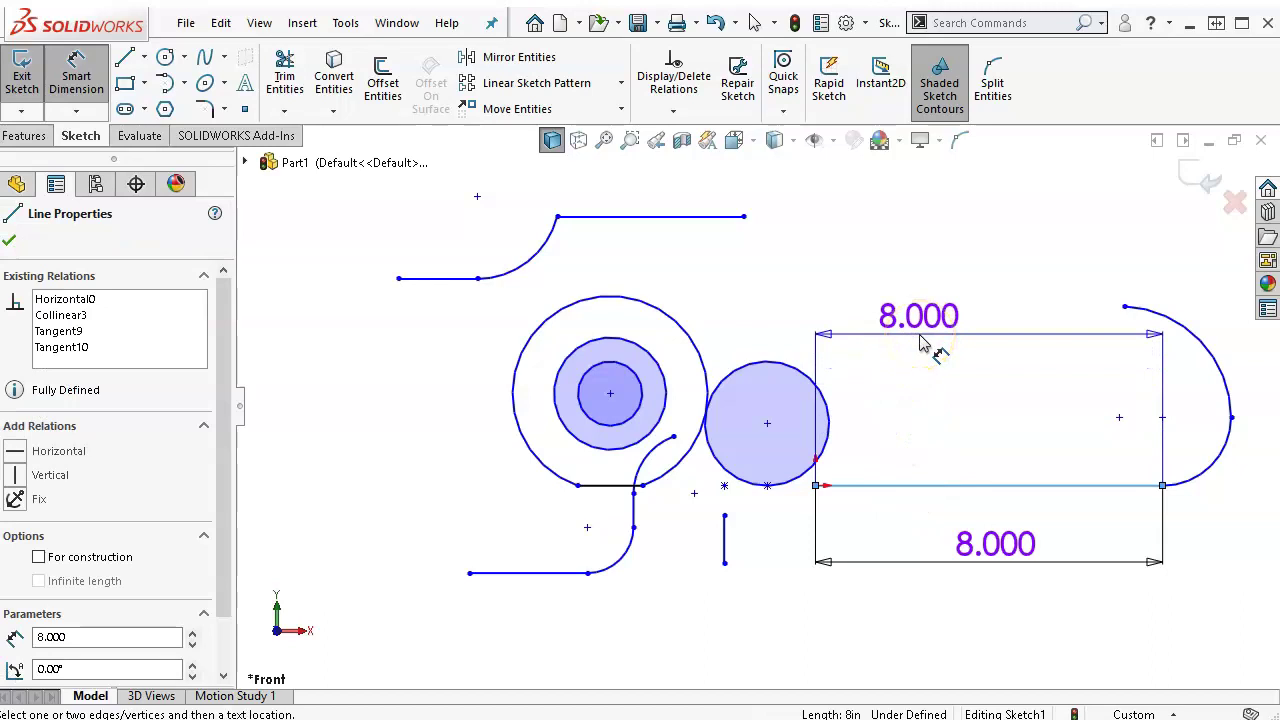
left_click(940, 348)
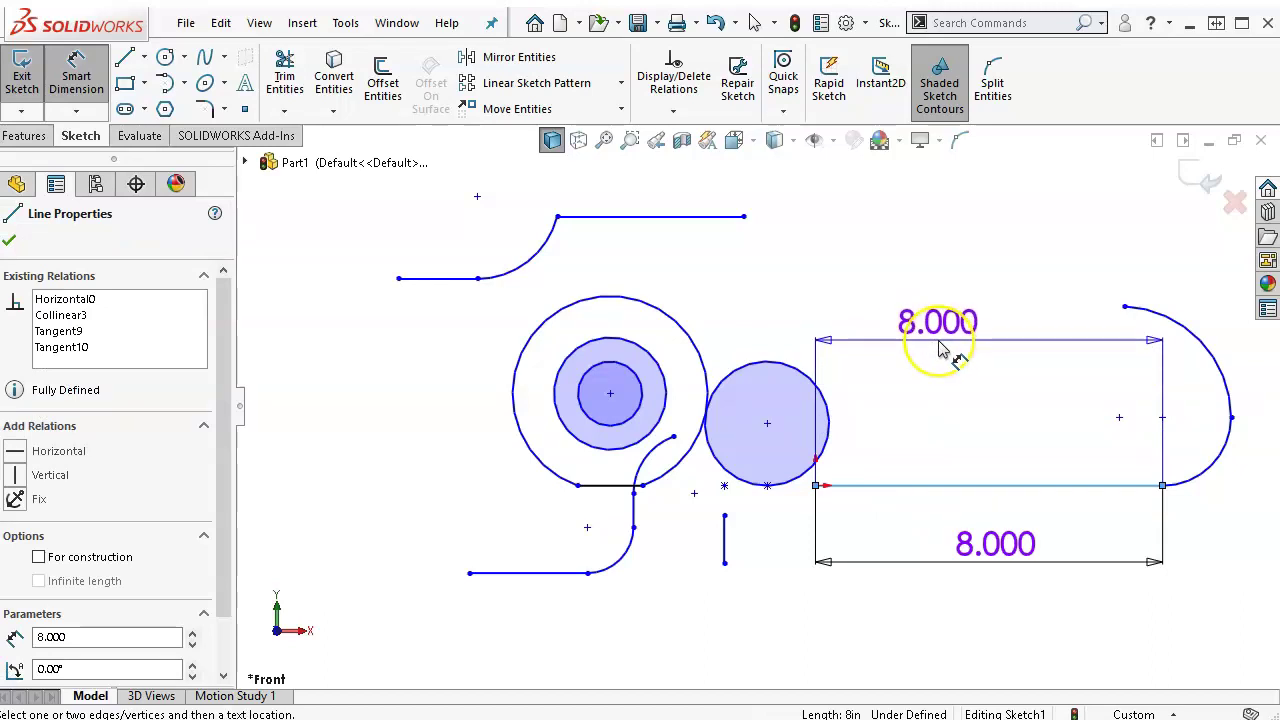
left_click(956, 346)
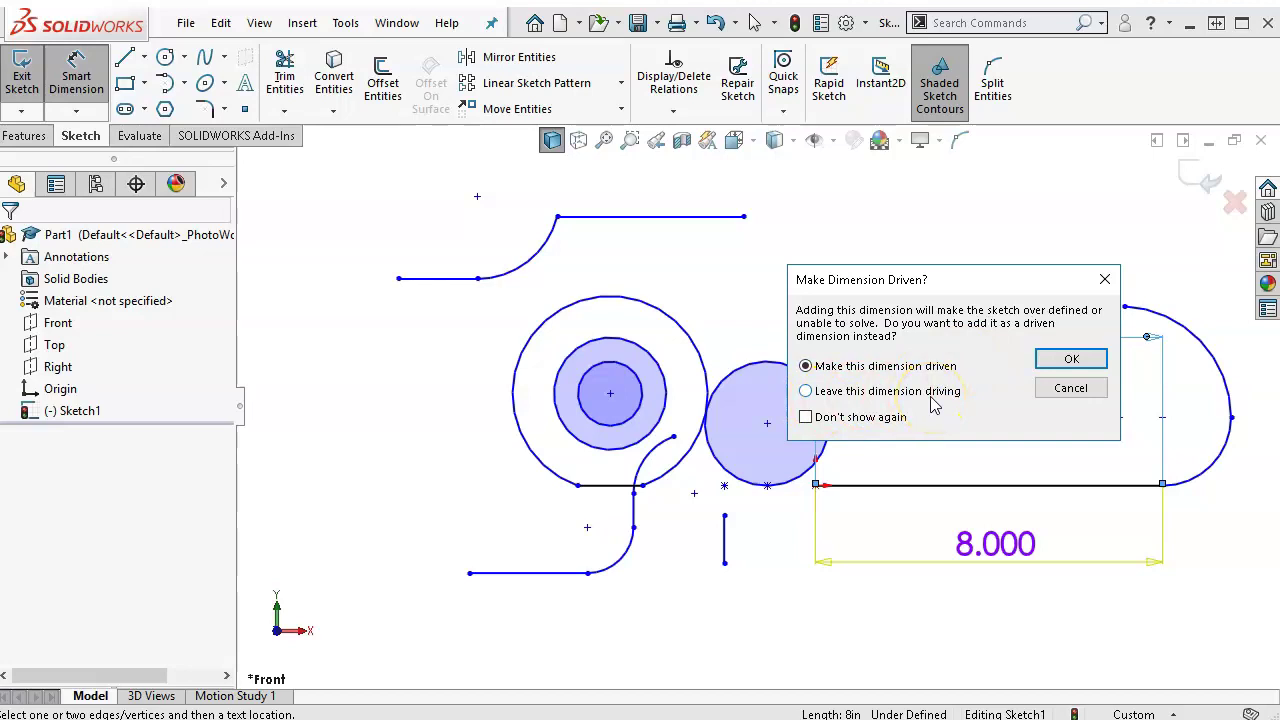
left_click(1068, 388)
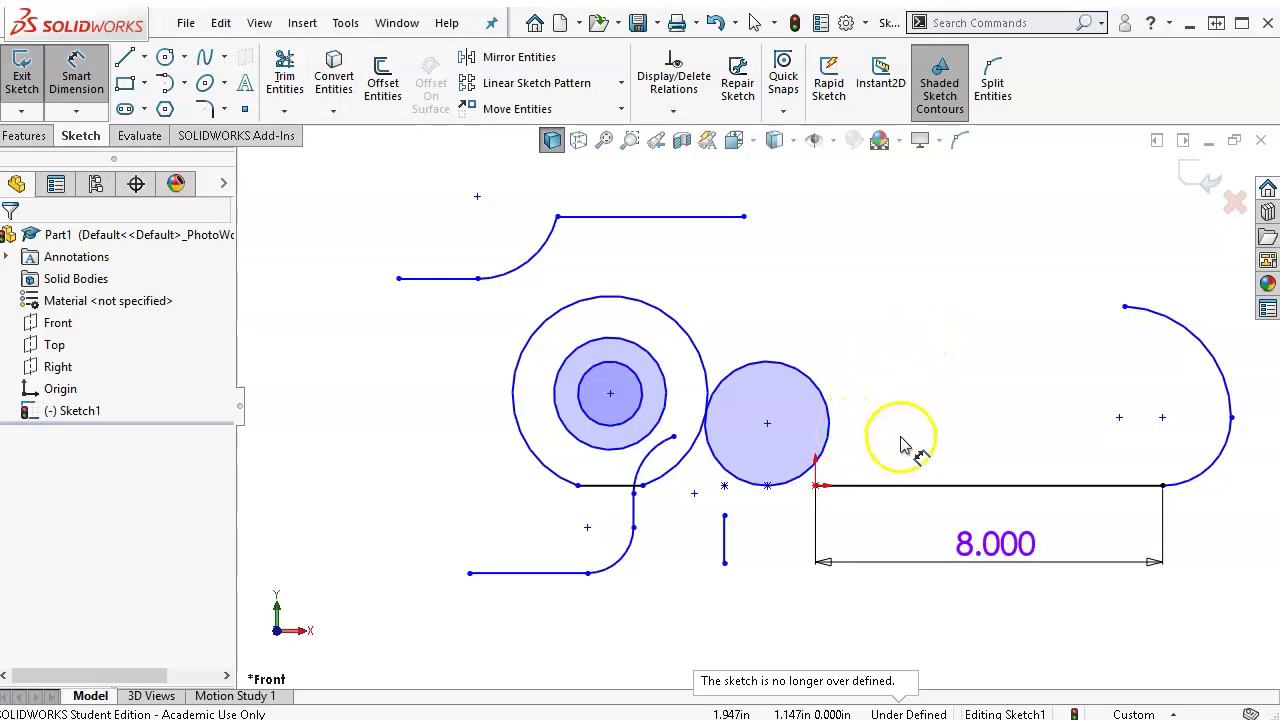
Add a second length dimension above the horizontal line that starts at the origin, making it a driven dimension
left_click(916, 486)
left_click(964, 369)
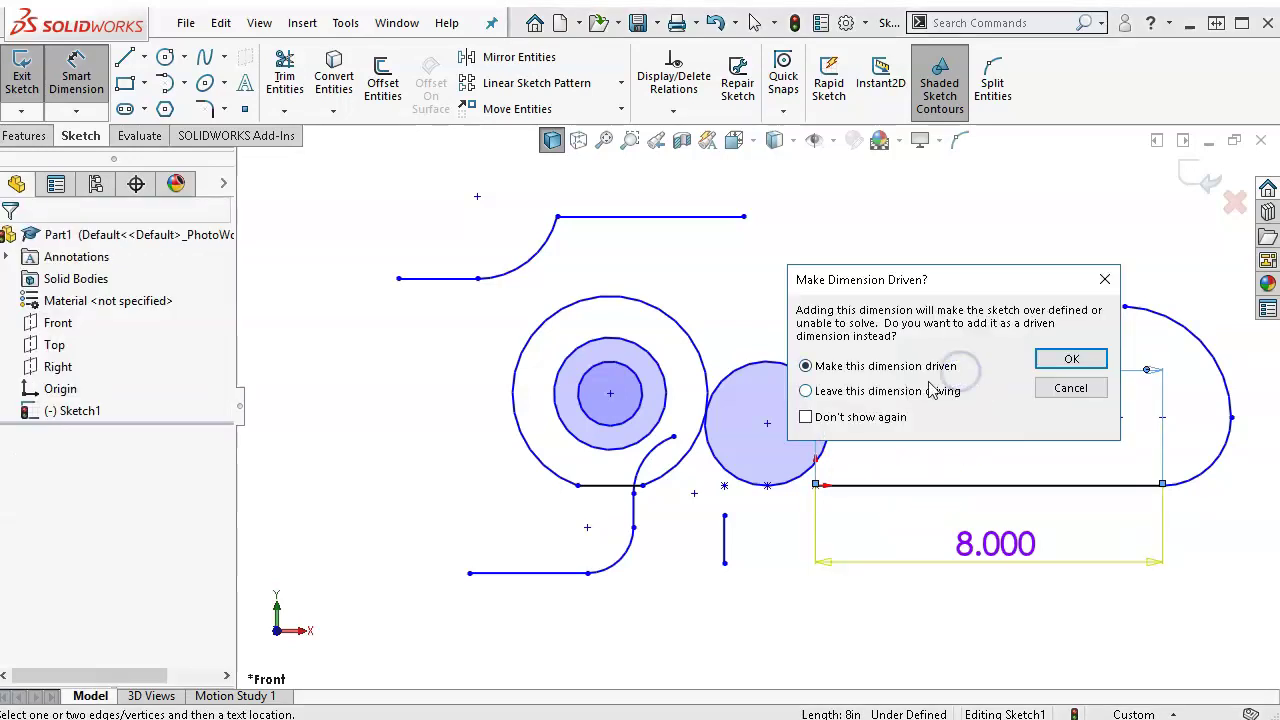
left_click(1070, 362)
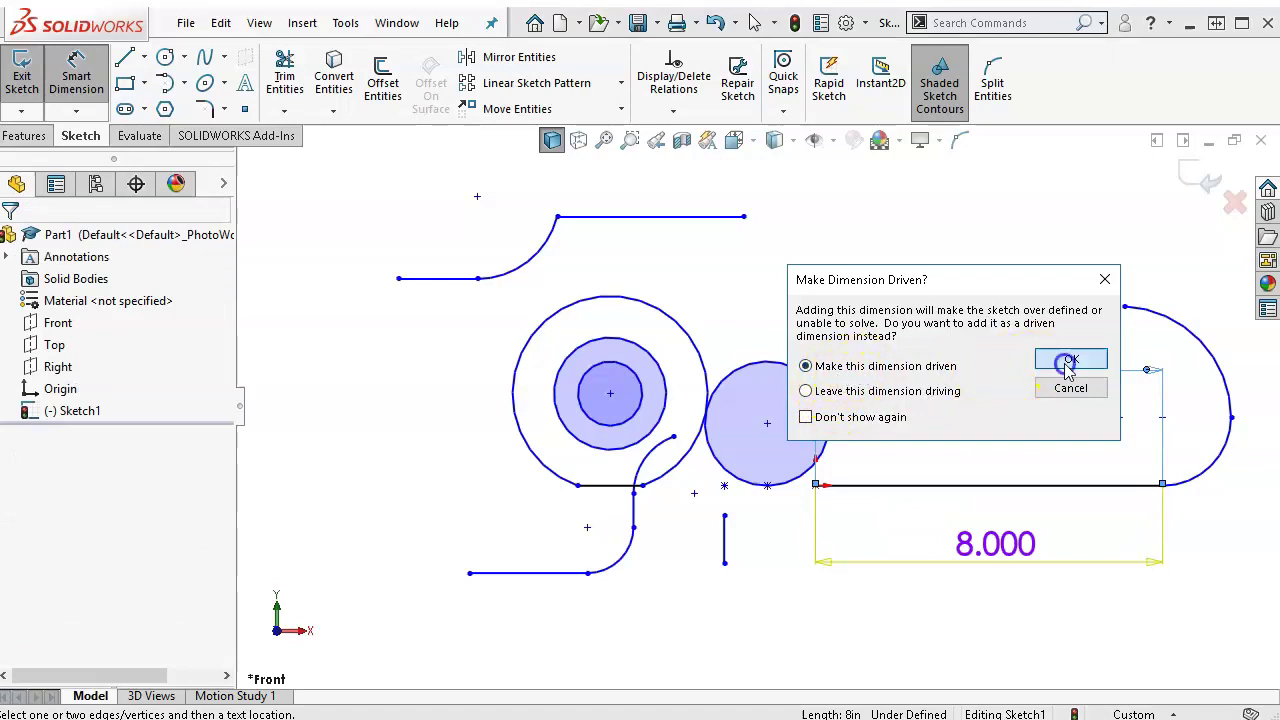
right_click(908, 227)
left_click(964, 286)
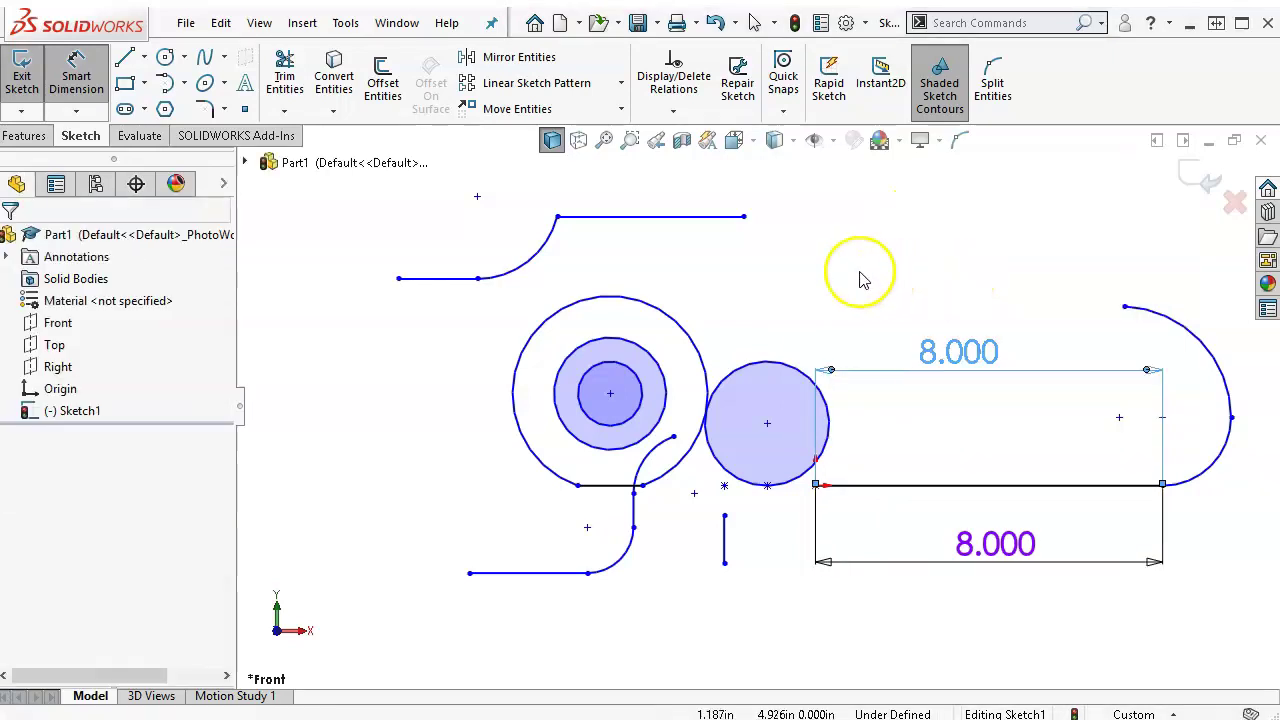
left_click(900, 268)
left_click(893, 400)
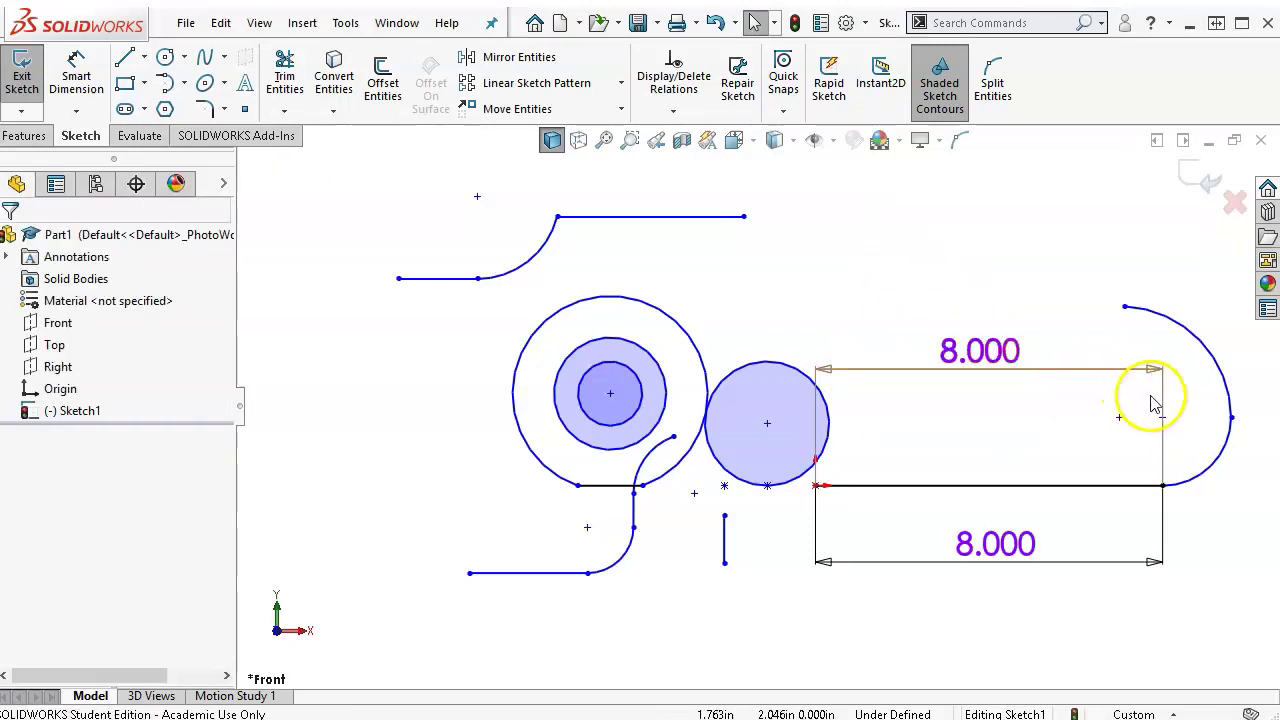
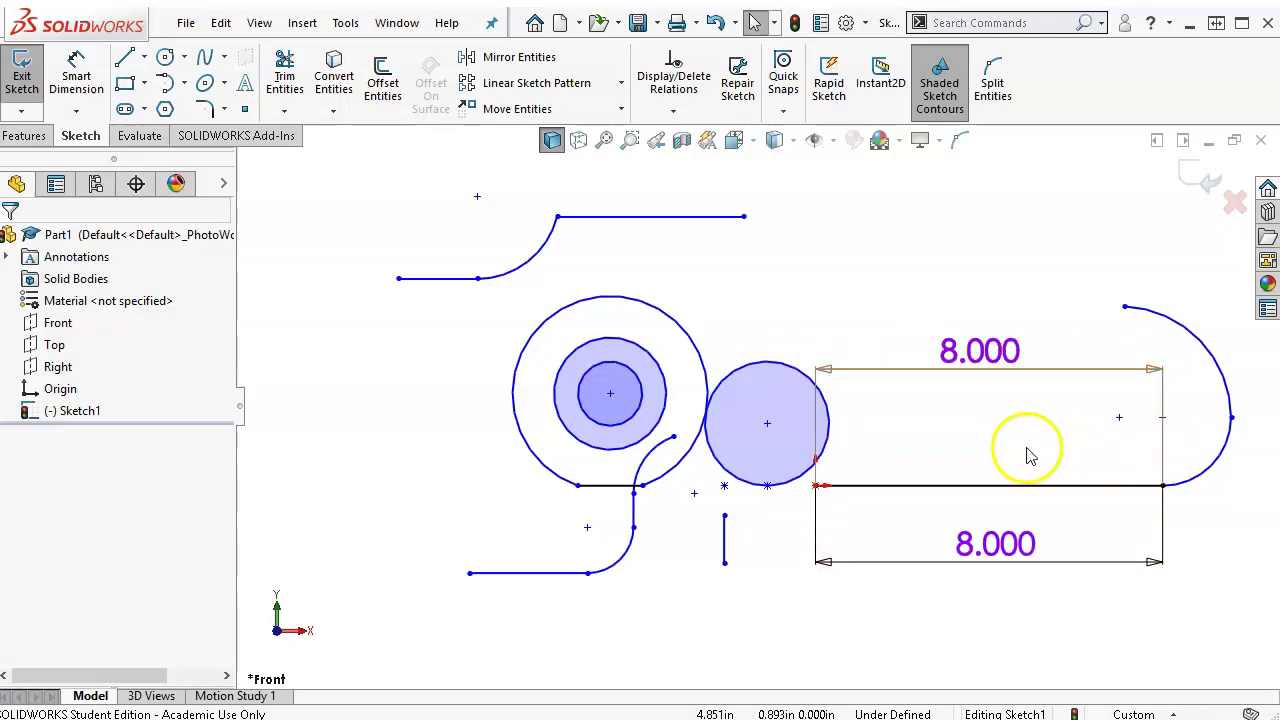
Try to edit the value of the driven dimension above the horizontal line
double_click(986, 352)
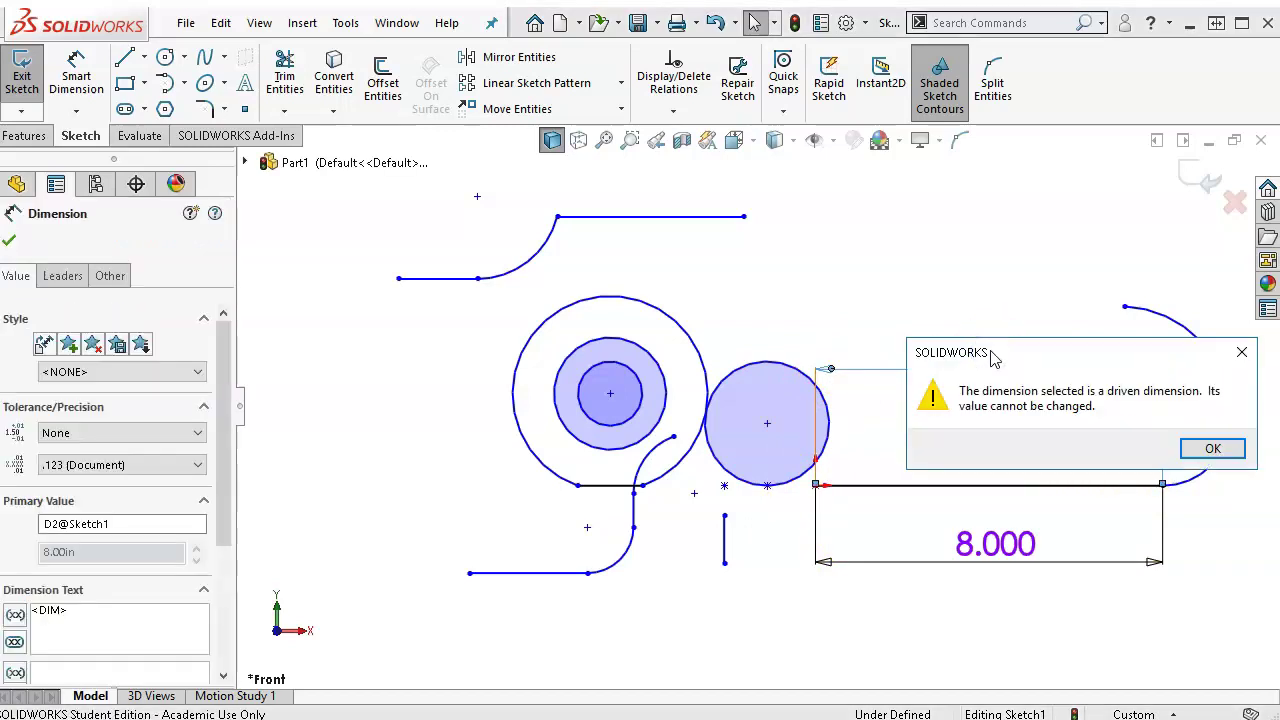
left_click(1212, 450)
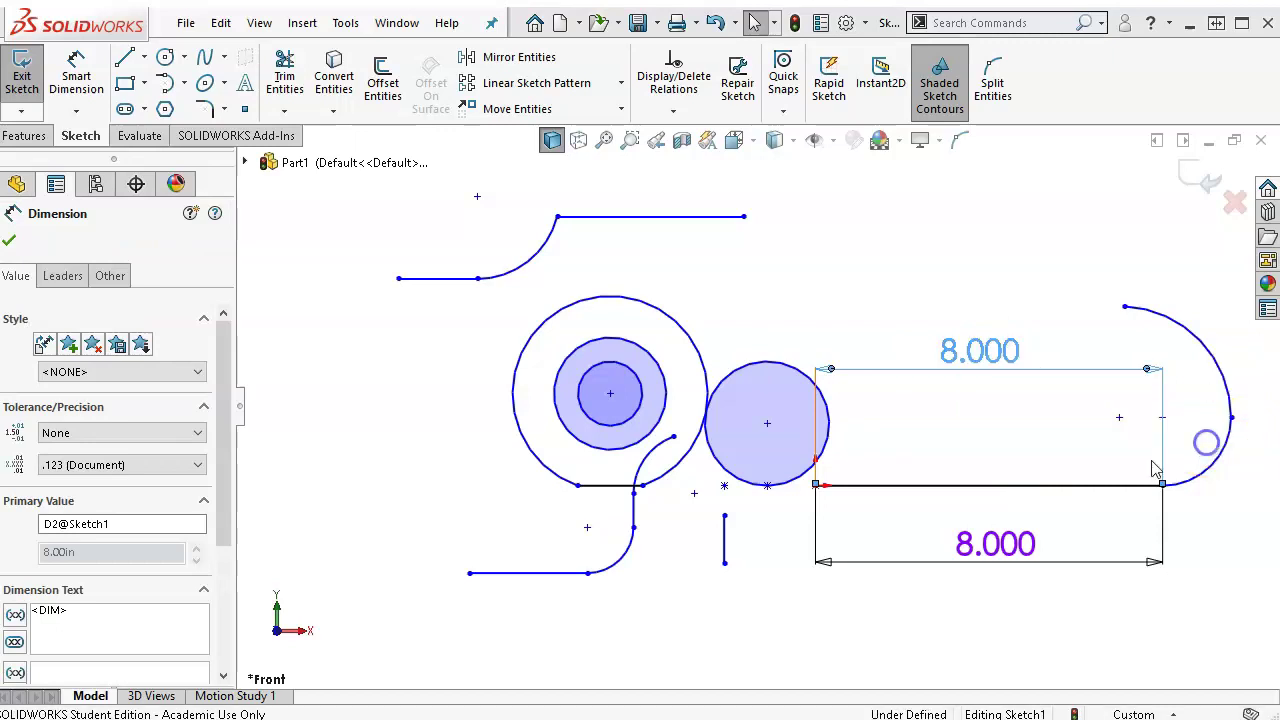
left_click(756, 275)
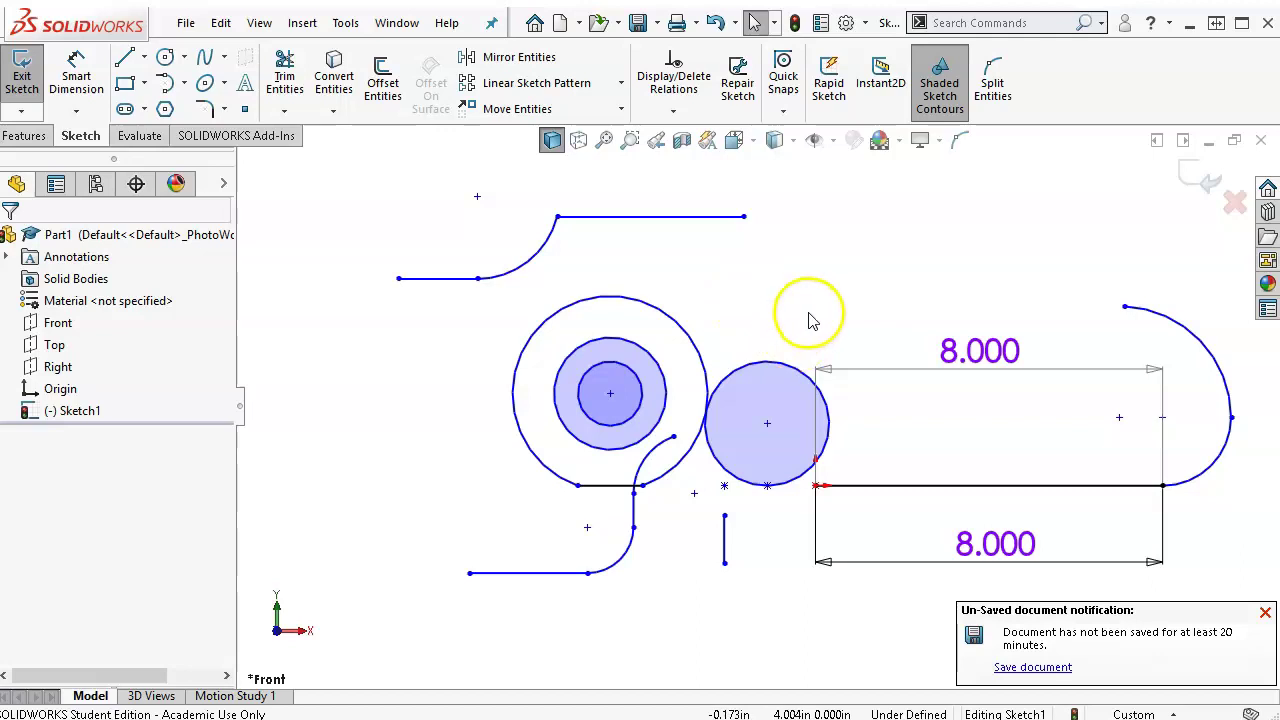
Delete both the driven and the driving length dimensions from the horizontal line
left_click(975, 354)
key("Delete")
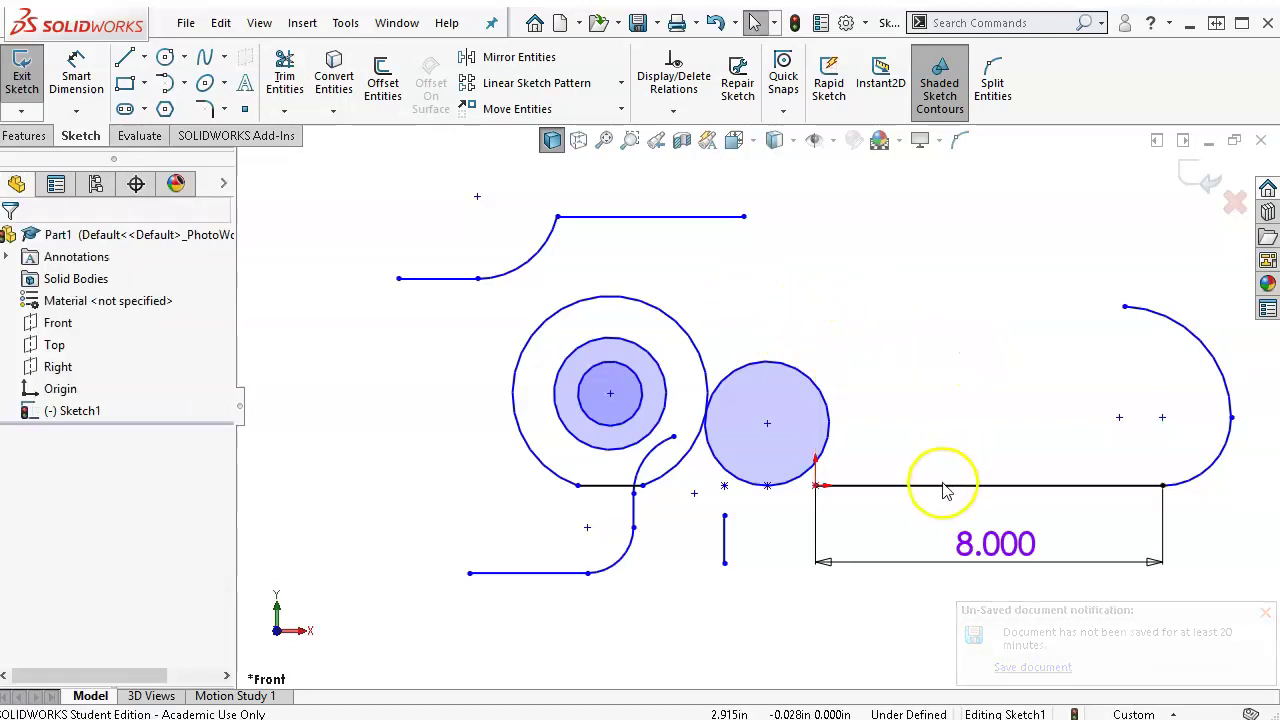
left_click(990, 552)
key("Delete")
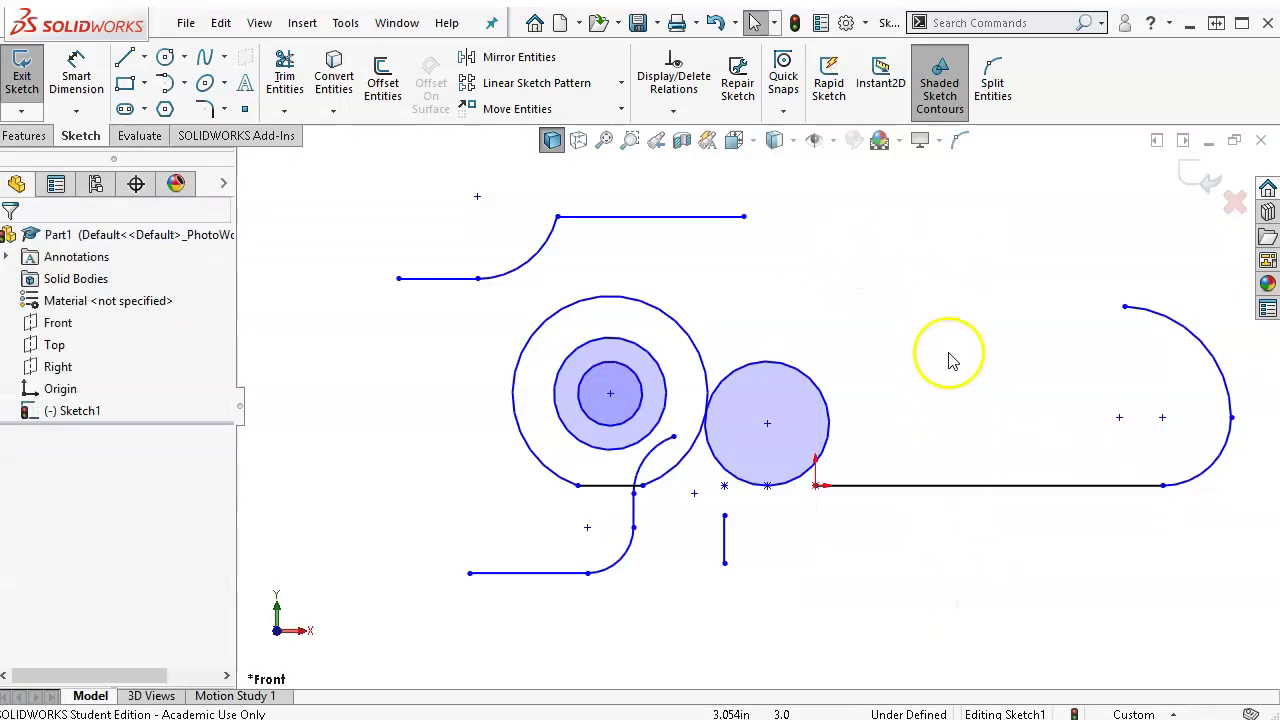
Turn on sketch numeric input for creating new entities
right_click(933, 280)
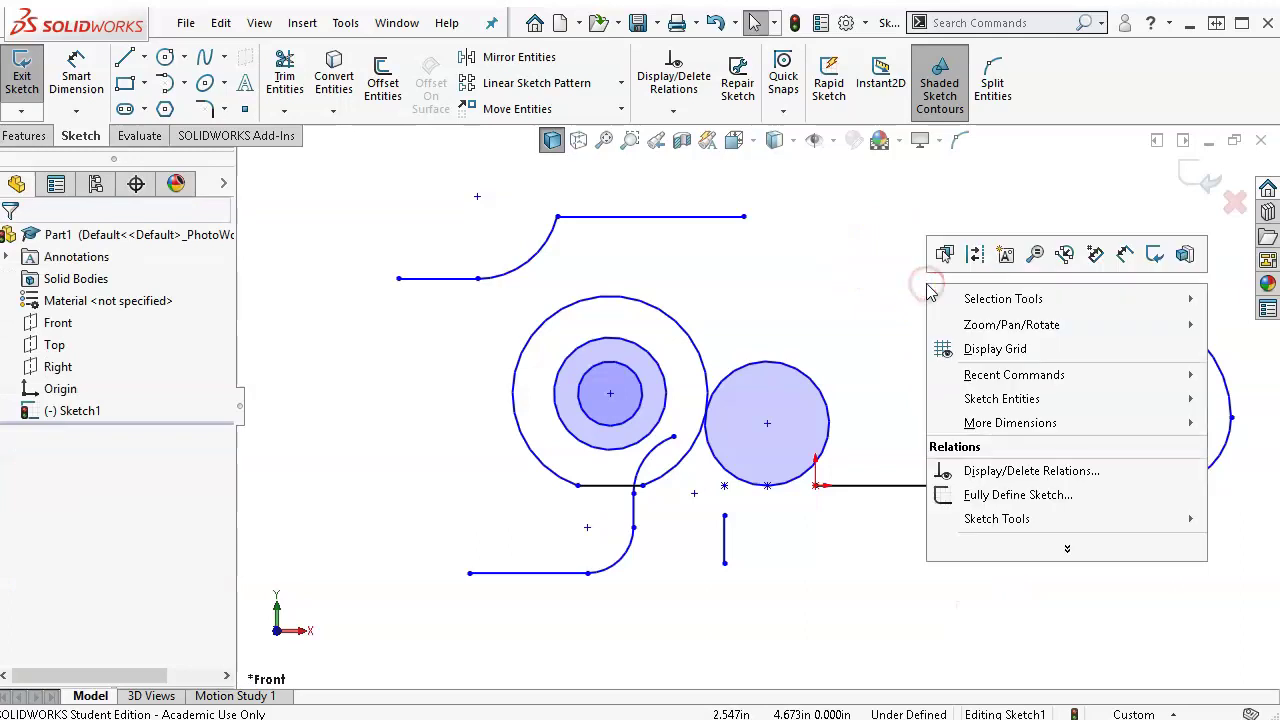
left_click(1094, 255)
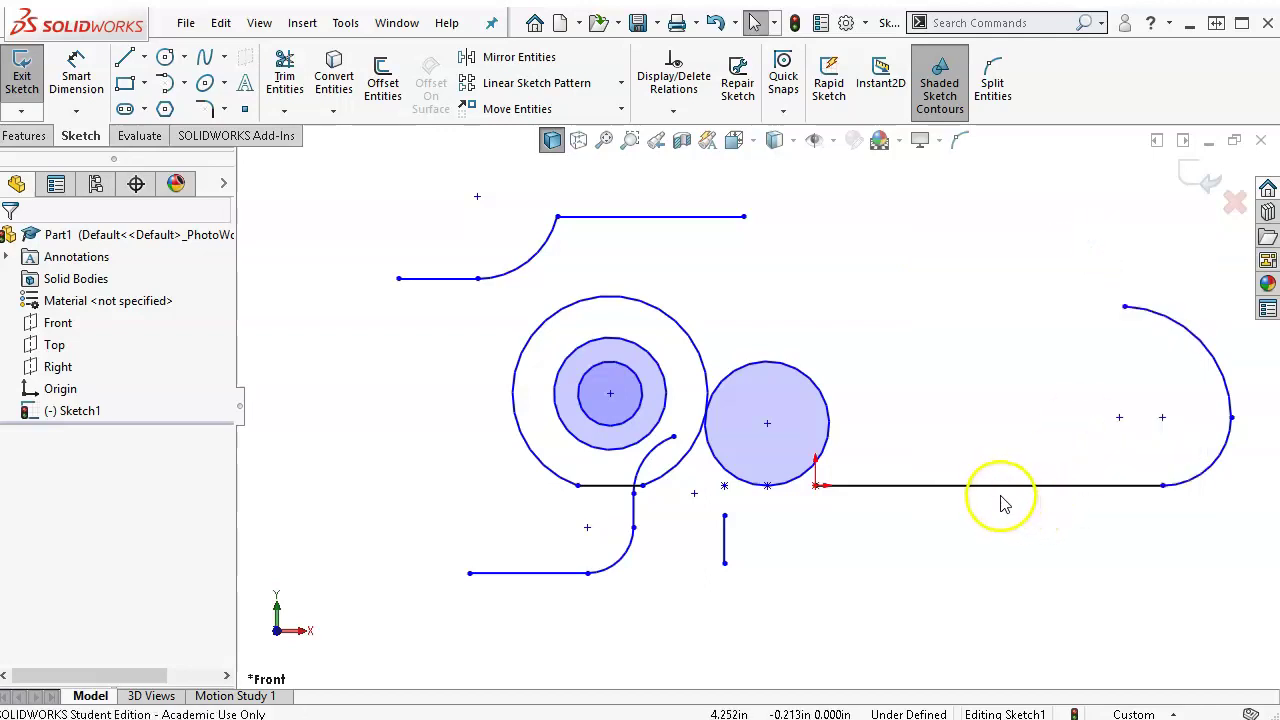
right_click(996, 208)
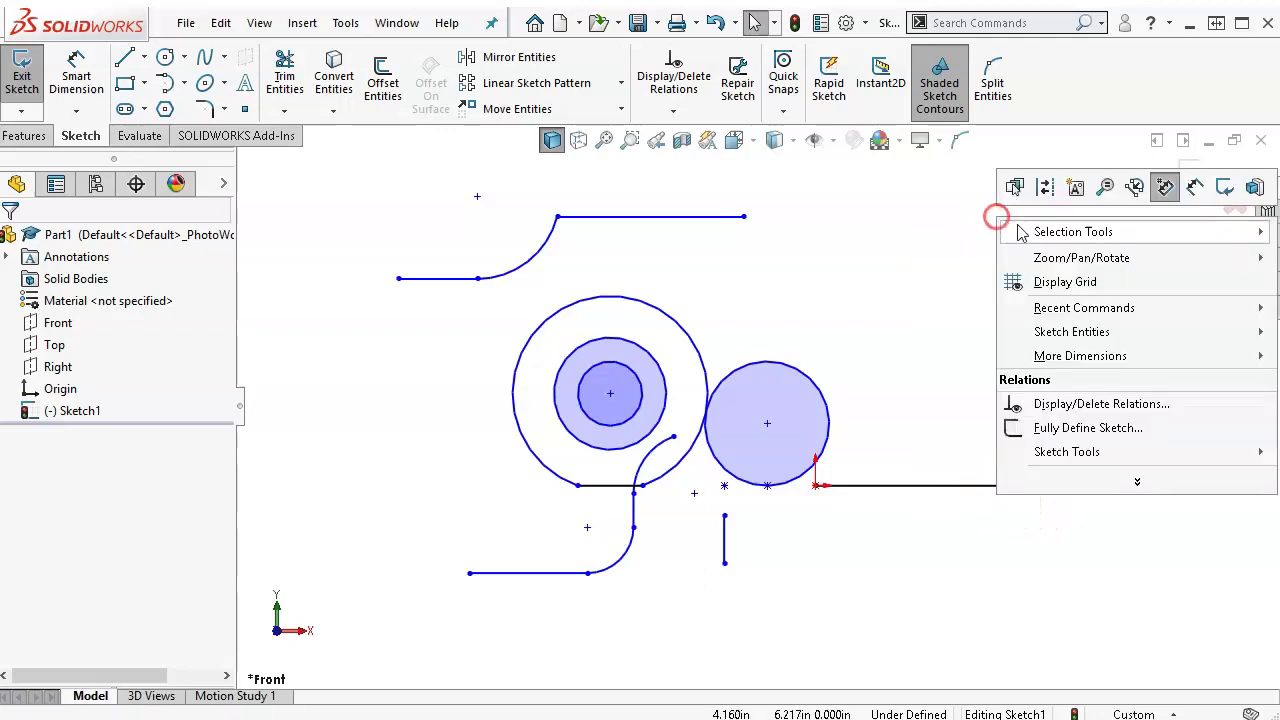
left_click(1197, 190)
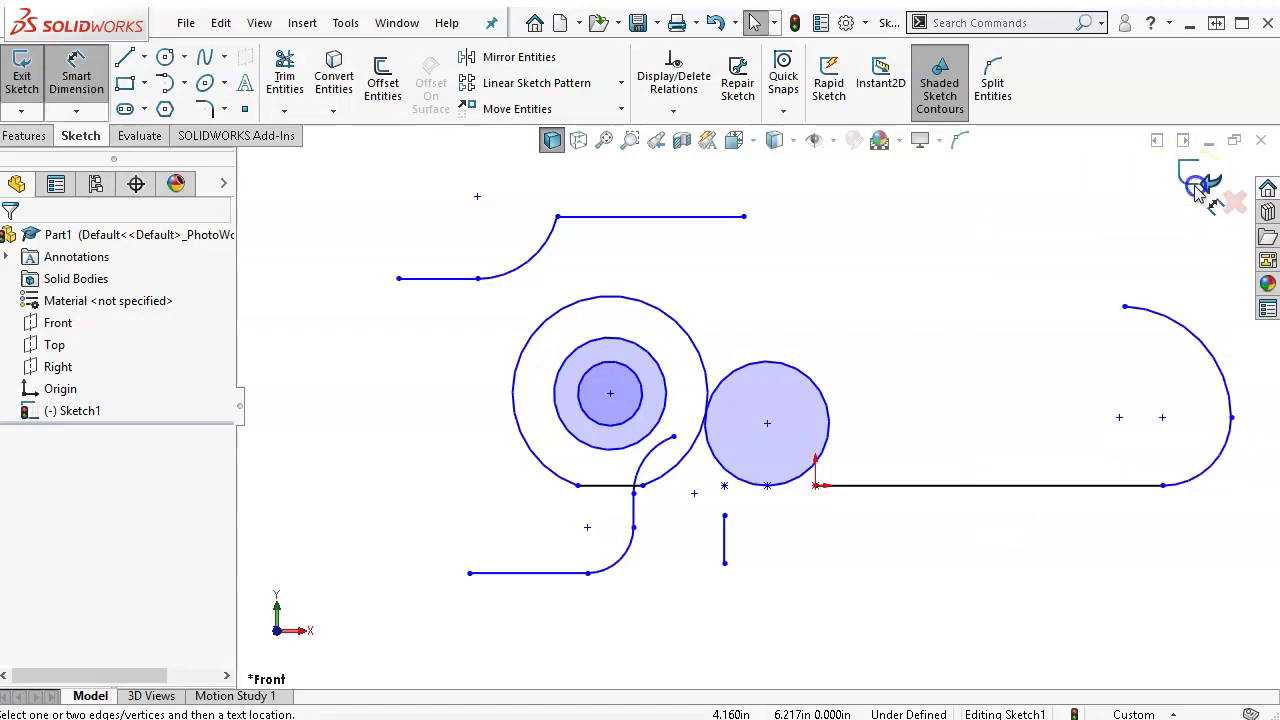
left_click(943, 486)
left_click(979, 569)
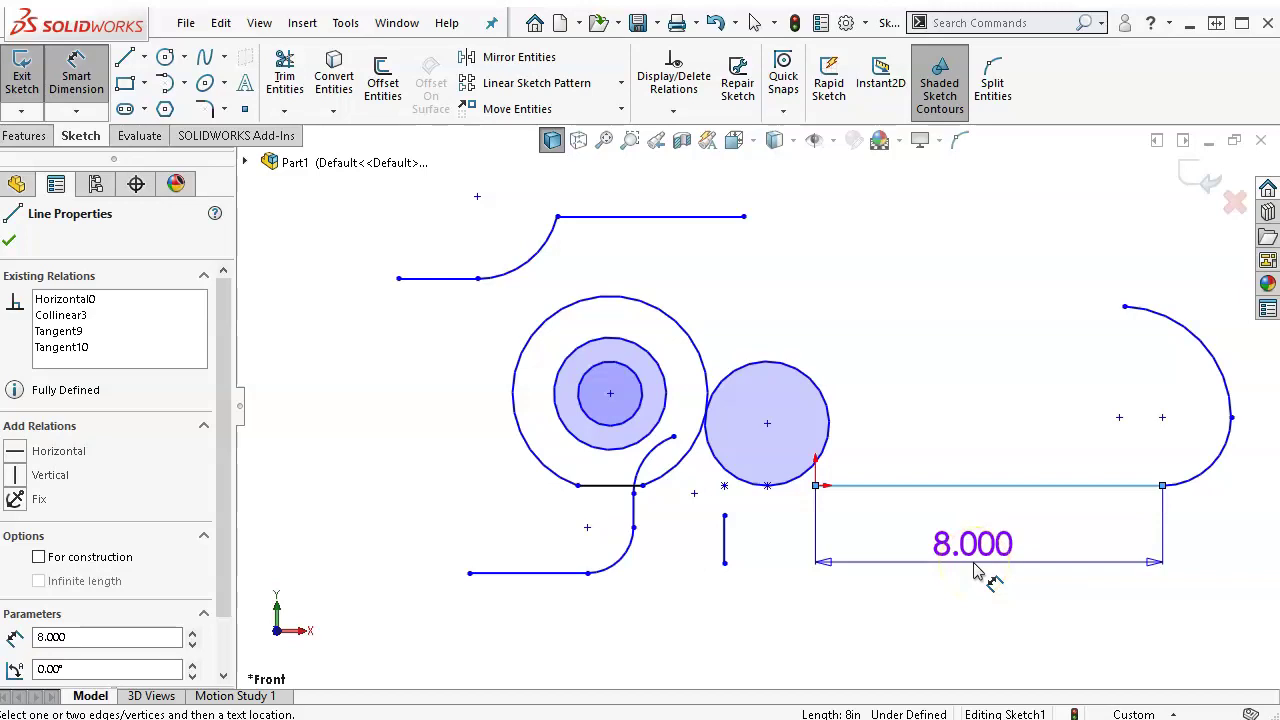
key("Escape")
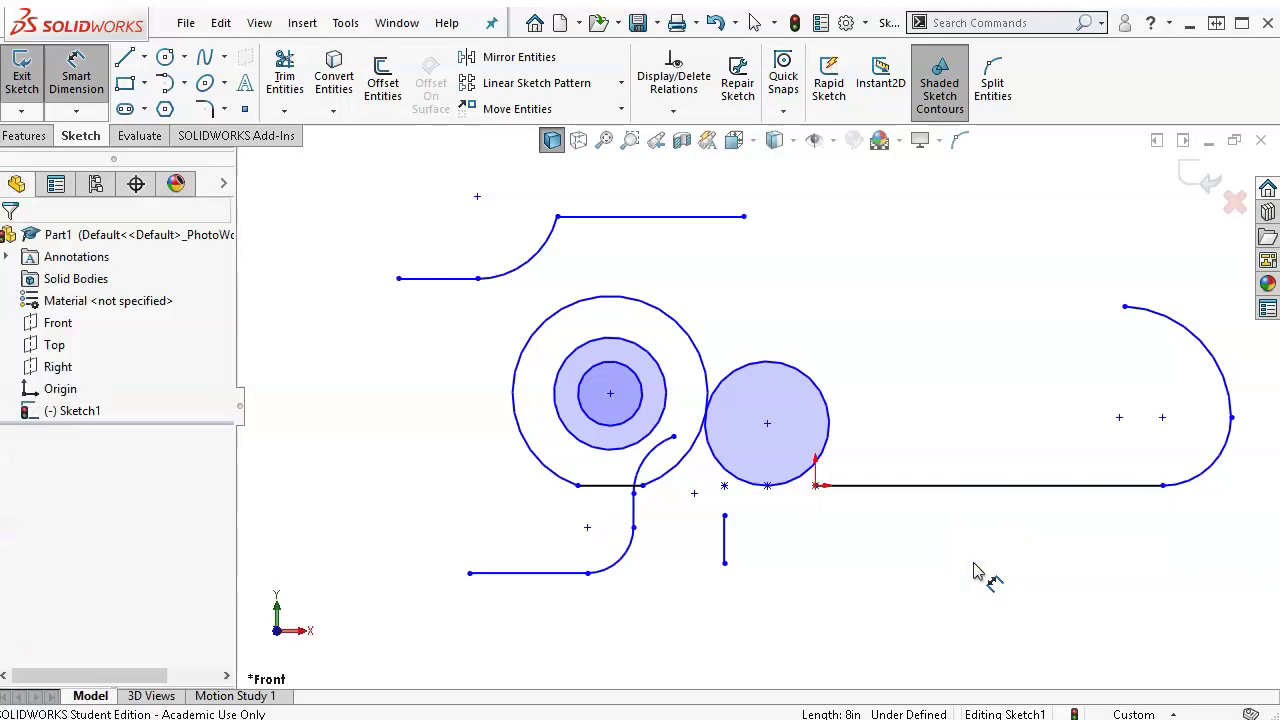
key("Escape")
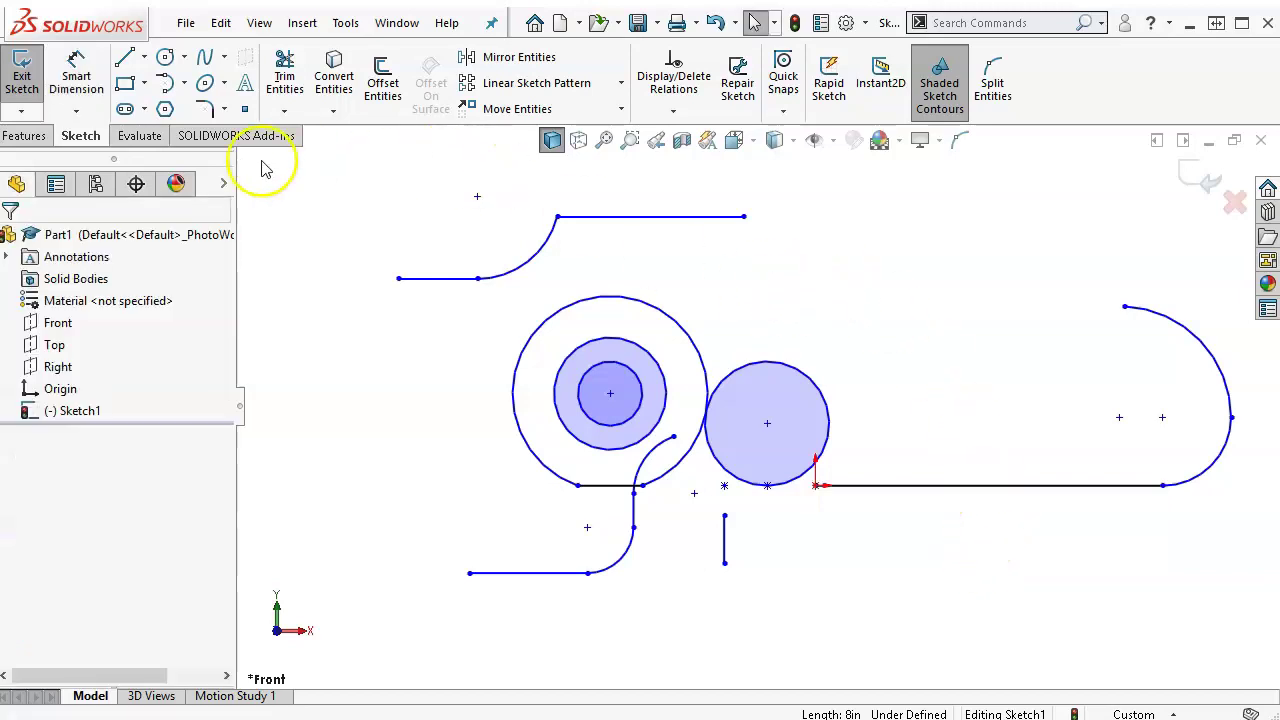
Sketch a corner rectangle 2 in high and 4 in wide above the horizontal line, with its first corner directly above the origin
left_click(125, 84)
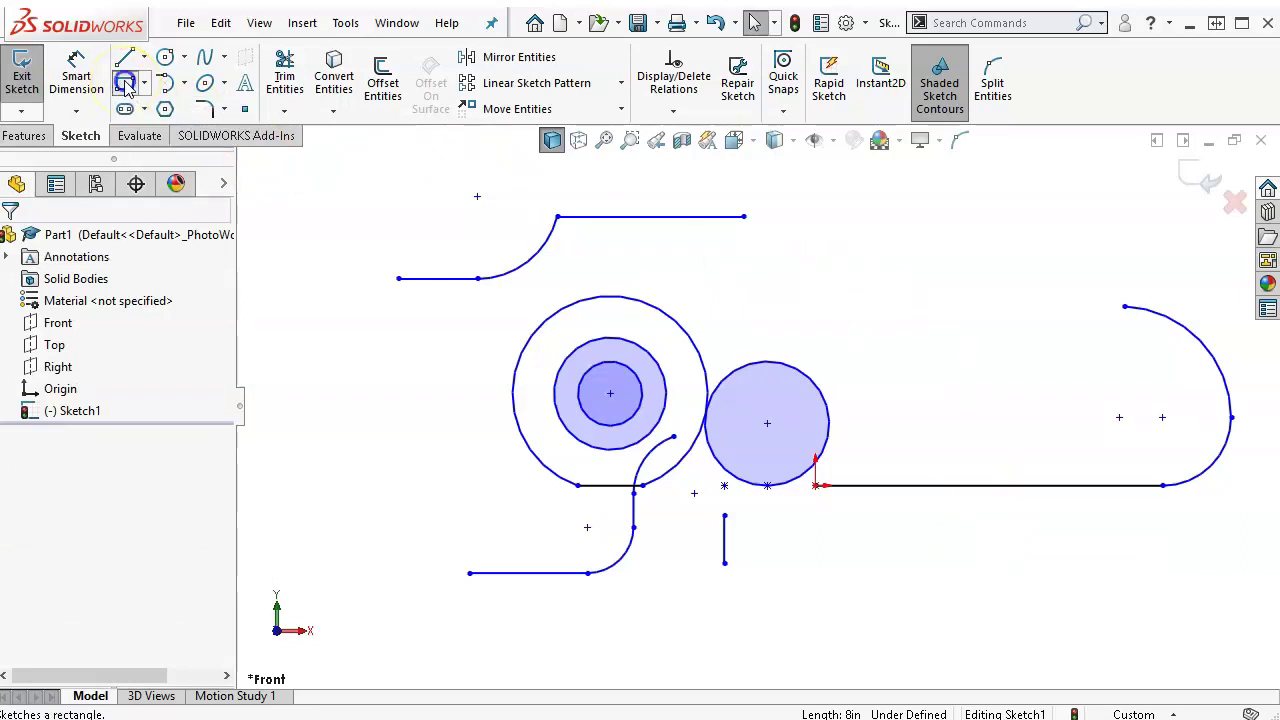
left_click(815, 306)
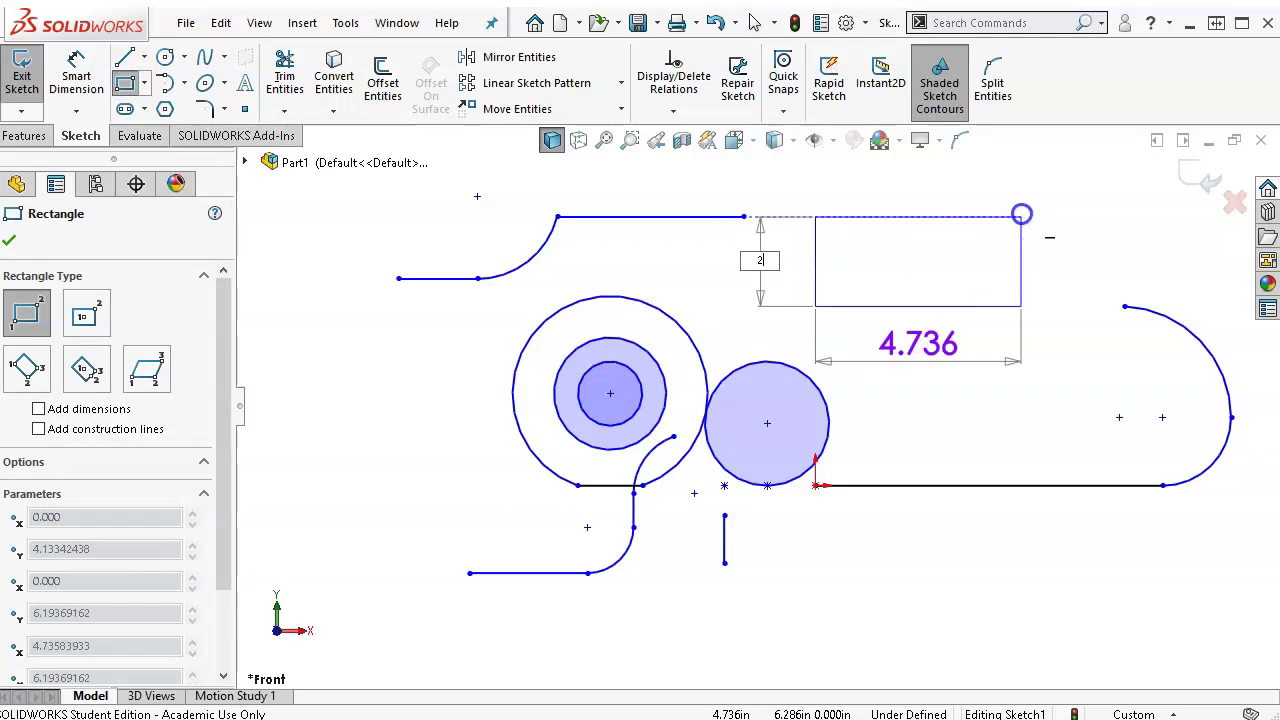
type("2")
key("Tab")
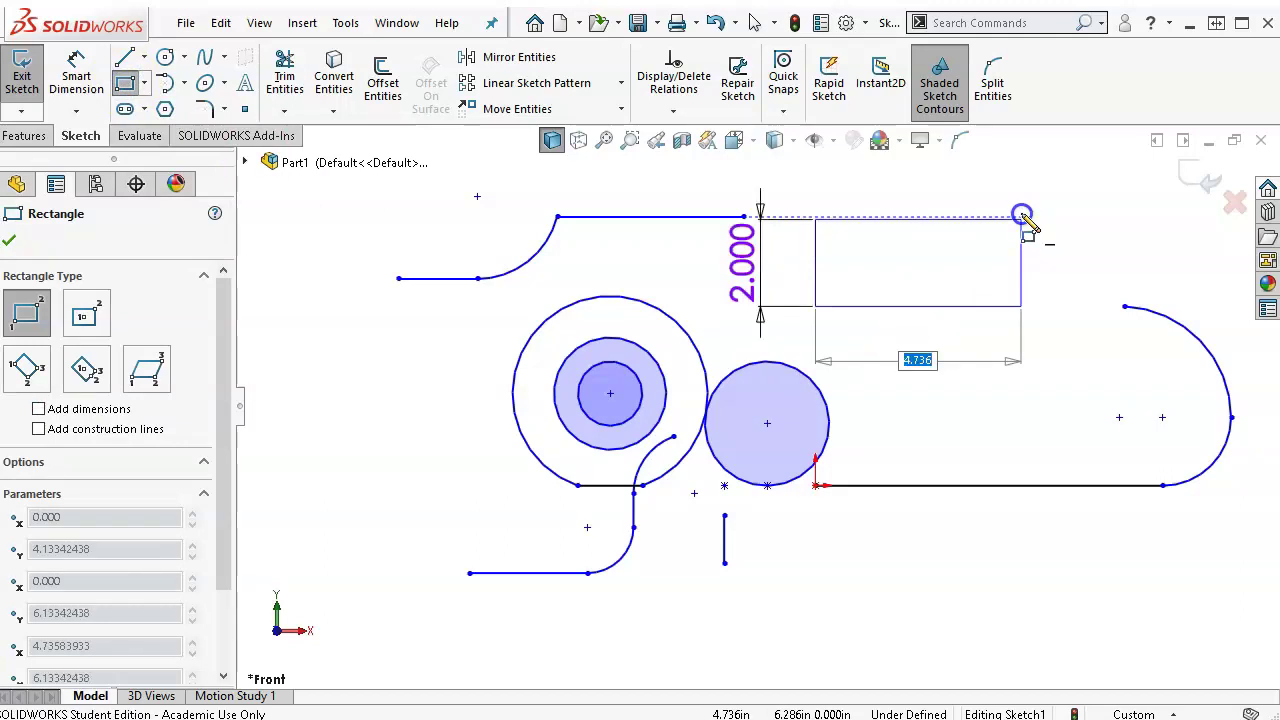
type("4")
key("Return")
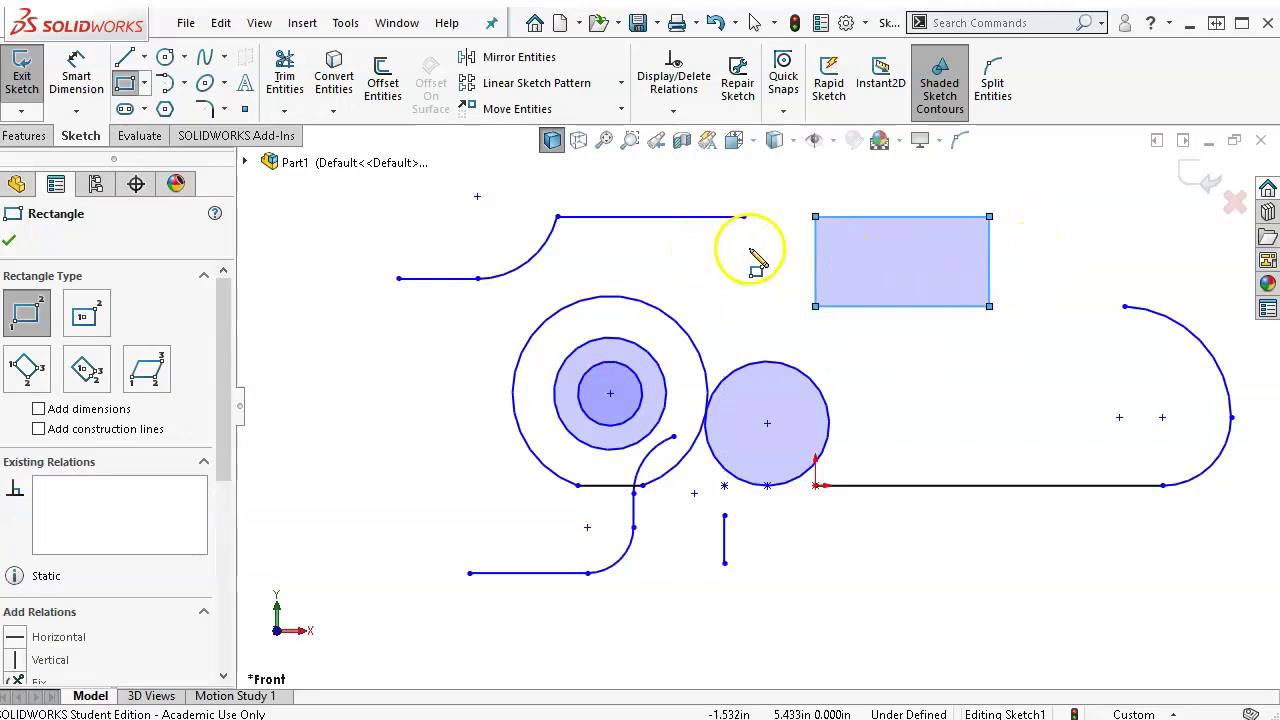
Dimension the rectangle's bottom edge at 4 in and set the dimension of its left edge to 2 in
left_click(80, 76)
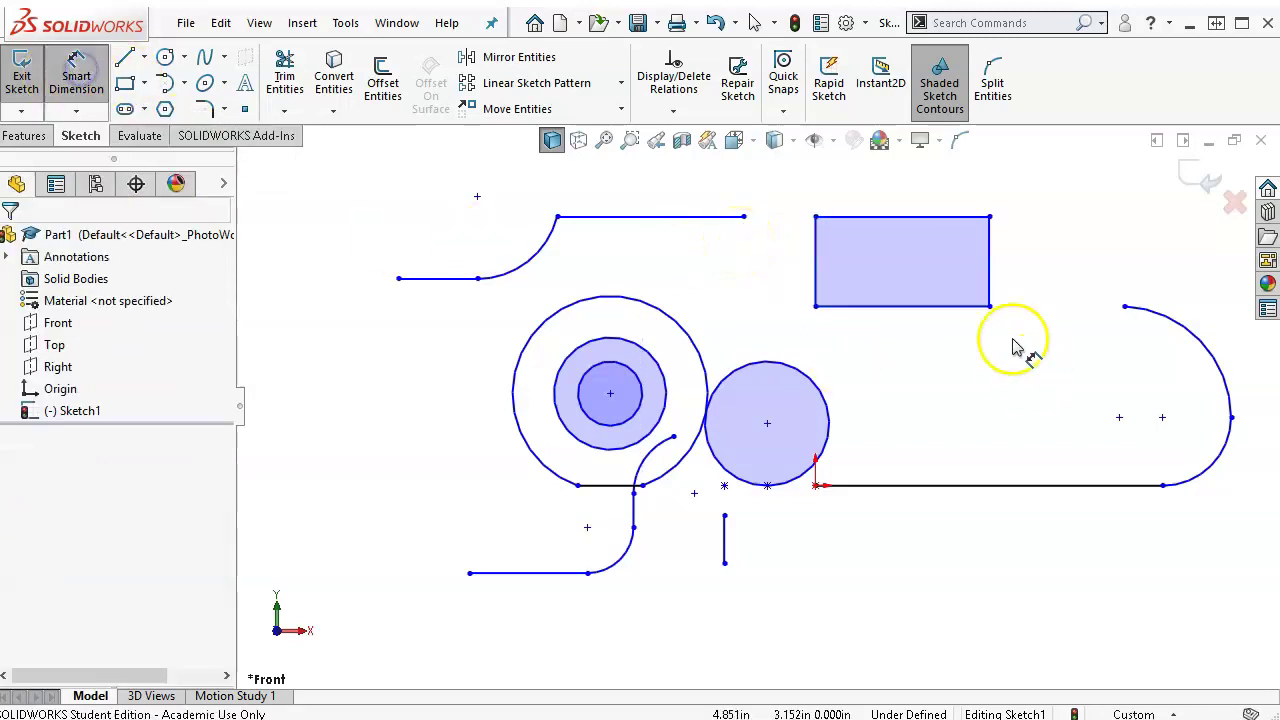
left_click(904, 307)
left_click(898, 348)
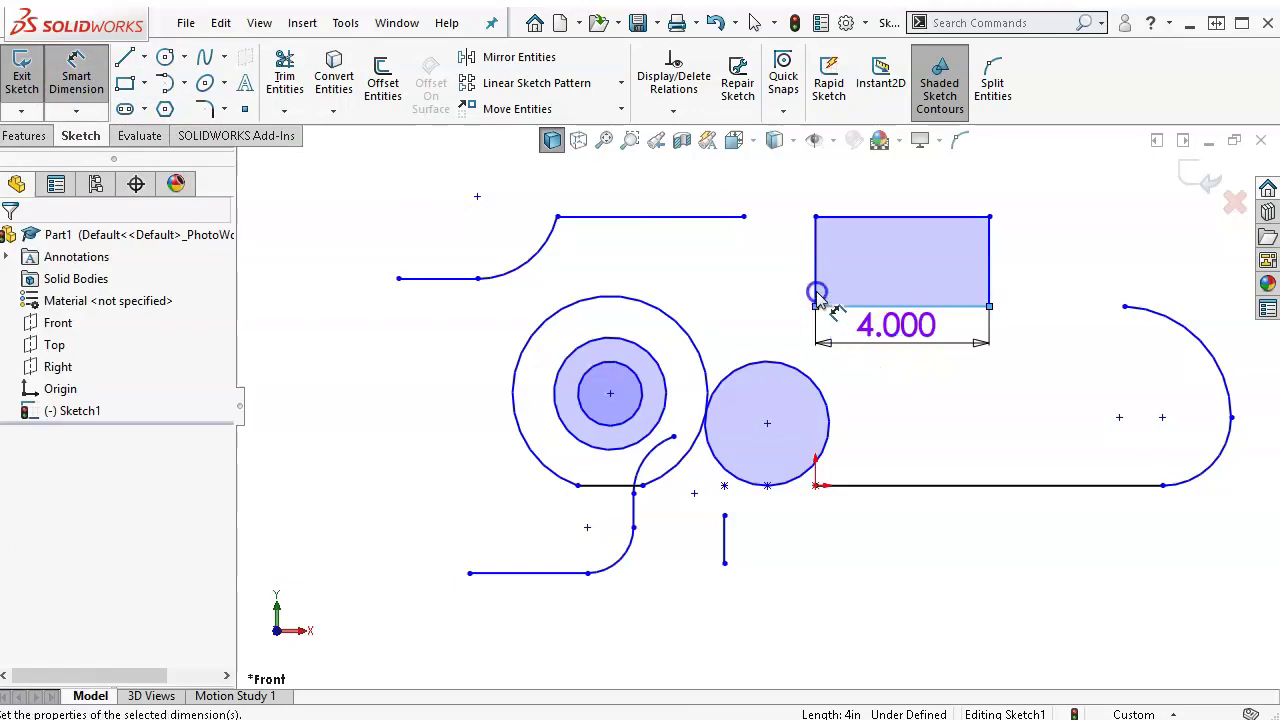
left_click(813, 316)
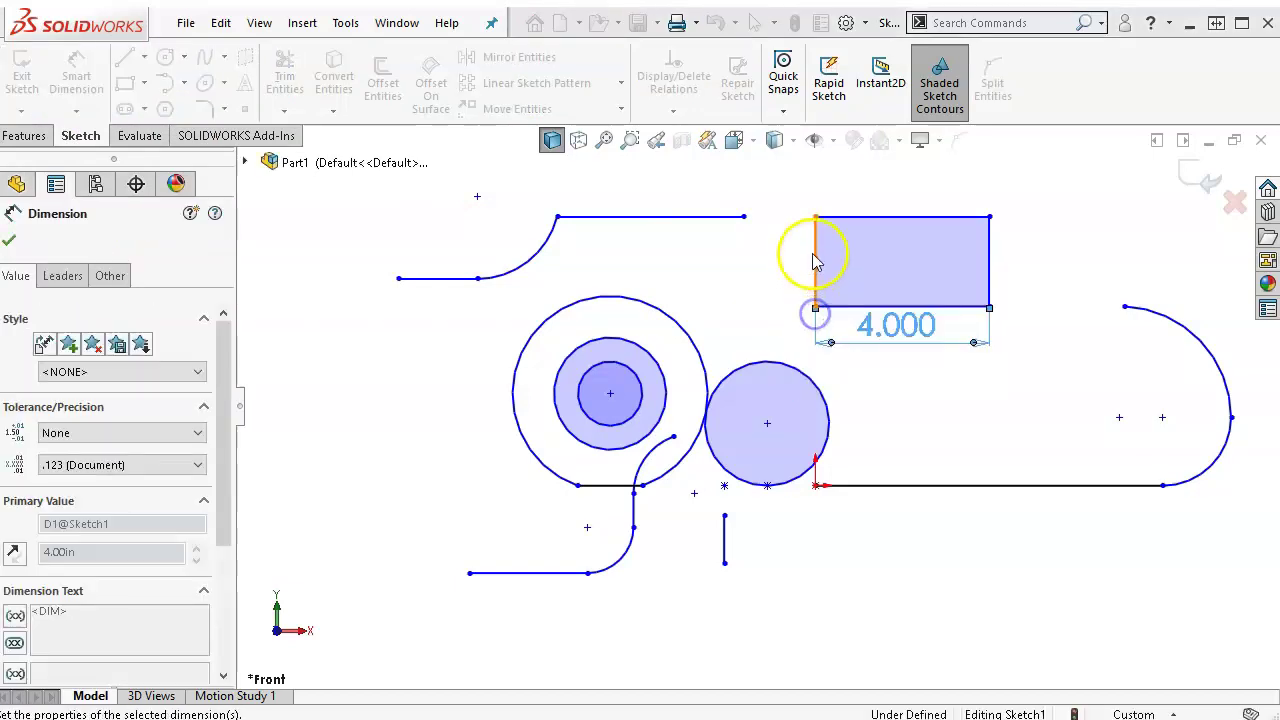
left_click(814, 253)
left_click(768, 313)
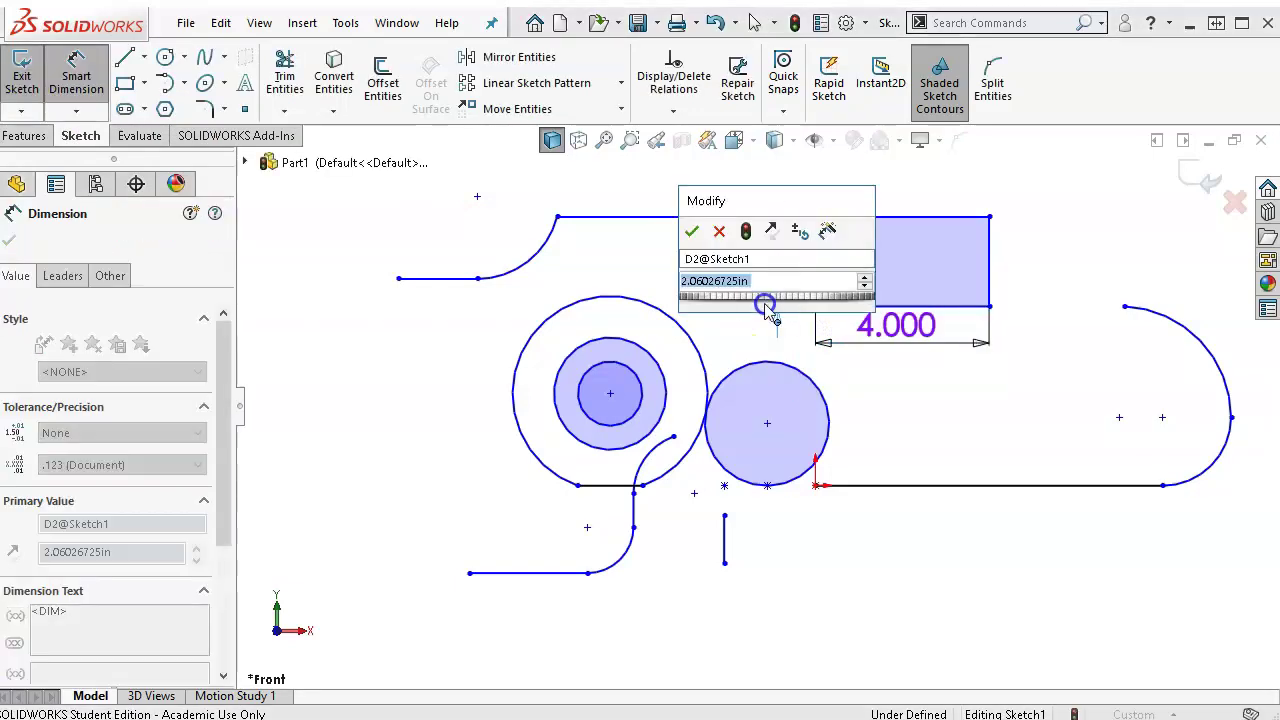
type("2")
key("Return")
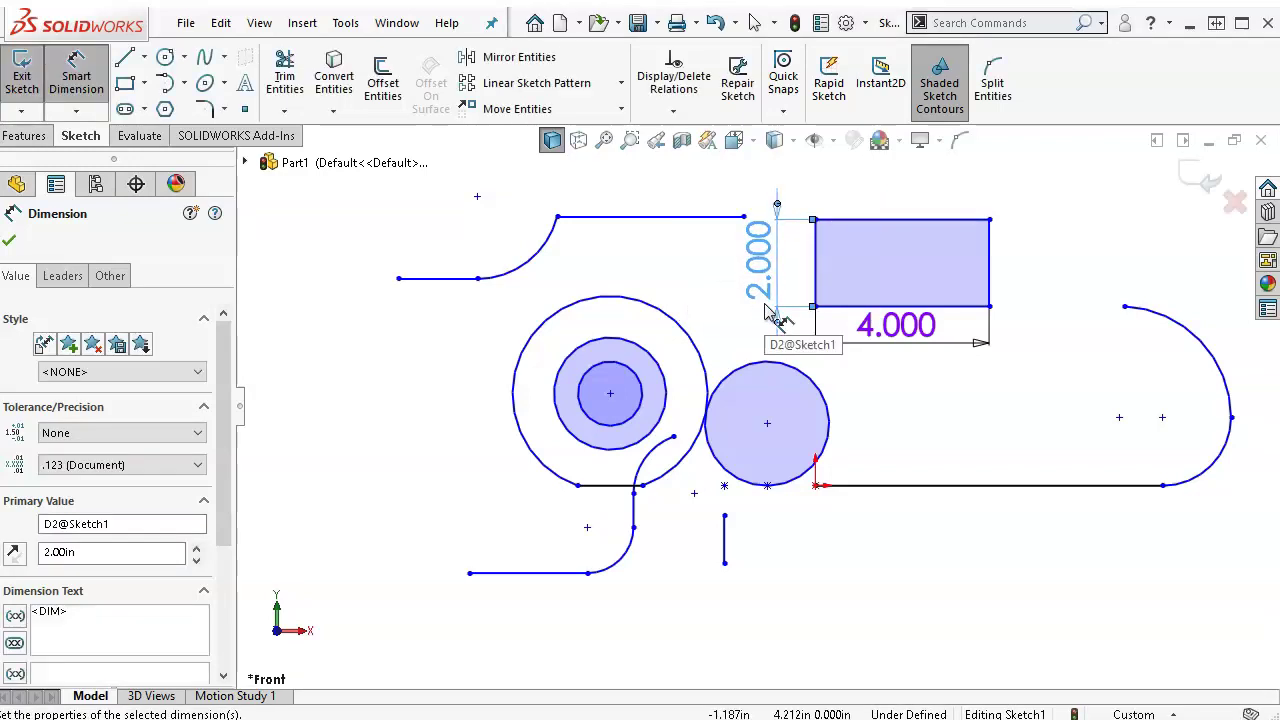
Sketch a corner rectangle 2 in high and 4 in wide below the long horizontal line
left_click(125, 83)
left_click(891, 625)
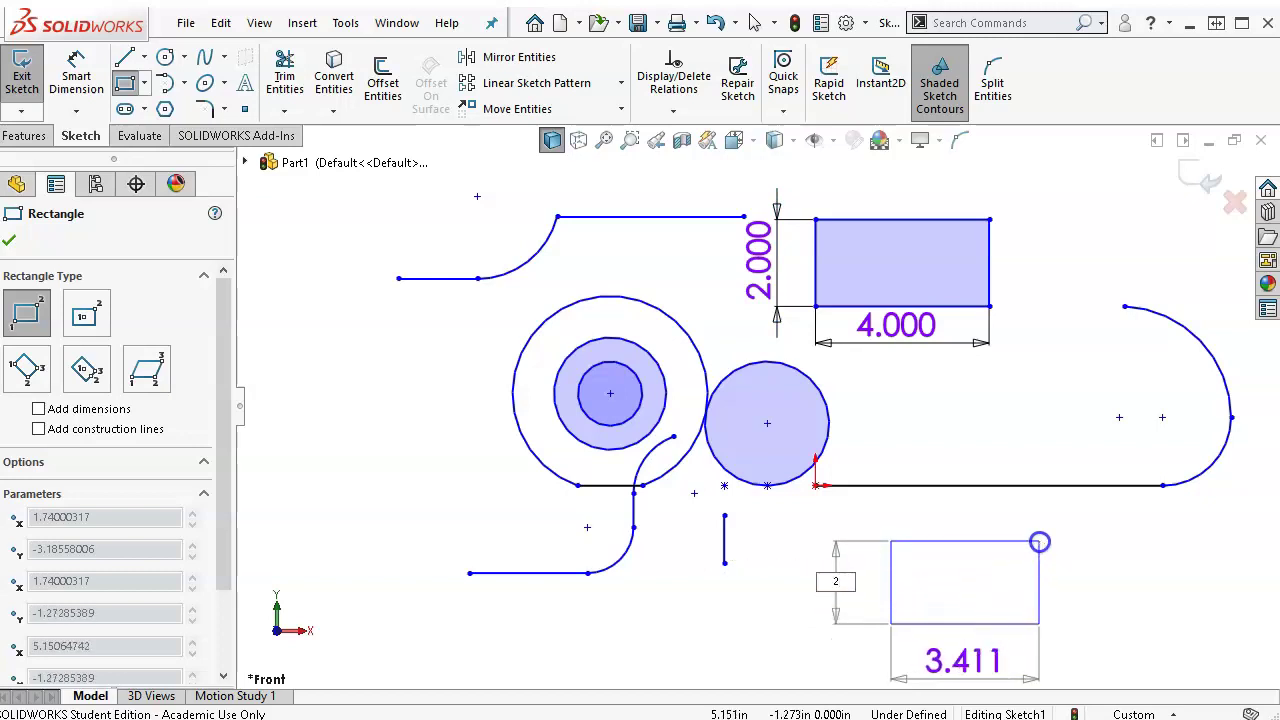
type("2")
key("Tab")
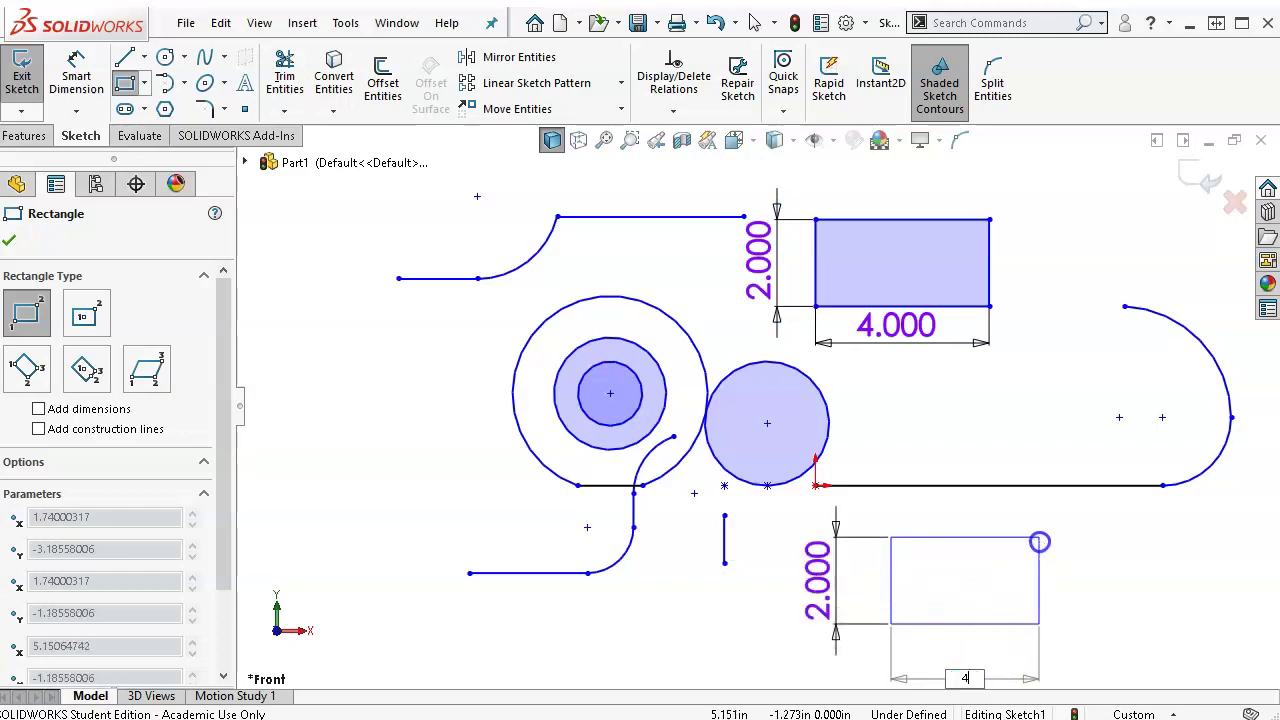
key("Return")
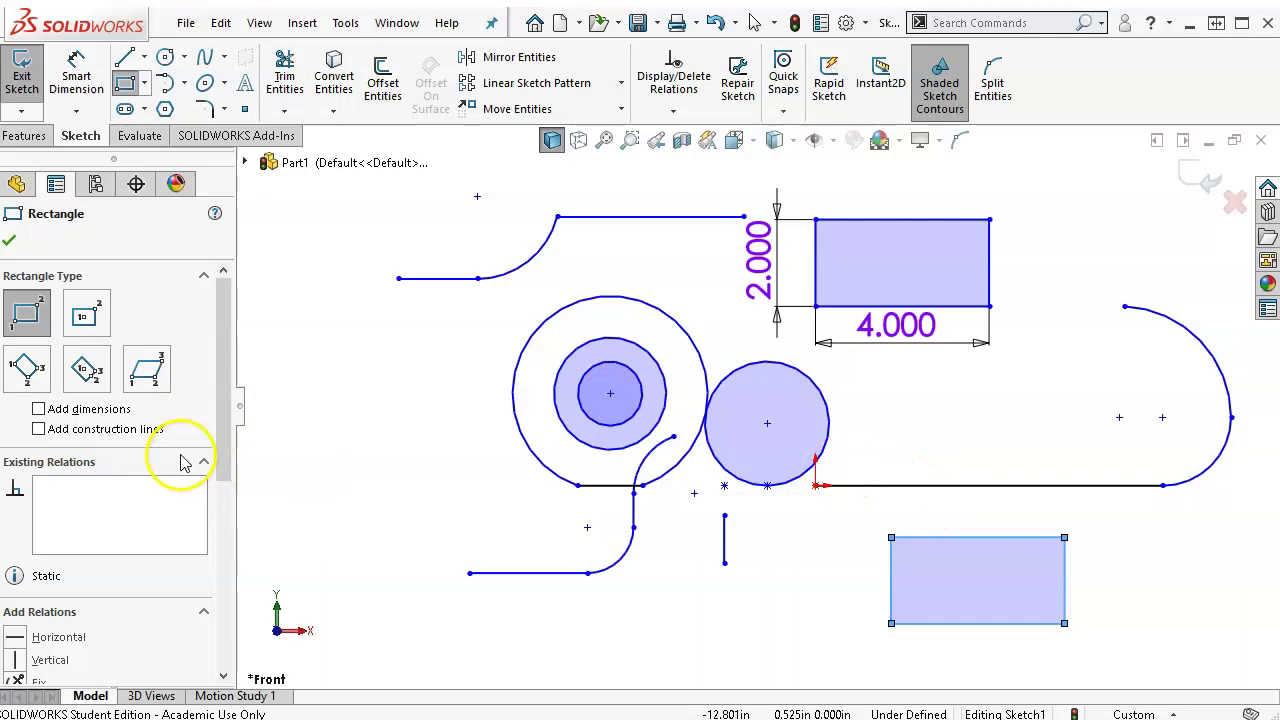
Examine the lower rectangle's corner coordinates and the length and angle parameters of its left edge
left_click_drag(216, 429, 213, 628)
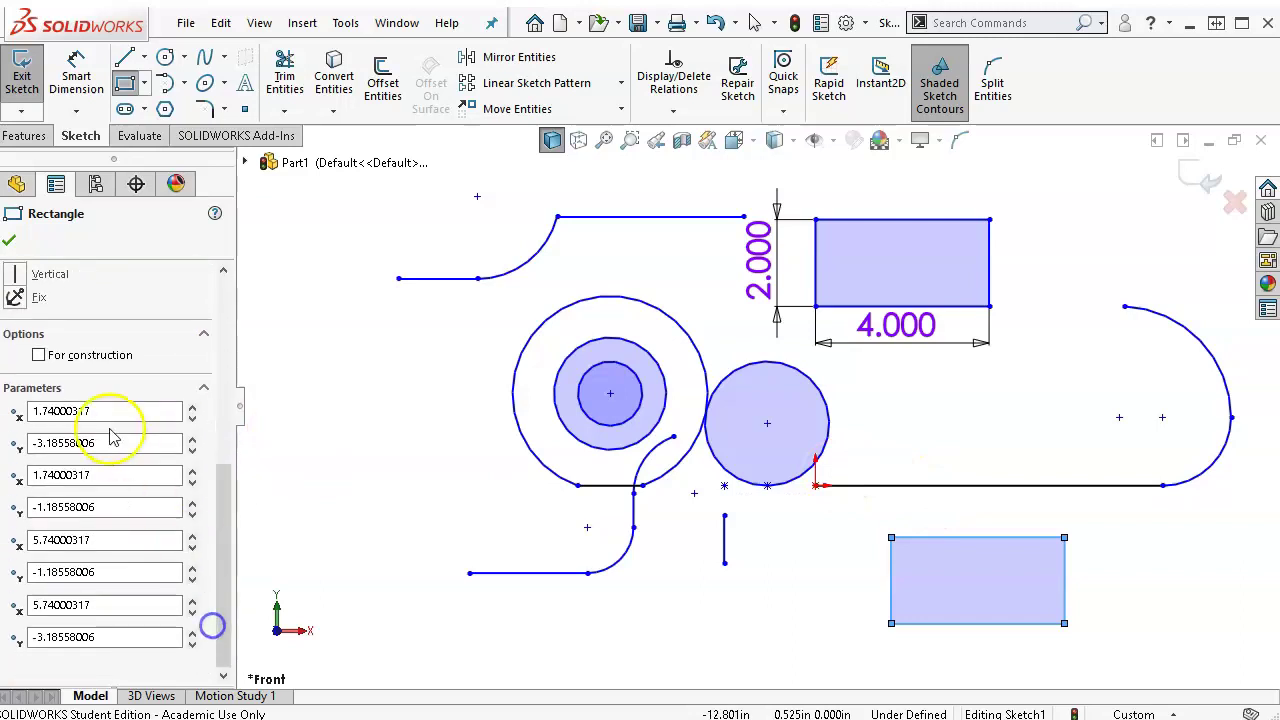
left_click_drag(220, 565, 223, 457)
key("Escape")
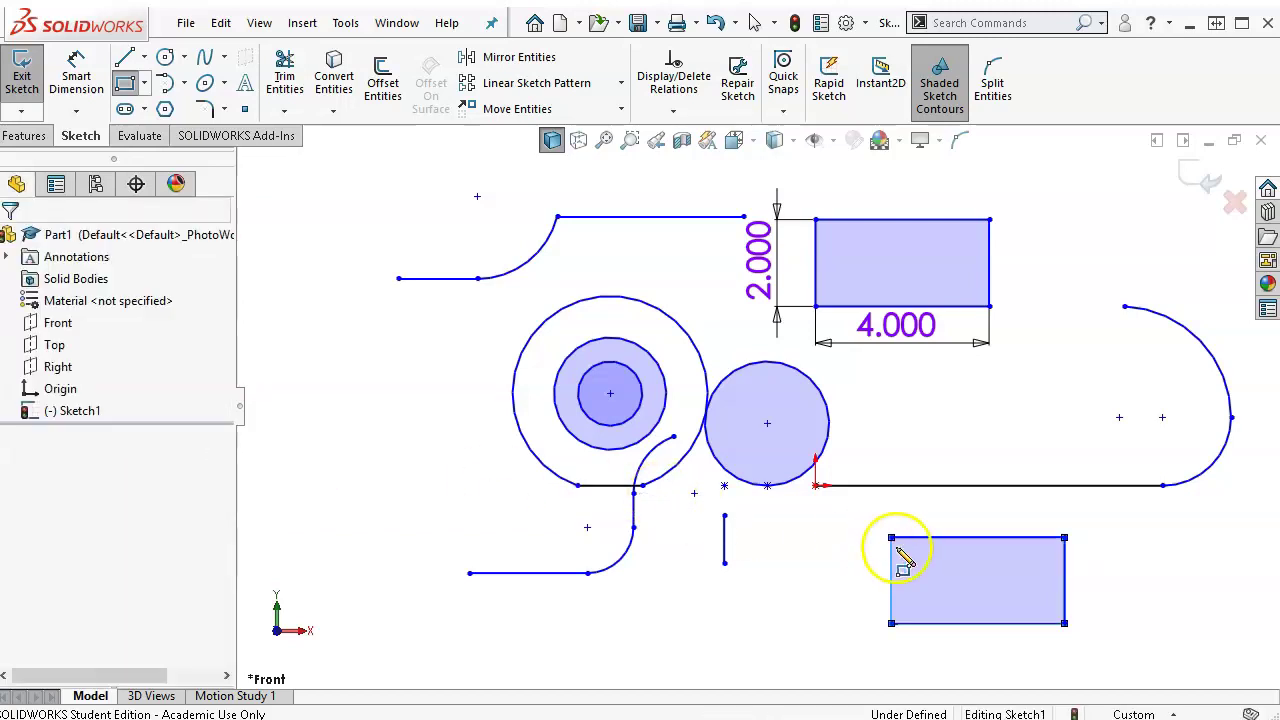
left_click(895, 577)
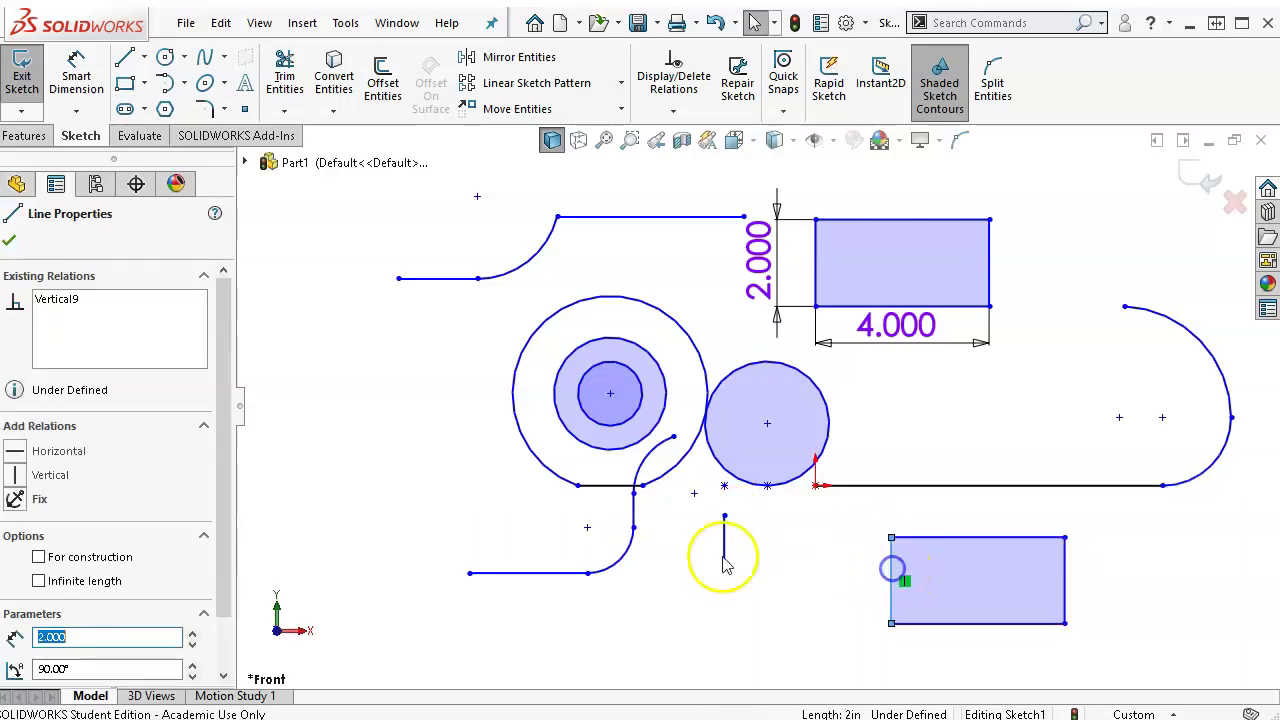
left_click_drag(221, 516, 219, 574)
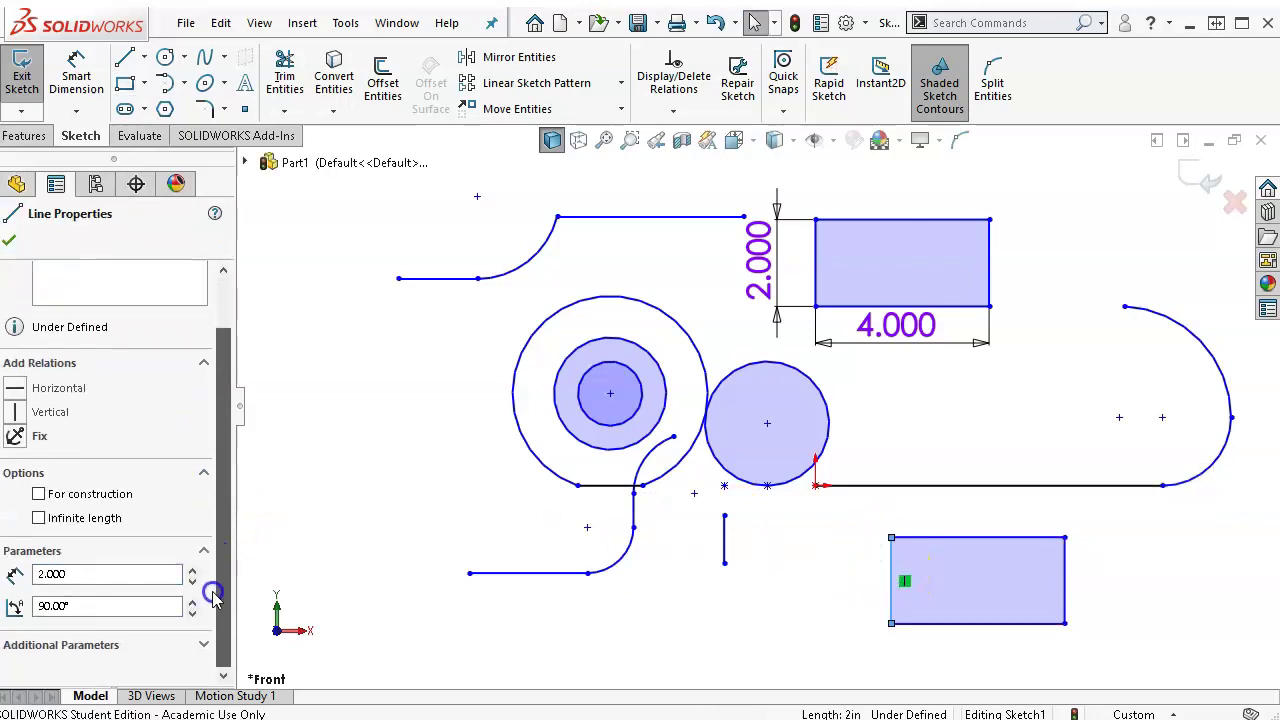
left_click(78, 573)
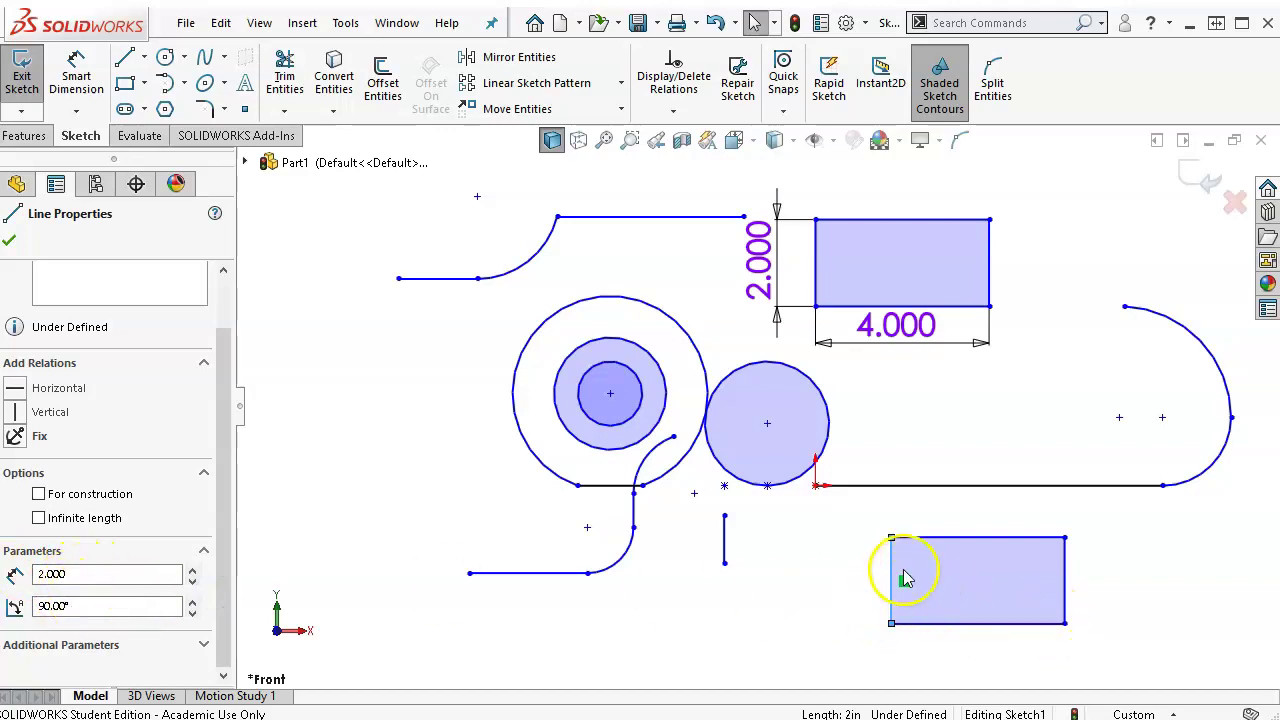
left_click(837, 594)
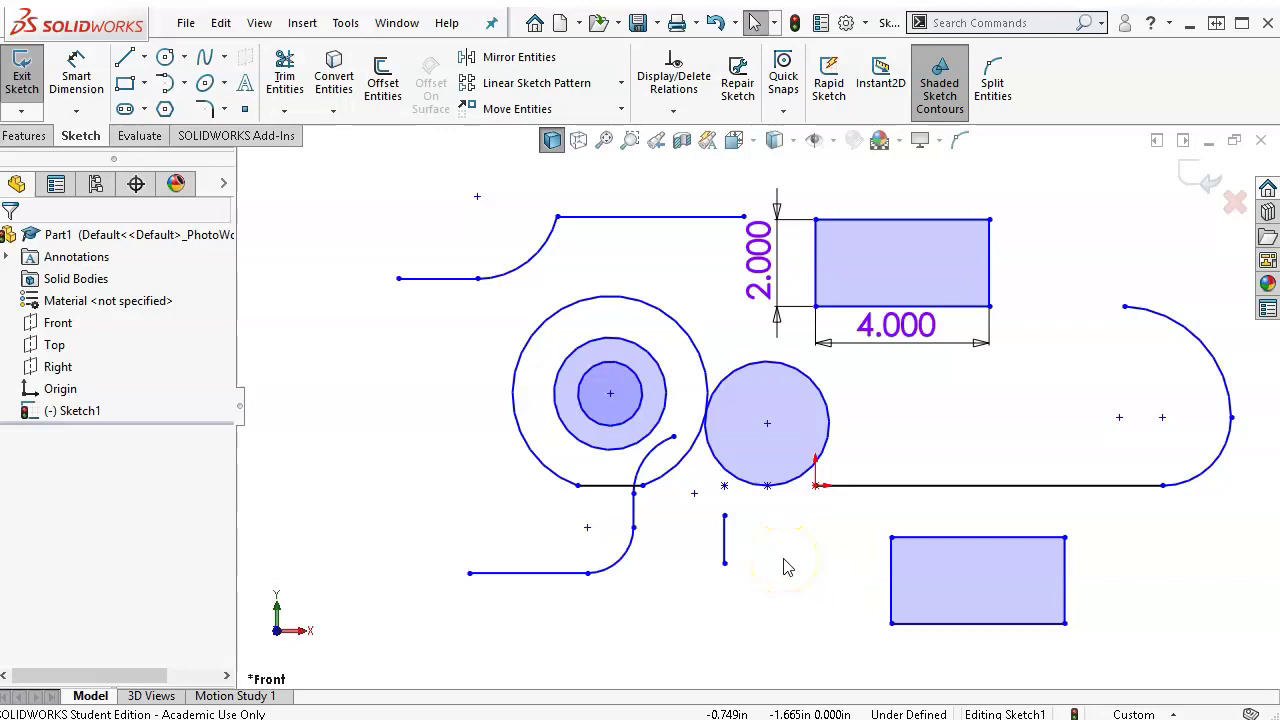
Undo the rectangle sketched below the horizontal line
left_click(790, 559)
key("ctrl+z")
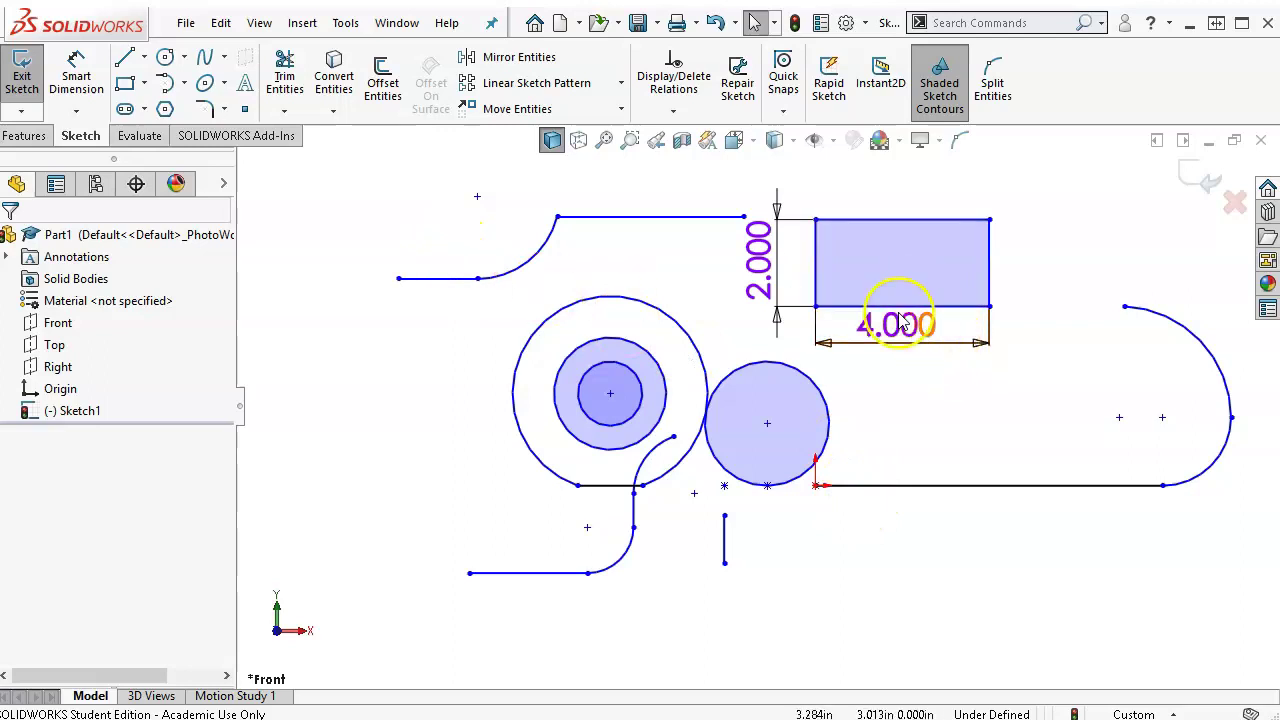
left_click(74, 66)
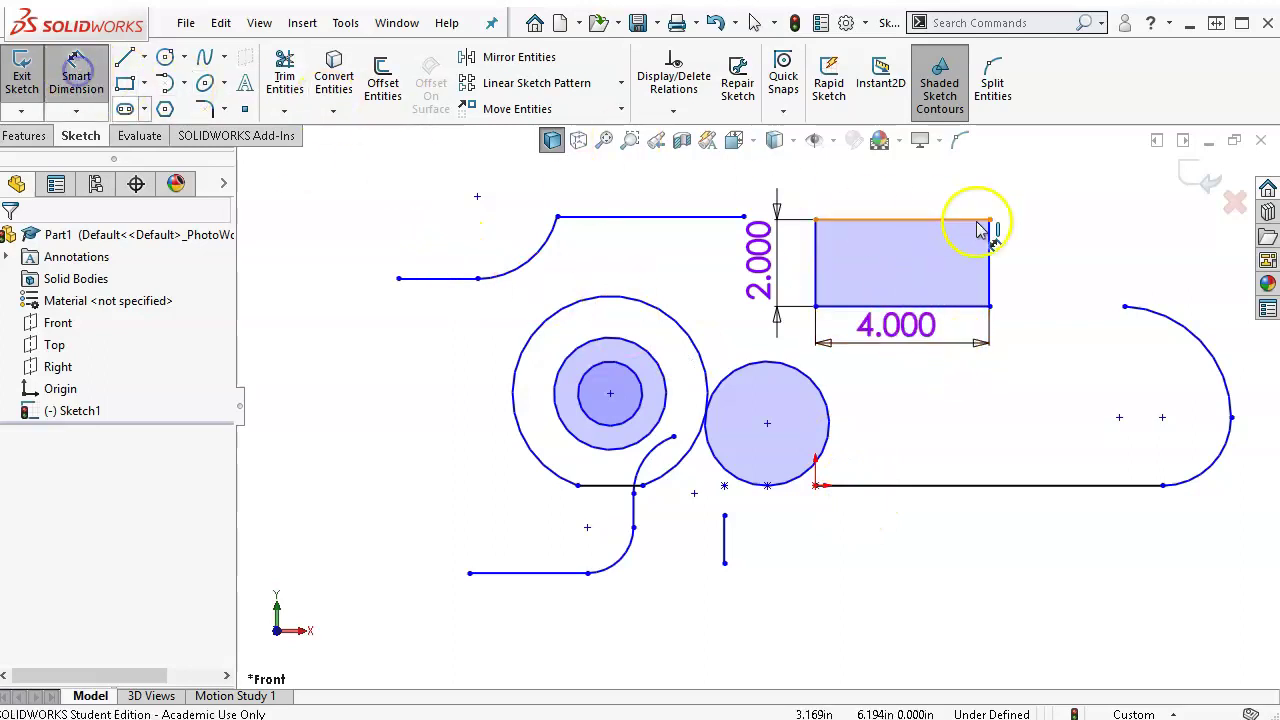
left_click(990, 264)
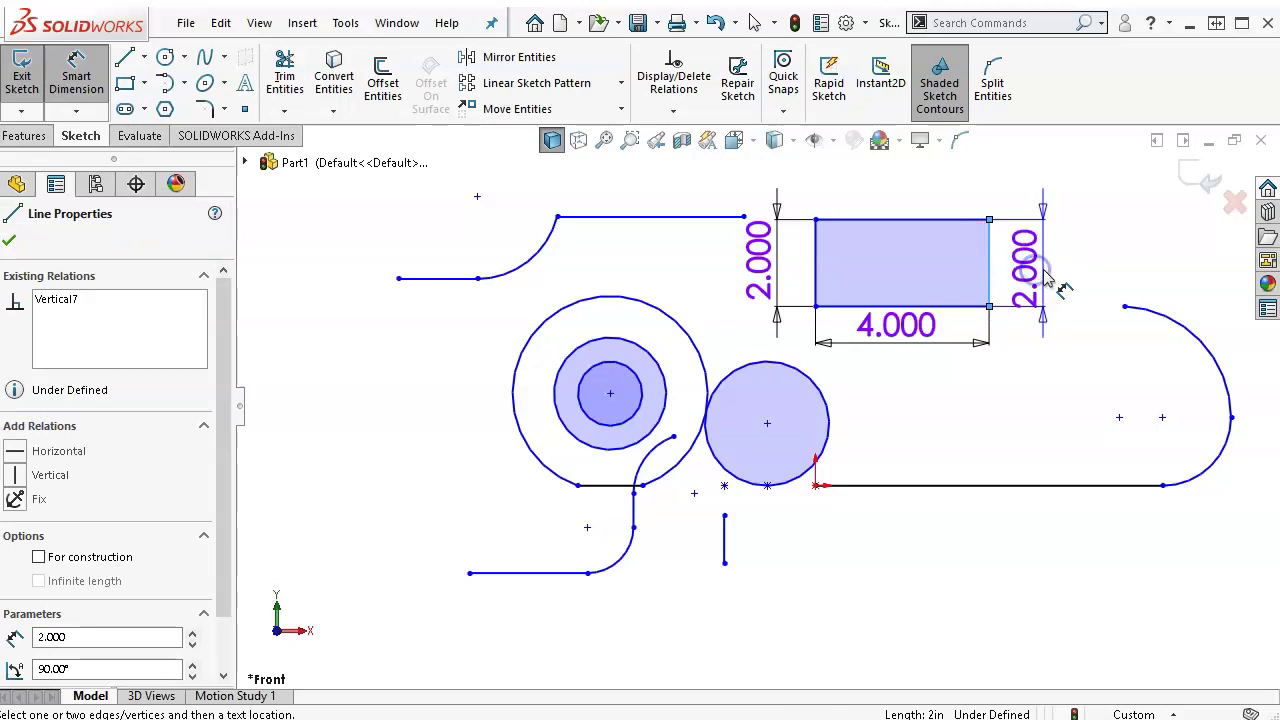
key("Escape")
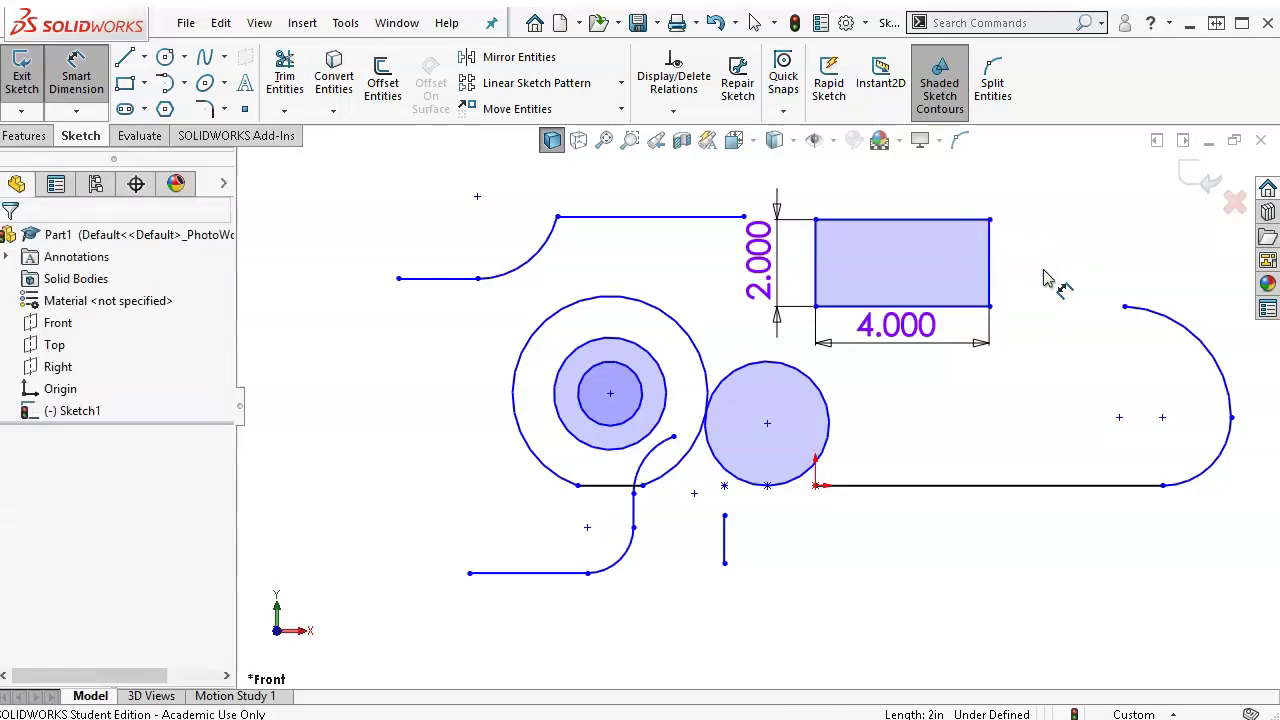
key("Escape")
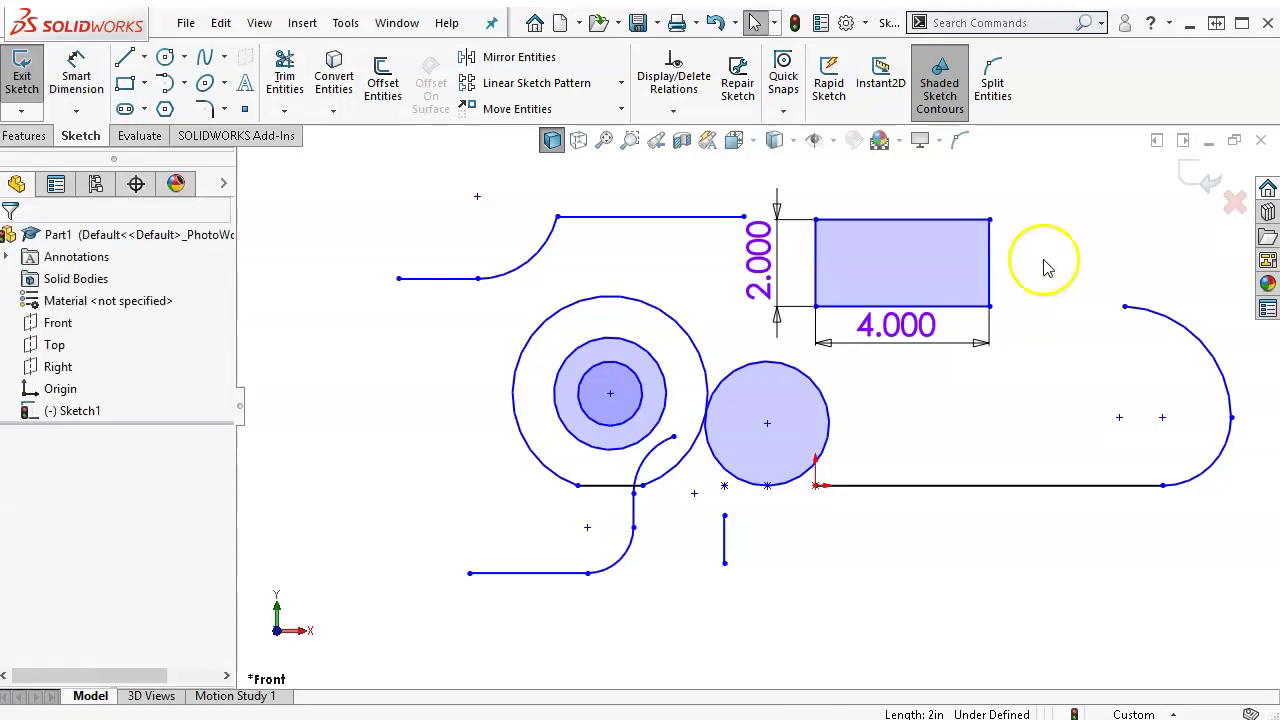
Add an 8 in length dimension to the horizontal line starting at the origin, and undo it
right_click(1046, 262)
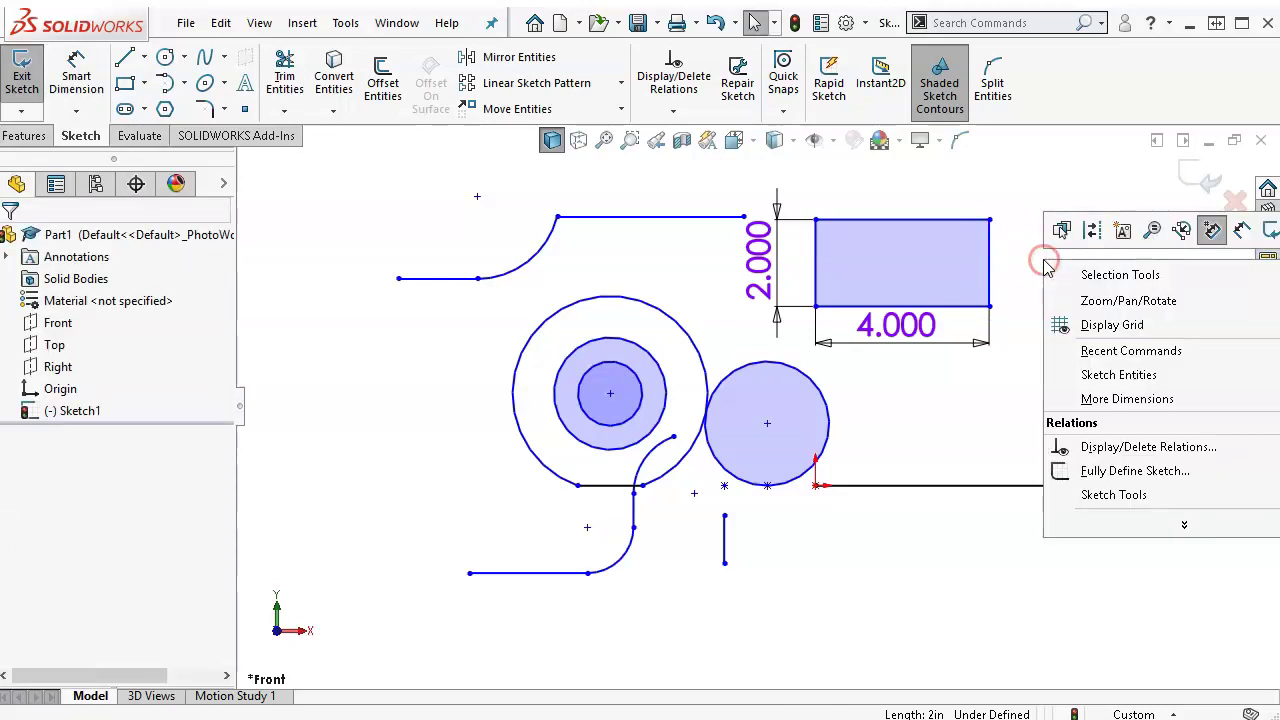
left_click(1241, 232)
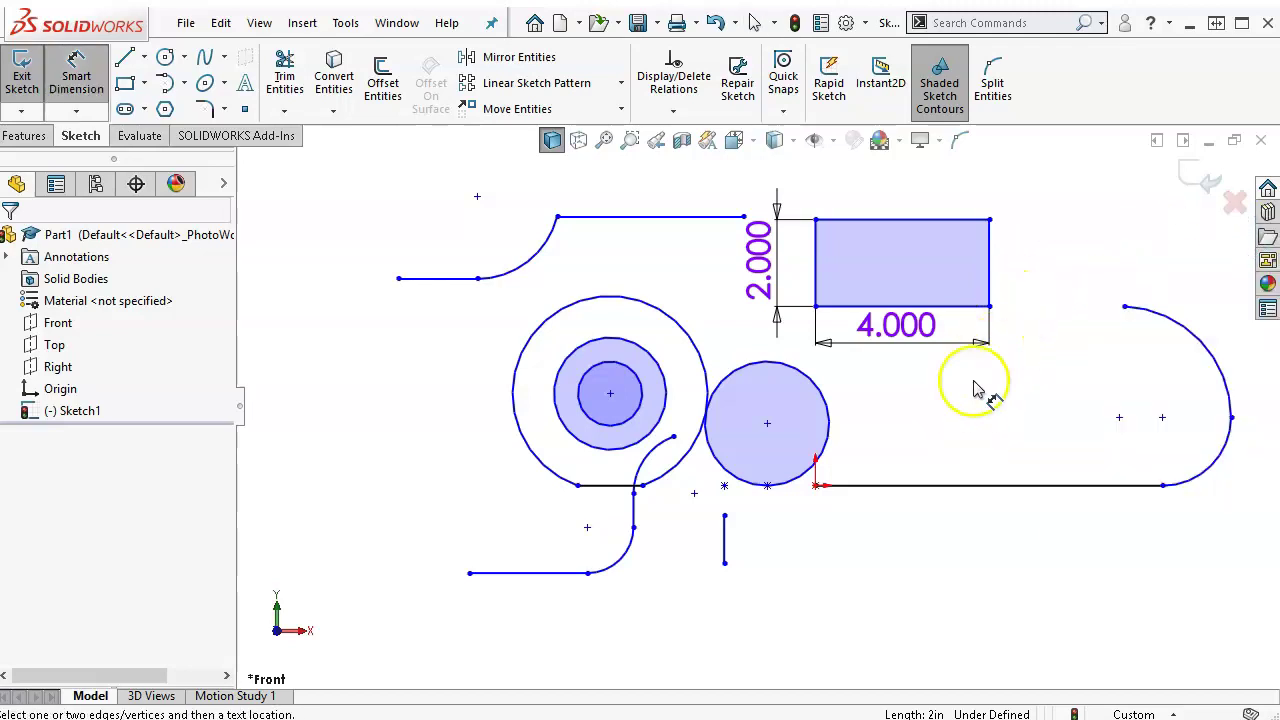
right_click(918, 403)
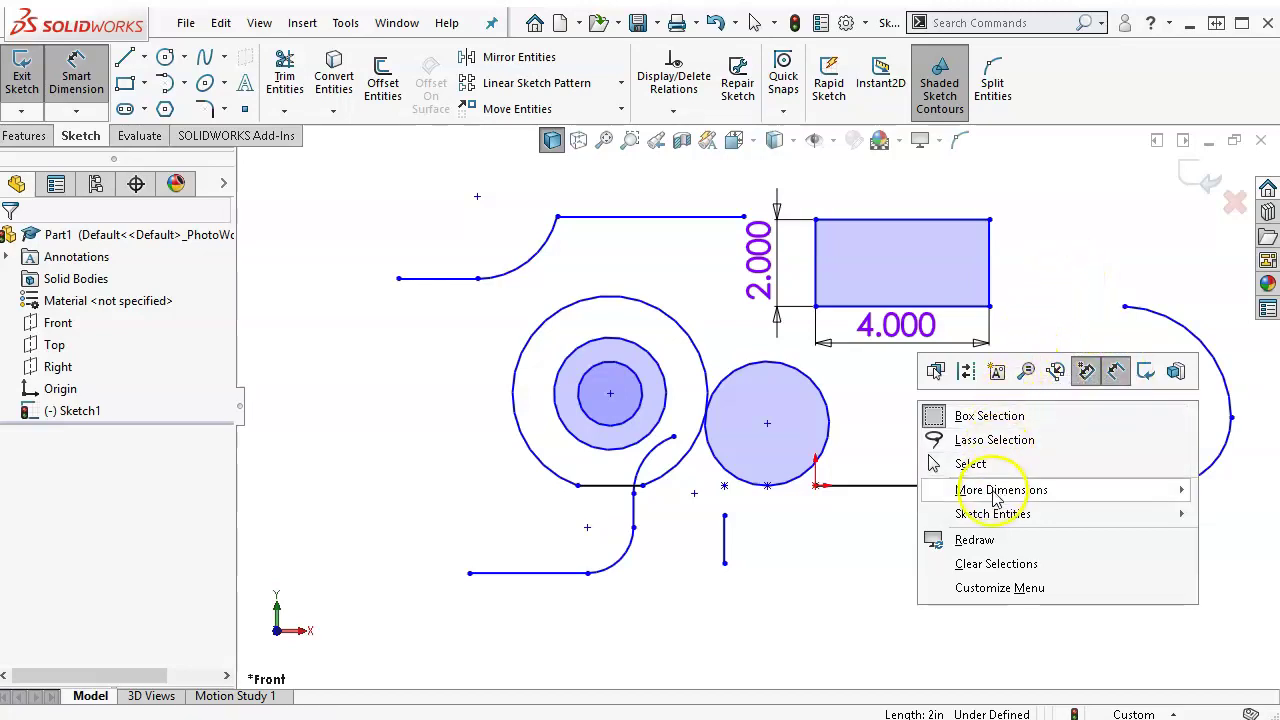
left_click(1036, 275)
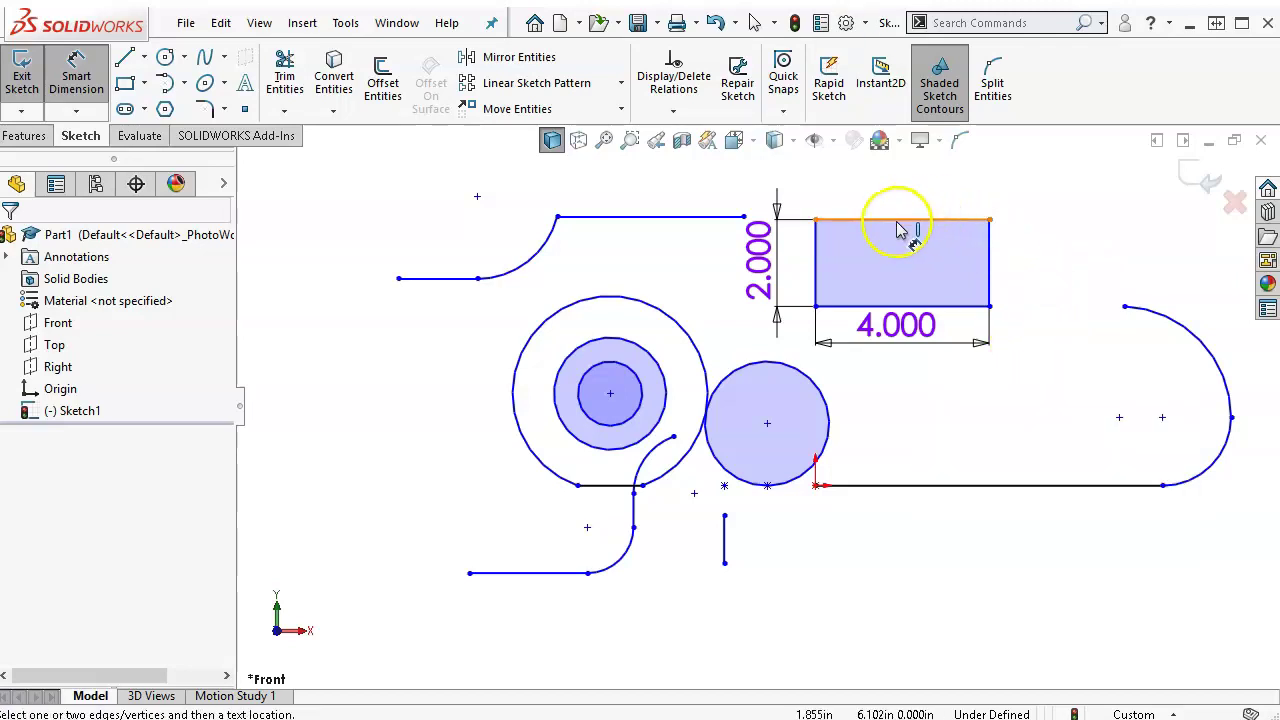
left_click(916, 487)
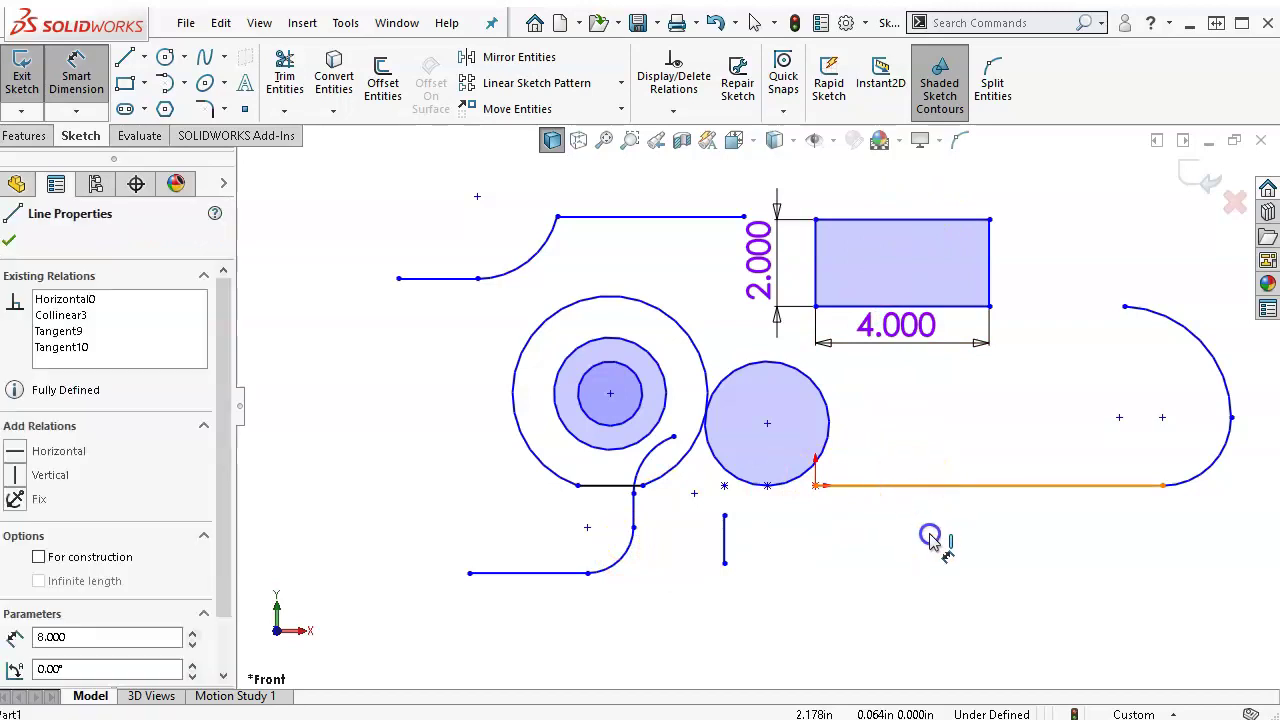
left_click(980, 565)
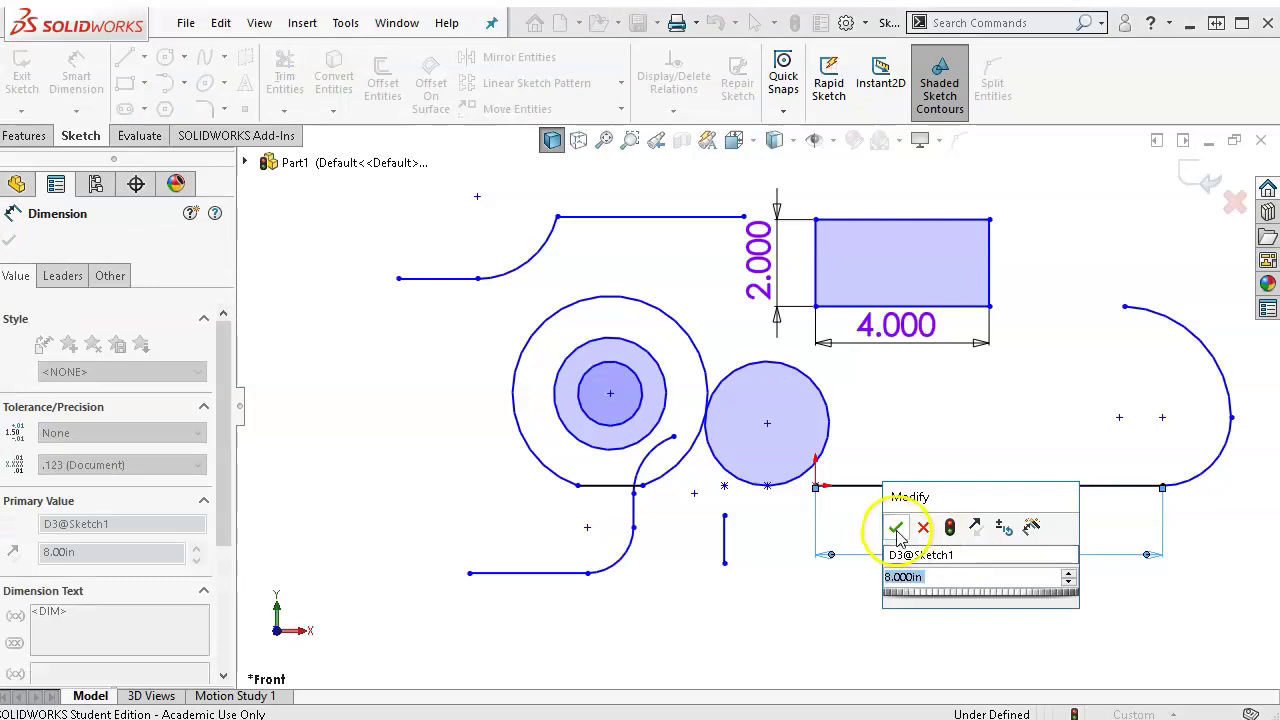
left_click(896, 530)
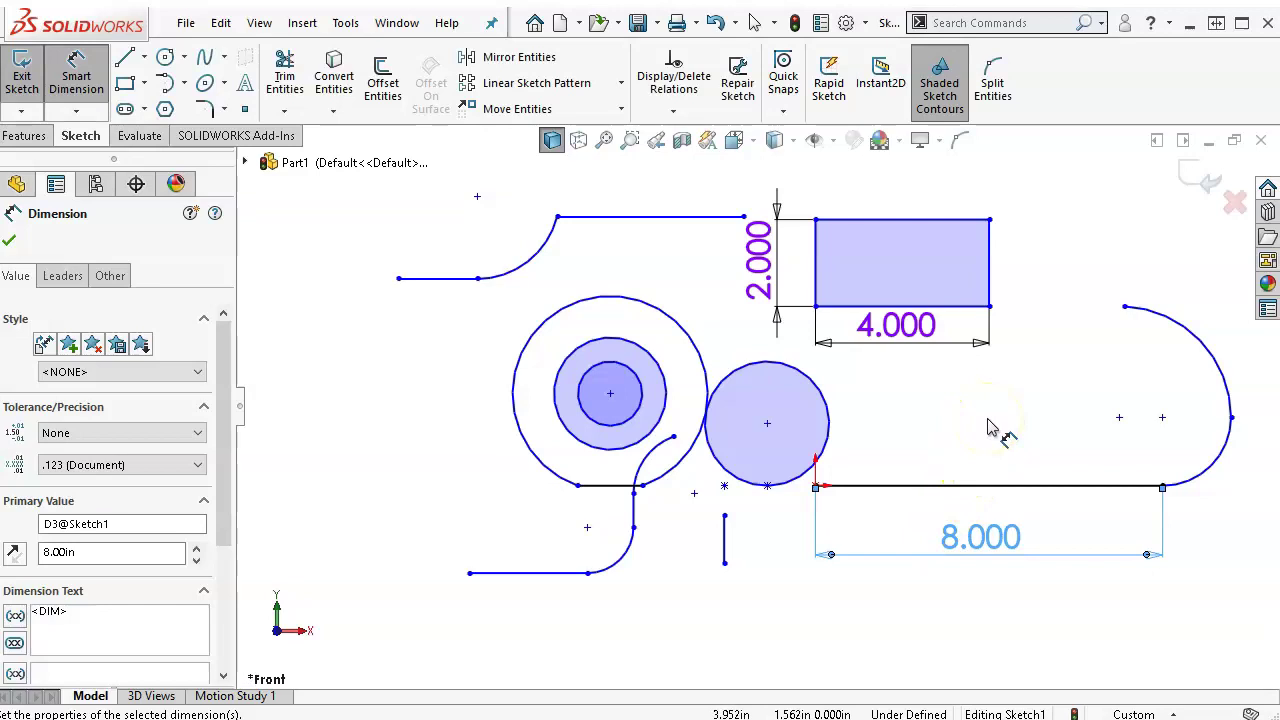
key("Escape")
key("ctrl+z")
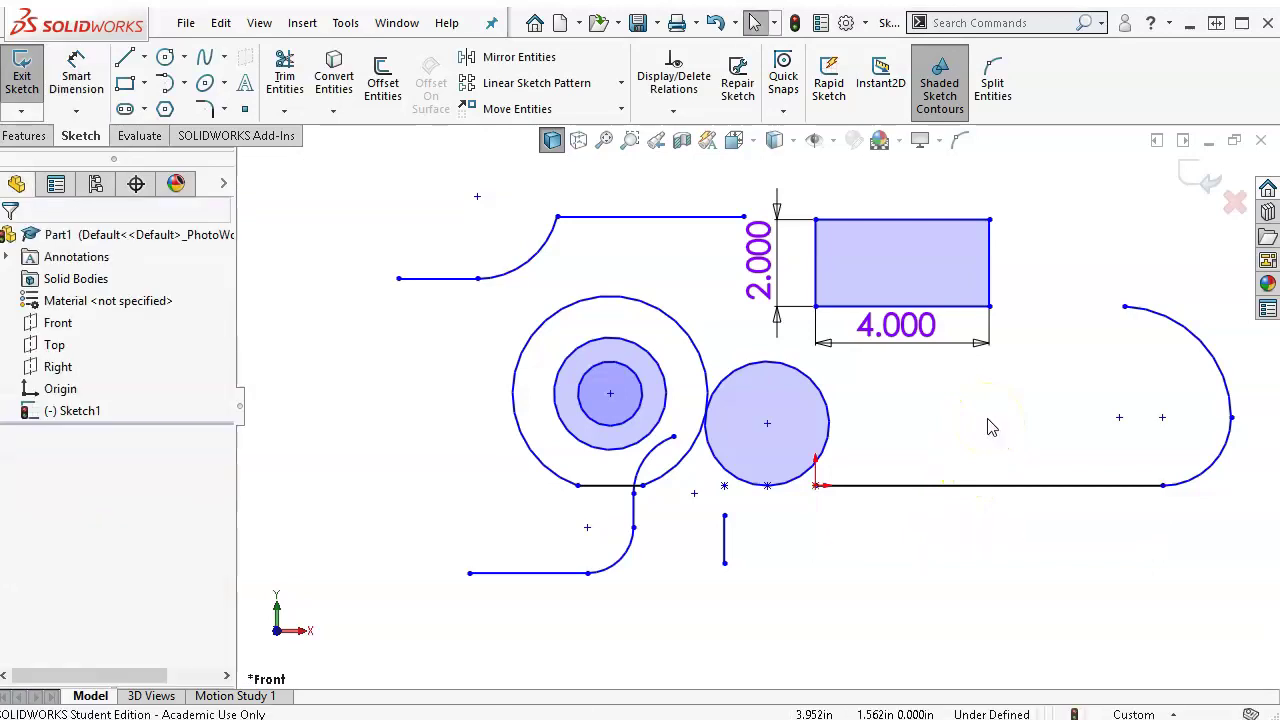
Turn on Add Dimension for new sketch entities while sketching a 6 in horizontal line below the line from the origin
left_click(124, 57)
left_click(795, 573)
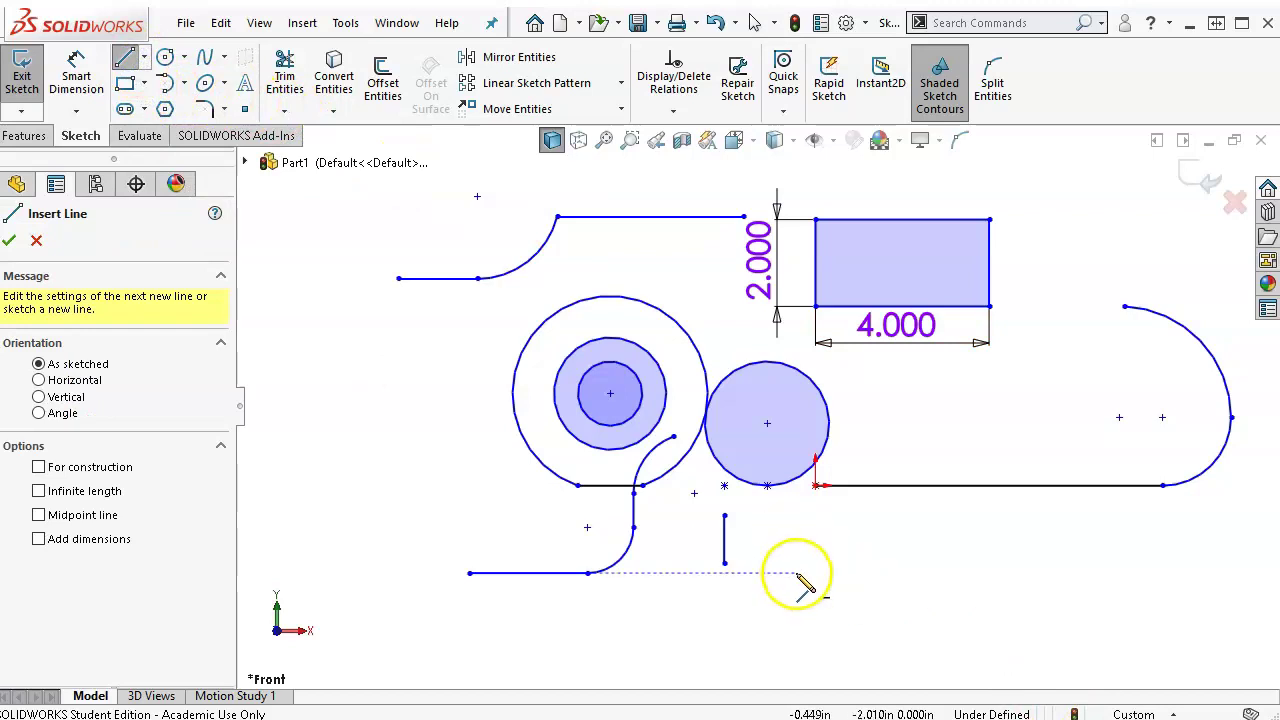
right_click(990, 577)
left_click(1114, 592)
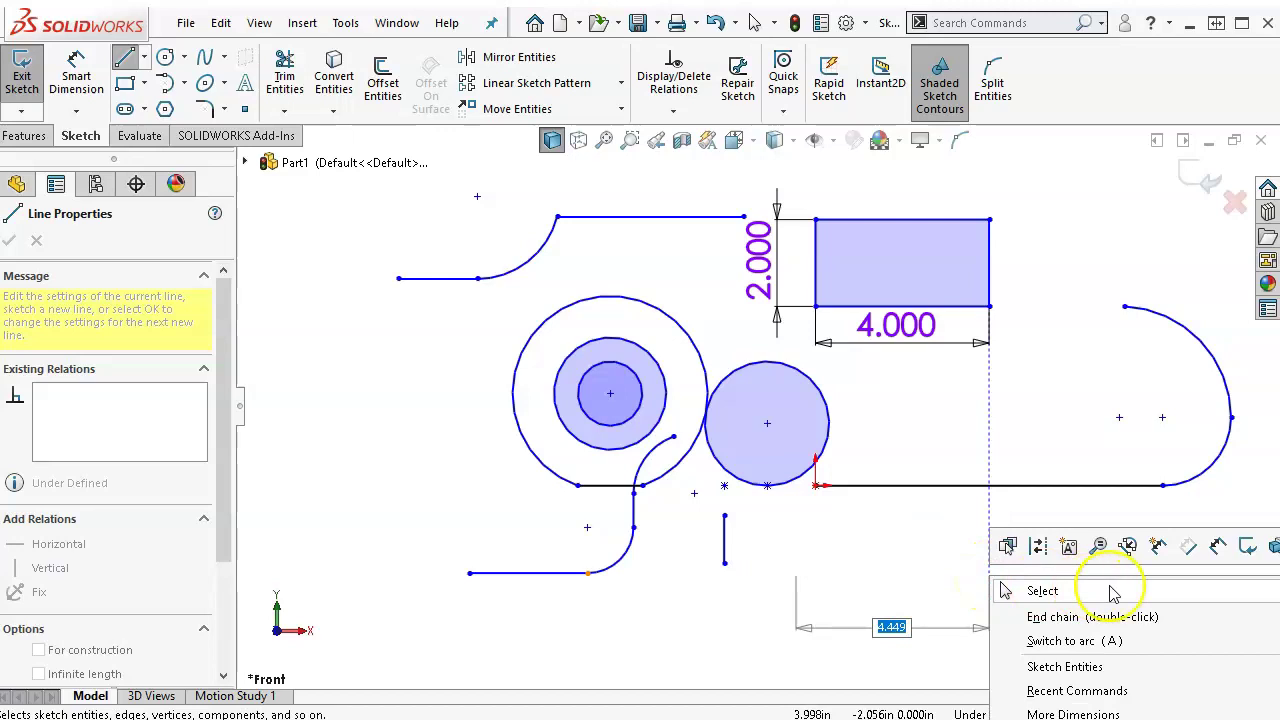
left_click(1212, 545)
left_click(1187, 545)
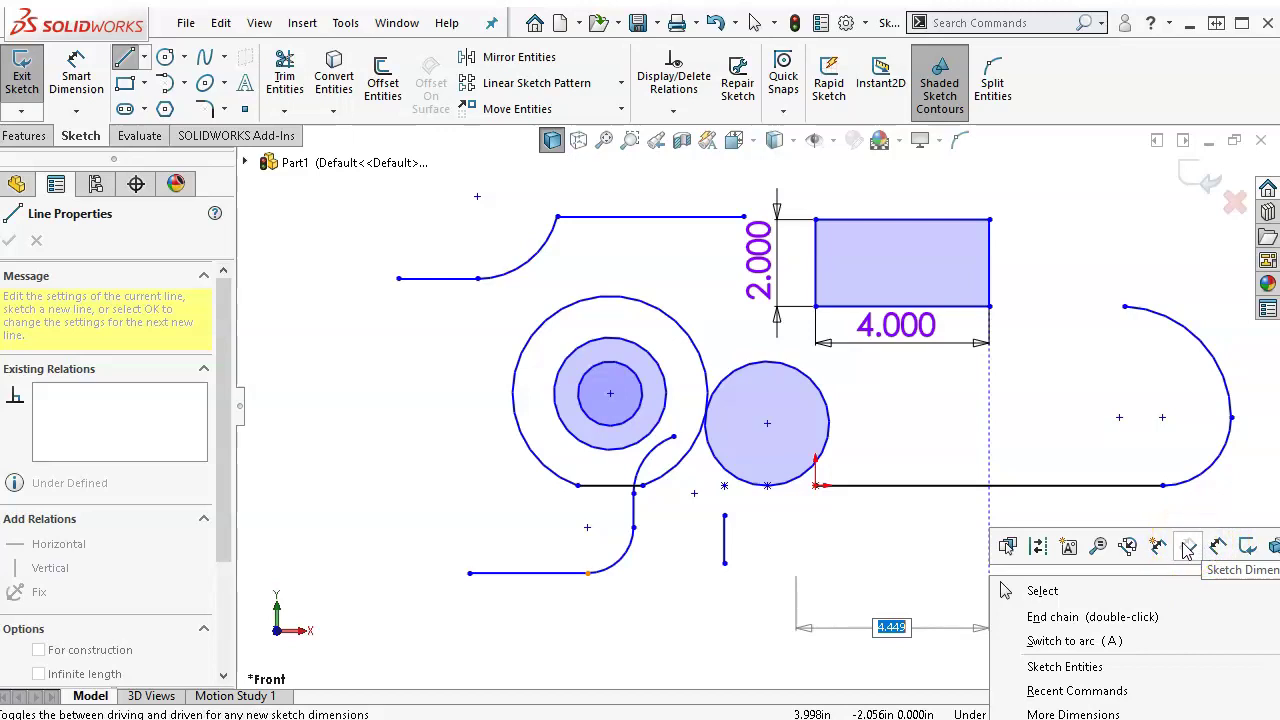
left_click(1159, 546)
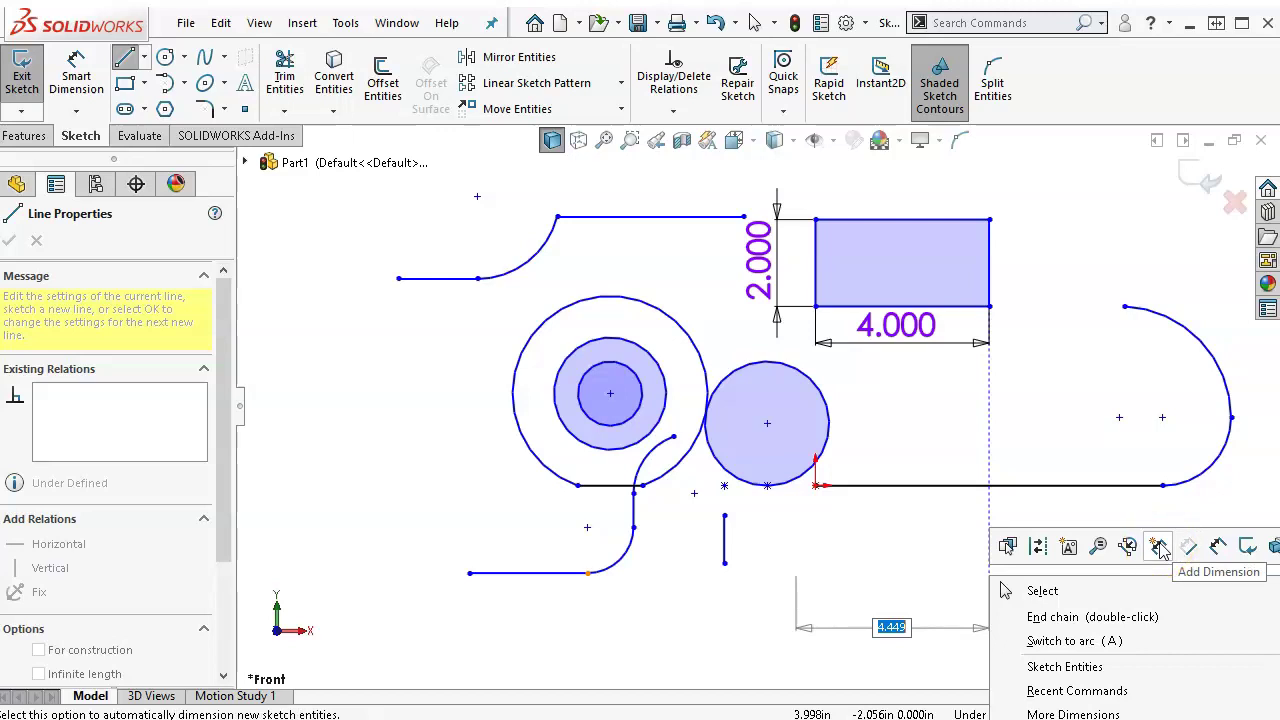
left_click(1160, 546)
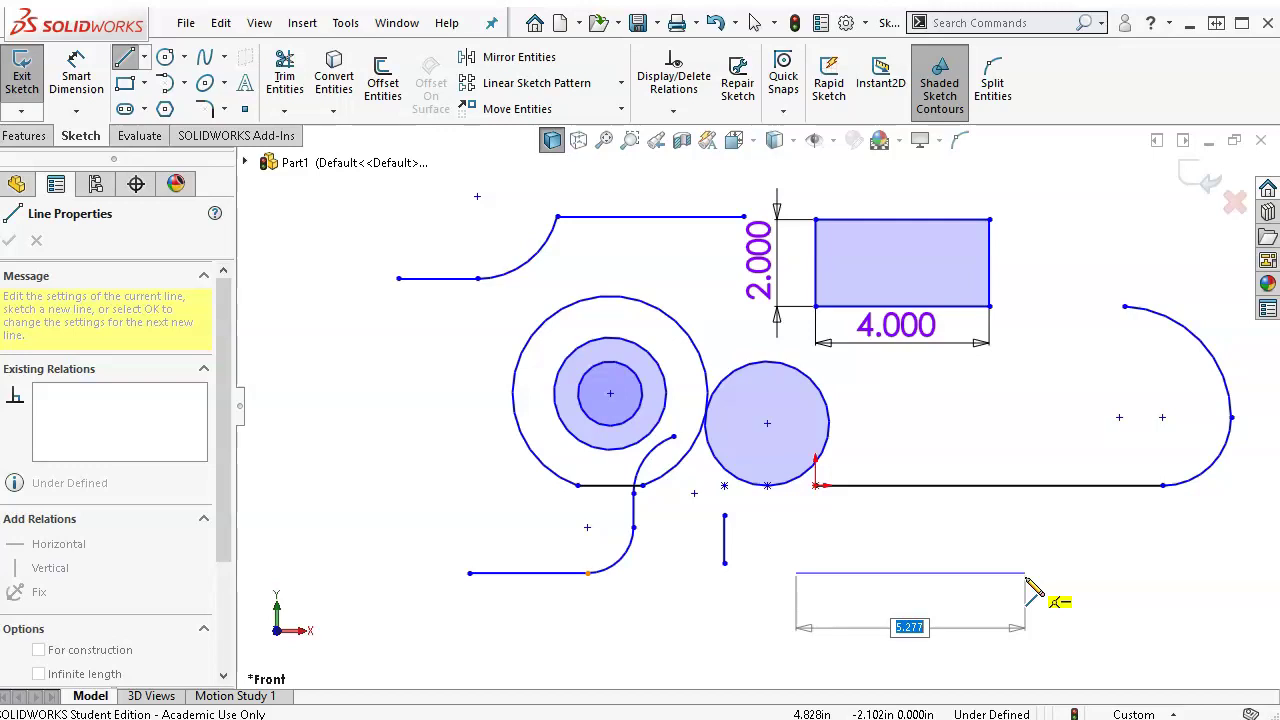
type("6")
key("Return")
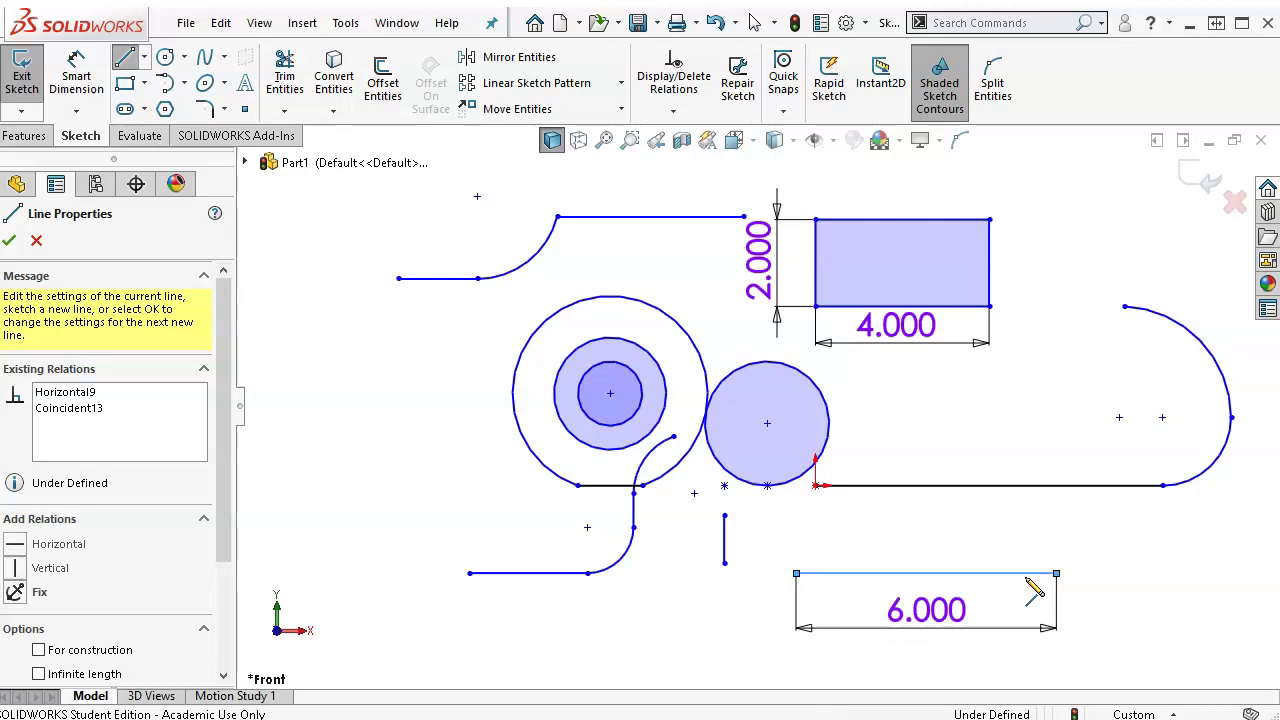
Continue the chain with a 1.5 in vertical line going up from the right end of the 6 in line
left_click(1056, 573)
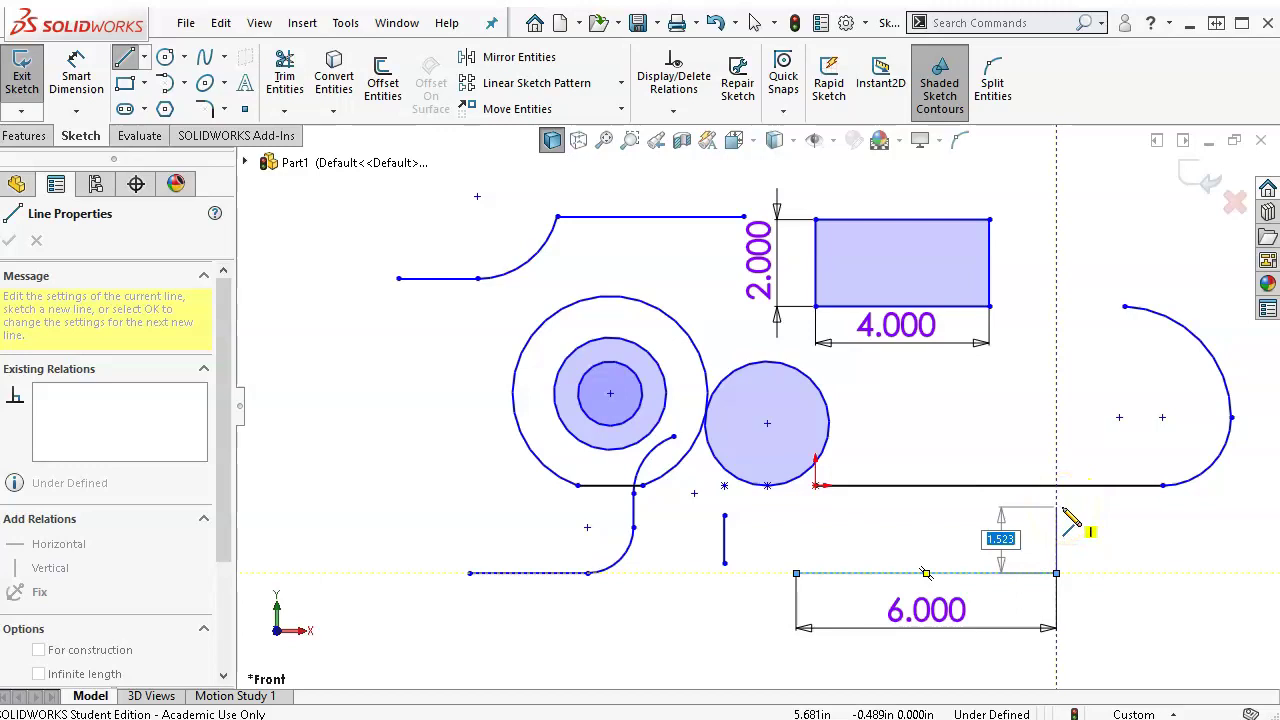
type("1.5")
key("Return")
End the line chain at the upper end of the 1.5 in vertical line
left_click_drag(1063, 511, 1166, 500)
right_click(1173, 513)
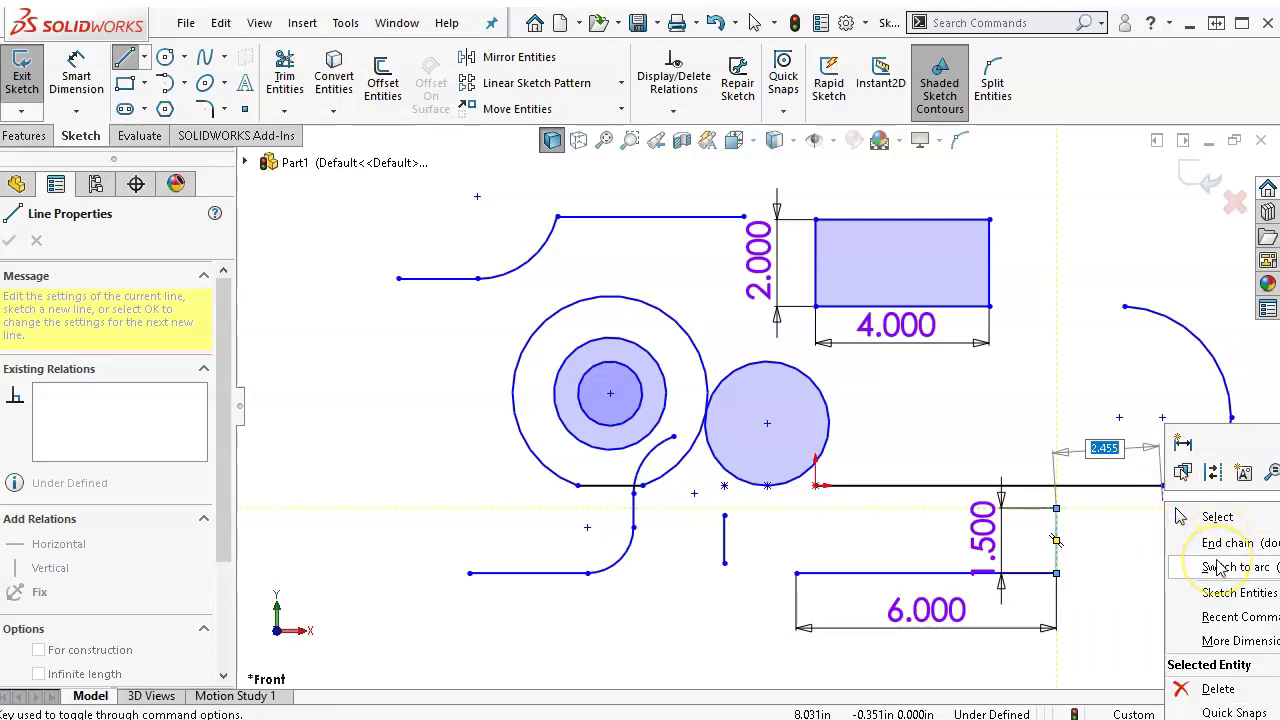
left_click(1100, 610)
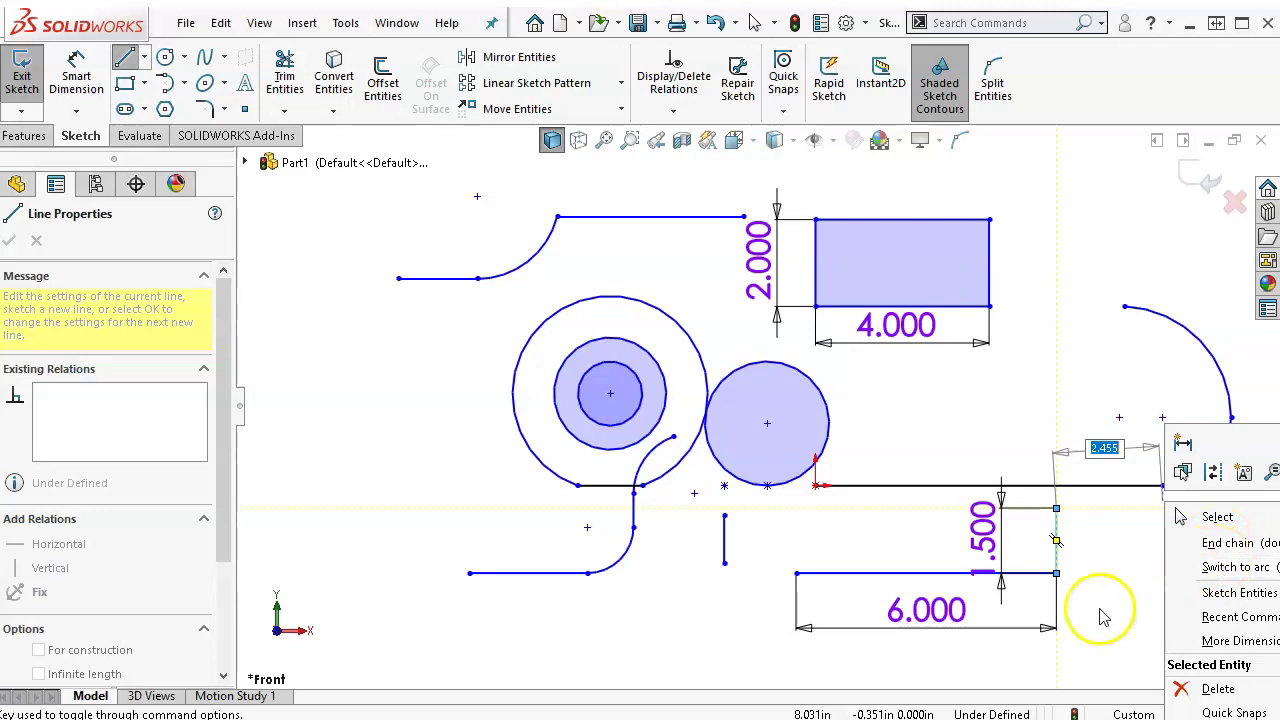
key("Escape")
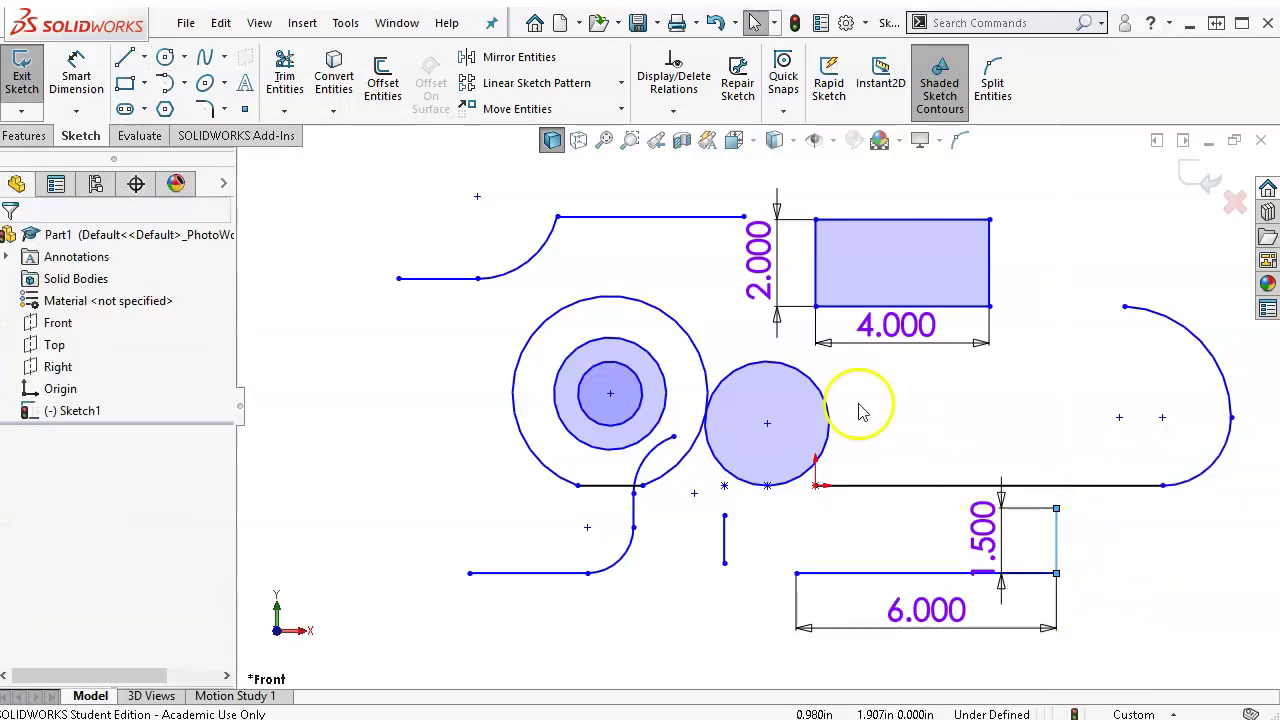
scroll(466, 443, "up", 1)
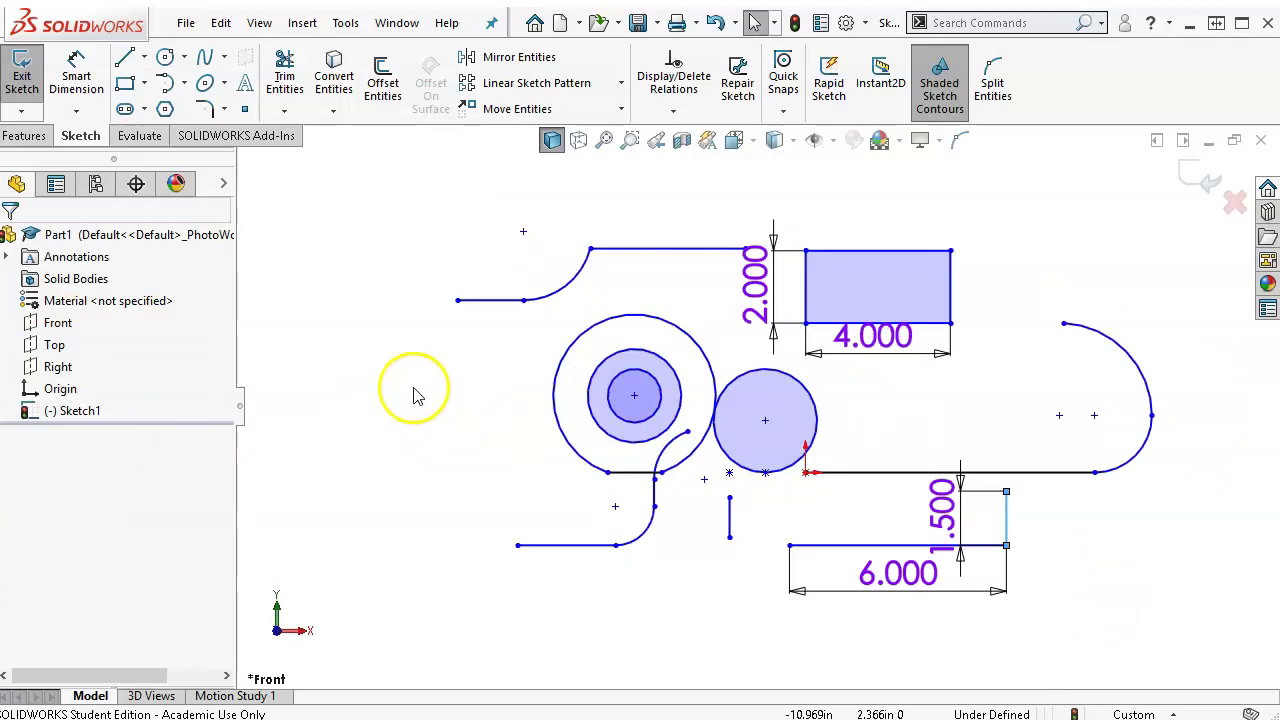
left_click(78, 86)
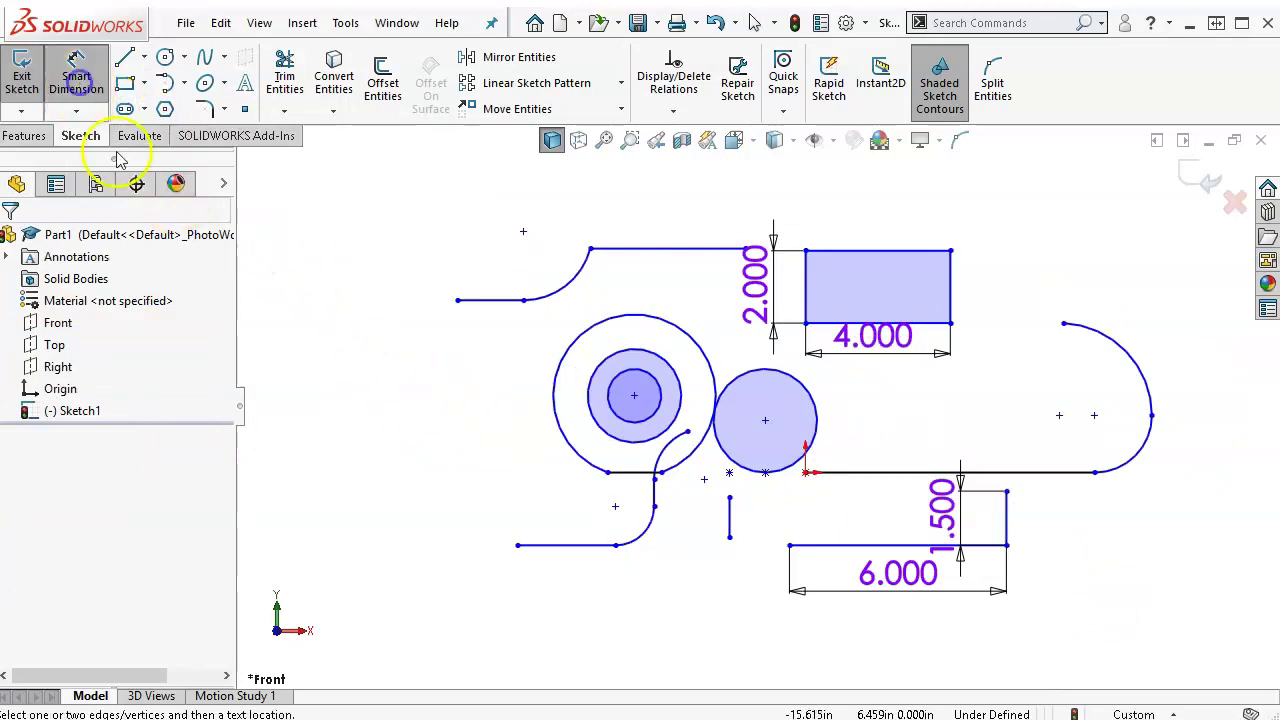
left_click(557, 415)
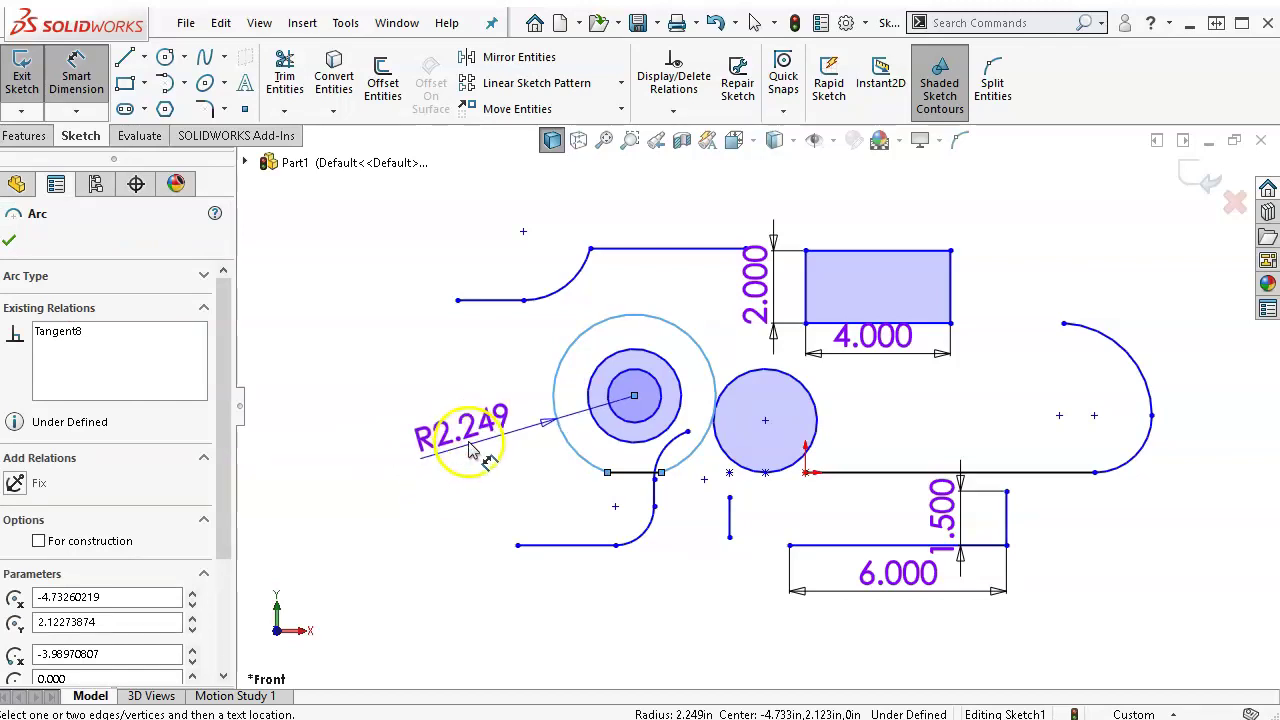
key("Escape")
right_click(470, 445)
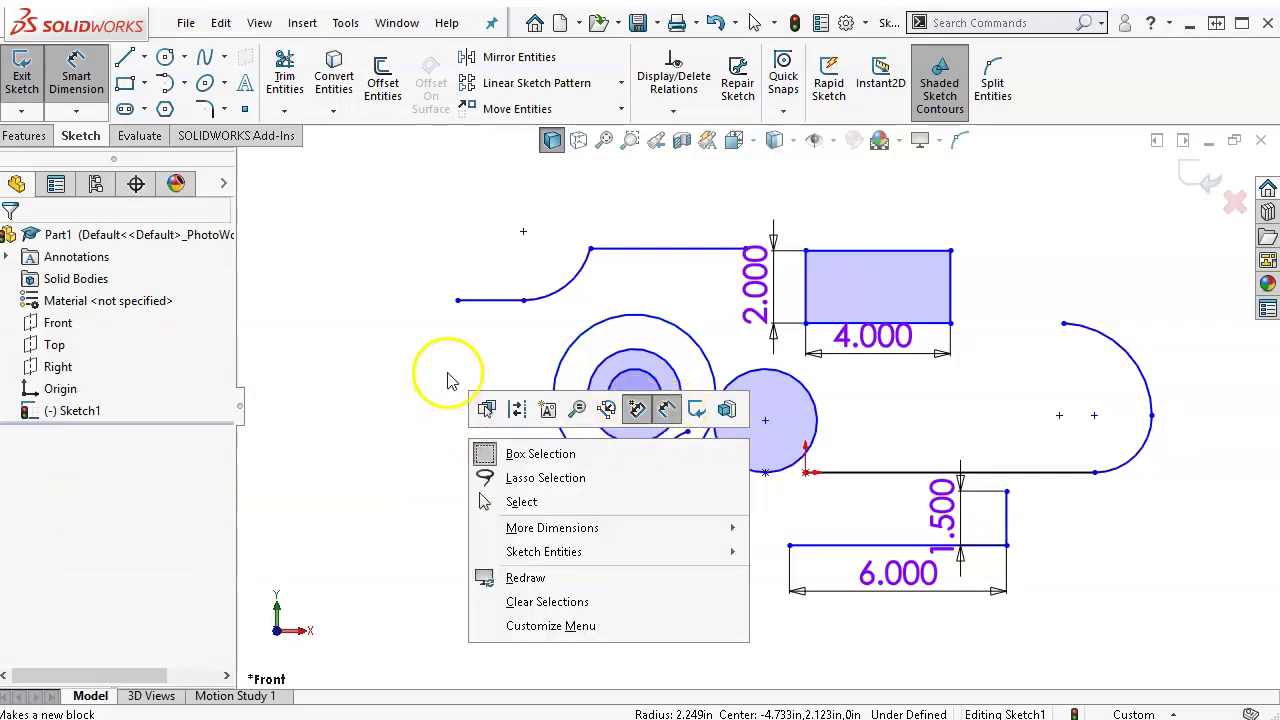
Sketch an undimensioned circle about 4.26 in in diameter to the left of the concentric circles
left_click(166, 58)
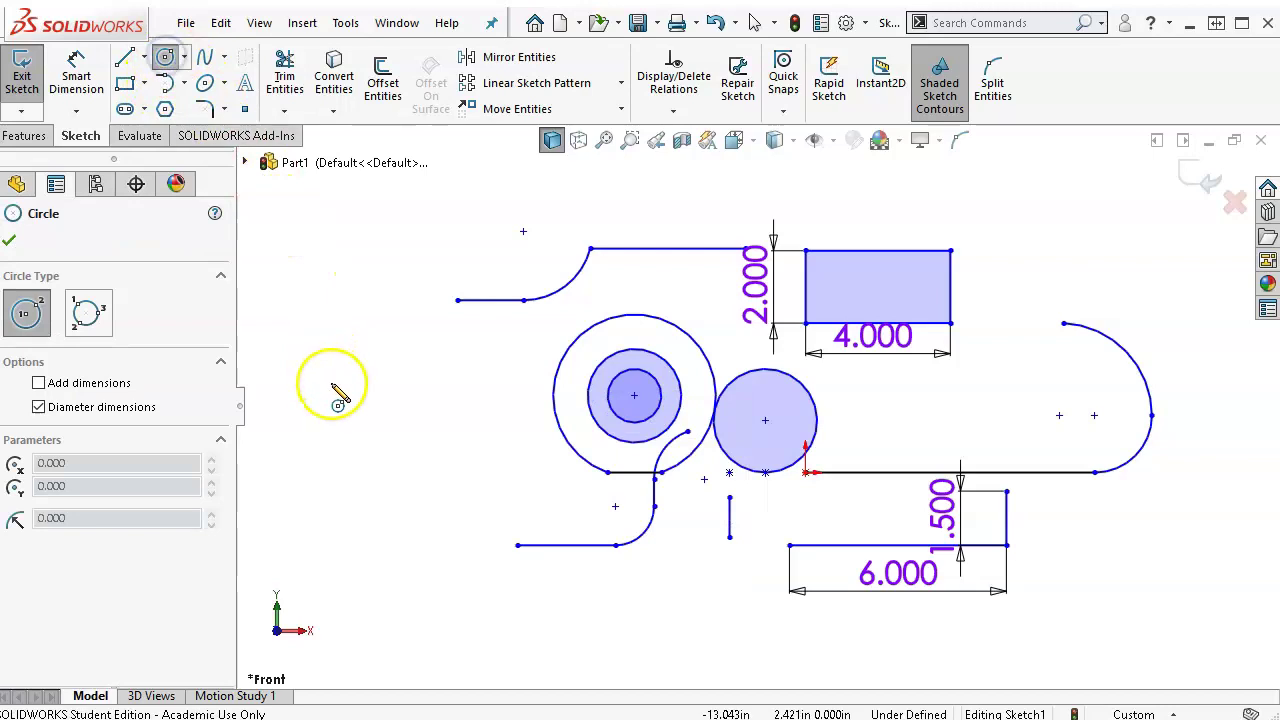
left_click(350, 420)
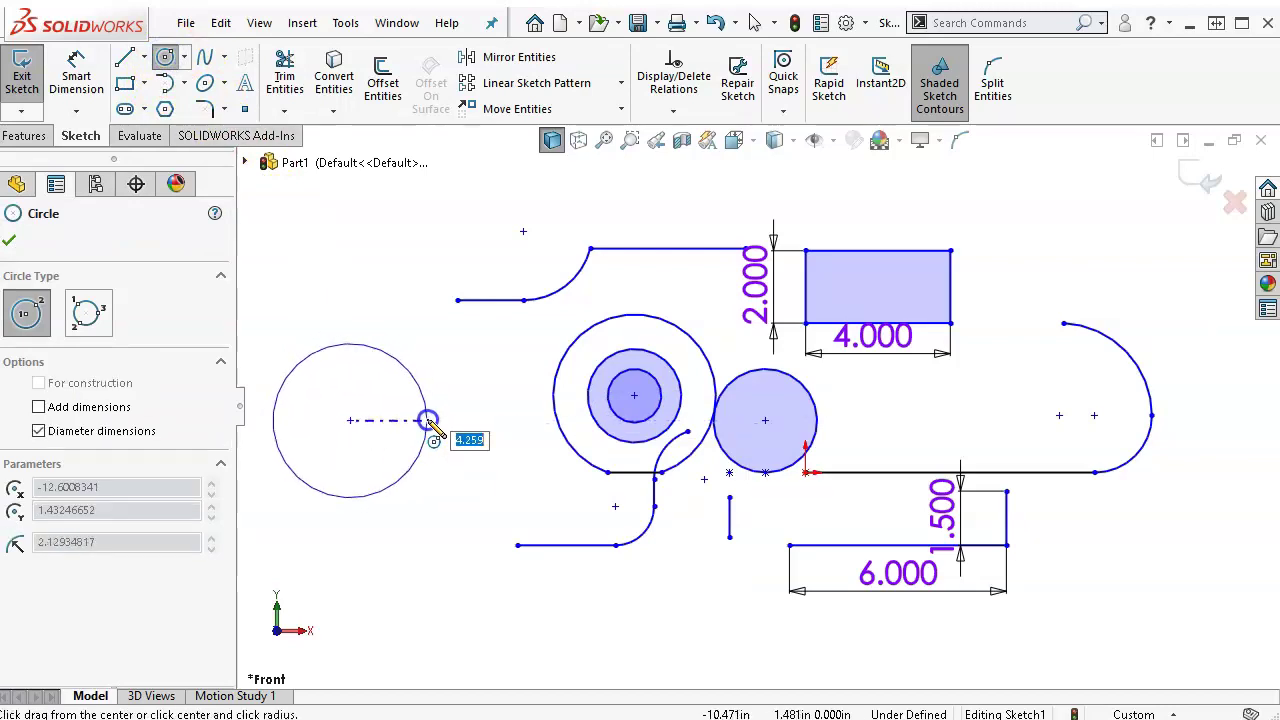
left_click(428, 438)
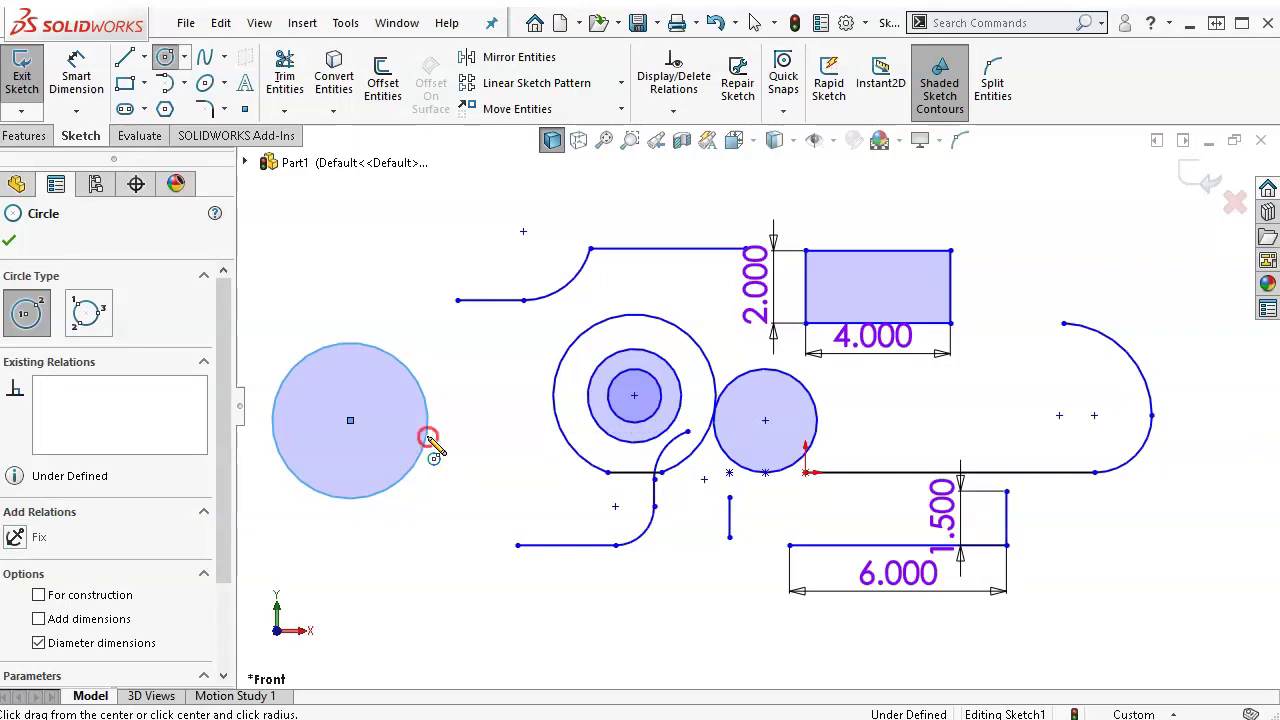
Turn on Add Dimension and sketch an automatically dimensioned circle about 2.44 in in diameter just below and right of the undimensioned circle
right_click(428, 438)
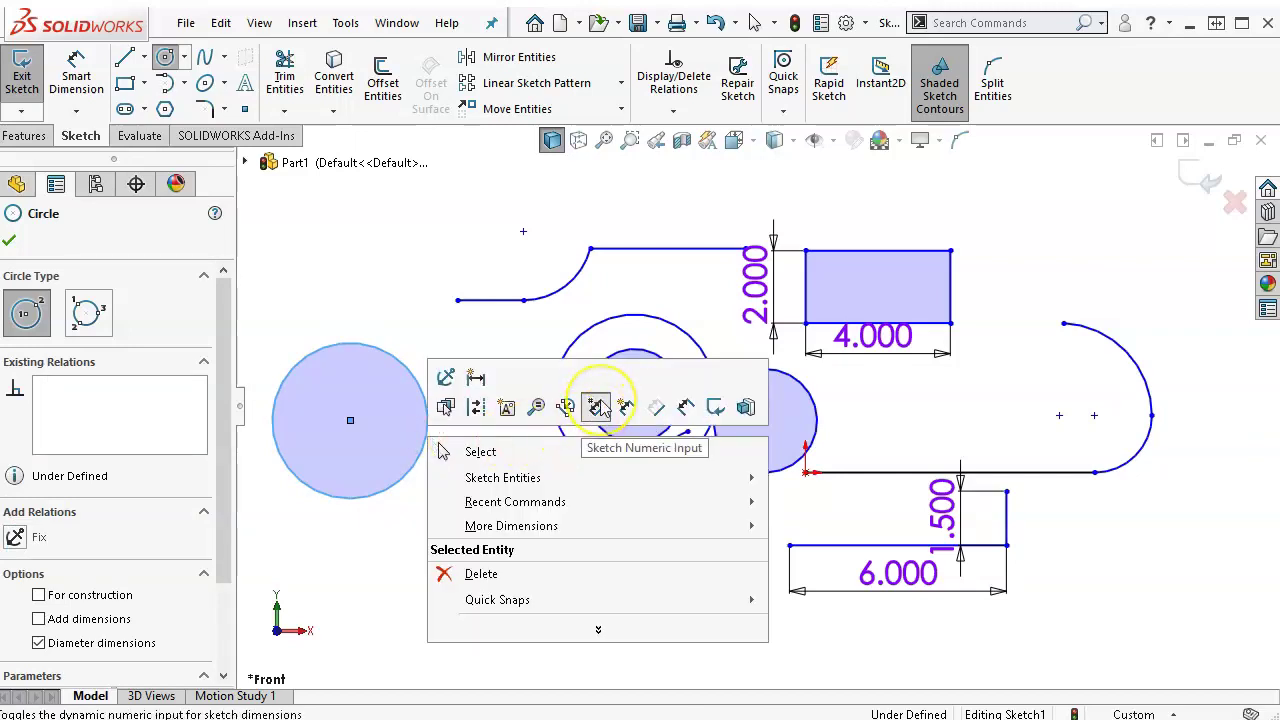
left_click(626, 408)
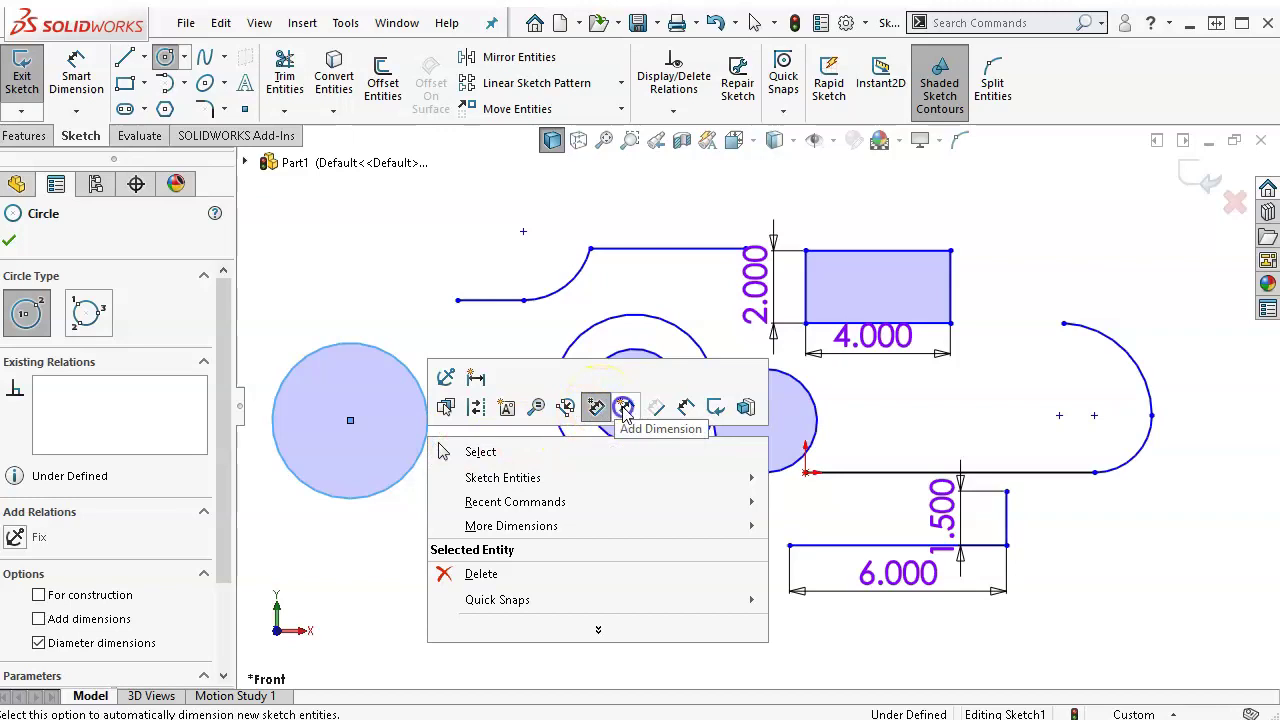
left_click(421, 521)
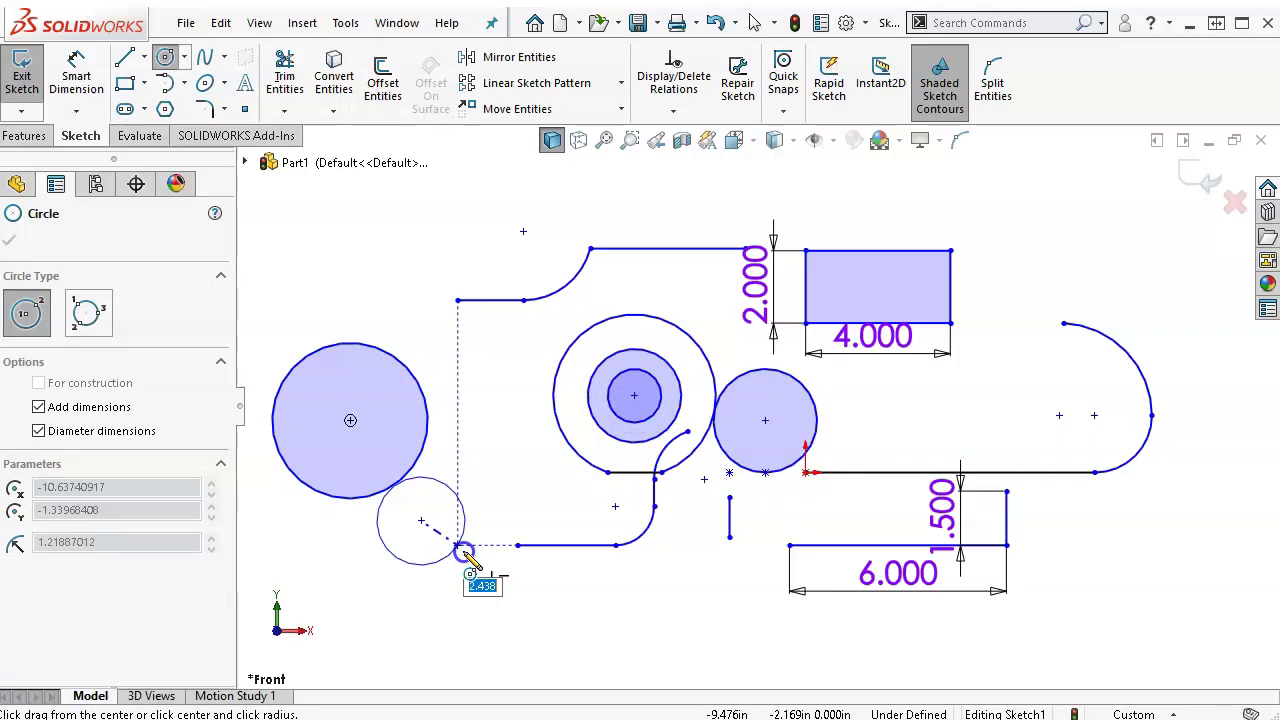
type("3")
left_click(463, 551)
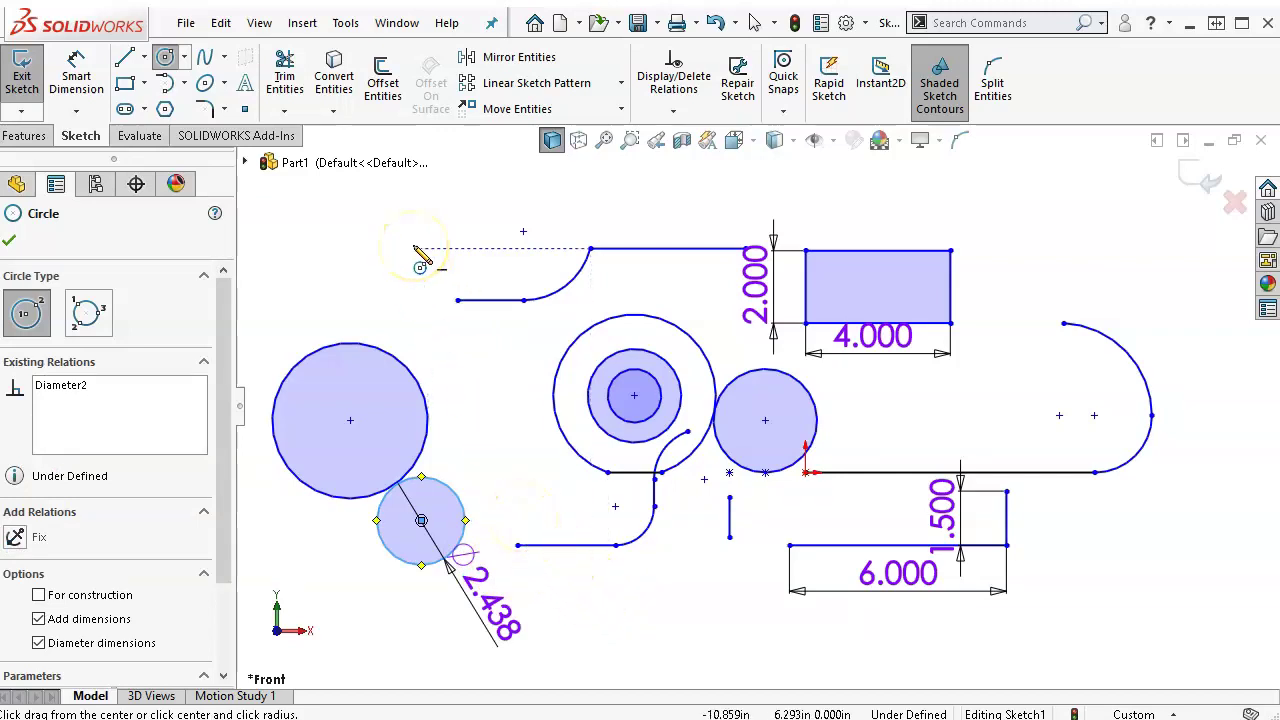
Sketch two overlapping, automatically dimensioned circles about 4.86 in and 5.65 in in diameter above the undimensioned circle
key("z")
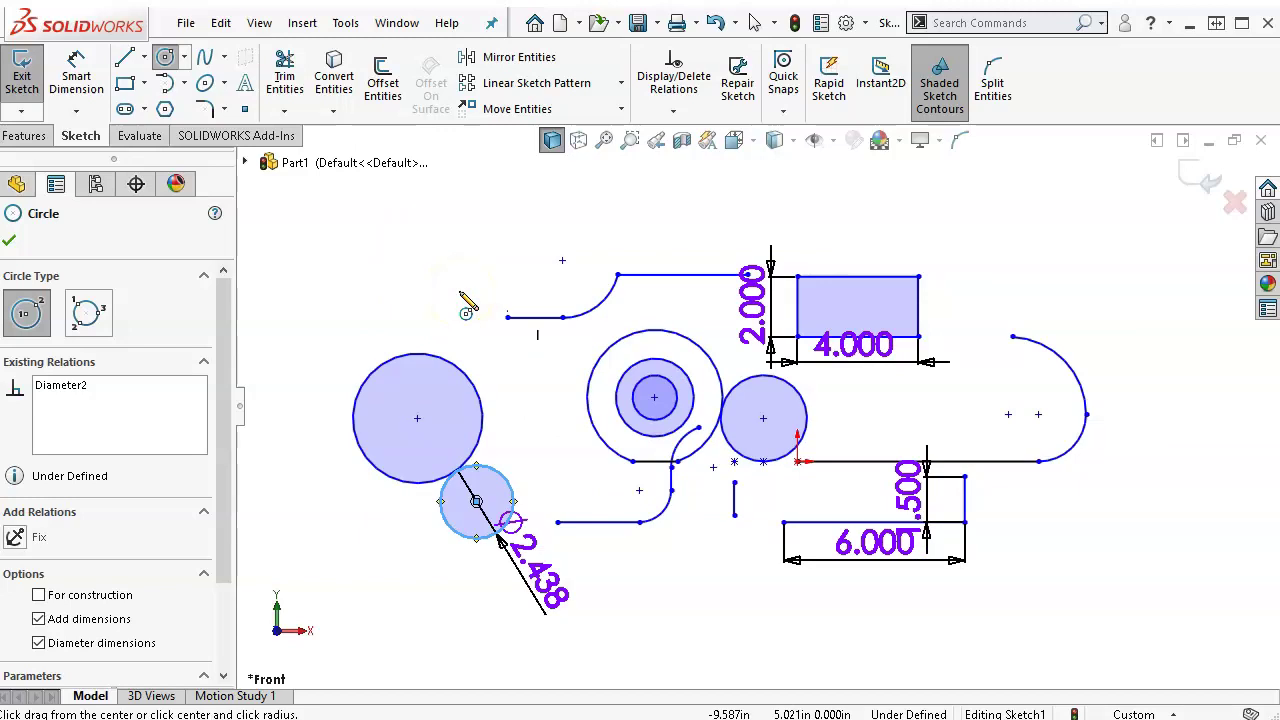
scroll(472, 285, "up", 2)
scroll(430, 262, "down", 2)
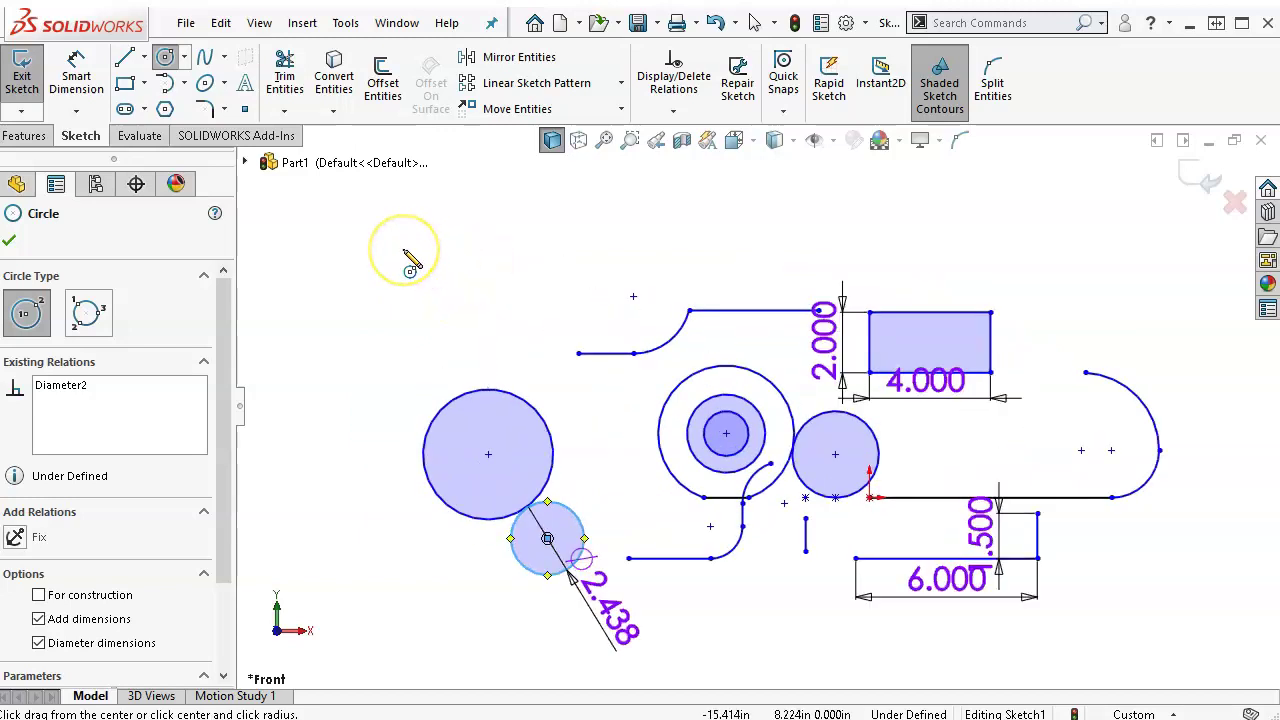
left_click(402, 248)
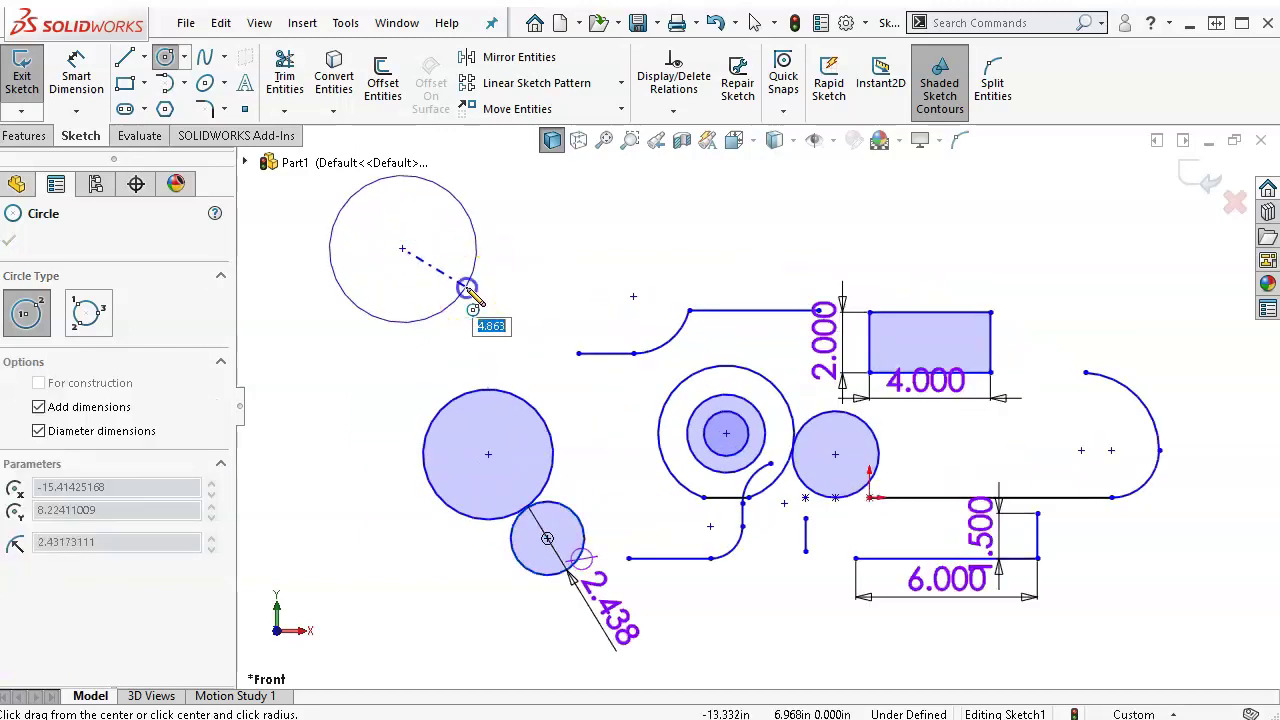
left_click(466, 287)
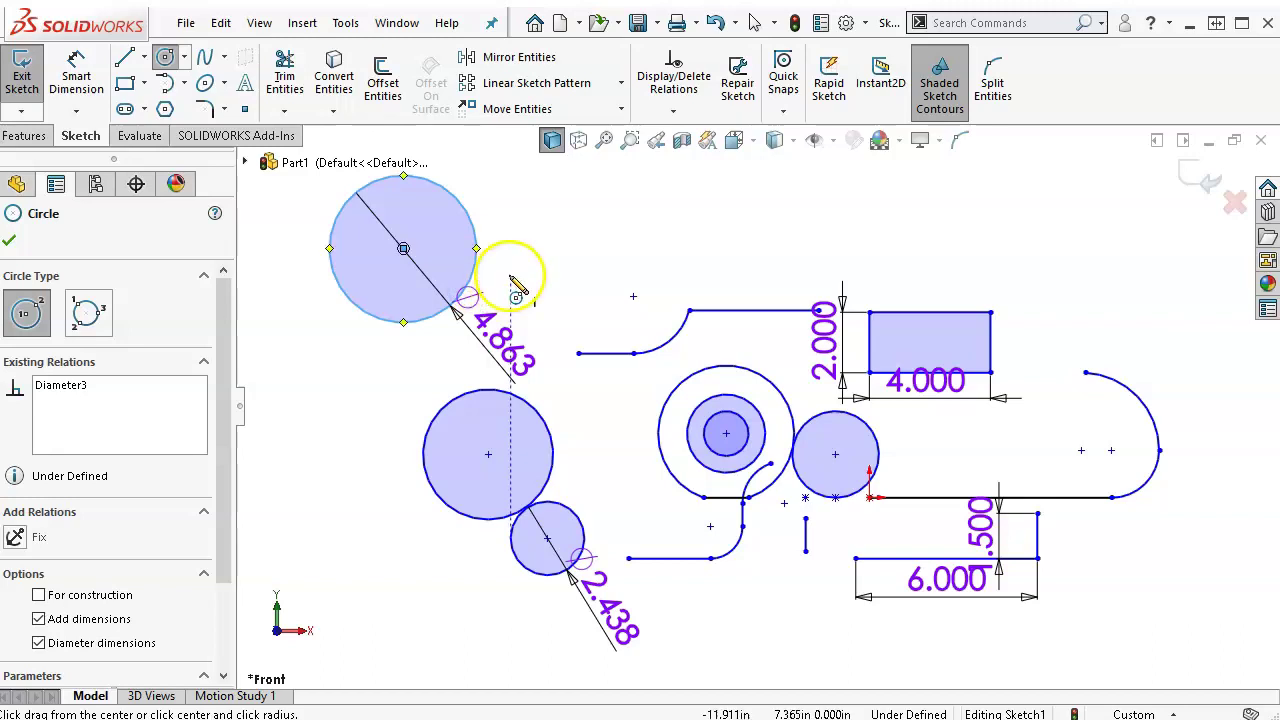
left_click(532, 255)
left_click(617, 300)
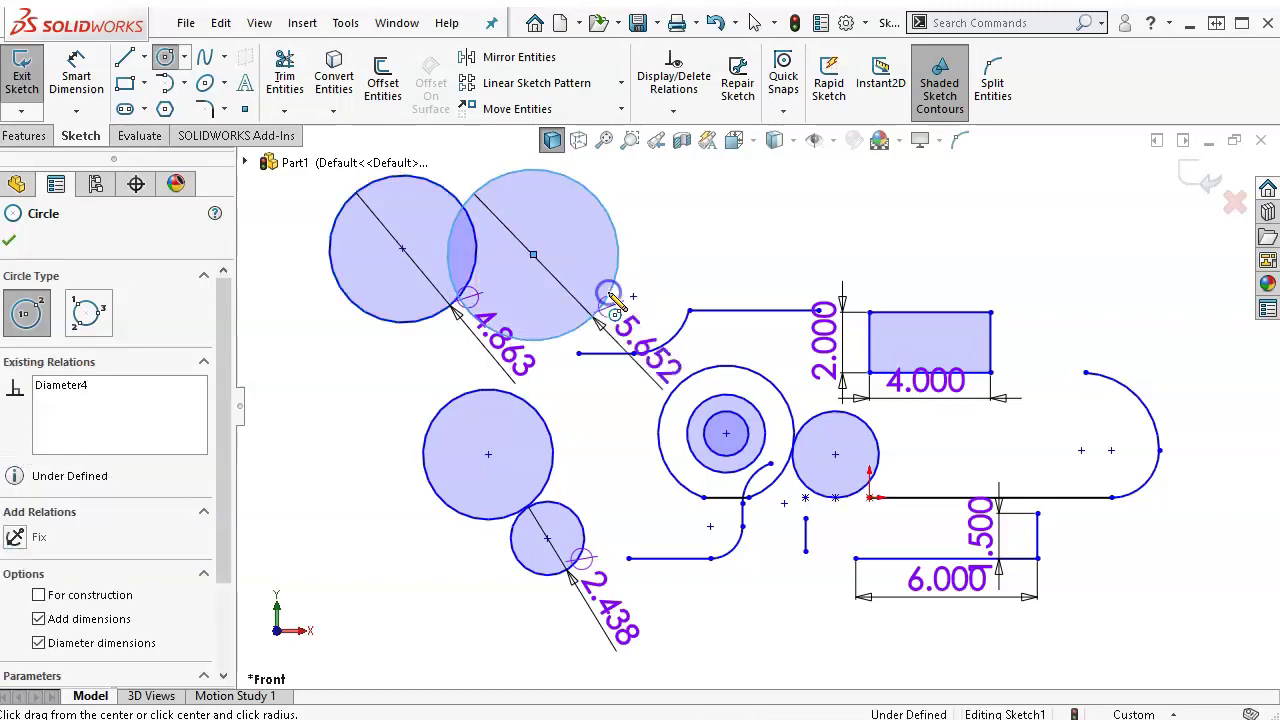
Sketch a dimensioned 2 in diameter circle to the right of the two overlapping circles and leave the Circle tool
left_click(670, 228)
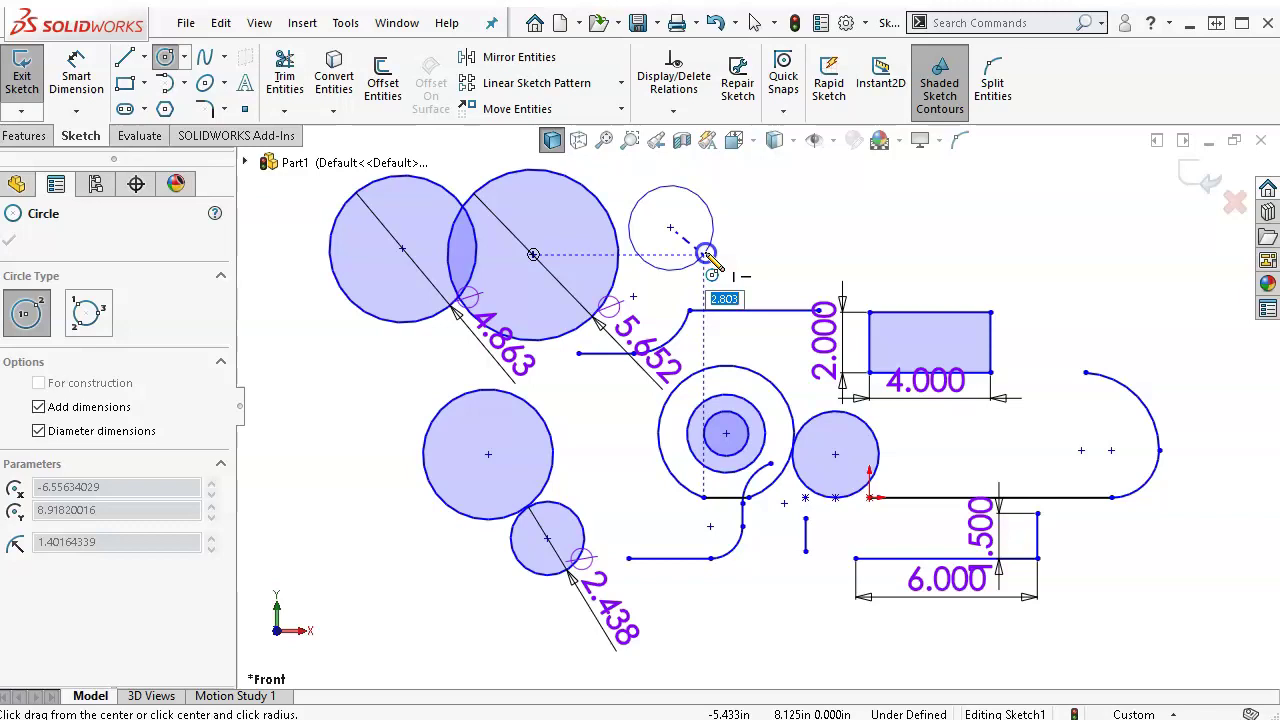
left_click(692, 249)
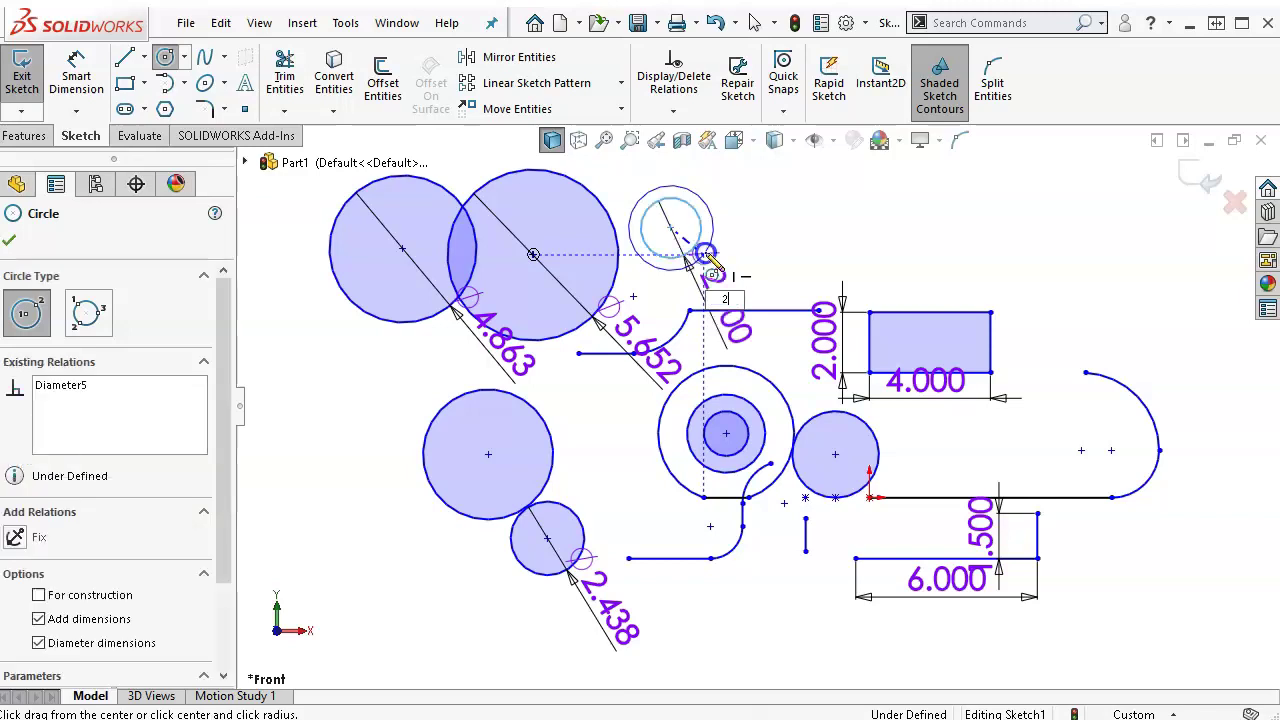
left_click(769, 231)
right_click(770, 232)
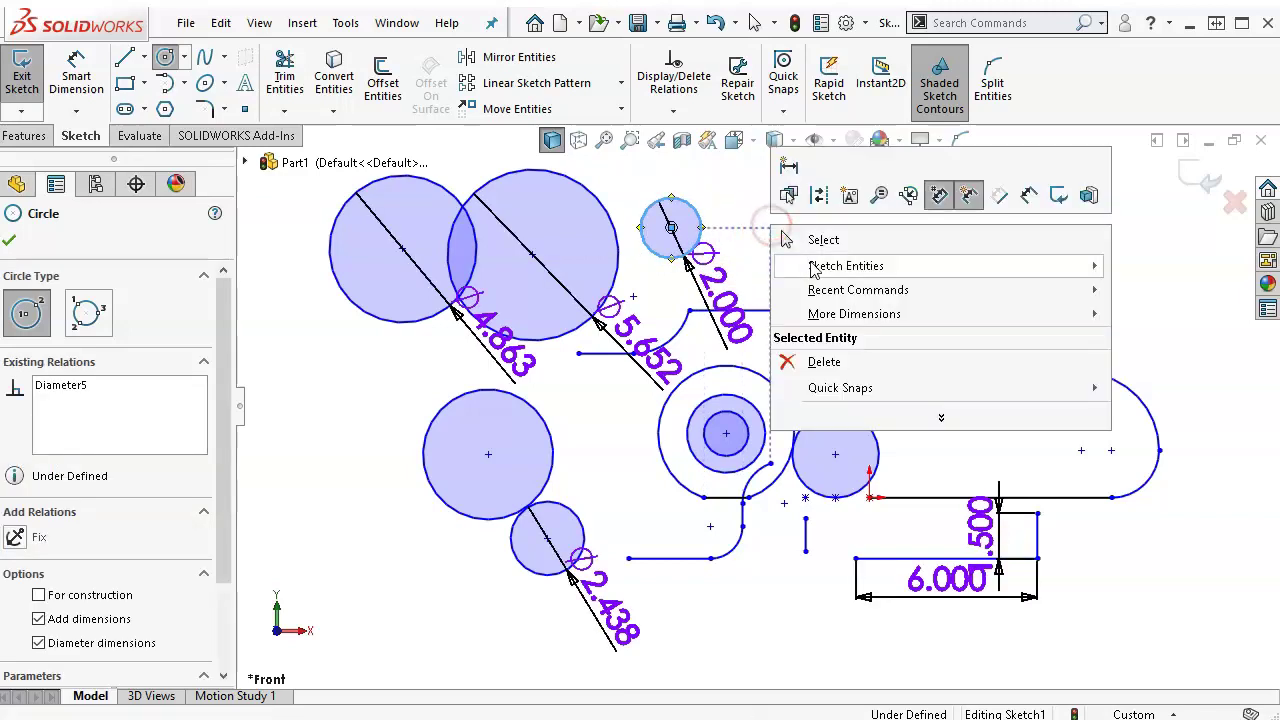
left_click(810, 240)
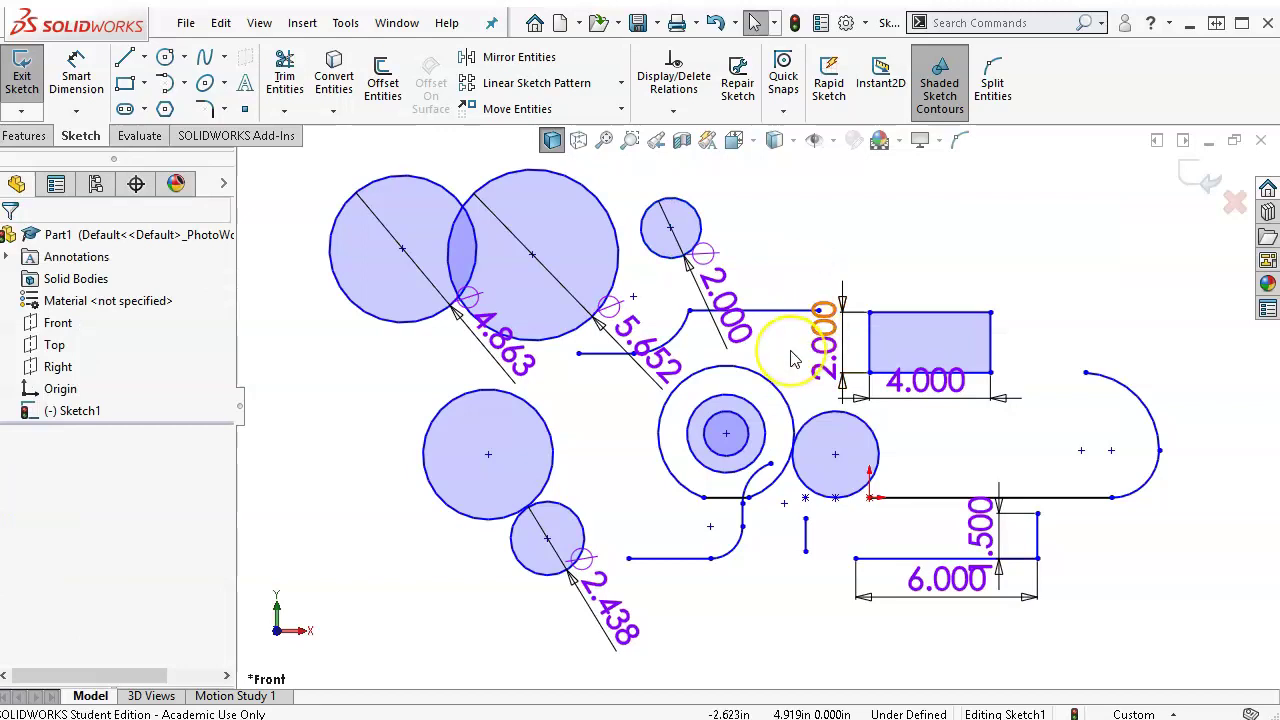
List all relations in the sketch and select the Diameter2 relation to examine the circle it controls
scroll(795, 358, "up", 2)
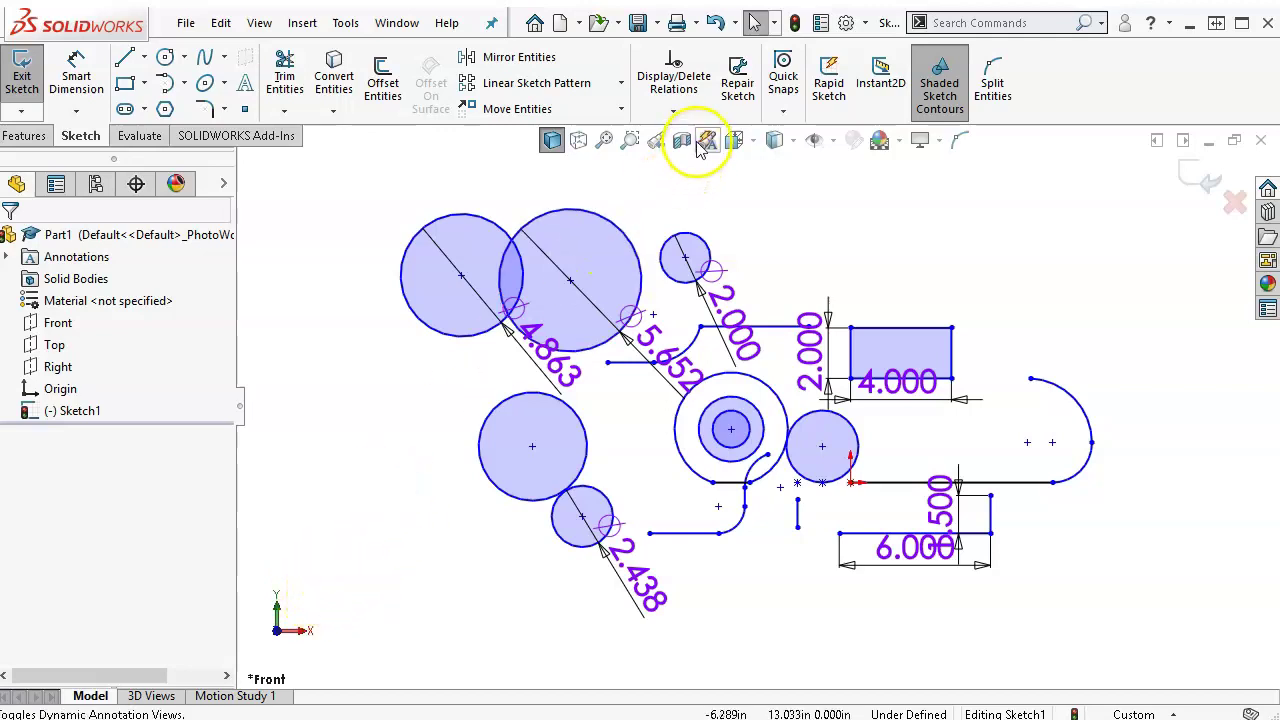
left_click(662, 86)
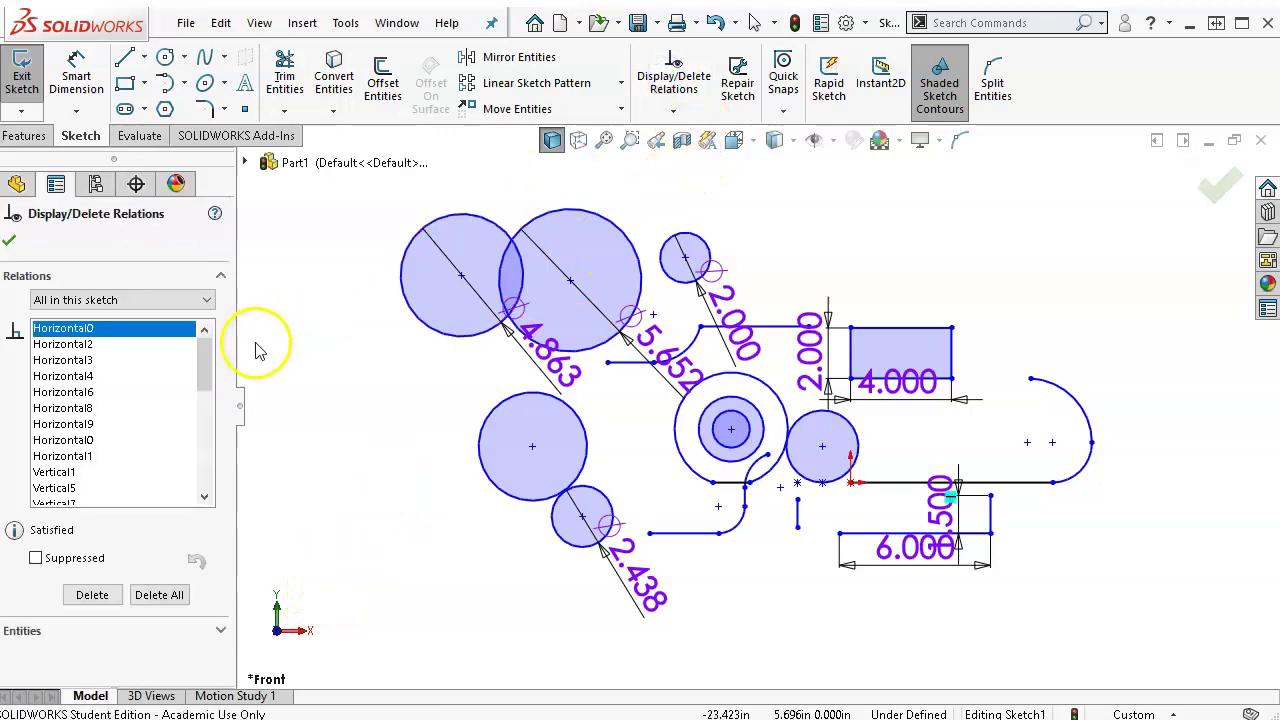
left_click_drag(204, 362, 204, 455)
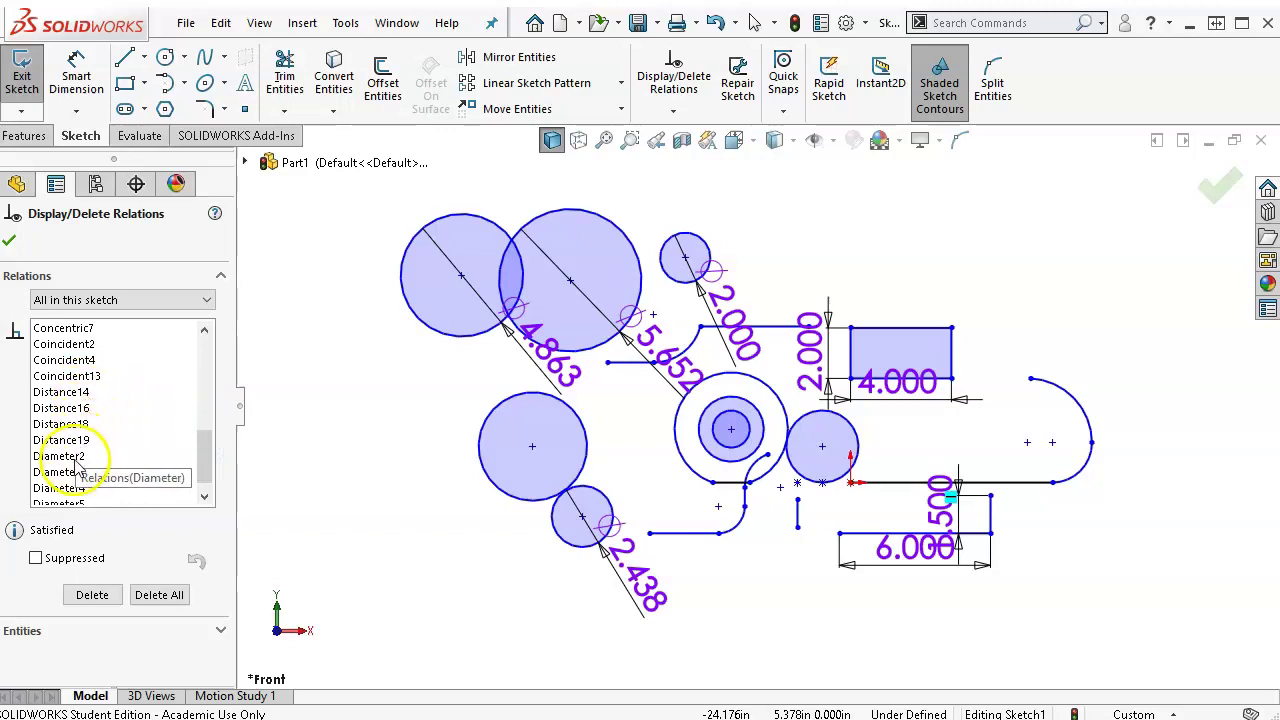
left_click(195, 456)
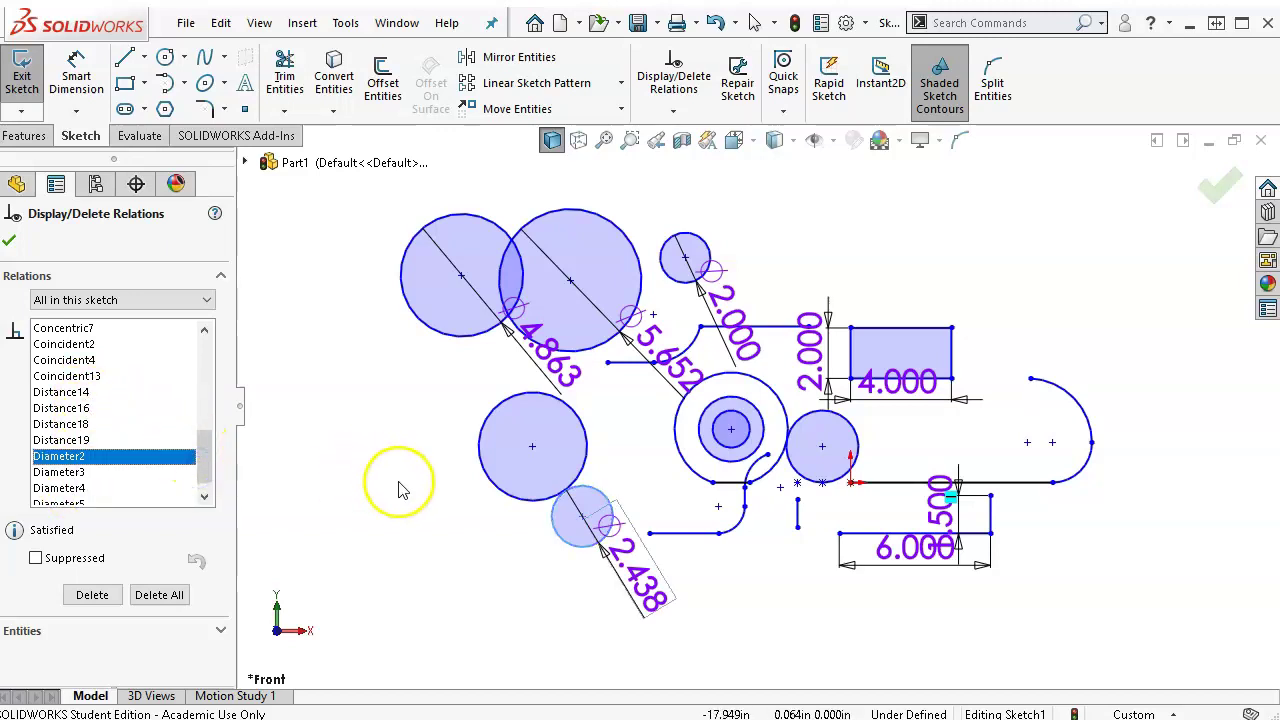